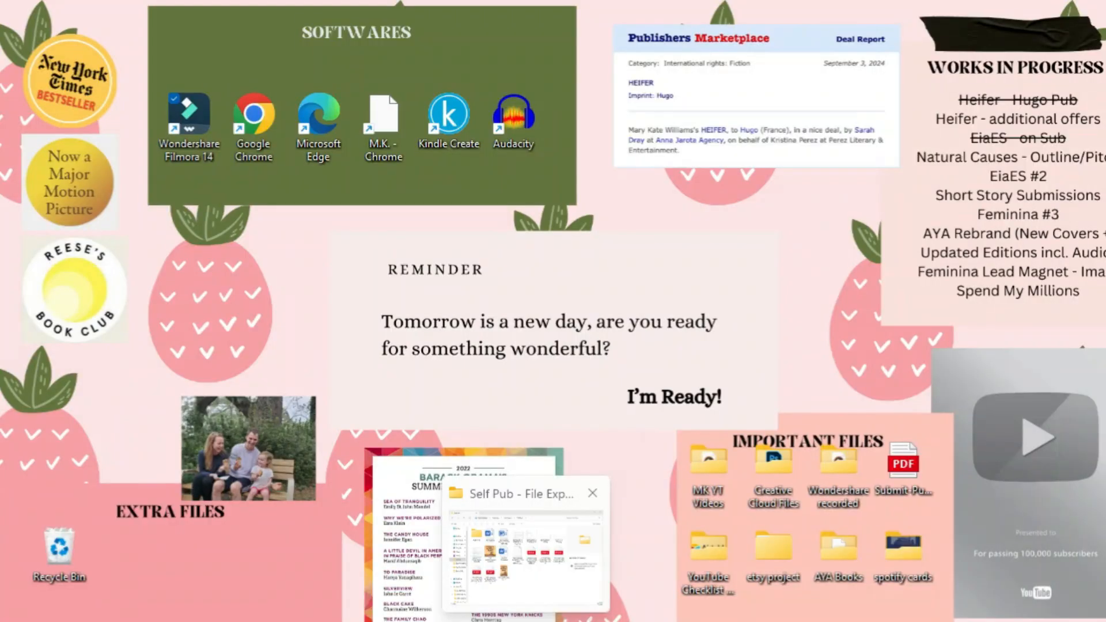
Look over the book files in the Self Pub folder in File Explorer and switch to the KDP bookshelf in Chrome
left_click(525, 556)
left_click_drag(1, 138, 528, 30)
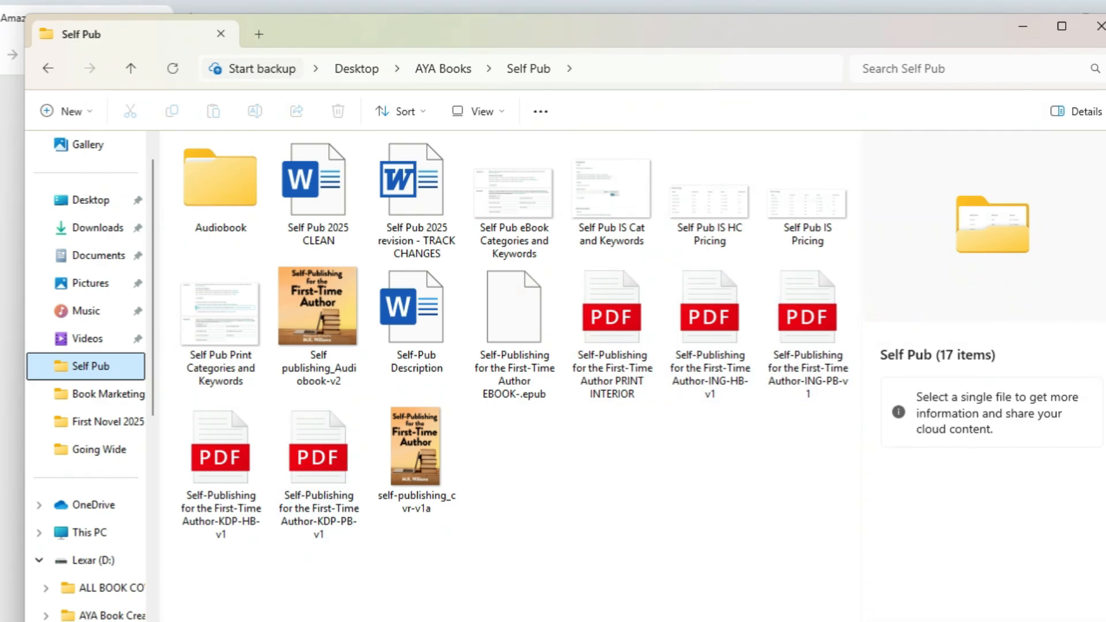
key("alt+Tab")
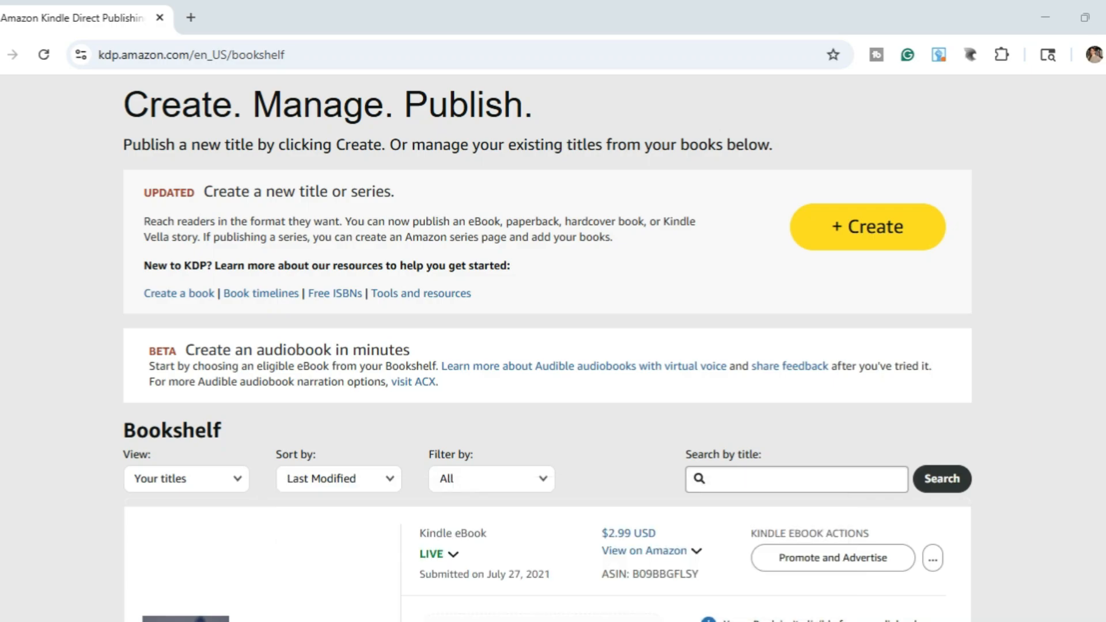
Bring up the Self-Publishing Second Editions Checklist PDF in Google Drive, and move its window away to uncover the KDP bookshelf
key("alt+Tab")
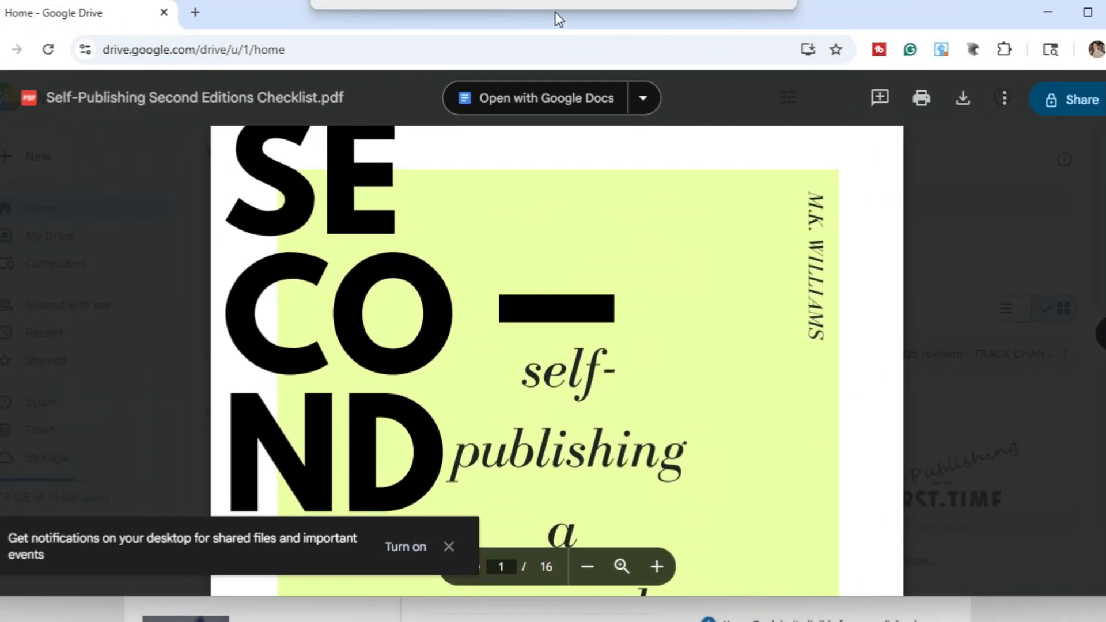
left_click_drag(555, 11, 552, 43)
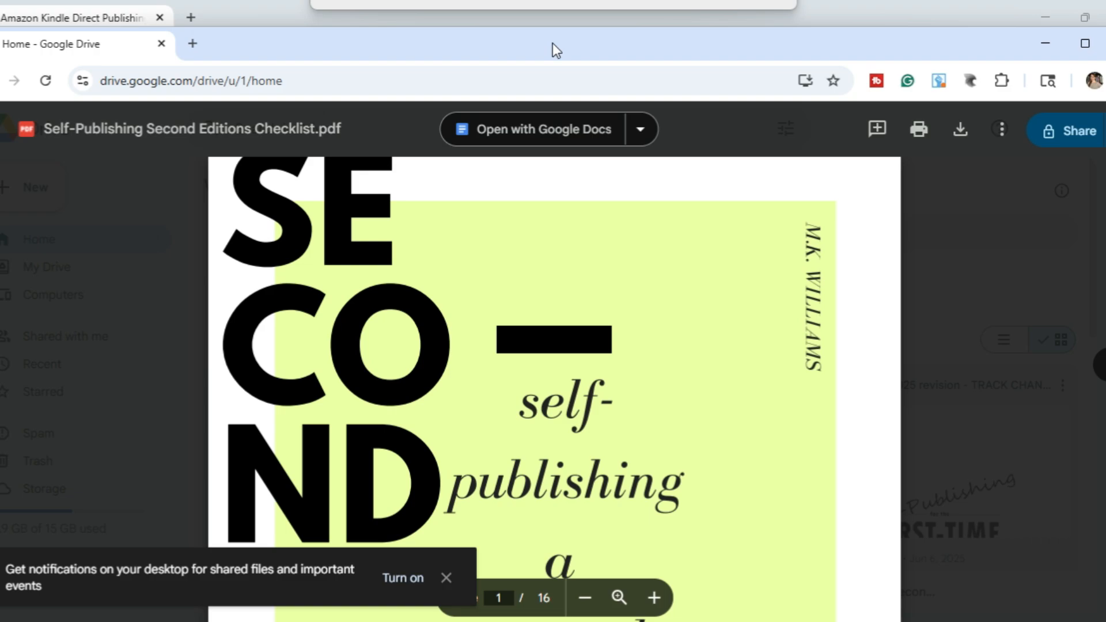
left_click_drag(552, 43, 552, 44)
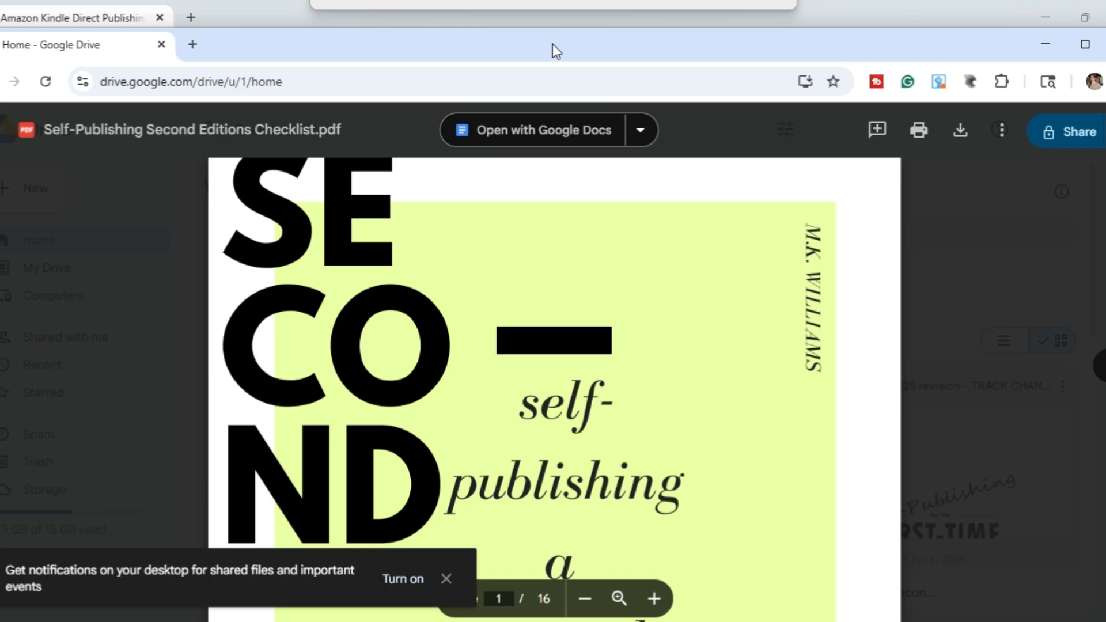
left_click_drag(552, 44, 0, 259)
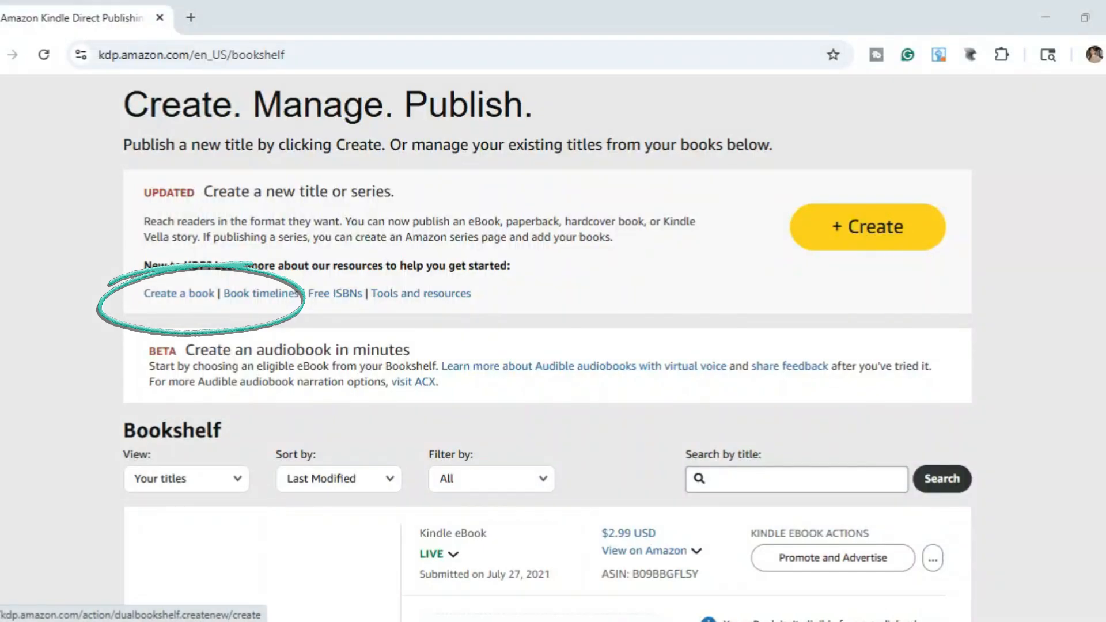
Start a new Kindle eBook title from the KDP bookshelf
left_click(868, 226)
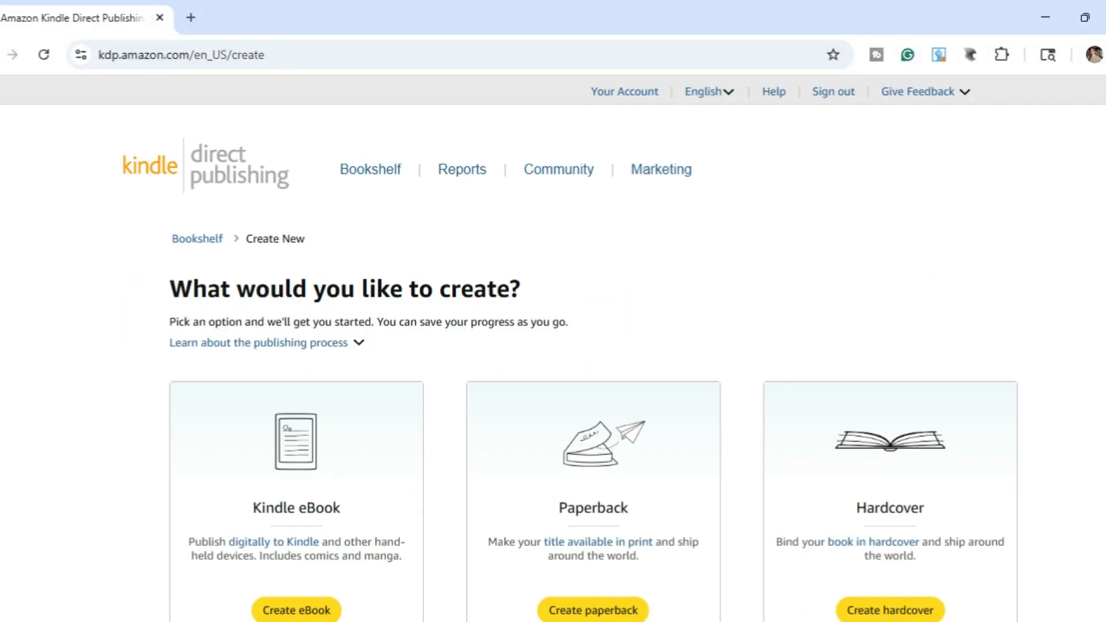
scroll(553, 345, "down", 2)
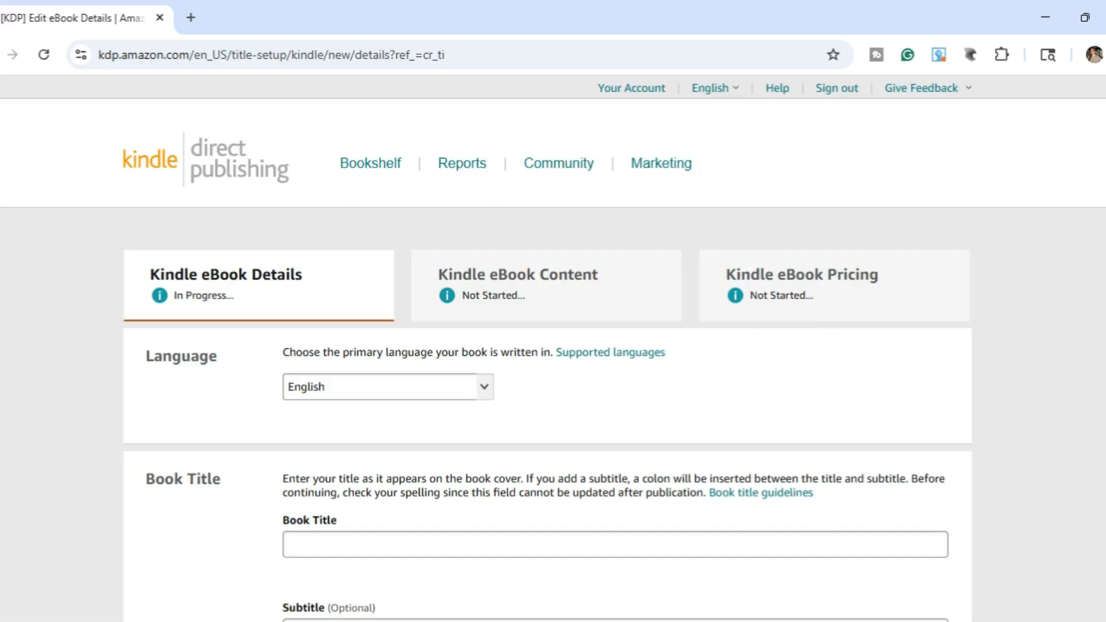
Look through the available primary languages for the eBook and keep English selected
left_click(484, 387)
left_click(484, 387)
left_click(484, 387)
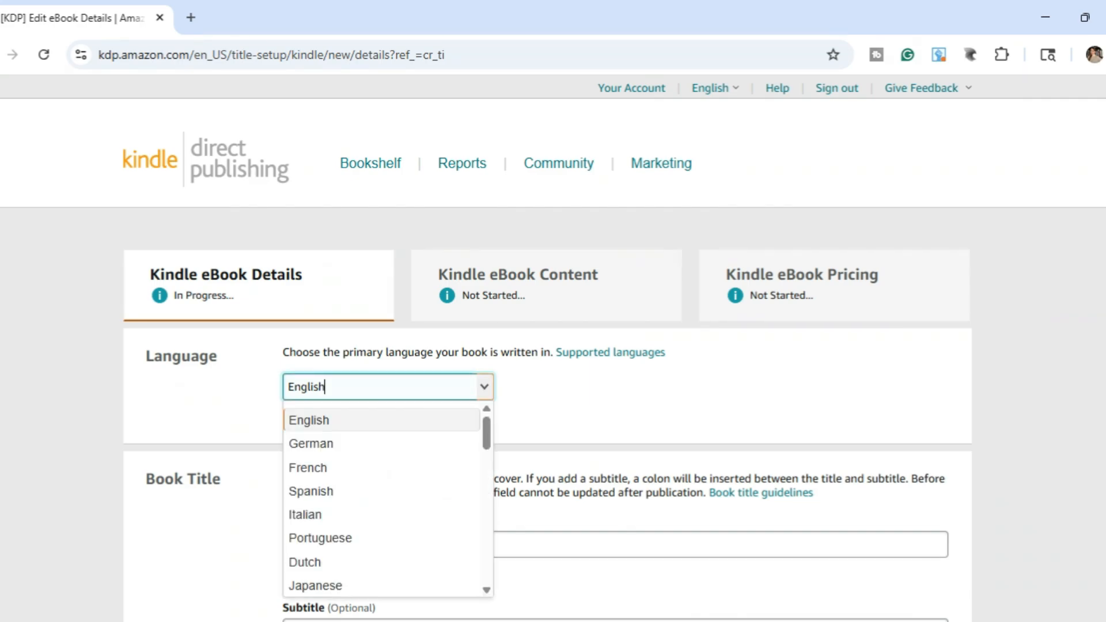
left_click(484, 386)
left_click(485, 386)
left_click(484, 387)
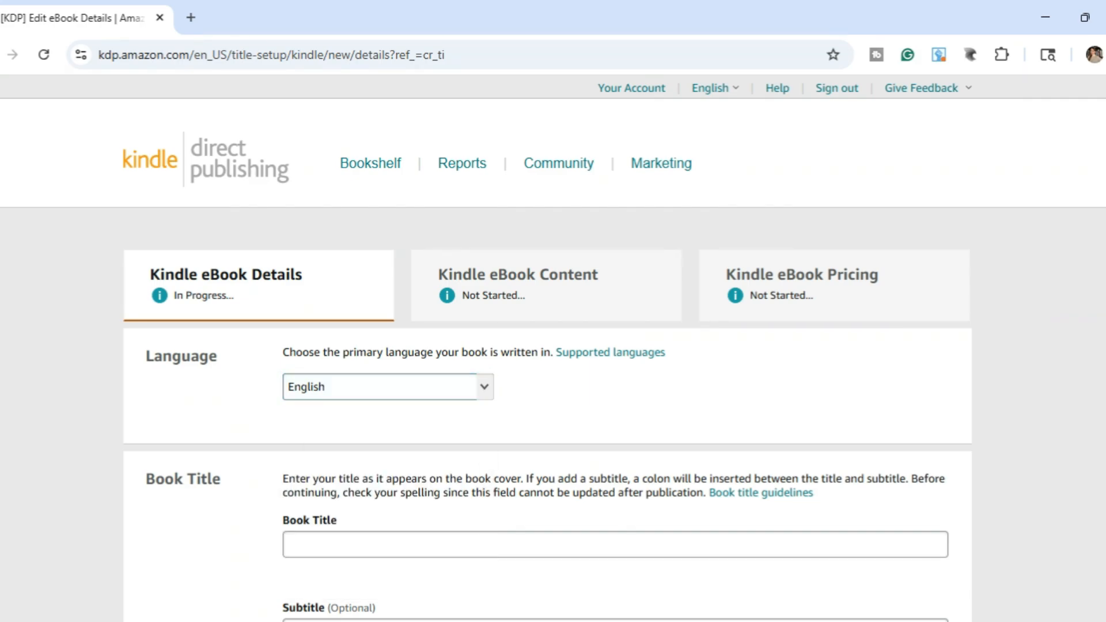
left_click(484, 387)
left_click(484, 386)
Enter "Self-Publishing for the First-Time Author" as the book title, leaving the subtitle blank
scroll(553, 346, "down", 5)
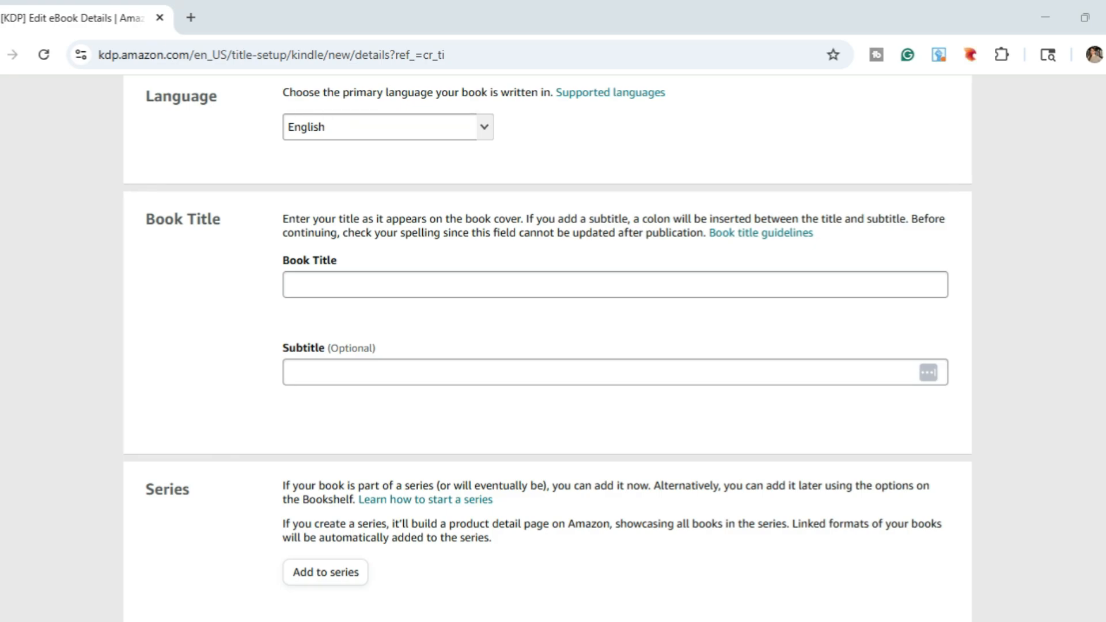
left_click(292, 284)
type("Self-Publishing for the First-Time Author")
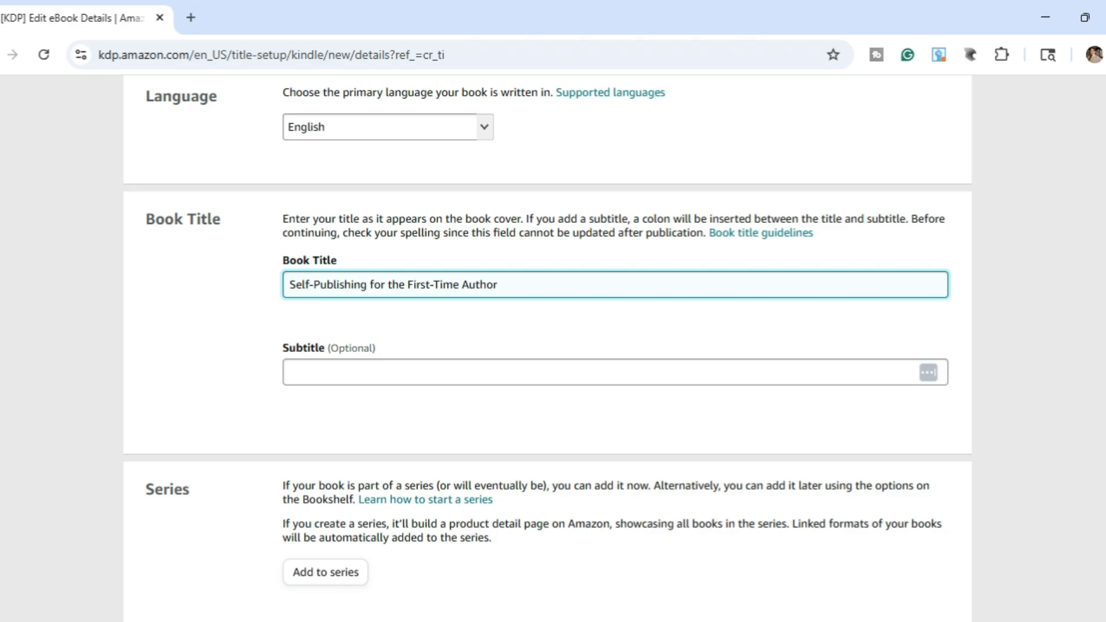
scroll(553, 346, "down", 1)
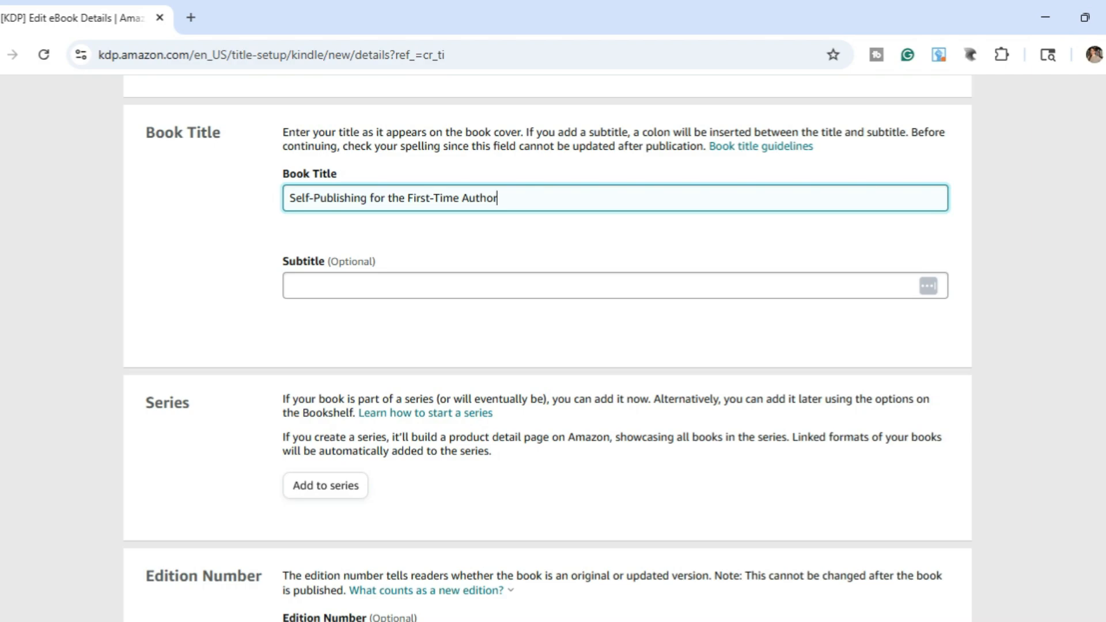
View the options for adding the title to a new or existing series, and close them without choosing one
scroll(547, 346, "down", 5)
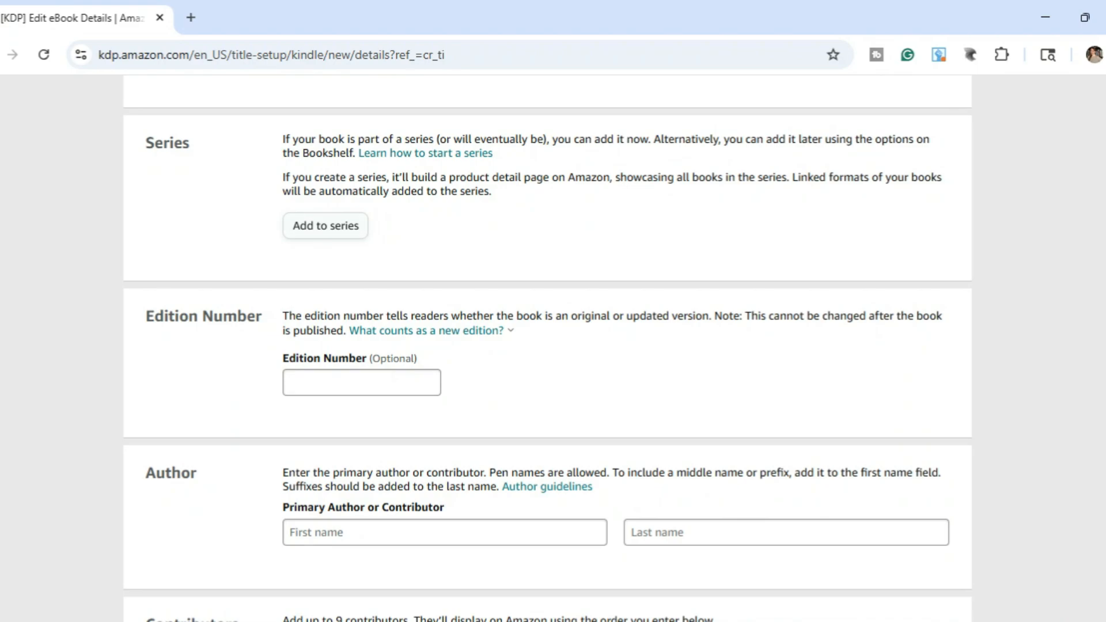
left_click(325, 226)
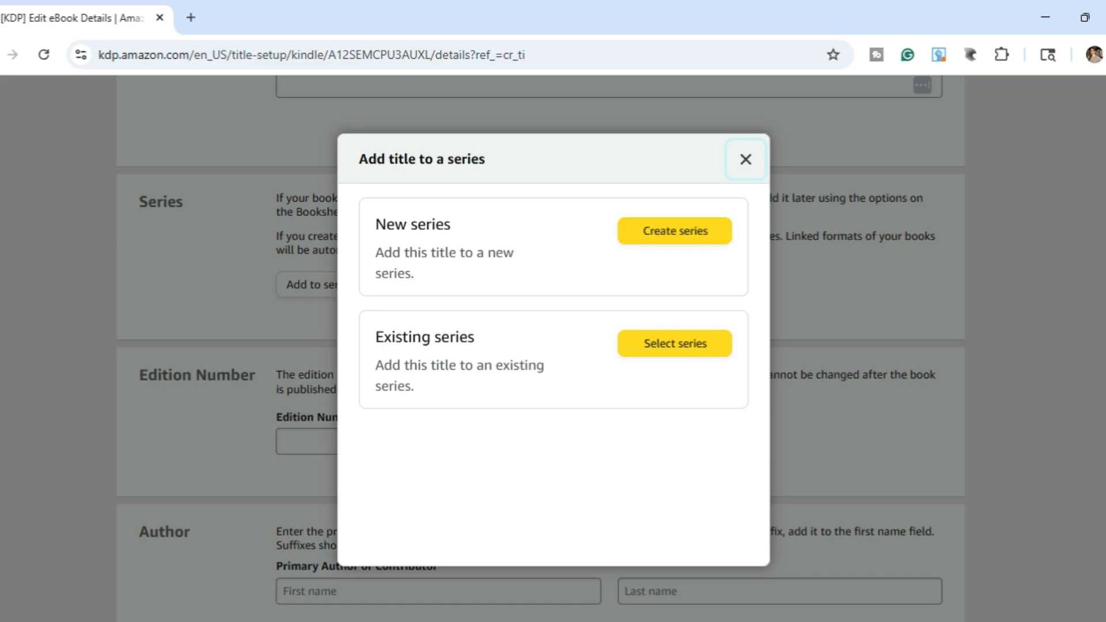
left_click(745, 160)
Set the edition number to 3 and fill in the primary author's first and last name
scroll(553, 348, "down", 3)
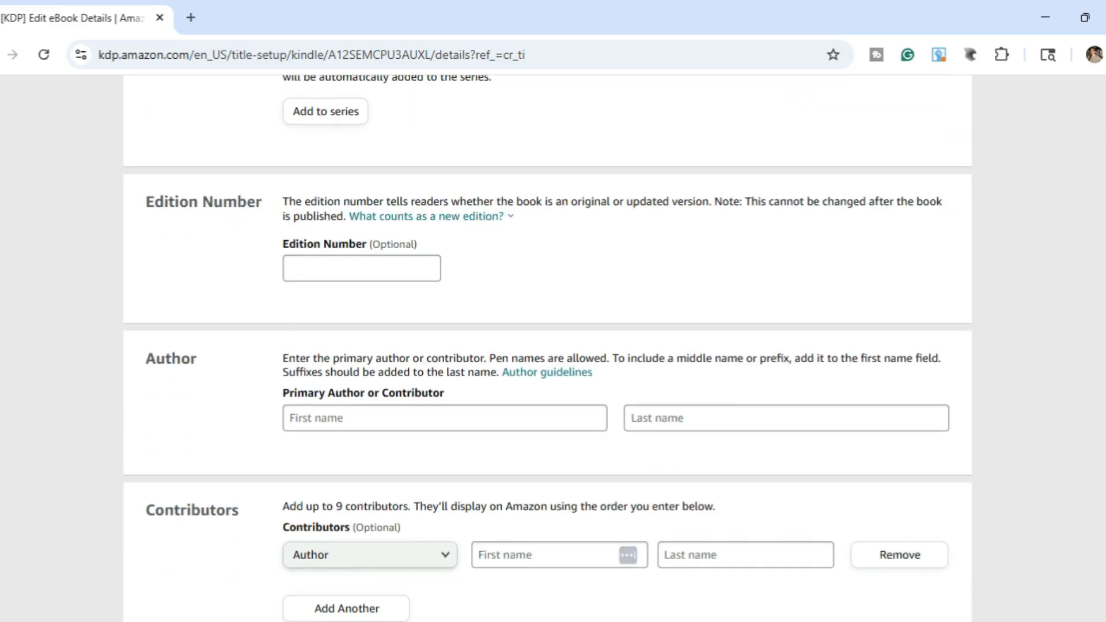
left_click(361, 268)
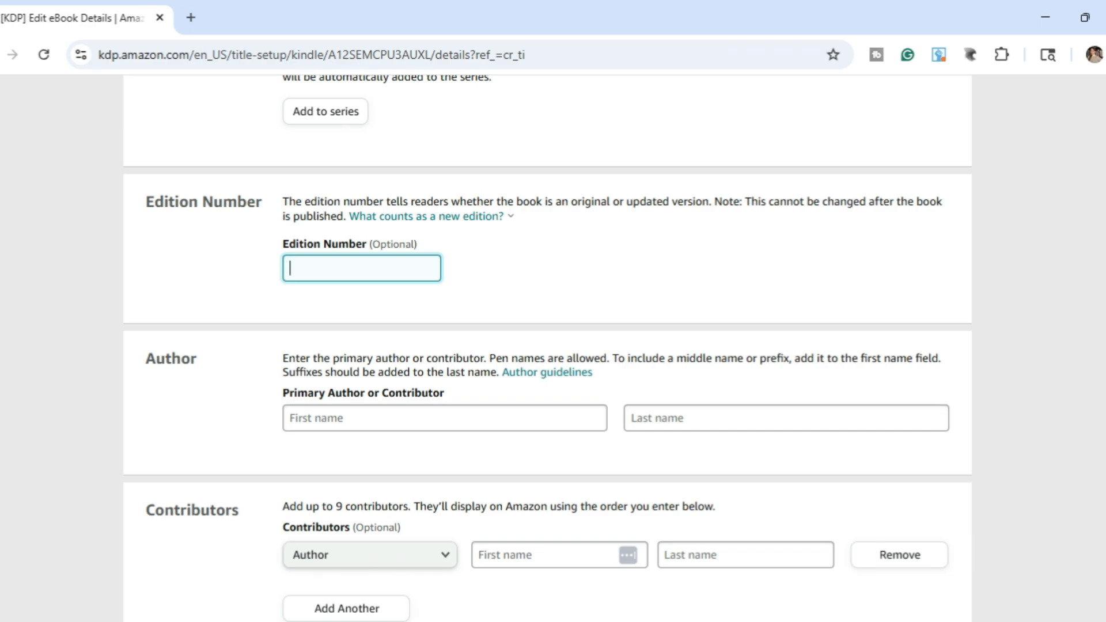
type("3")
scroll(547, 345, "down", 2)
scroll(547, 346, "up", 8)
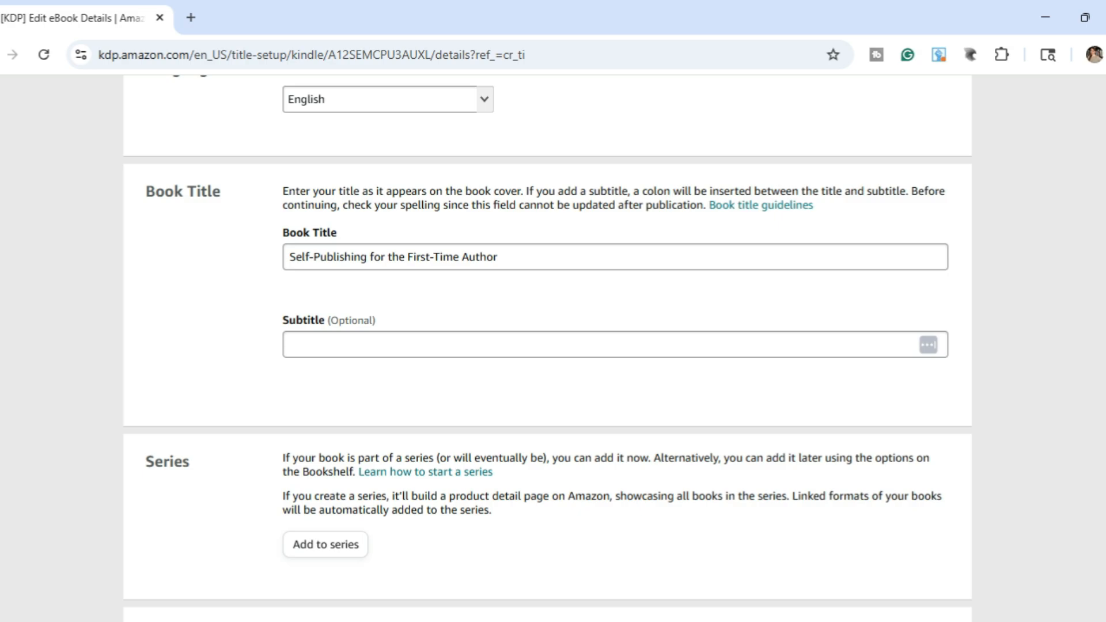
scroll(547, 346, "down", 9)
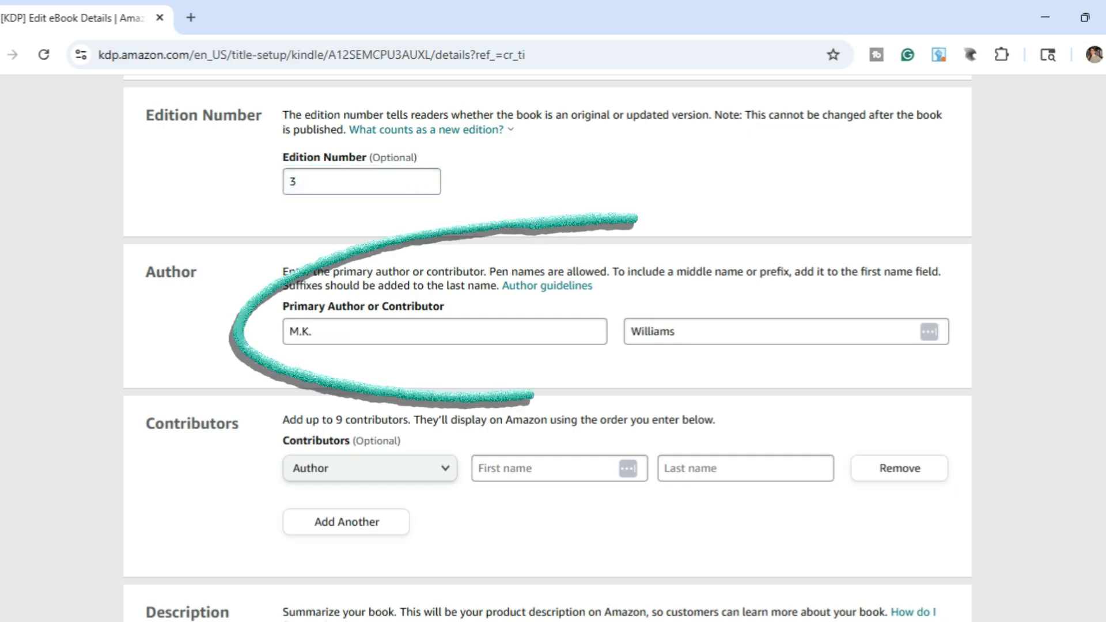
View the available contributor roles and keep Author selected
scroll(547, 346, "down", 2)
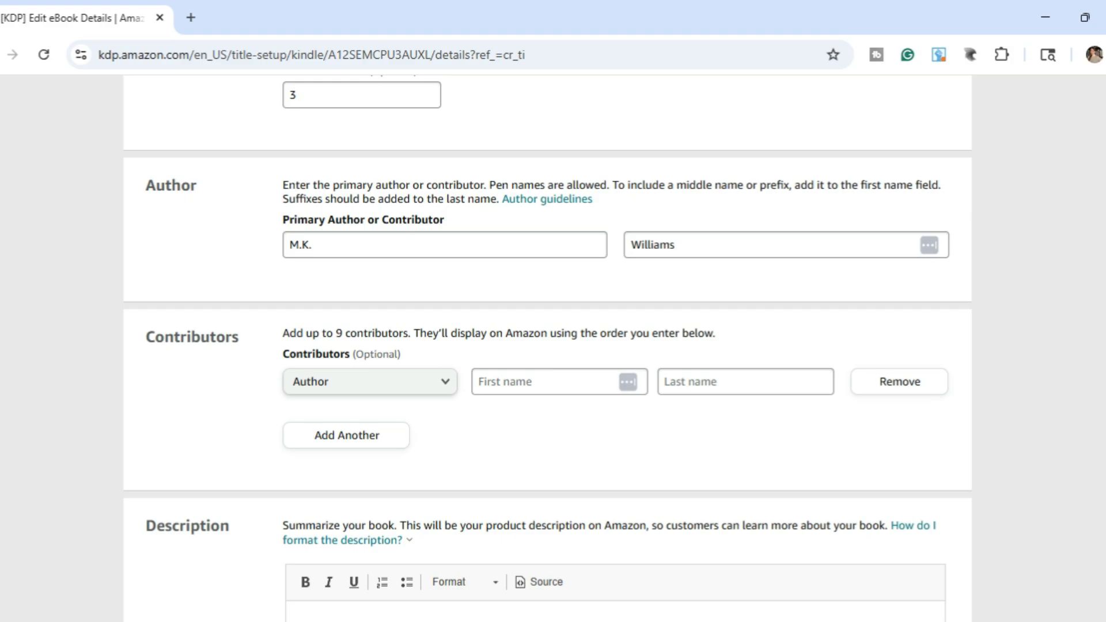
left_click(370, 382)
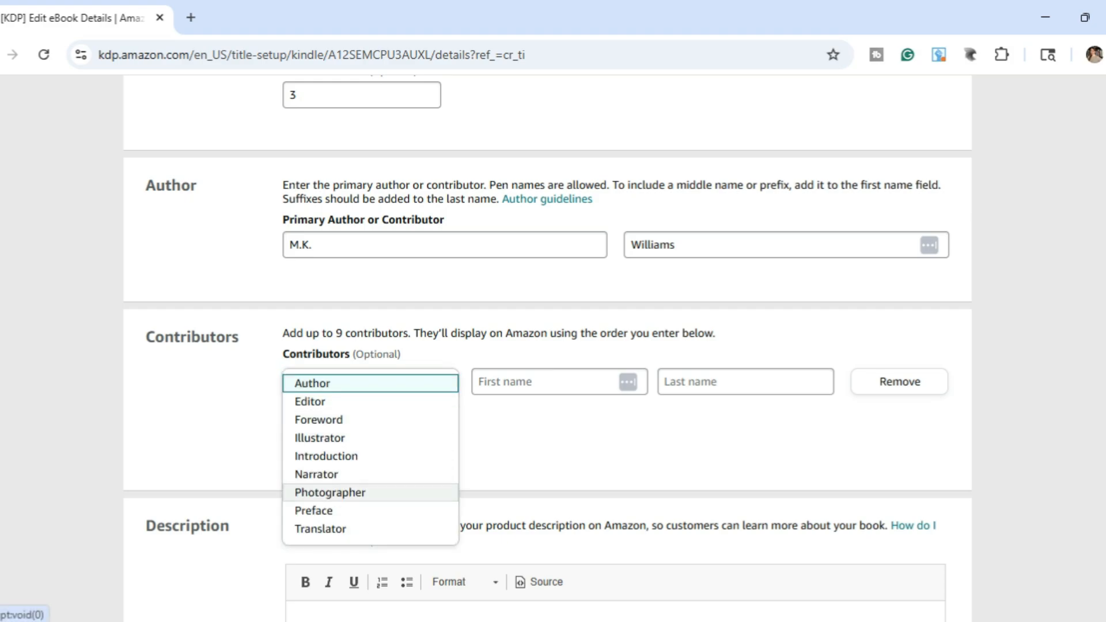
left_click(369, 383)
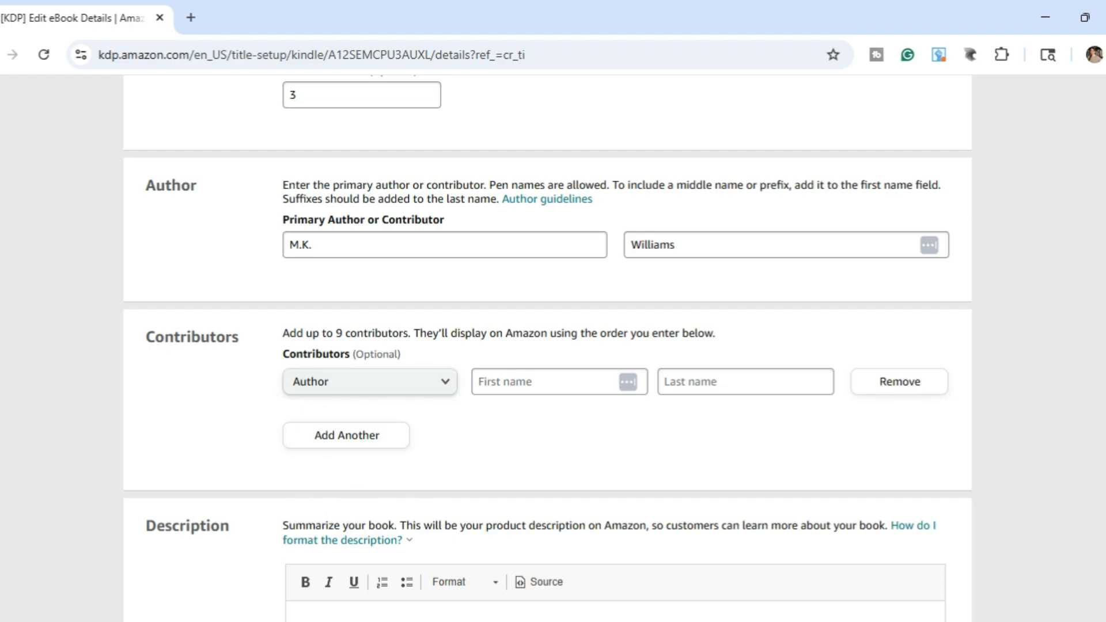
Paste the prepared book description into the Description editor and remove the extra blank line at its end
scroll(548, 346, "down", 6)
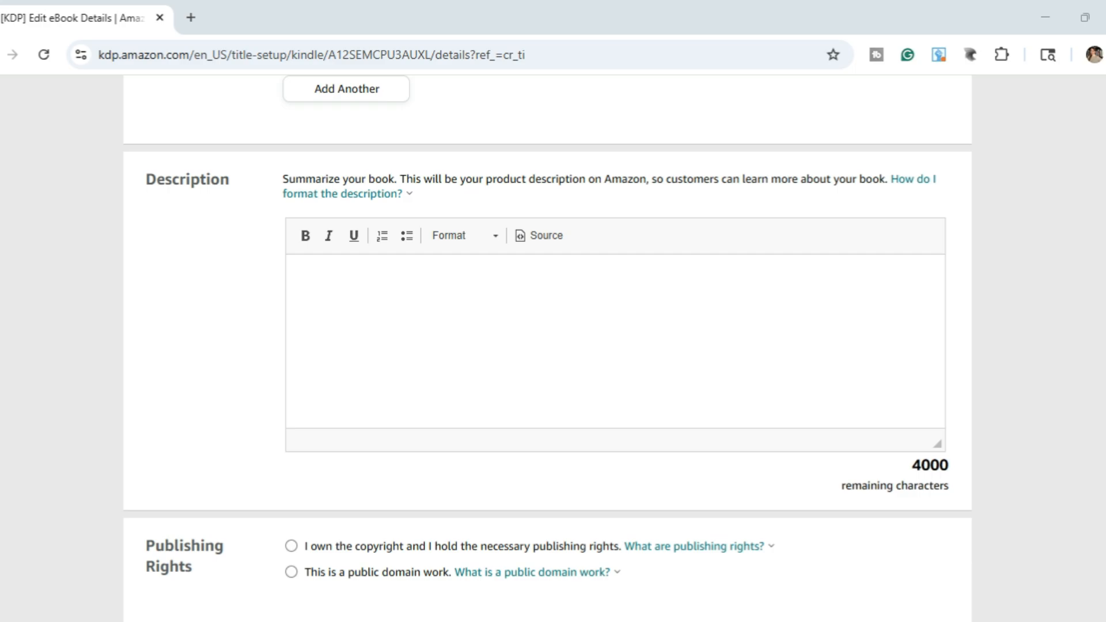
left_click(304, 280)
key("ctrl+v")
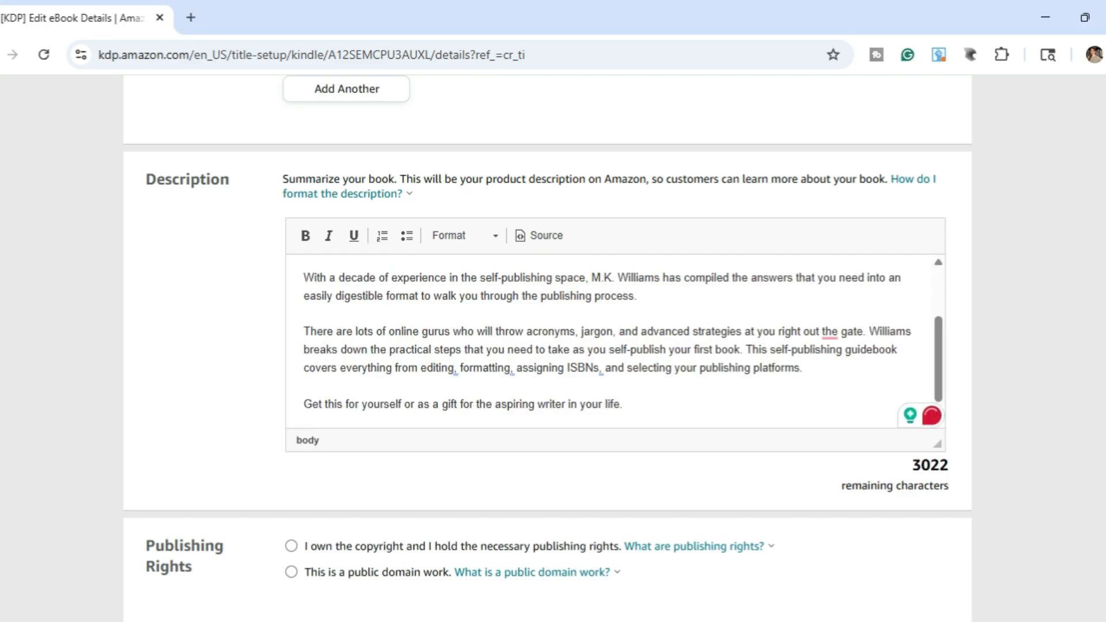
scroll(616, 346, "down", 2)
scroll(553, 346, "down", 2)
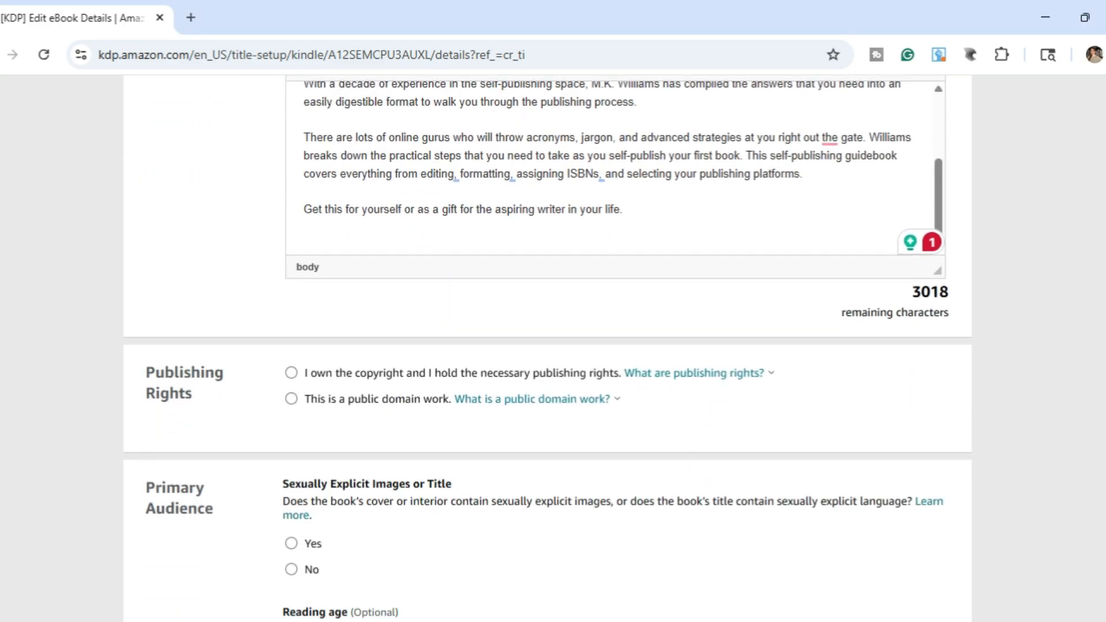
scroll(553, 345, "down", 2)
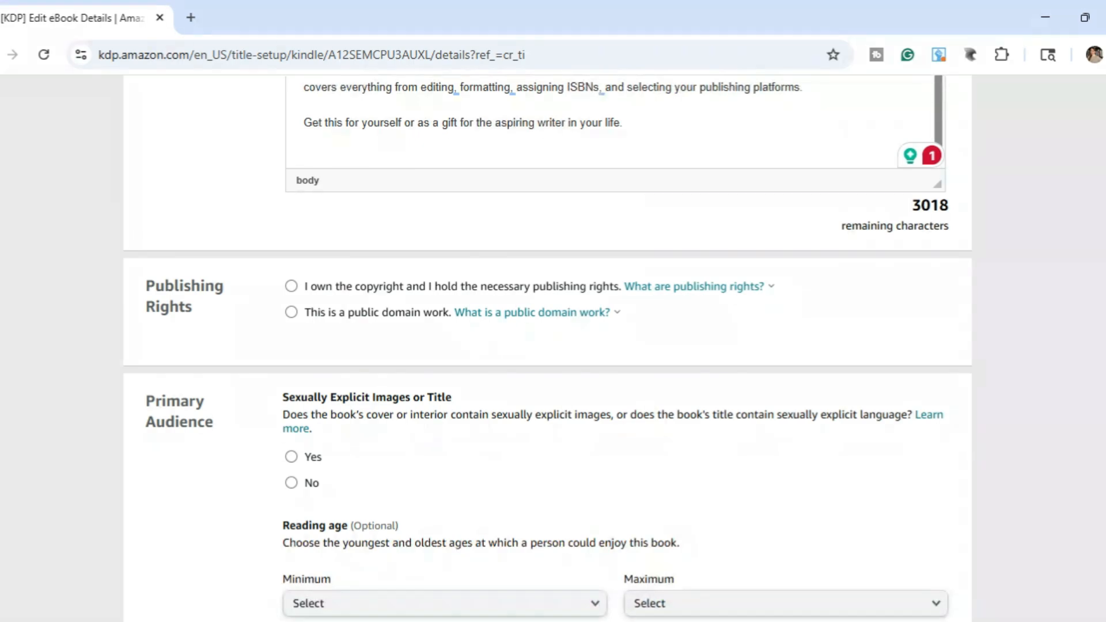
key("BackSpace")
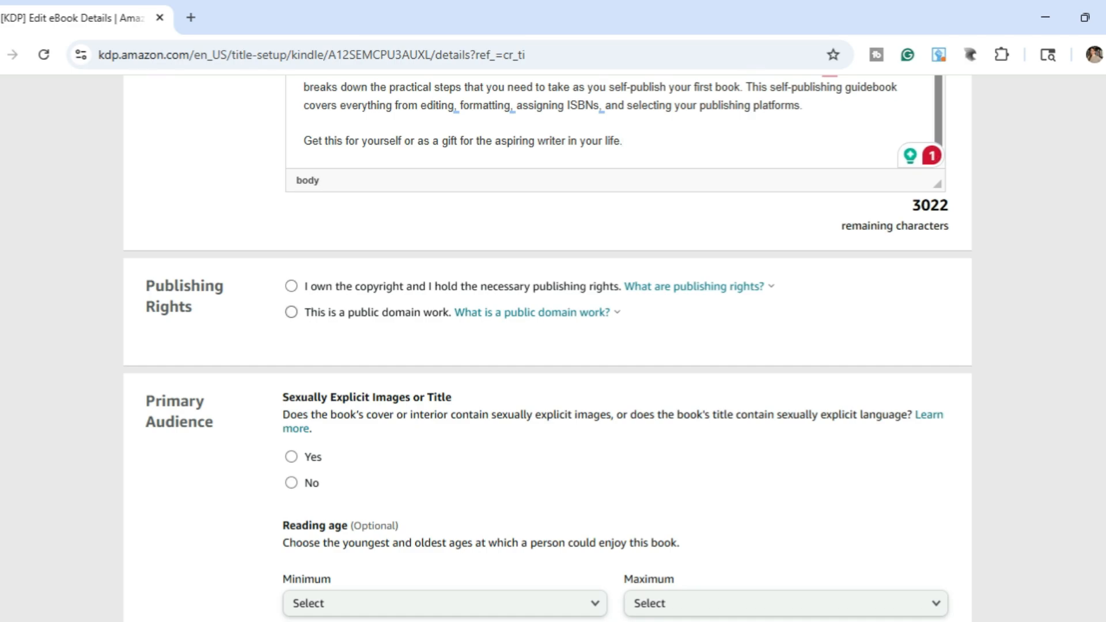
Declare ownership of the copyright and publishing rights, and answer No to sexually explicit images or title
left_click(291, 287)
scroll(547, 345, "down", 2)
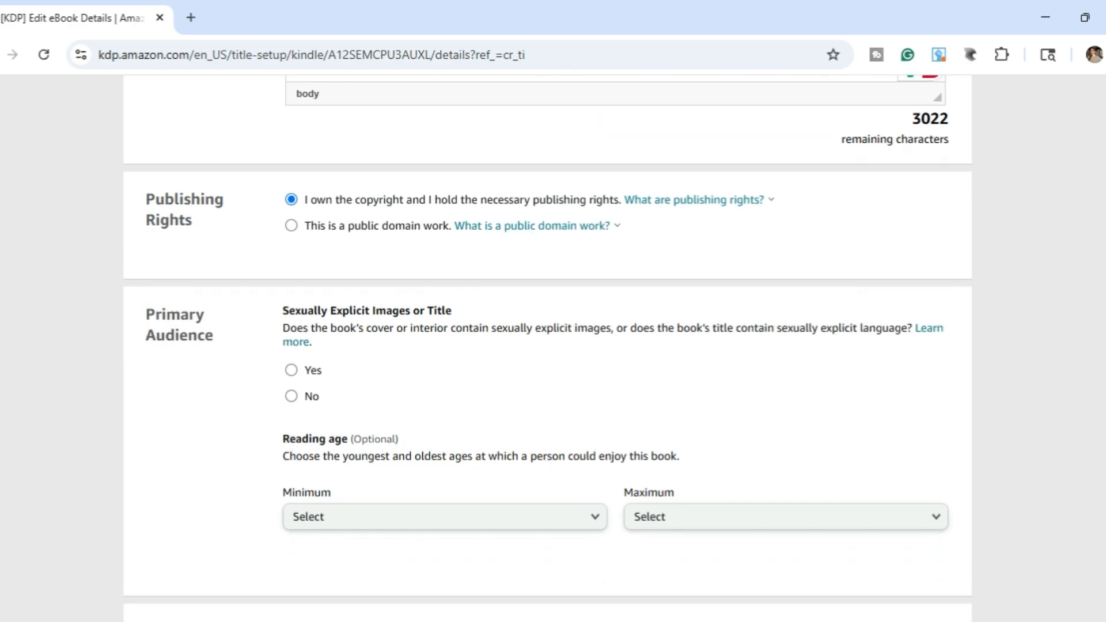
scroll(548, 346, "down", 1)
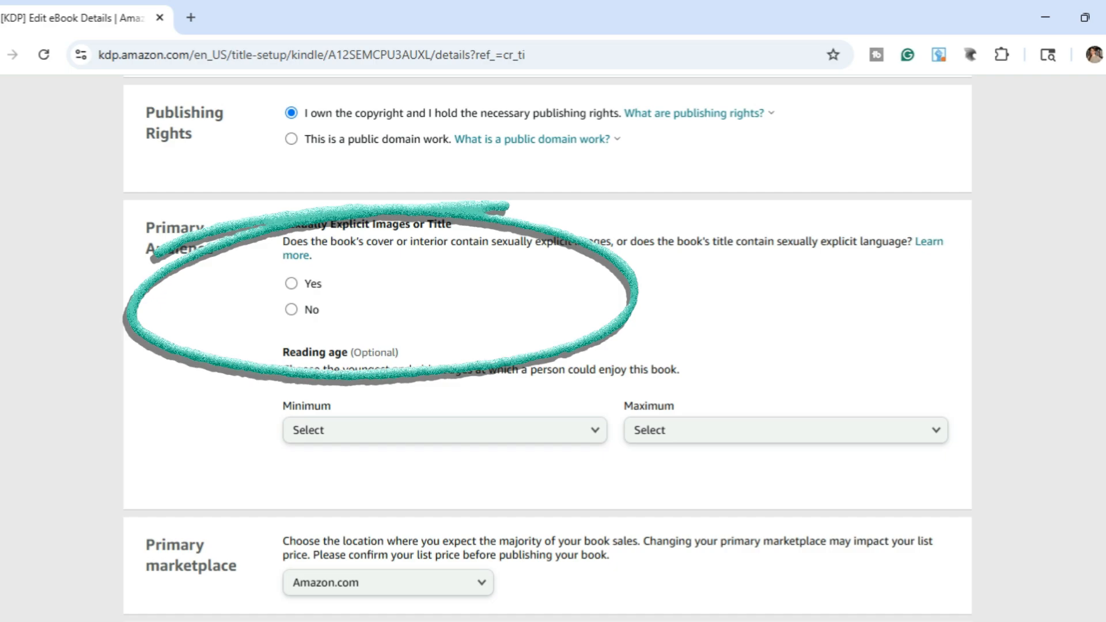
left_click(291, 310)
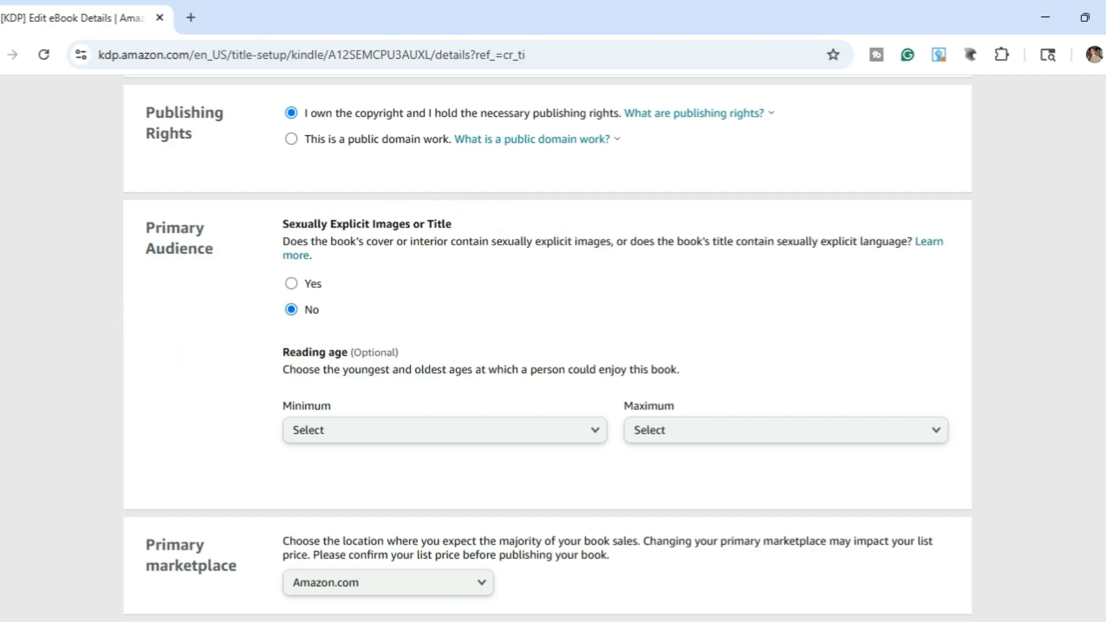
Choose Amazon.com as the primary marketplace, leaving the reading age unset
scroll(547, 345, "down", 2)
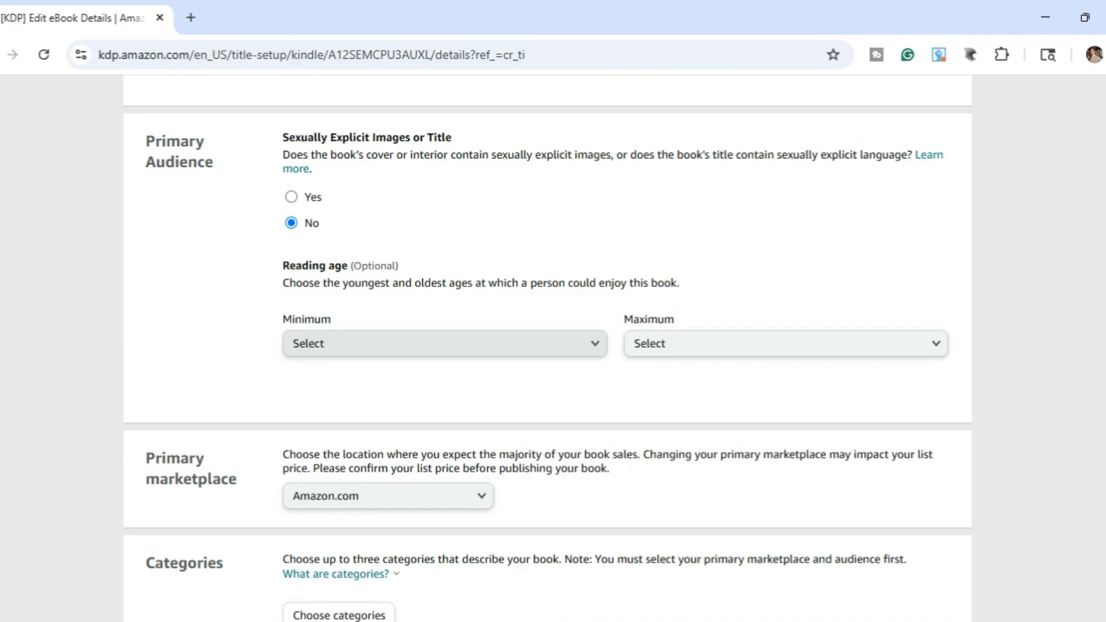
scroll(547, 351, "down", 6)
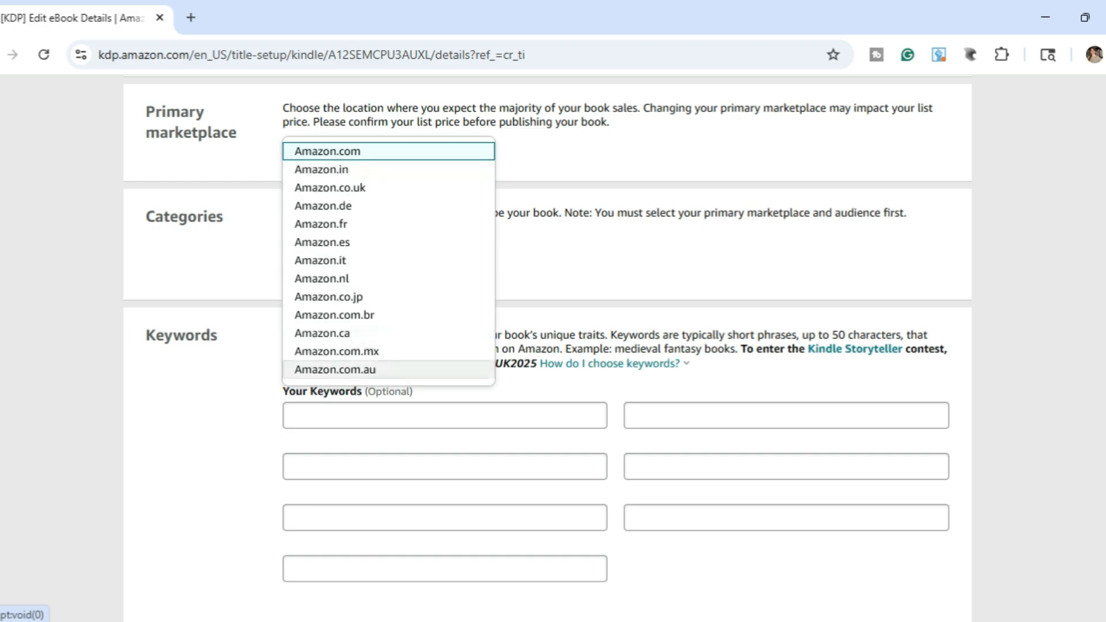
left_click(388, 151)
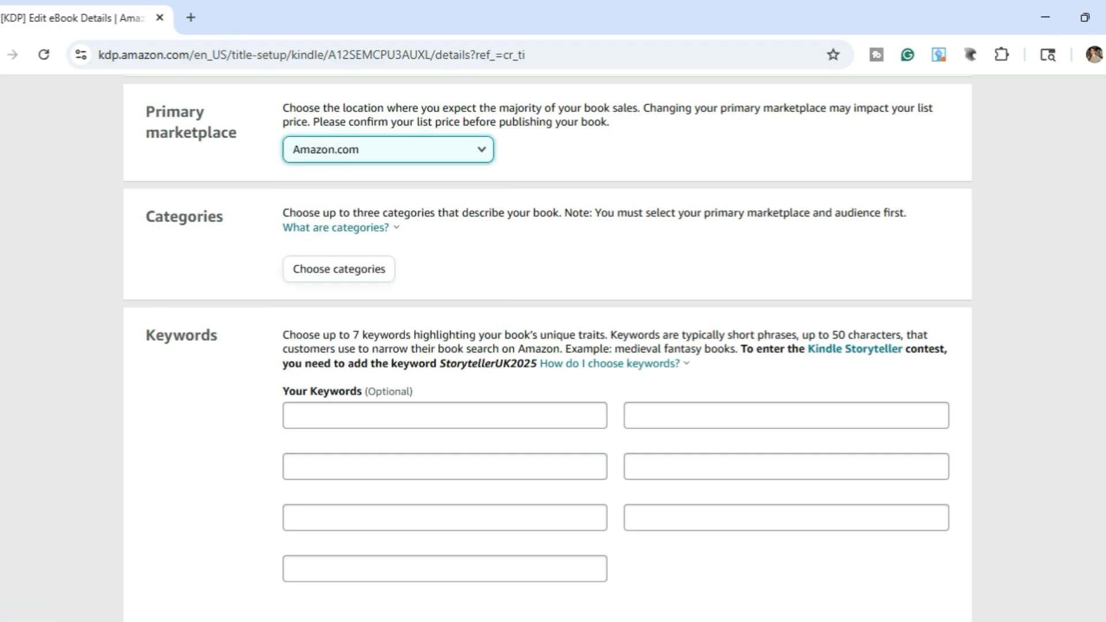
Choose the first category placement: Reference, Writing, Research & Publishing Guides, General
scroll(547, 346, "down", 2)
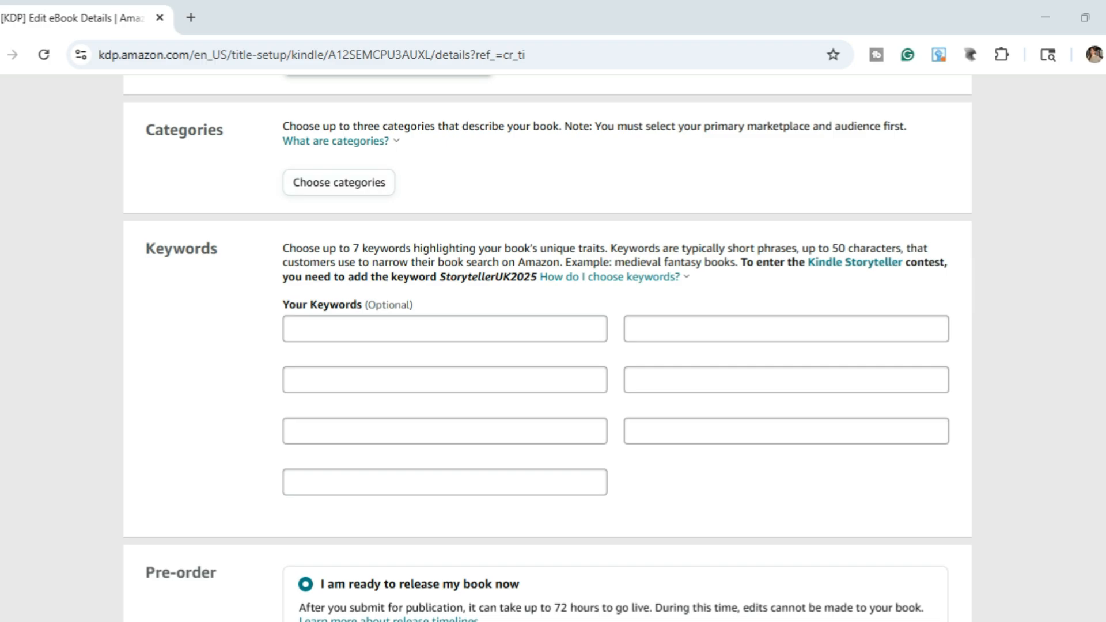
left_click(339, 183)
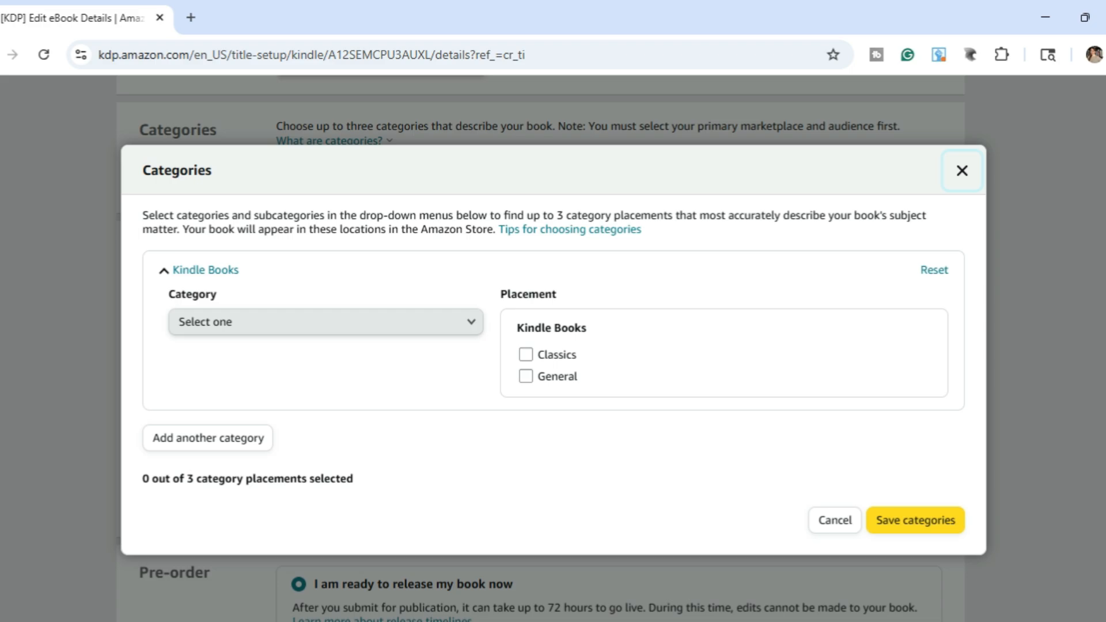
left_click(325, 322)
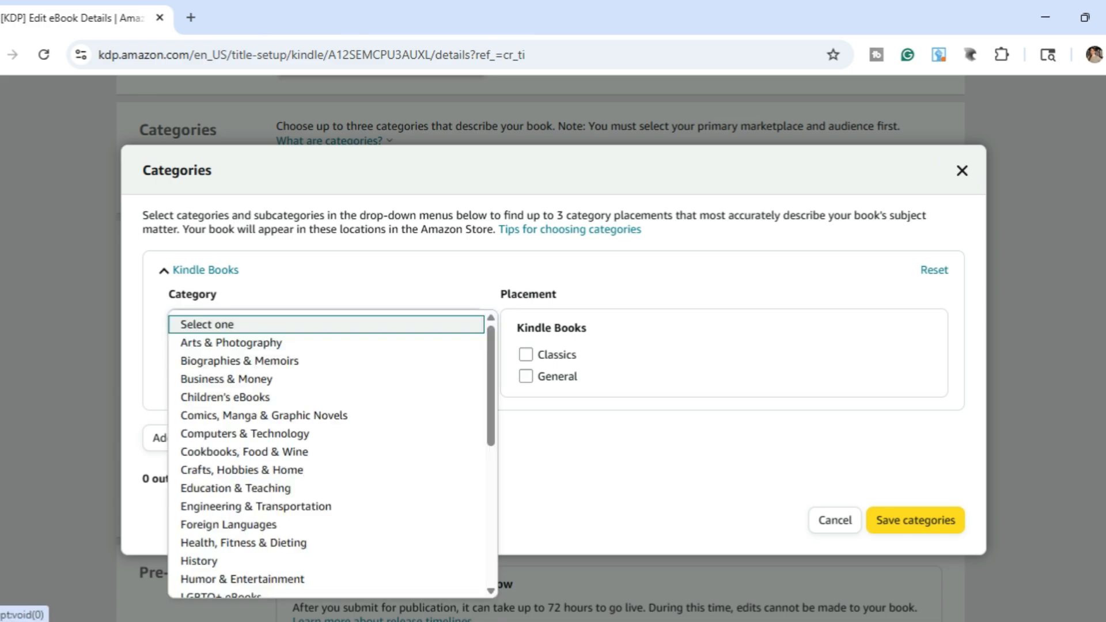
scroll(257, 419, "down", 2)
scroll(256, 420, "down", 2)
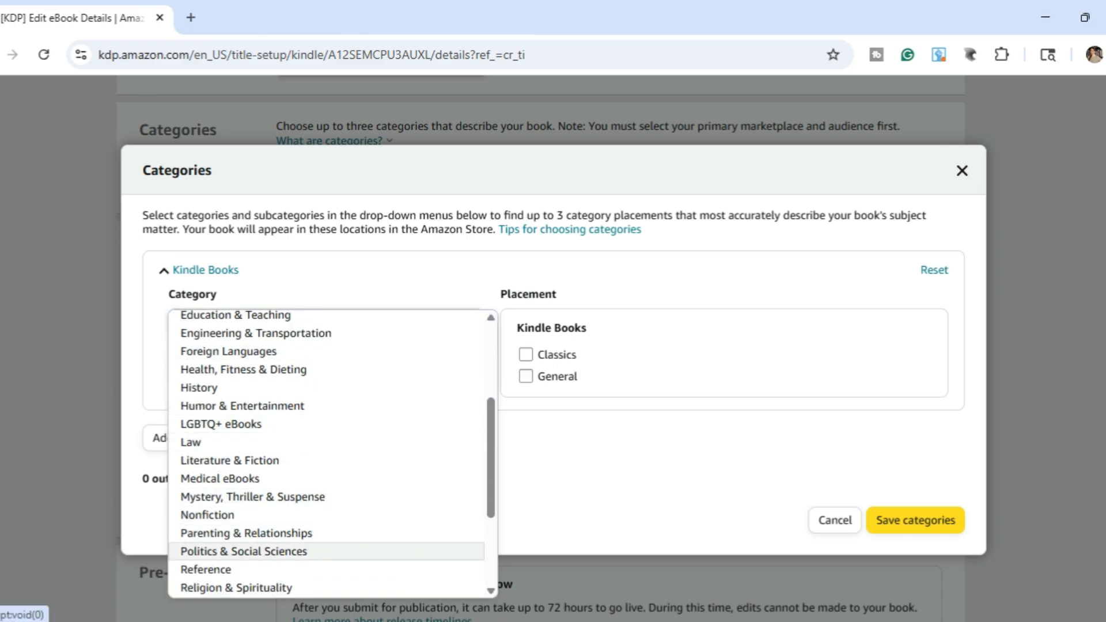
left_click(231, 568)
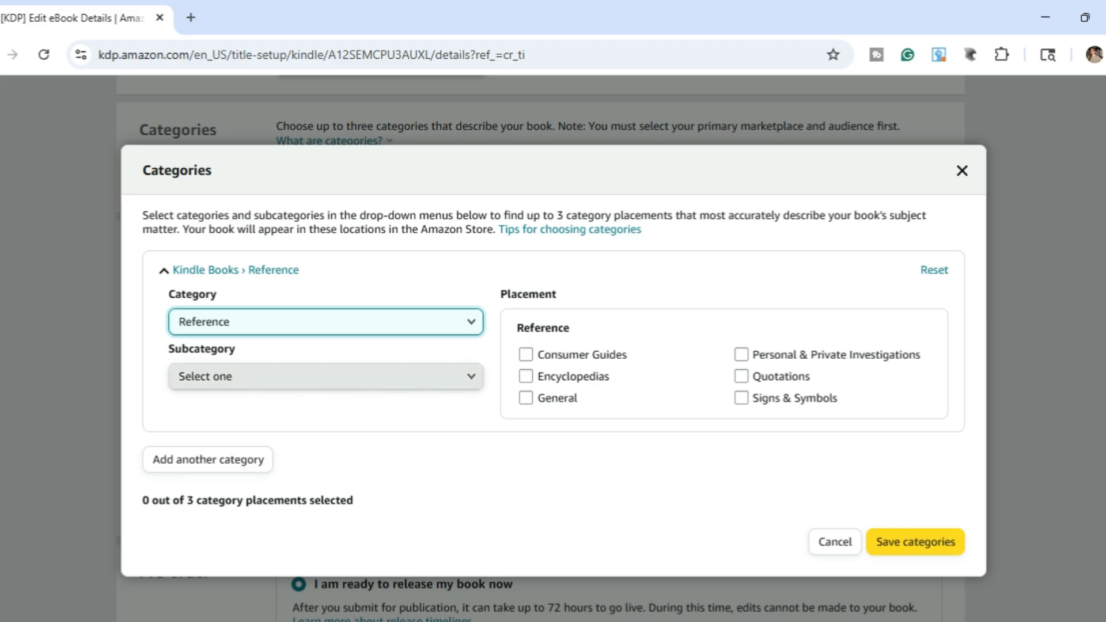
left_click(326, 377)
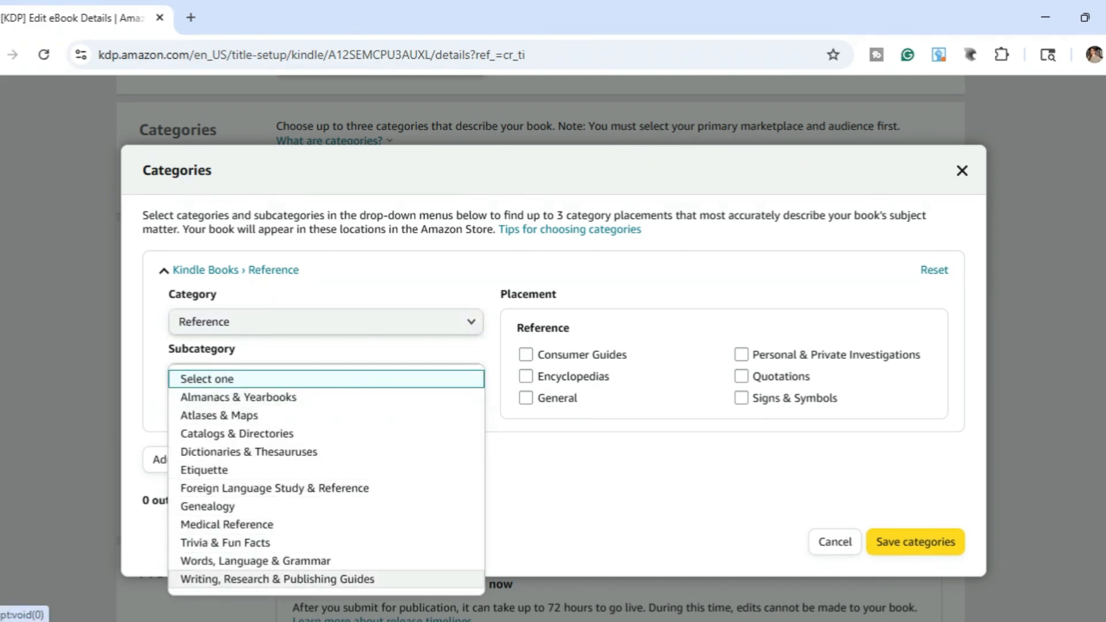
left_click(231, 577)
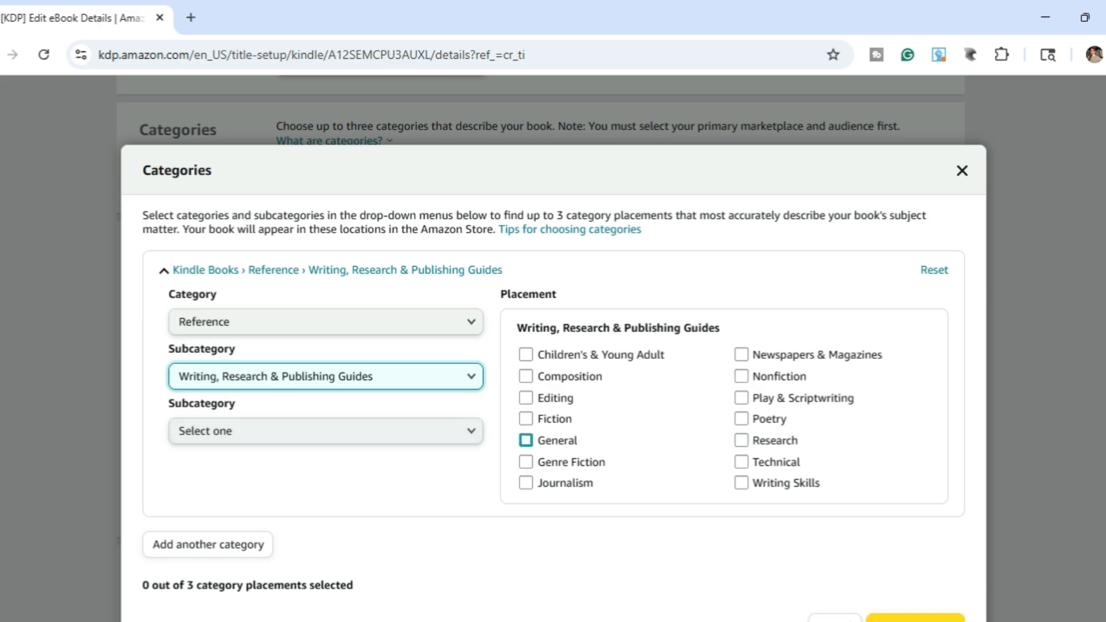
left_click(525, 440)
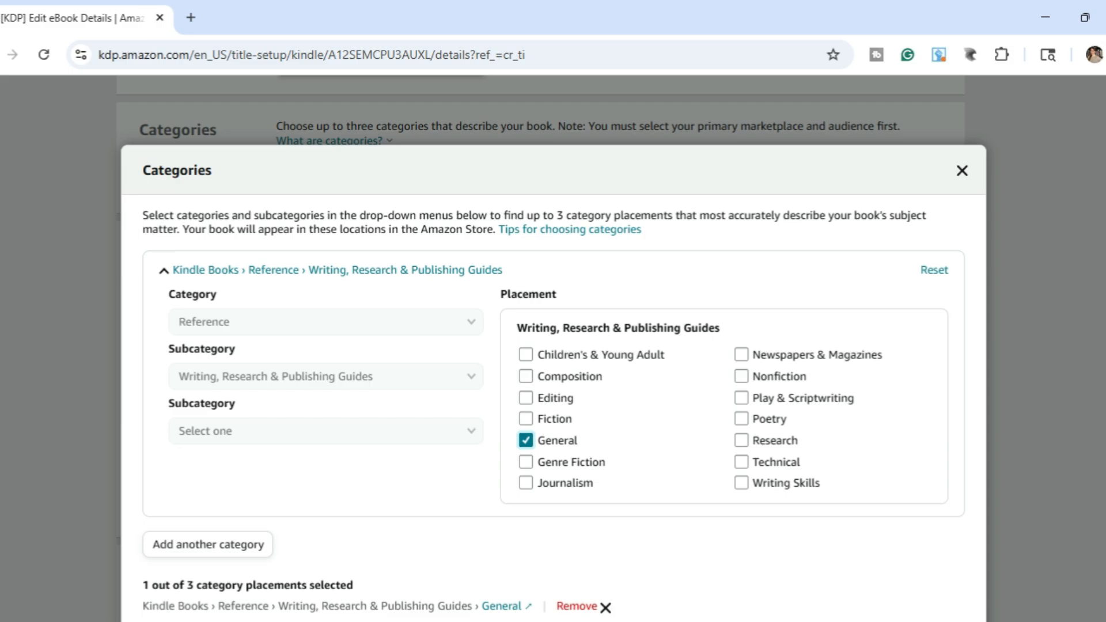
Add another category under Reference, Writing, Research & Publishing Guides, Publishing & Books with placements Authorship and Business Aspects, and save the categories
left_click(213, 544)
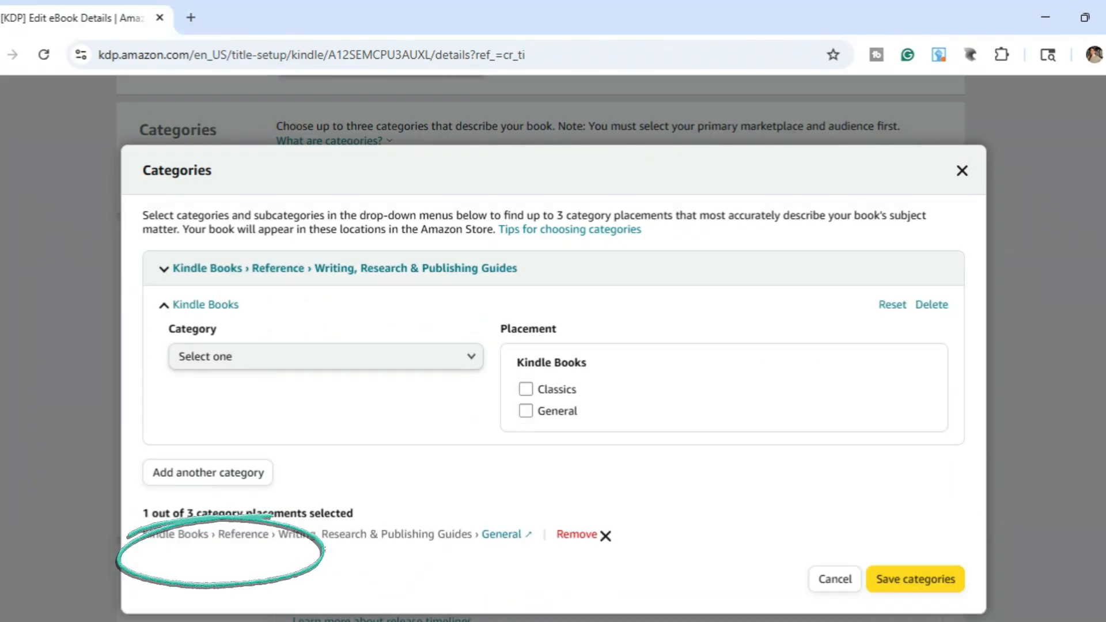
left_click(259, 356)
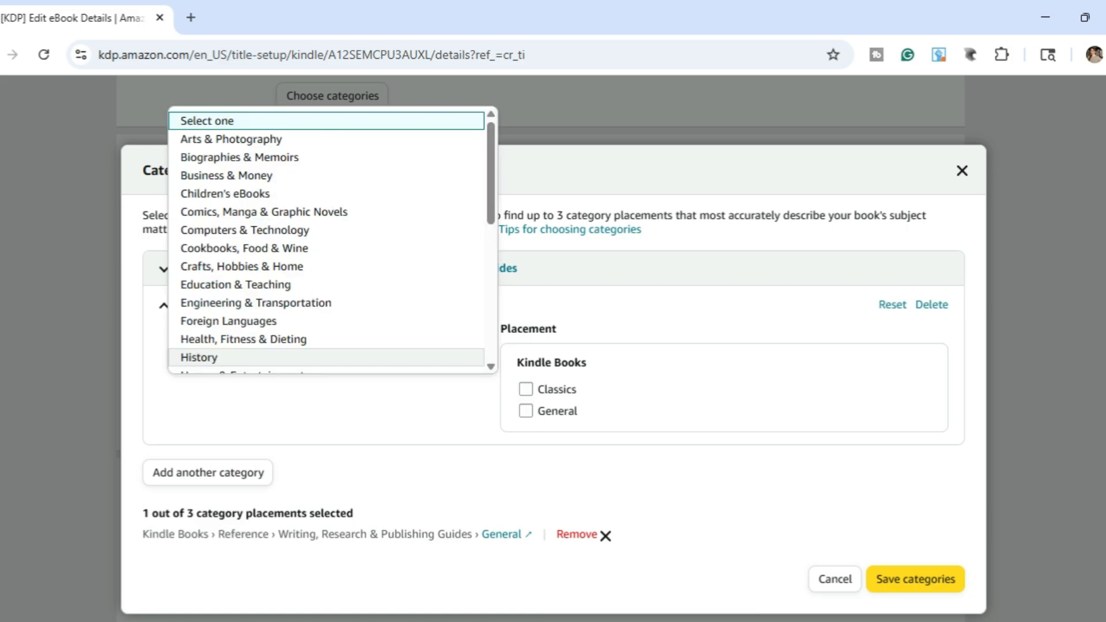
scroll(288, 278, "down", 5)
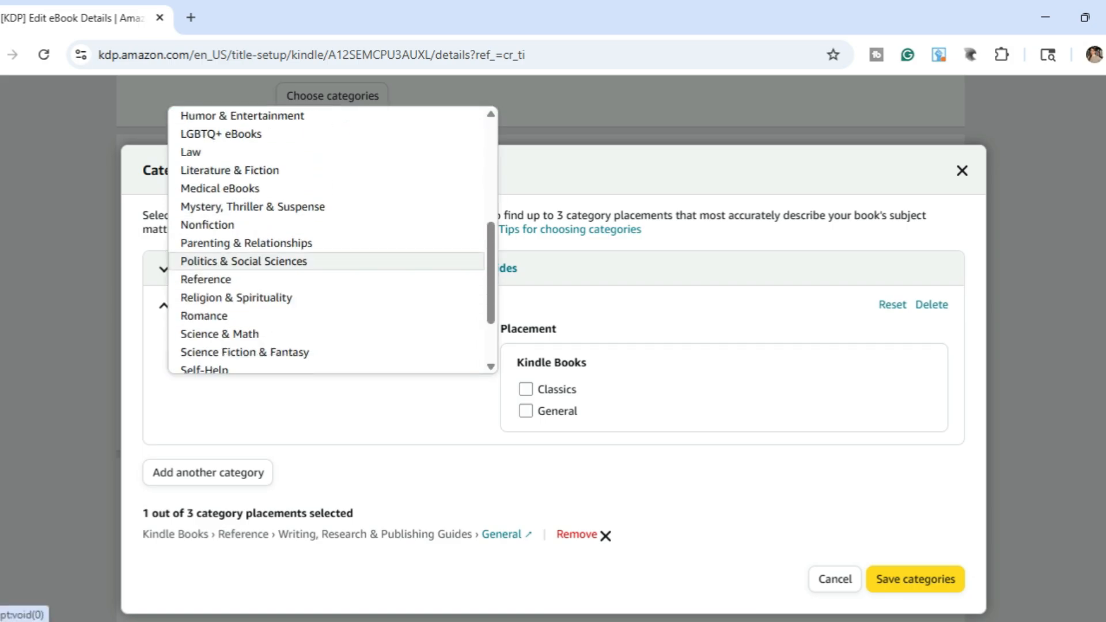
left_click(288, 279)
left_click(325, 411)
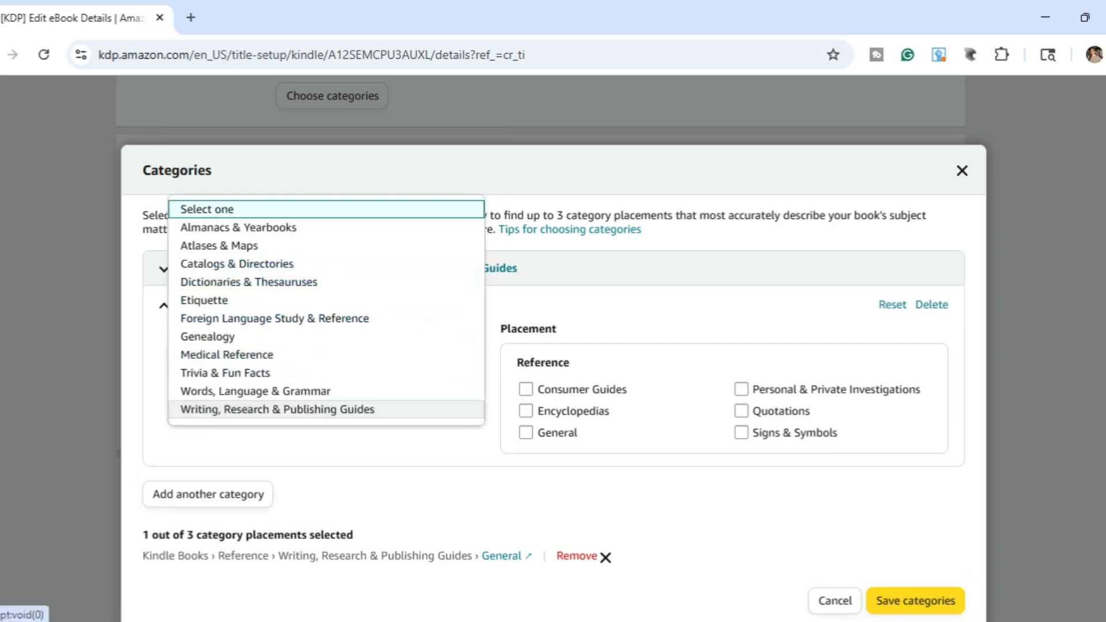
left_click(277, 407)
left_click(325, 465)
left_click(230, 503)
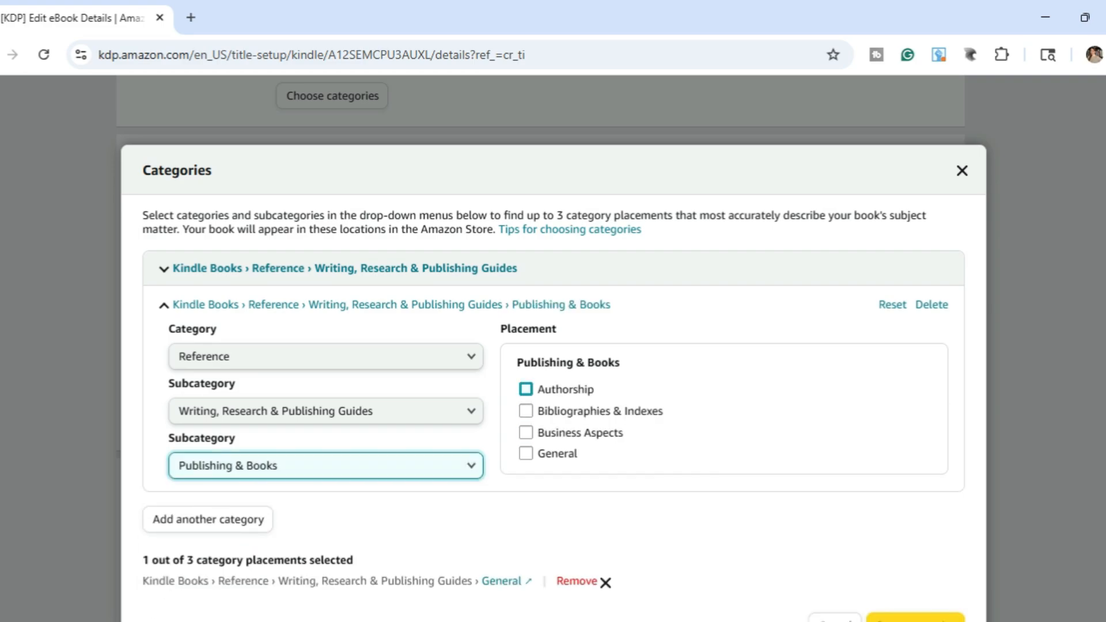
left_click(525, 389)
left_click(525, 432)
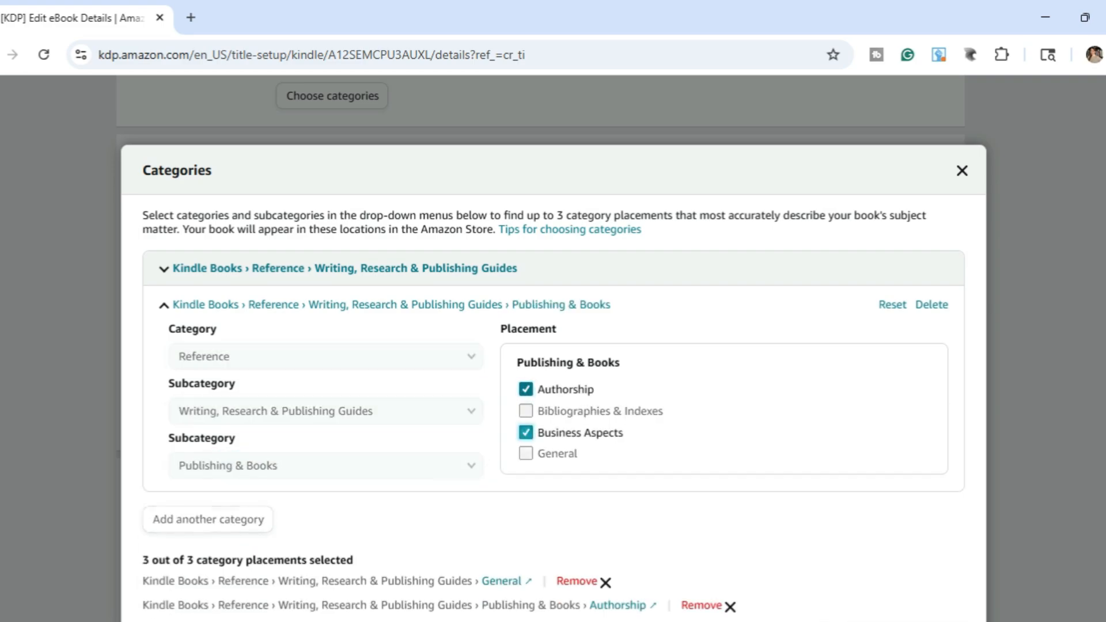
scroll(525, 433, "down", 1)
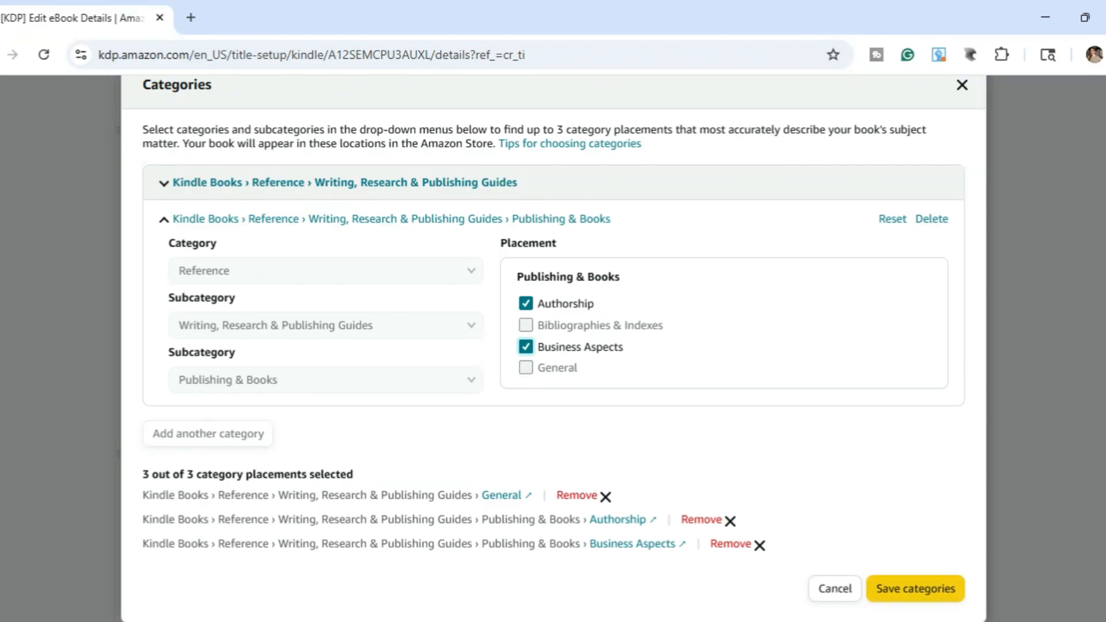
left_click(915, 589)
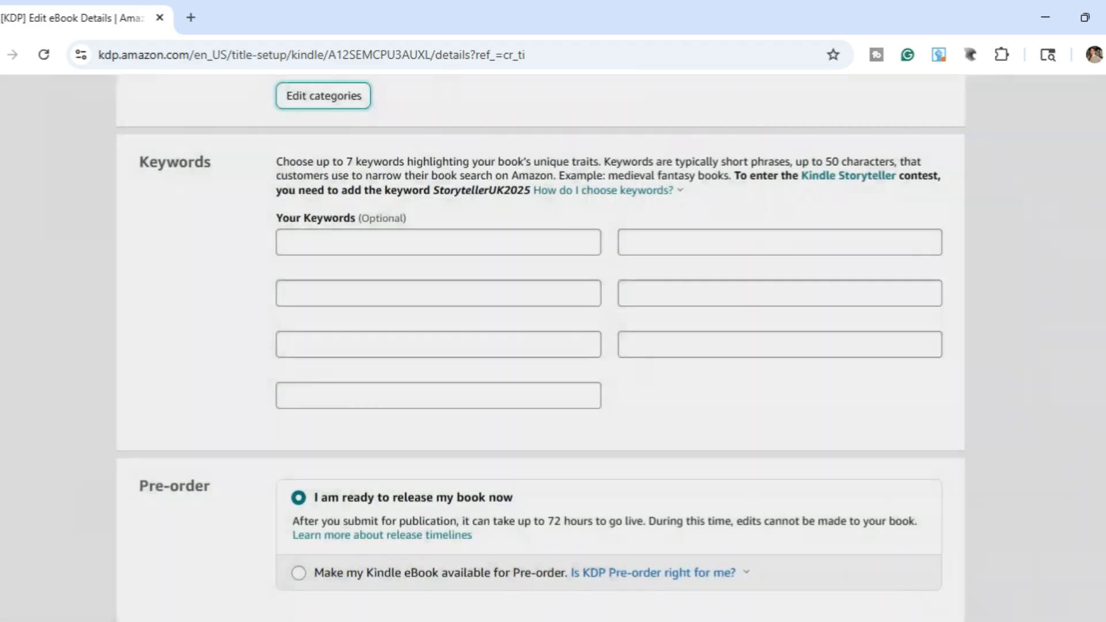
Enter keywords: self-publishing a book, how to self-publish a book, how to publish a book, self publishing a book on amazon, first-time author questions, kdp publishing, ingramspark publishing
scroll(547, 348, "down", 2)
left_click(445, 340)
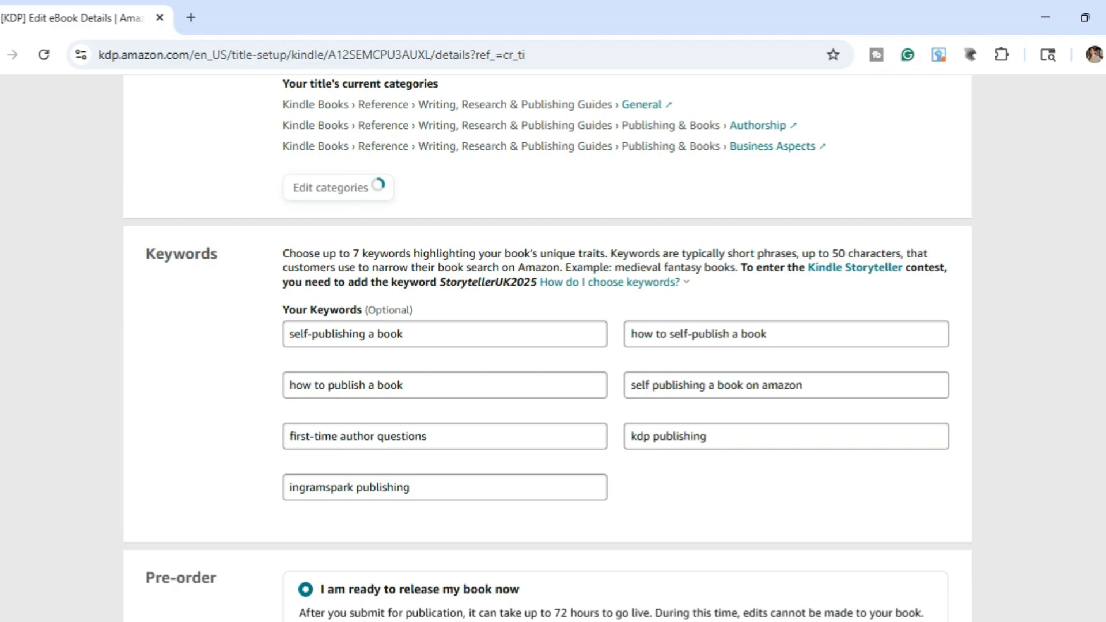
Try the Pre-order option, view its release date calendar, and return to releasing the book now
scroll(547, 346, "down", 3)
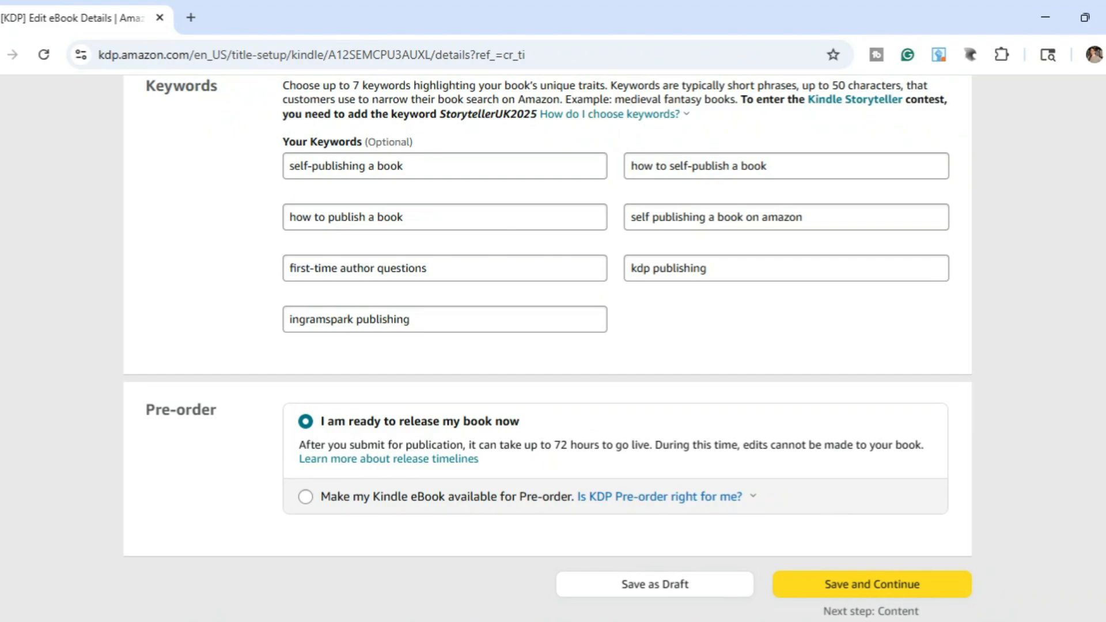
scroll(547, 346, "down", 2)
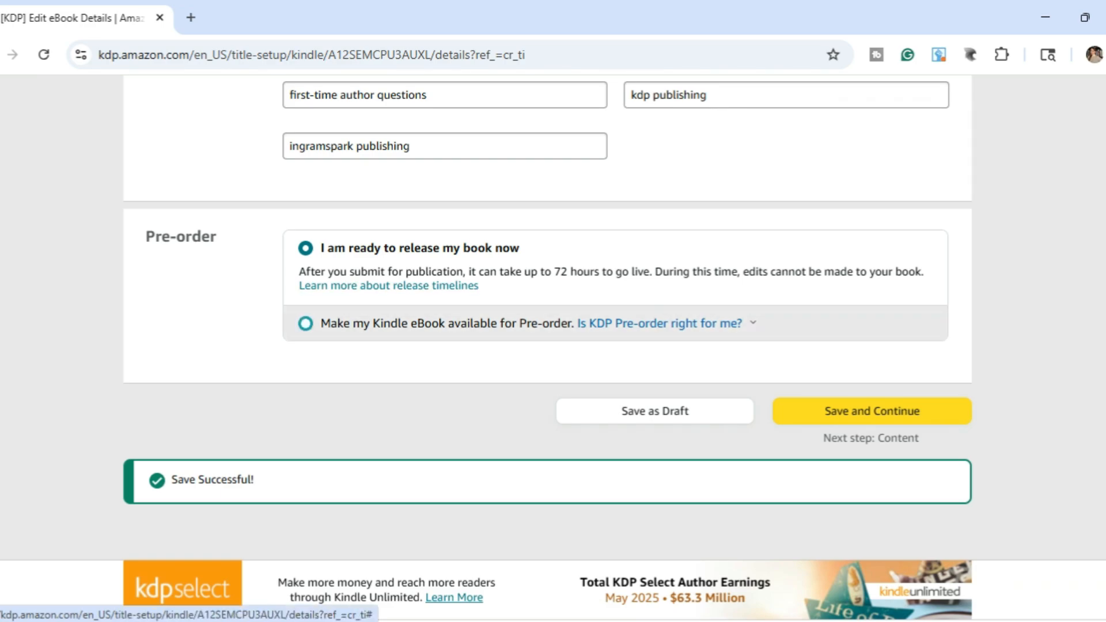
left_click(306, 323)
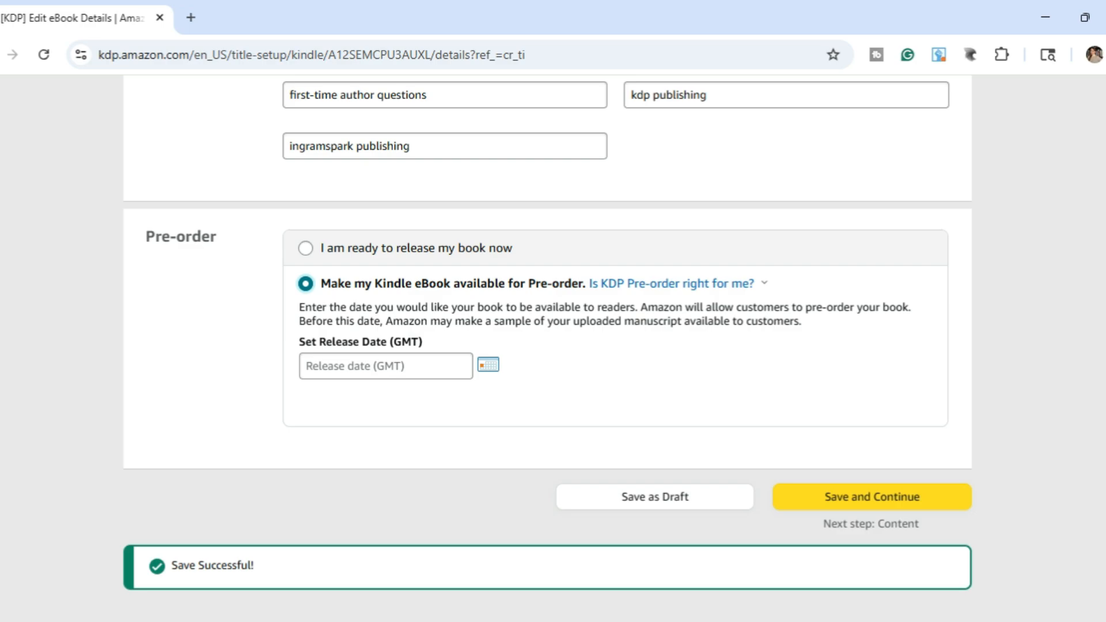
left_click(384, 367)
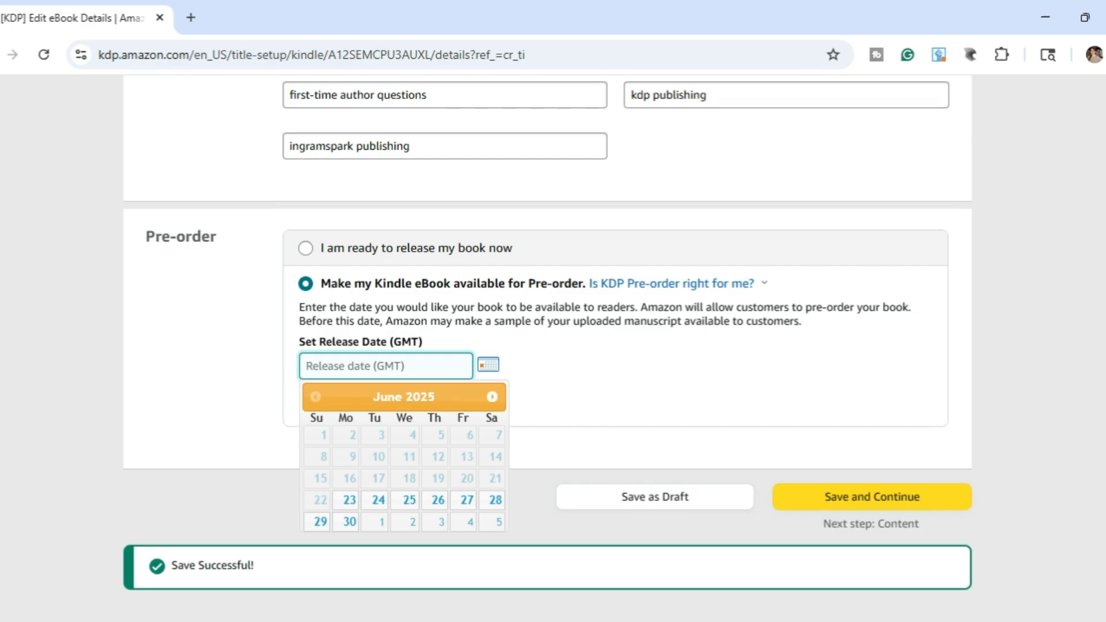
left_click(663, 380)
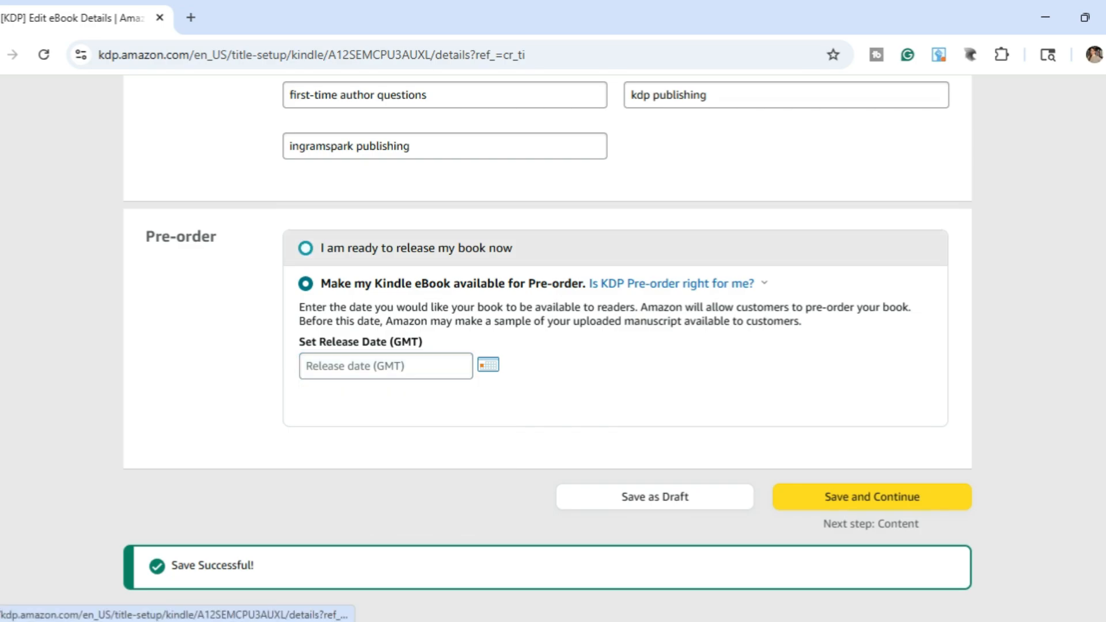
left_click(305, 248)
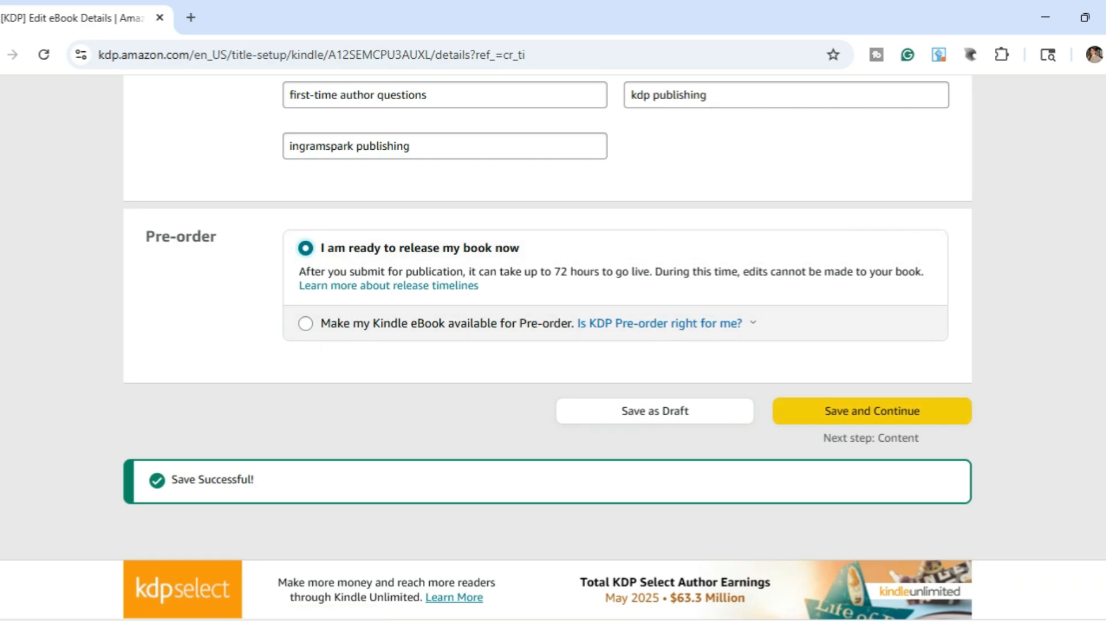
Save the eBook details and upload "Self-Publishing for the First-Time Author EBOOK-.epub" from the Self Pub folder as the manuscript
left_click(872, 410)
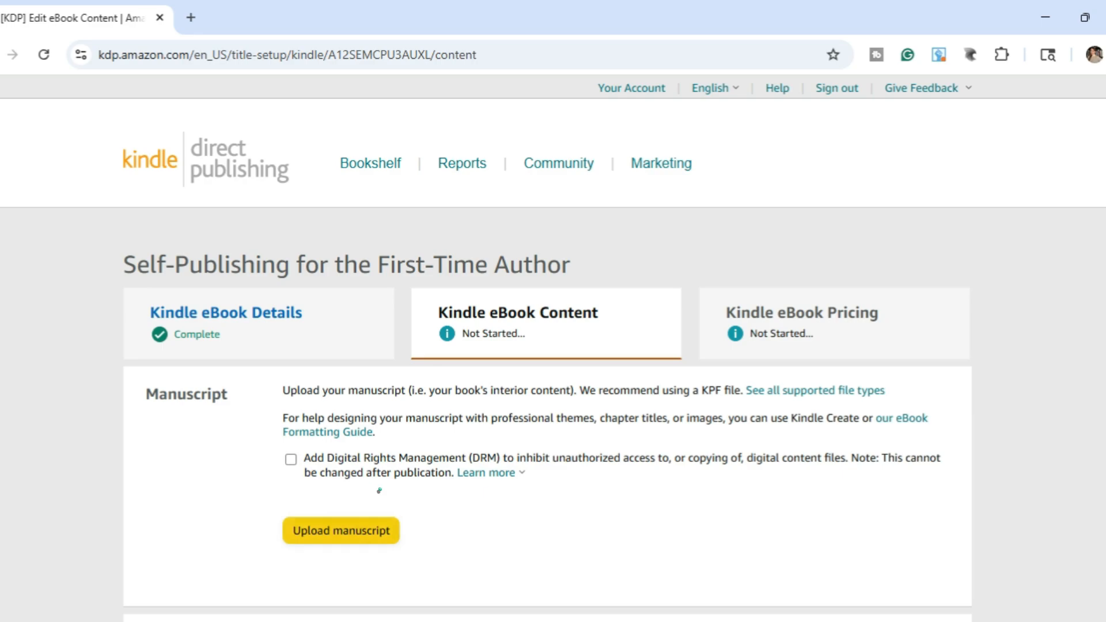
left_click(341, 530)
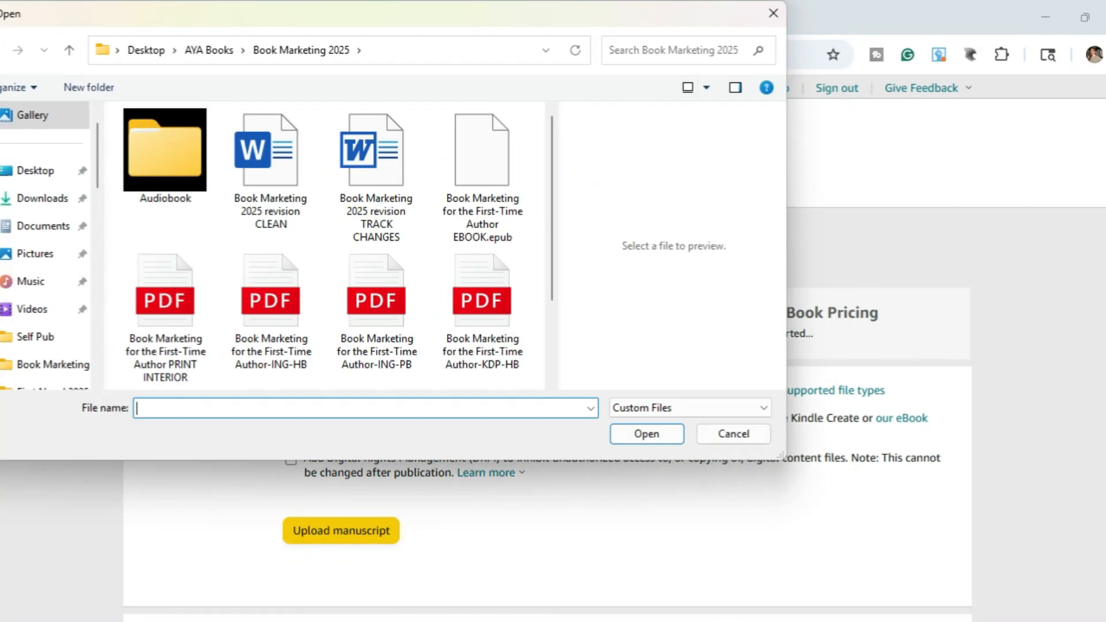
left_click(209, 50)
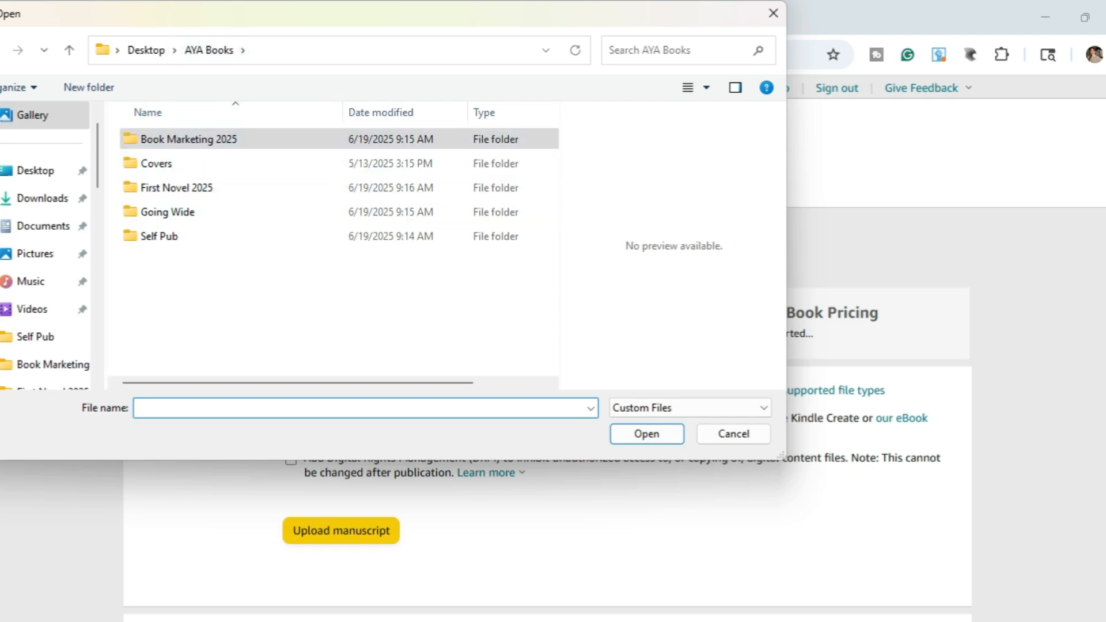
double_click(155, 235)
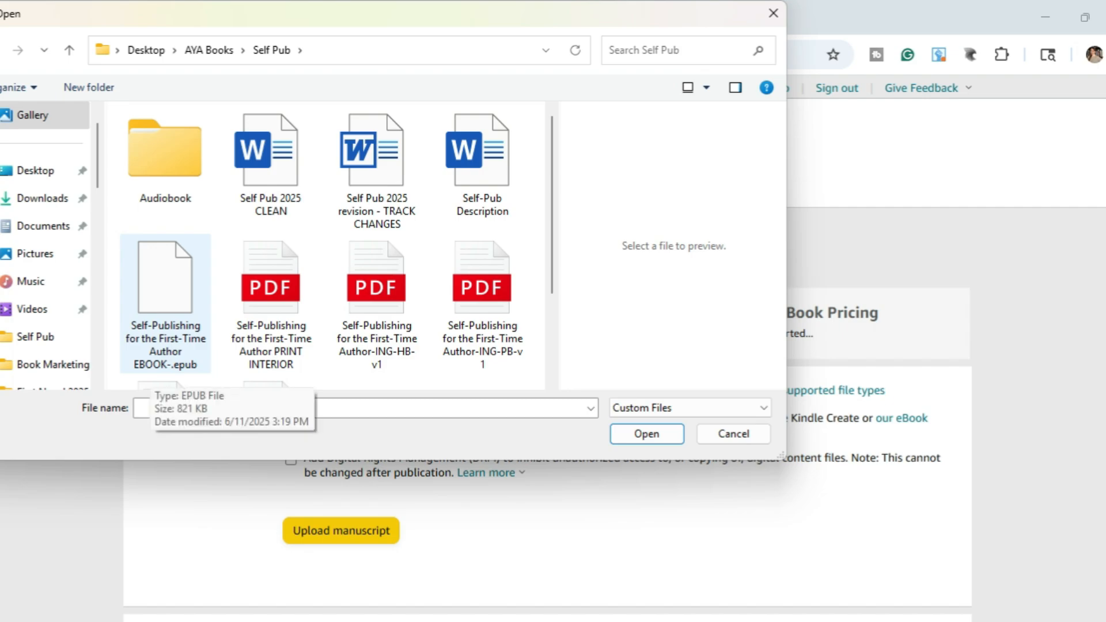
left_click(160, 334)
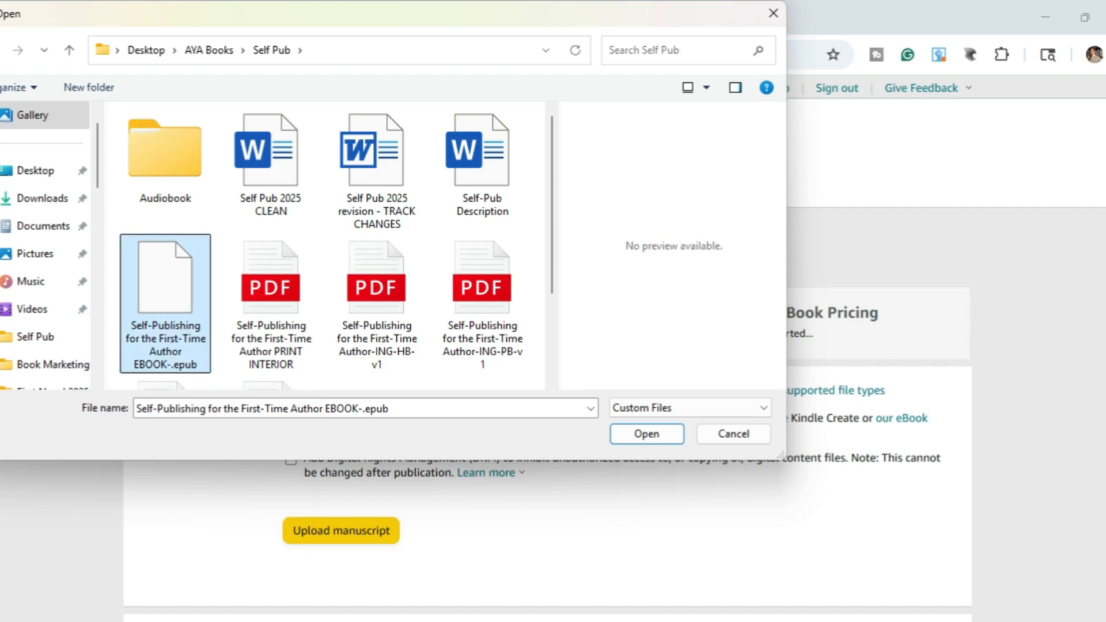
left_click(647, 434)
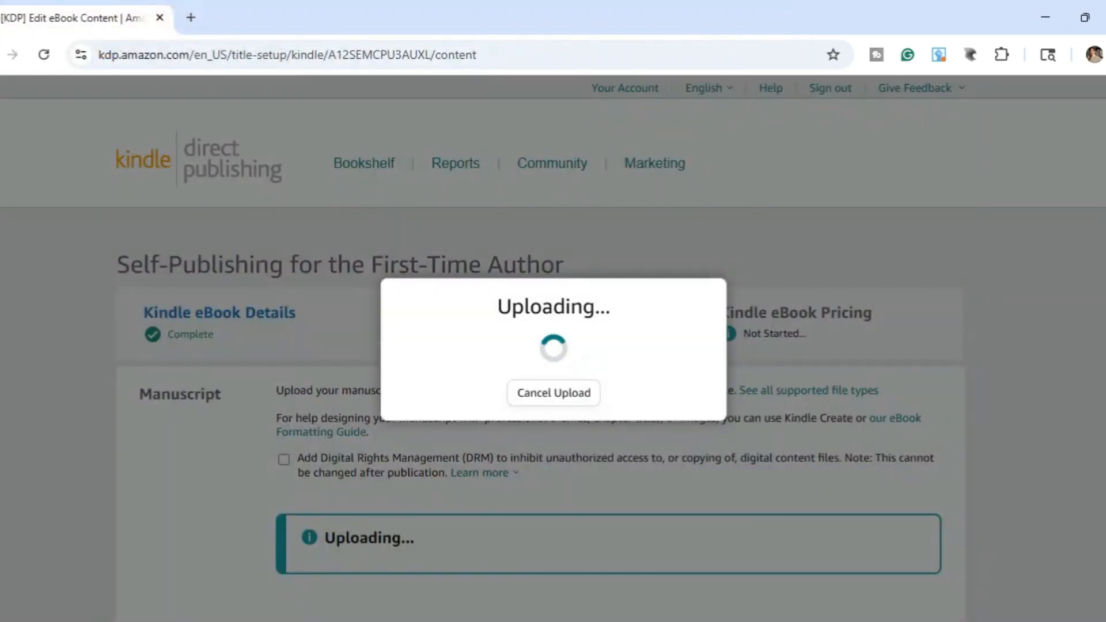
Add Digital Rights Management (DRM) to the eBook manuscript
scroll(553, 349, "down", 3)
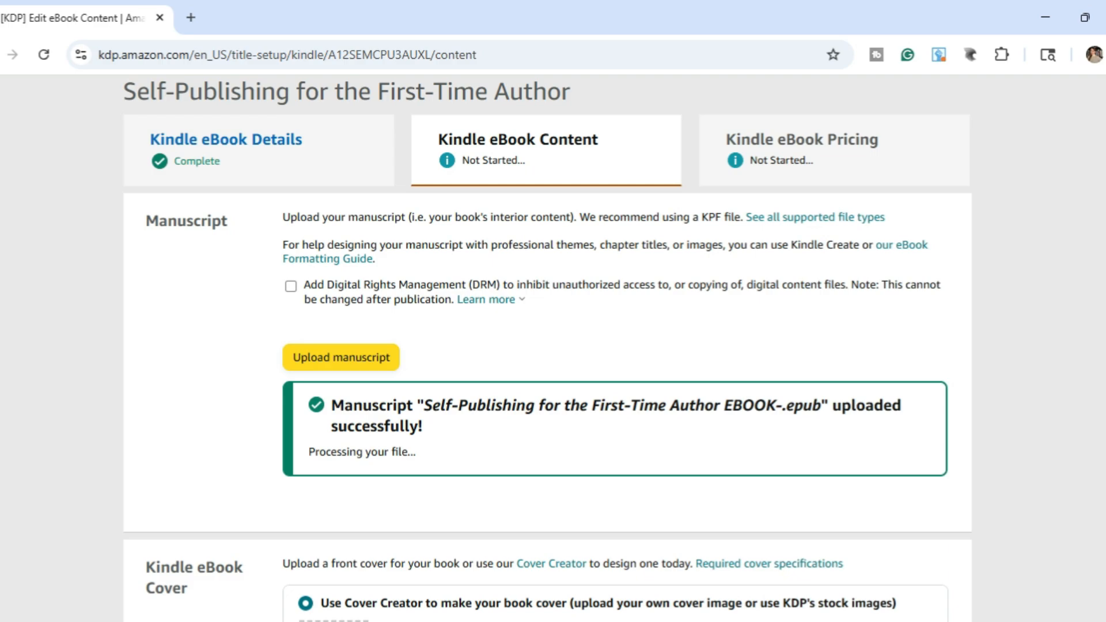
left_click(291, 286)
Choose to upload an existing cover and upload self-publishing_cvr-v1a from the Self Pub folder as the Kindle eBook cover
scroll(547, 346, "down", 5)
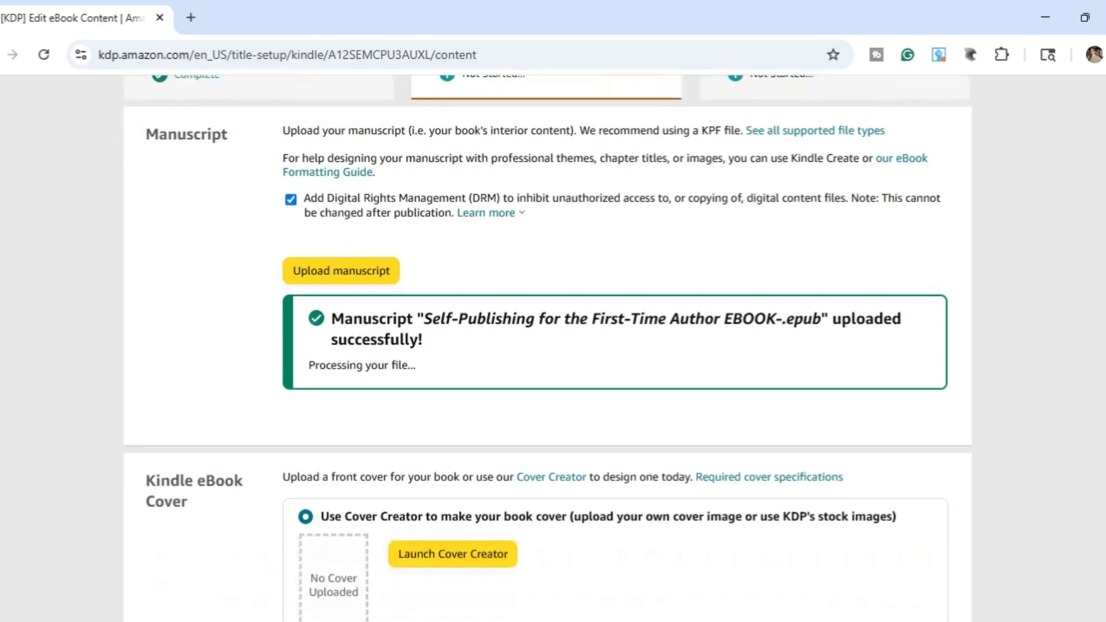
scroll(547, 345, "down", 2)
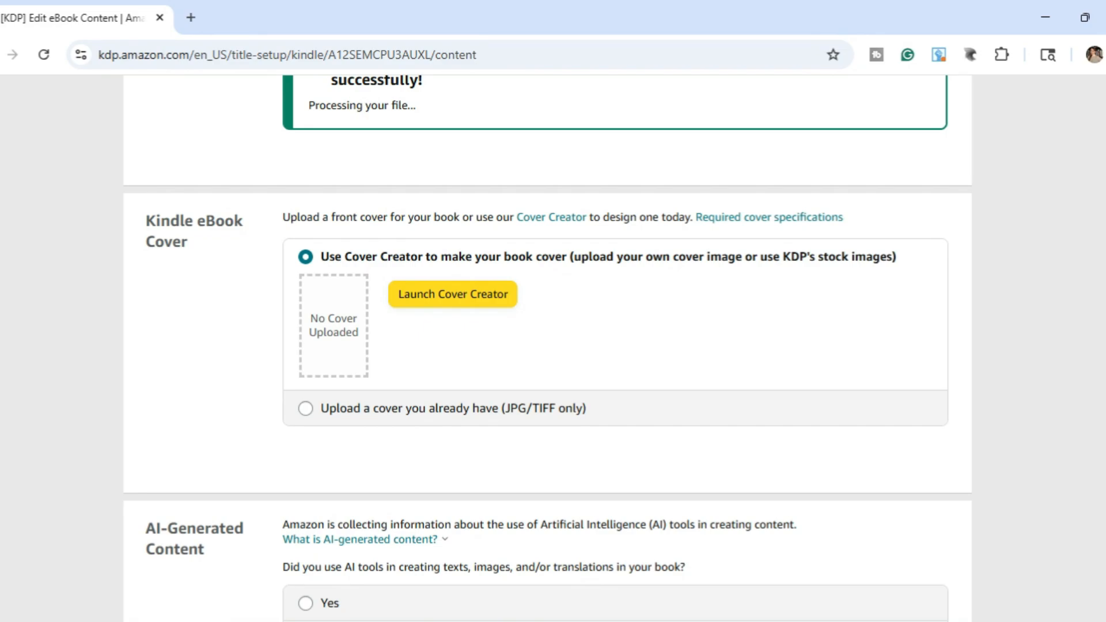
left_click(305, 408)
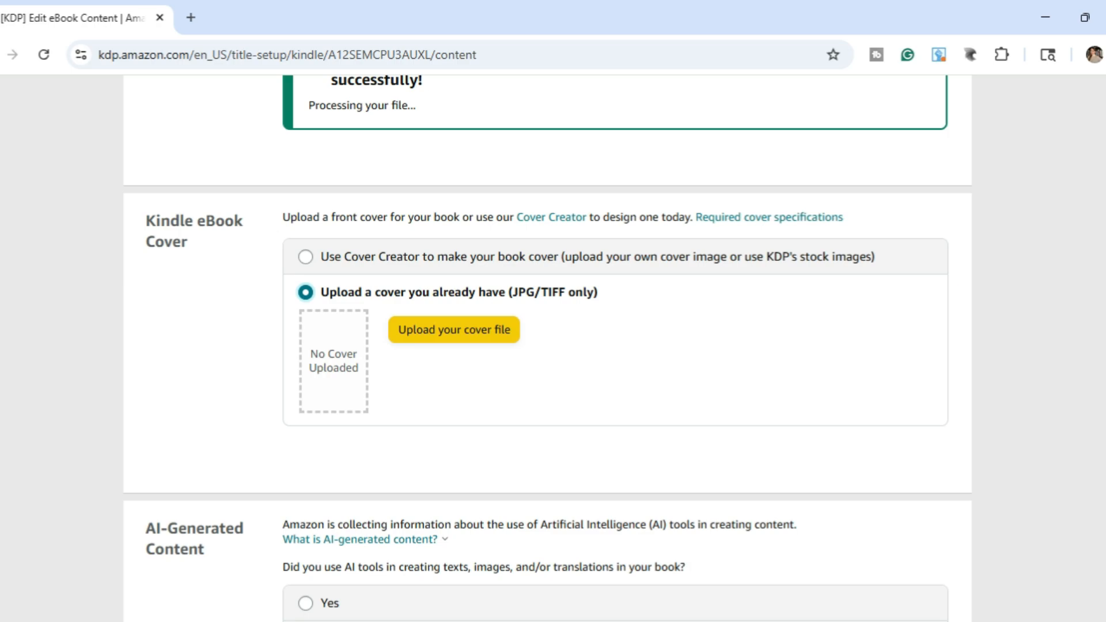
left_click(454, 330)
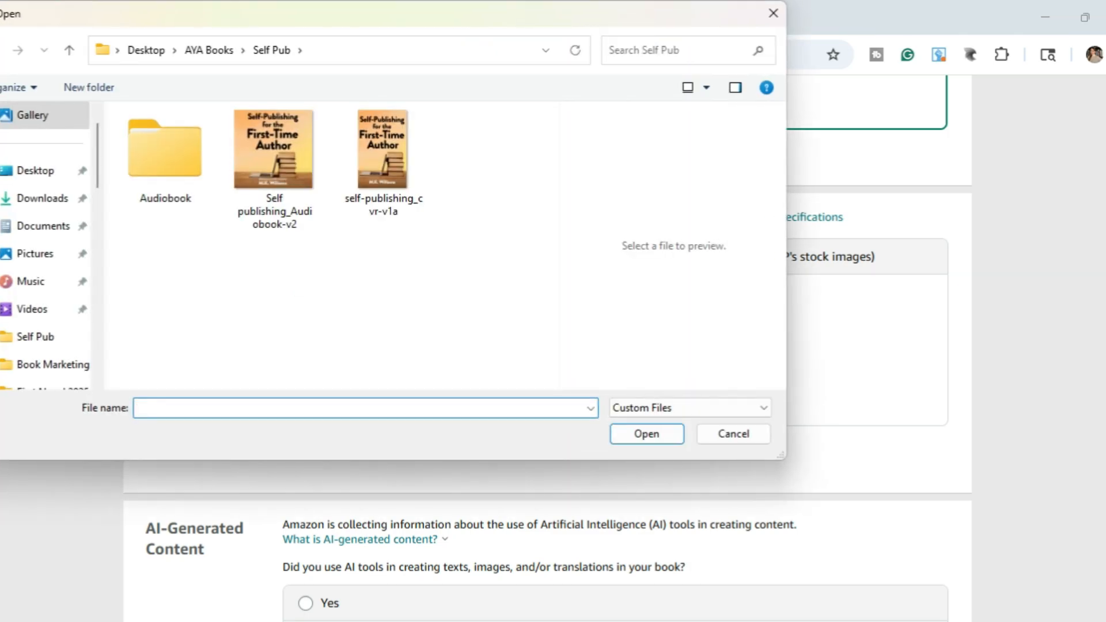
left_click(383, 161)
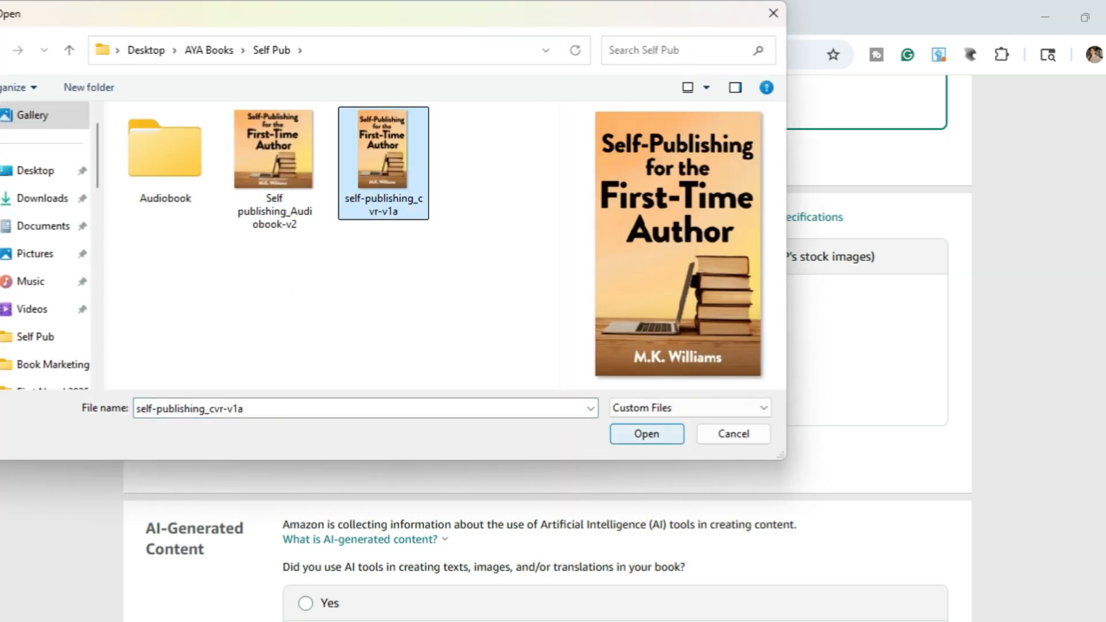
left_click(647, 433)
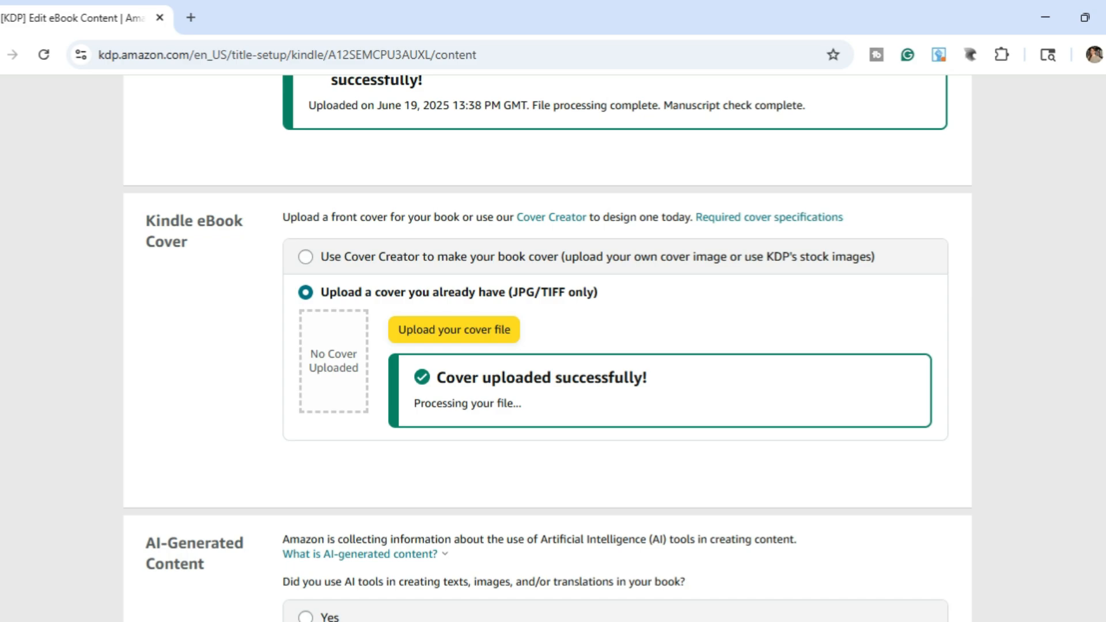
Answer No to the question about using AI tools in creating texts, images, and/or translations in the book
scroll(548, 342, "down", 3)
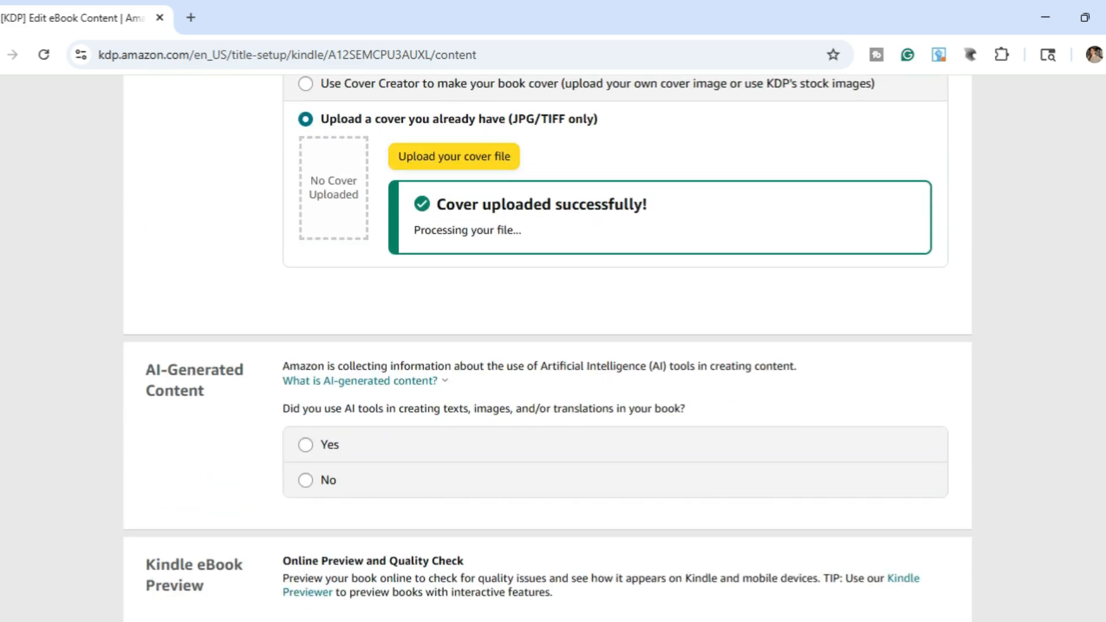
scroll(548, 346, "down", 3)
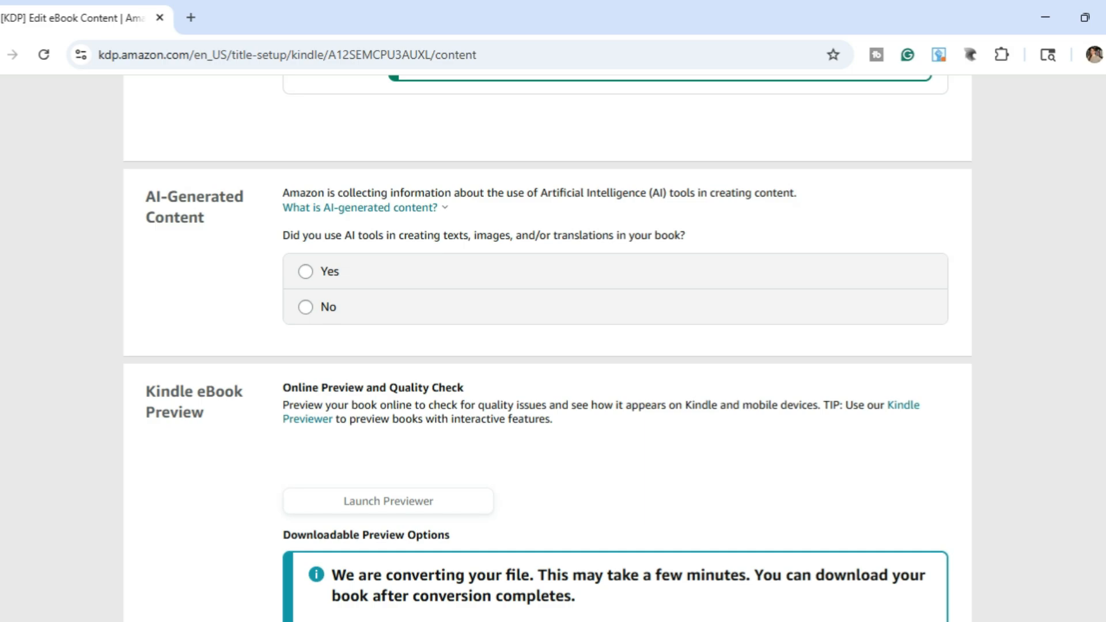
left_click(322, 307)
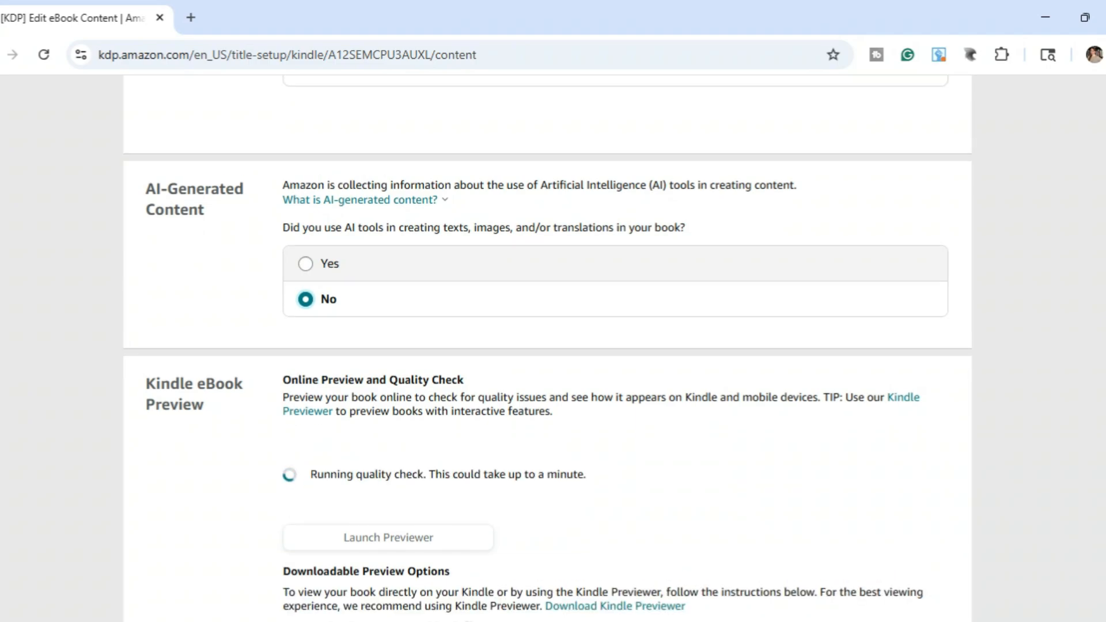
Launch the online previewer and examine the book's cover, title page, copyright page and list of the author's works
scroll(548, 346, "down", 3)
scroll(547, 345, "down", 2)
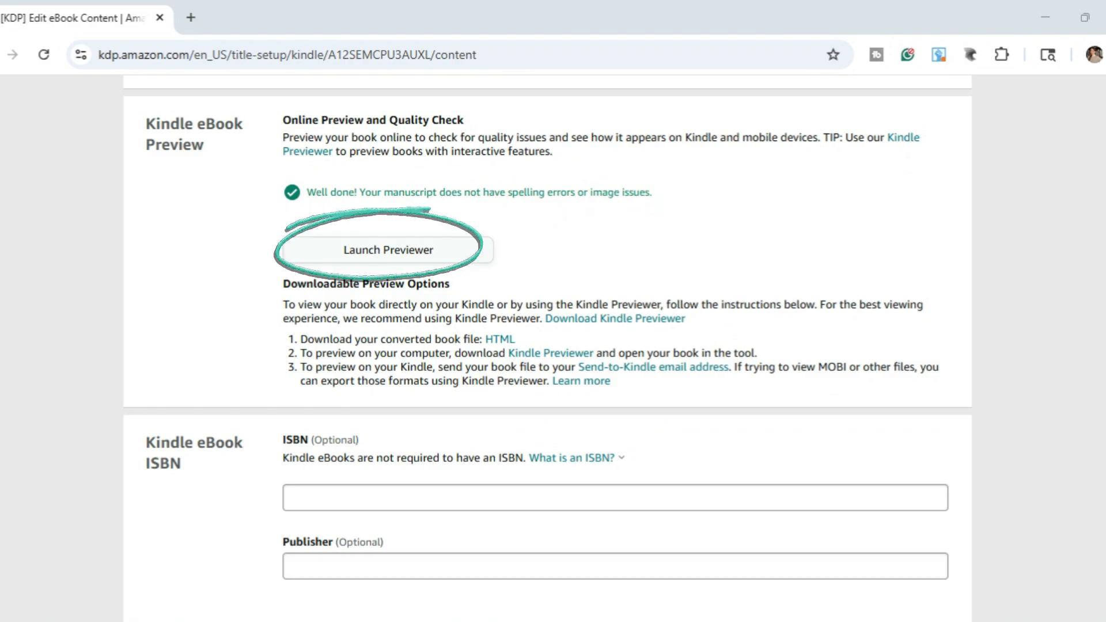
left_click(388, 250)
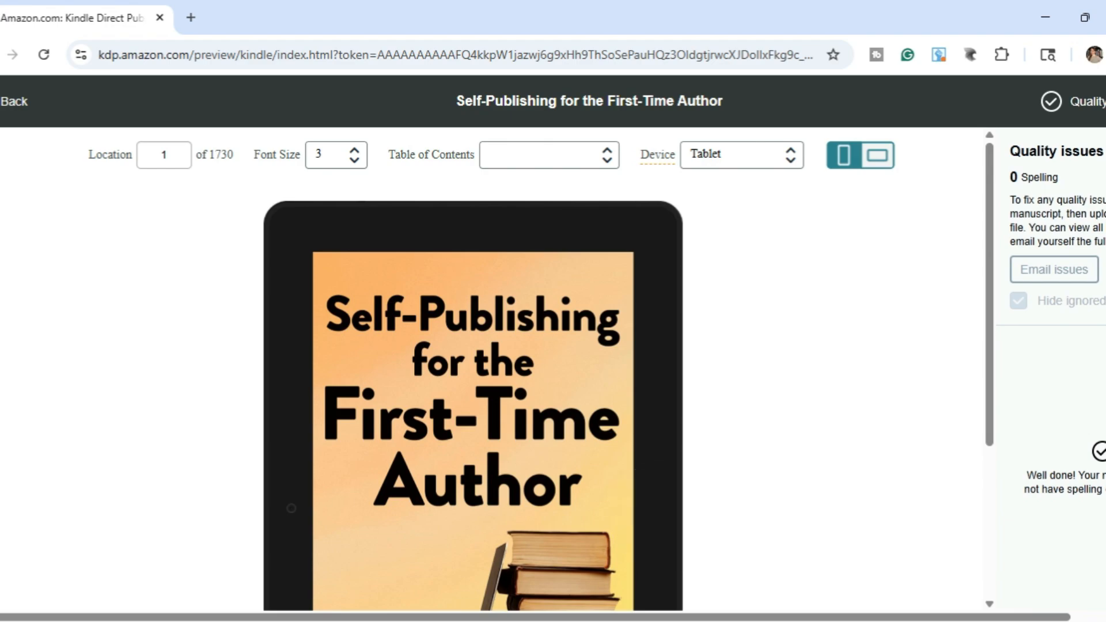
scroll(659, 340, "down", 3)
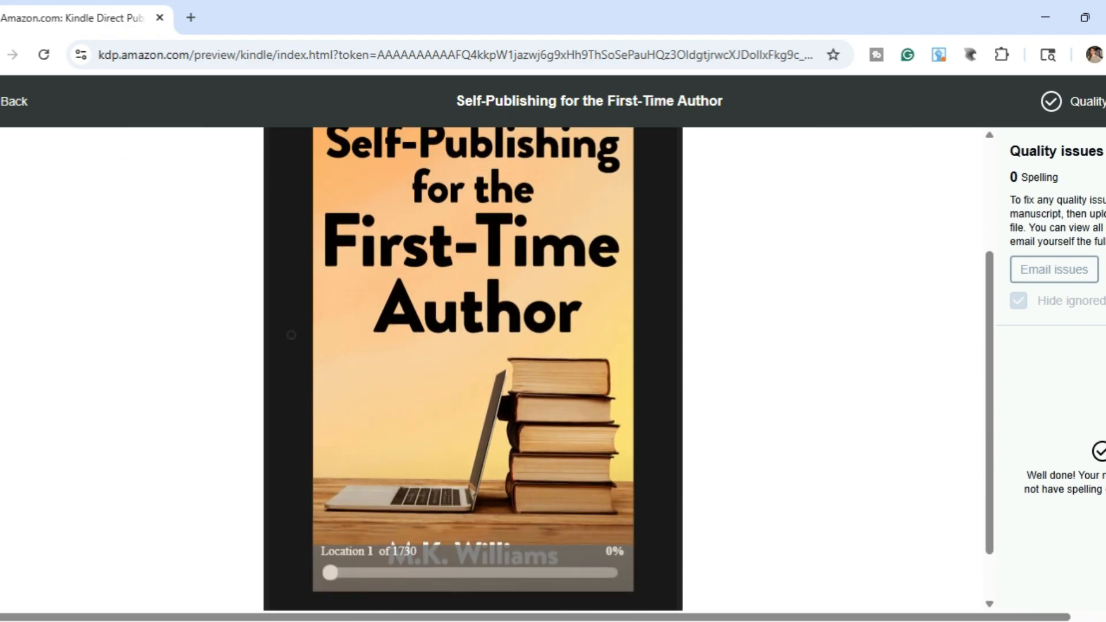
left_click(658, 340)
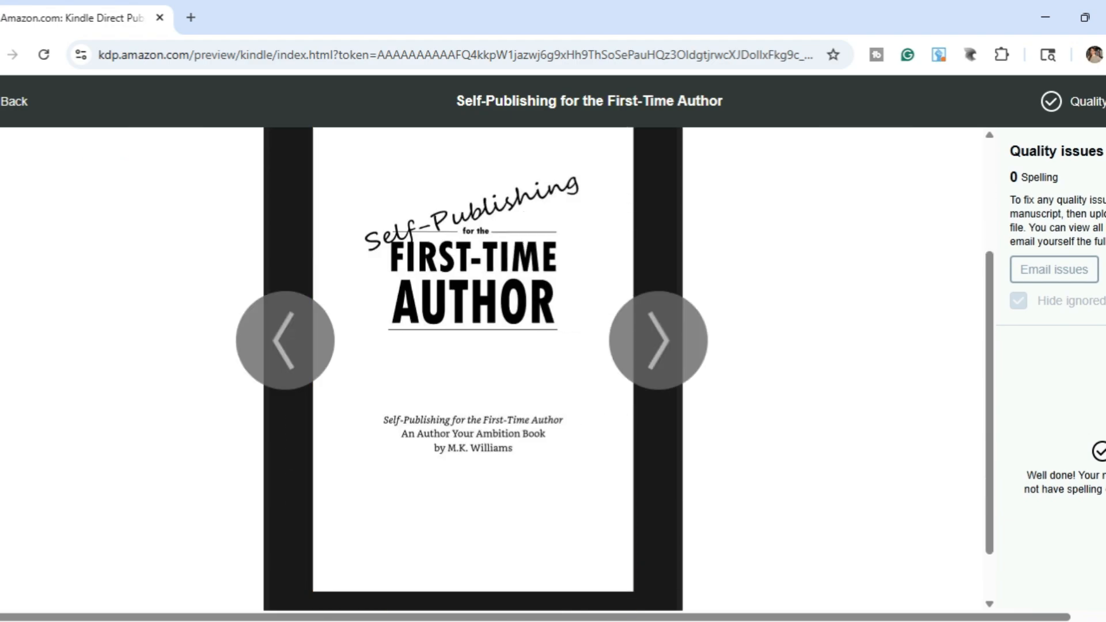
left_click(659, 339)
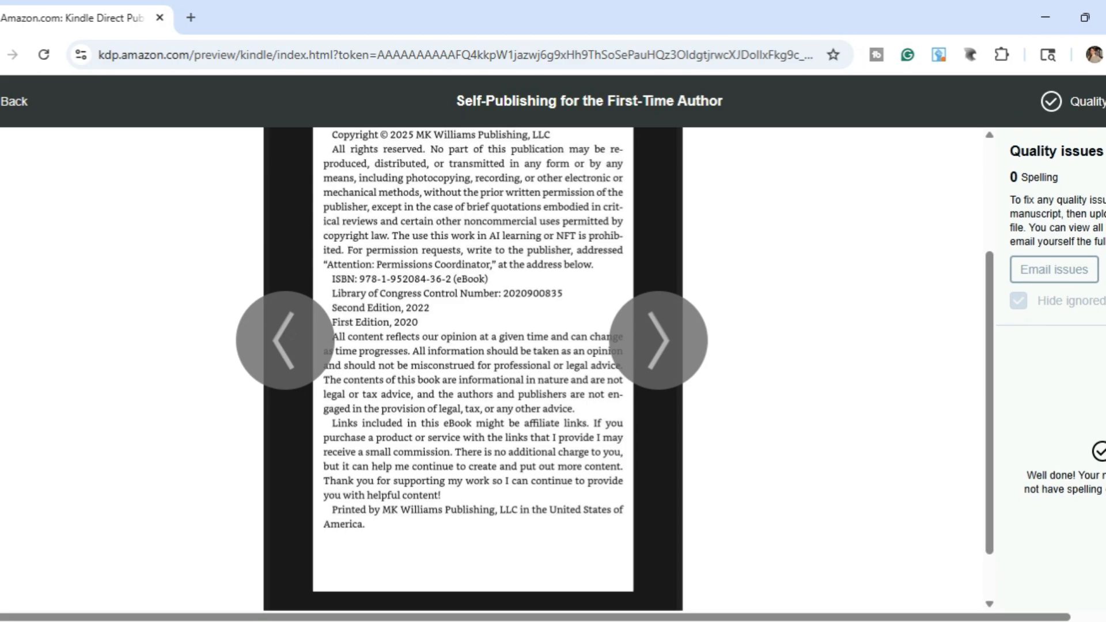
scroll(473, 368, "up", 2)
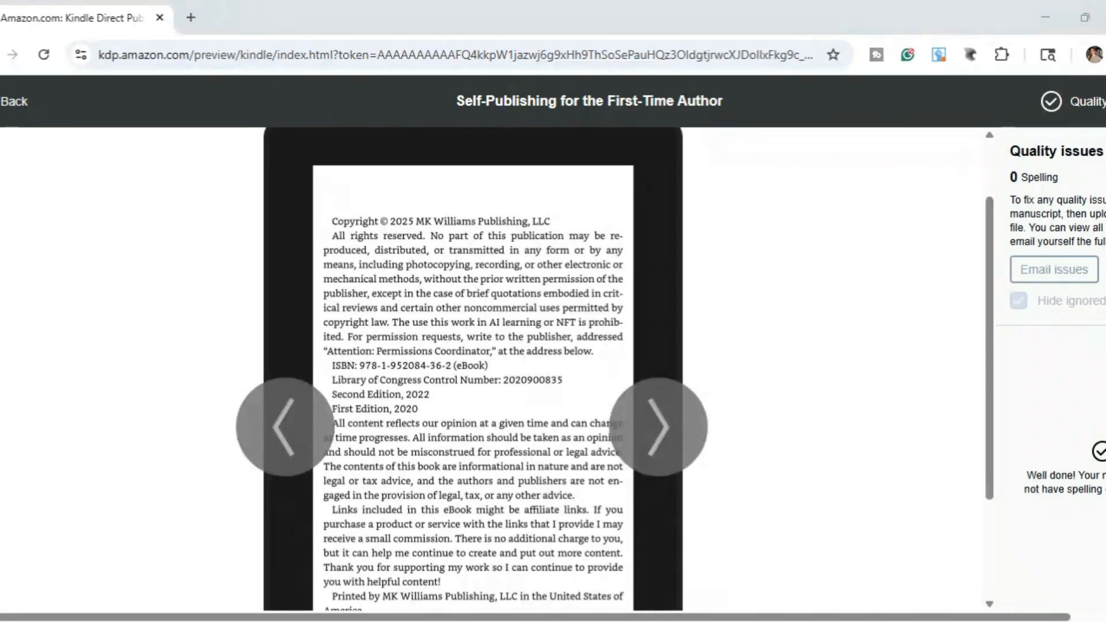
left_click(658, 427)
left_click(658, 427)
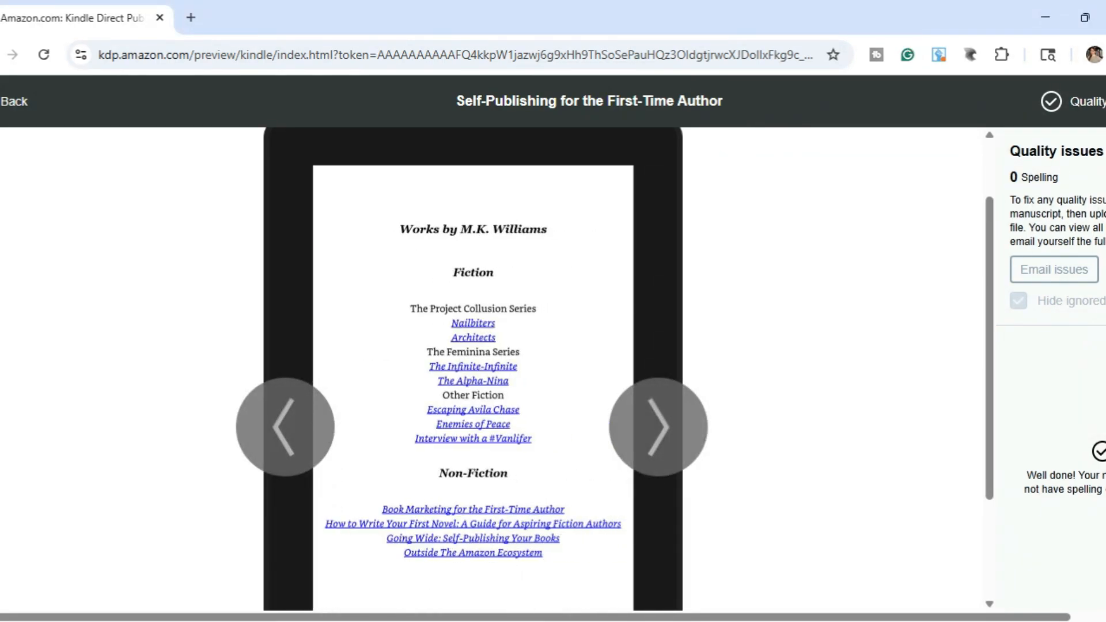
scroll(291, 444, "down", 3)
scroll(291, 444, "up", 3)
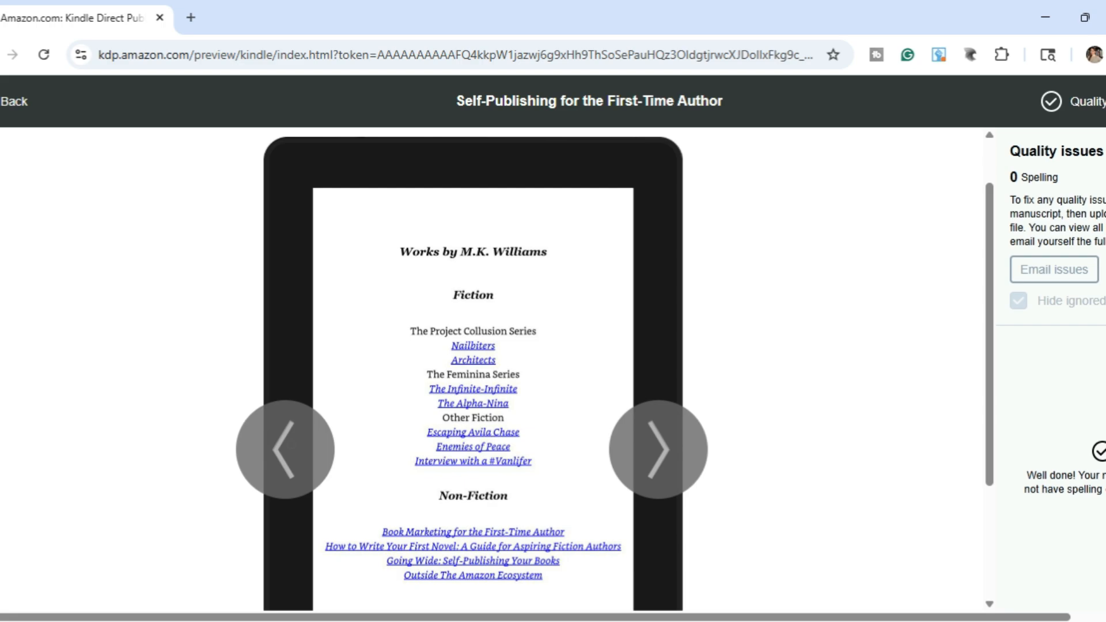
Page through the contents, dedication and opening Introduction pages in the tablet preview to check their formatting
left_click(659, 449)
left_click(658, 449)
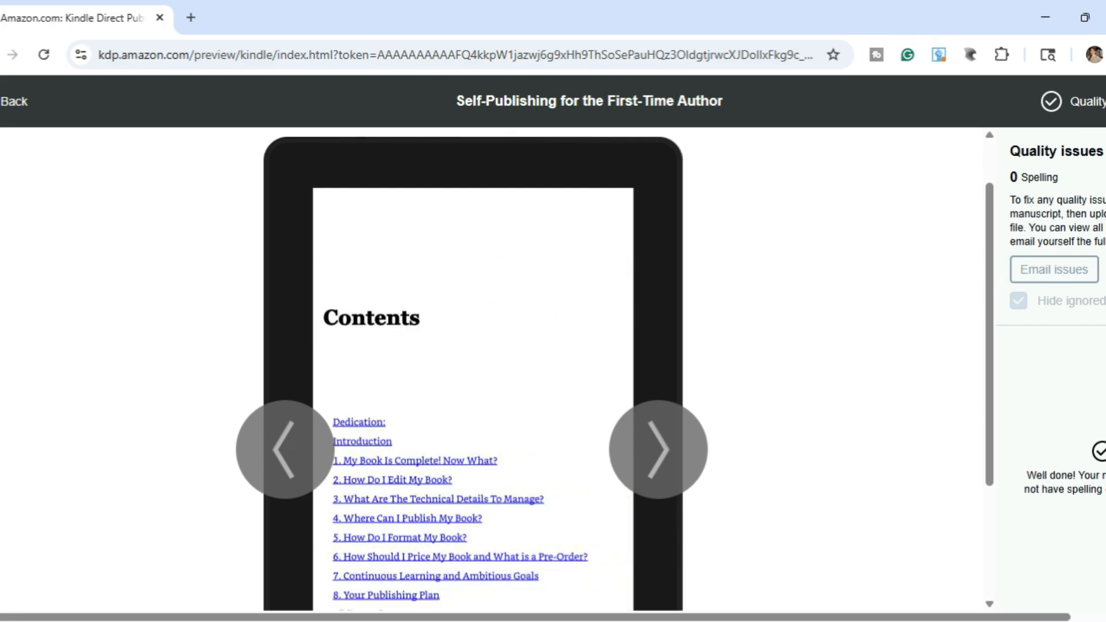
scroll(659, 449, "down", 3)
left_click(659, 277)
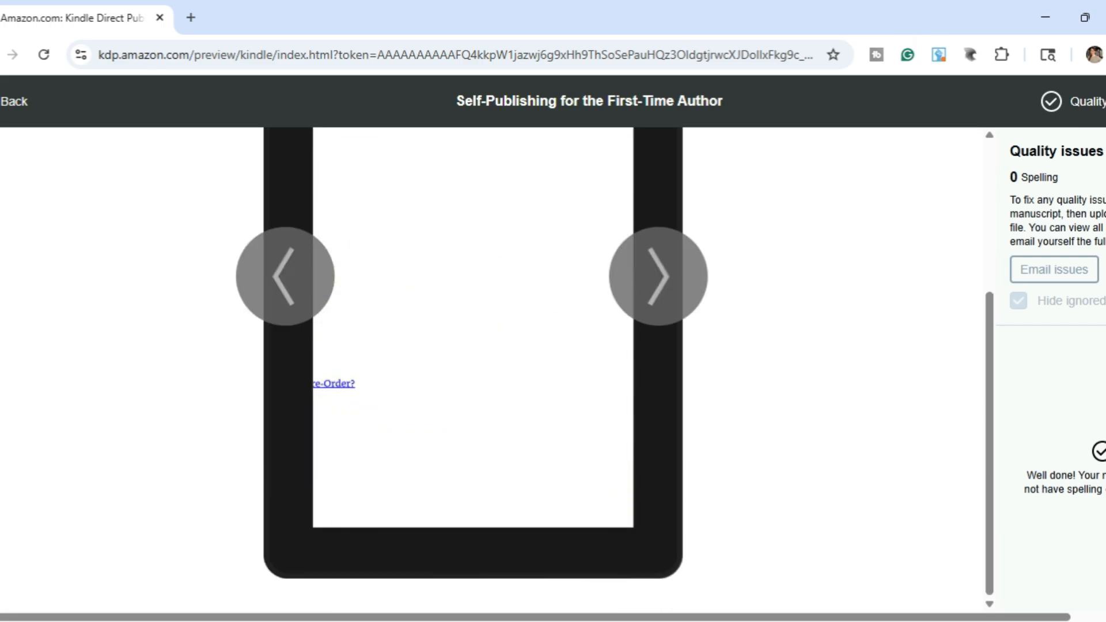
scroll(658, 276, "up", 3)
left_click(658, 449)
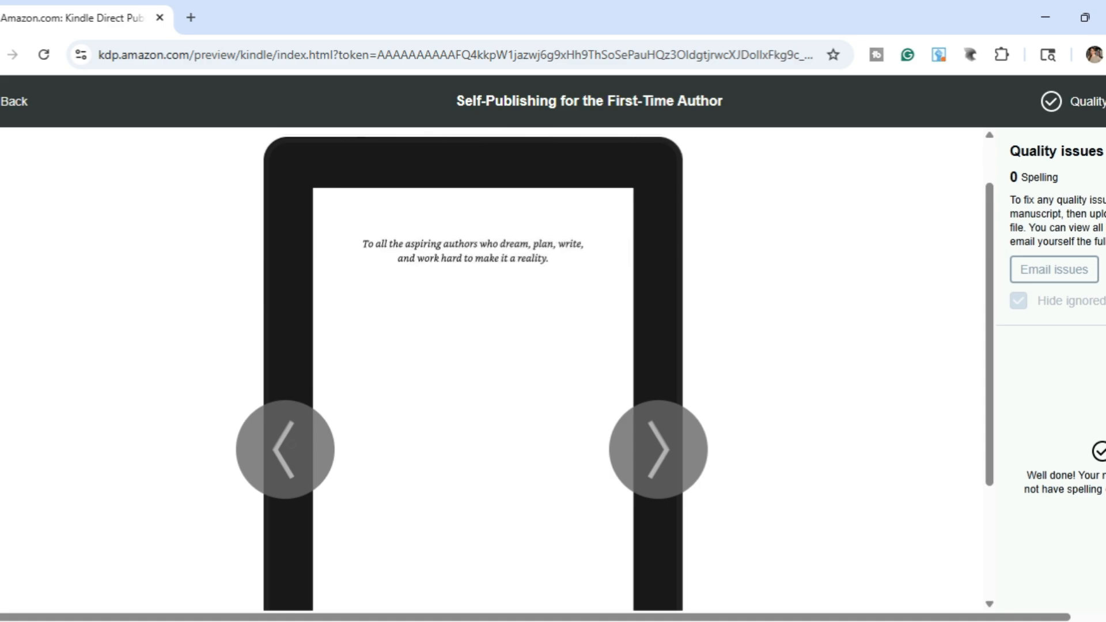
left_click(658, 450)
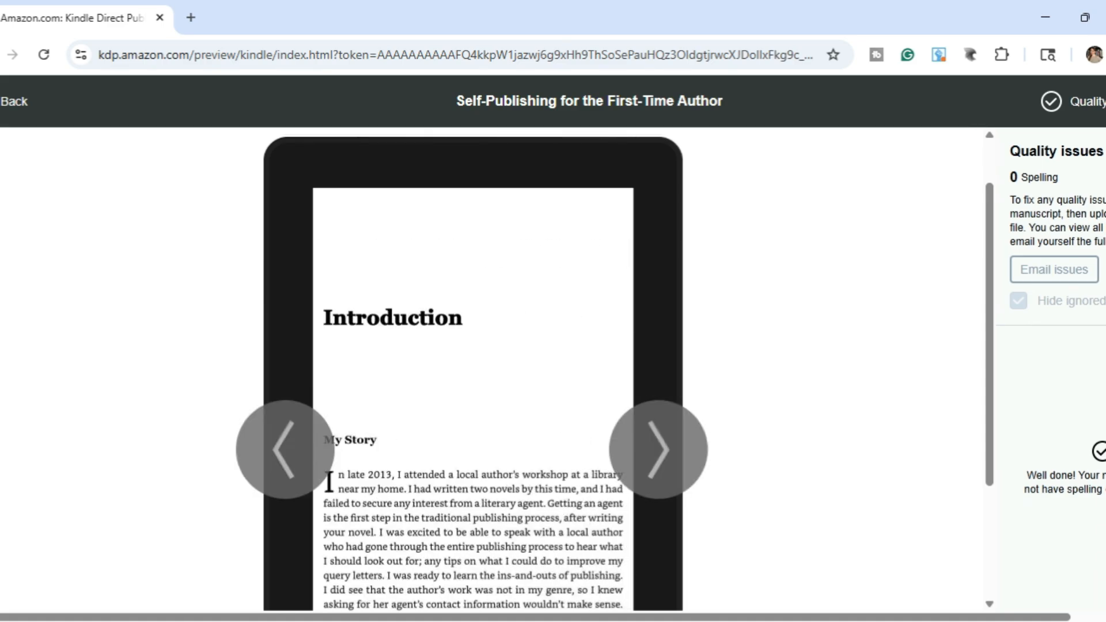
scroll(658, 449, "down", 3)
scroll(472, 345, "down", 5)
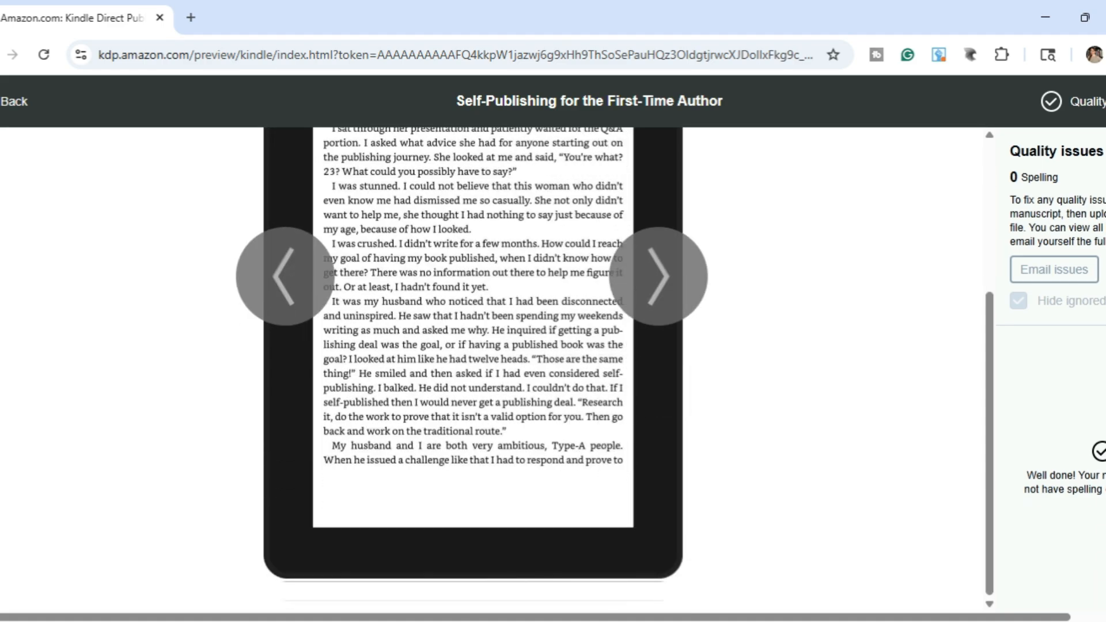
scroll(472, 369, "up", 3)
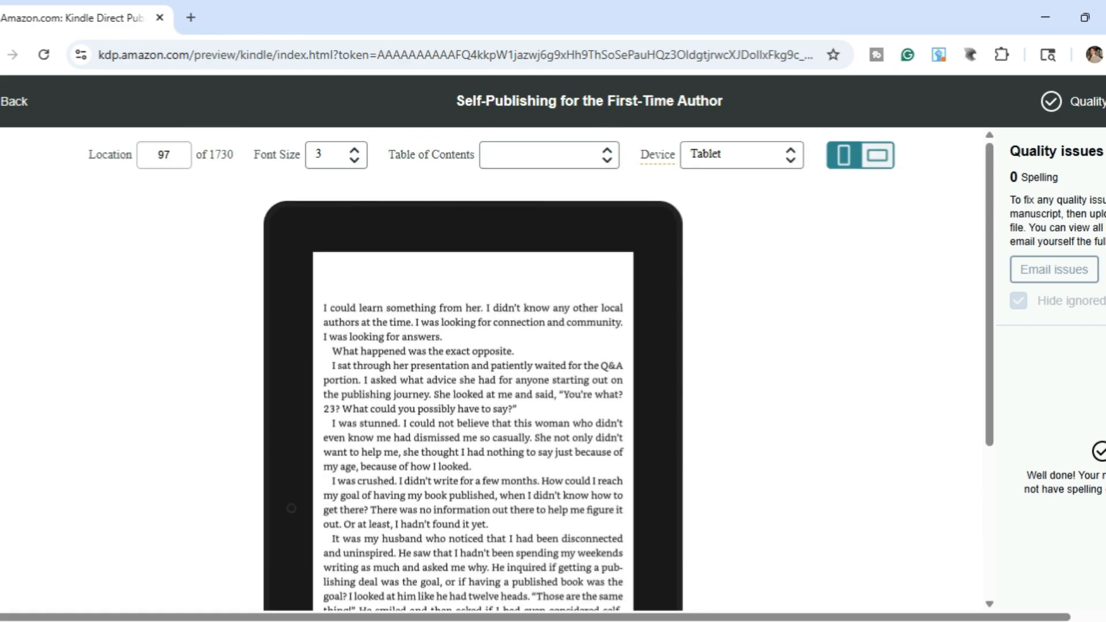
Switch the preview device to Phone and examine the Introduction text's layout
left_click(742, 155)
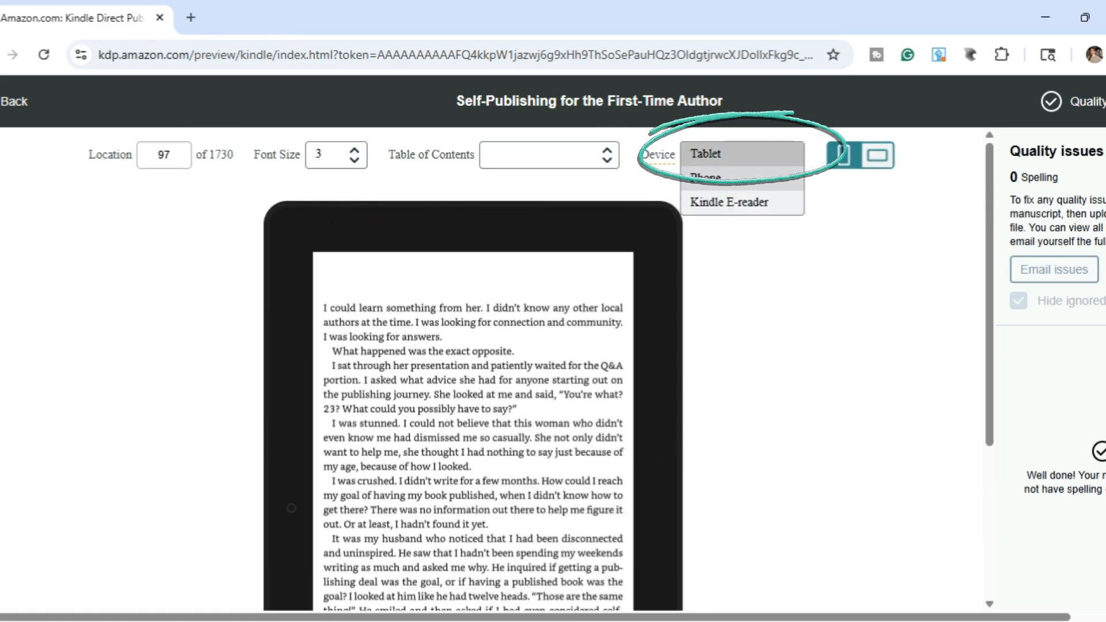
left_click(742, 178)
scroll(472, 369, "down", 2)
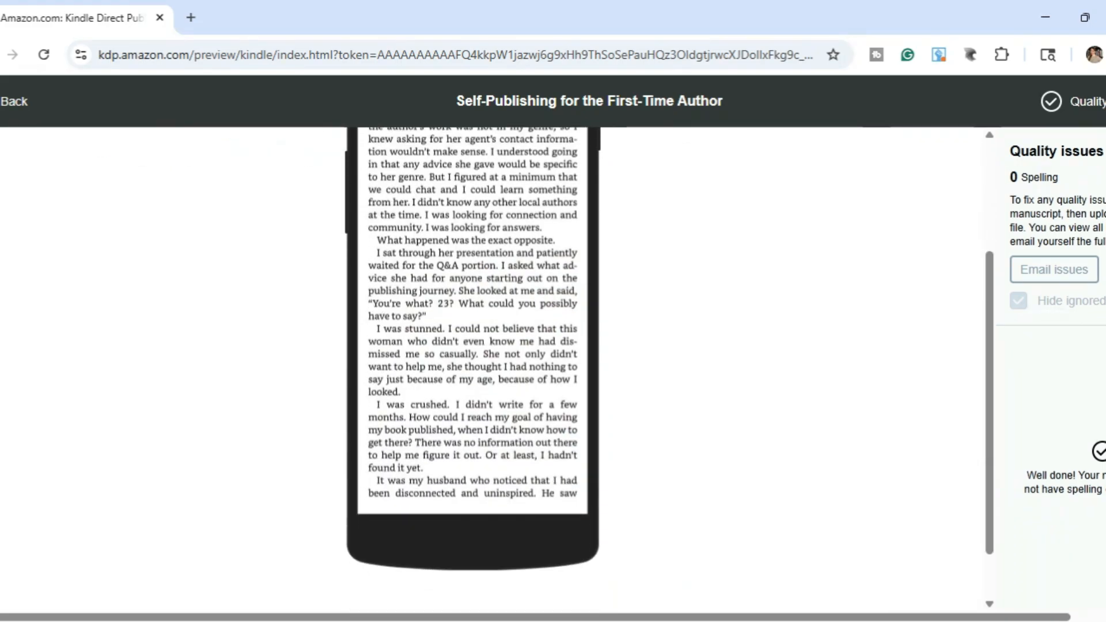
scroll(472, 368, "up", 2)
Preview the Introduction on the Kindle E-reader device in landscape orientation, and return to portrait to inspect the page
left_click(742, 155)
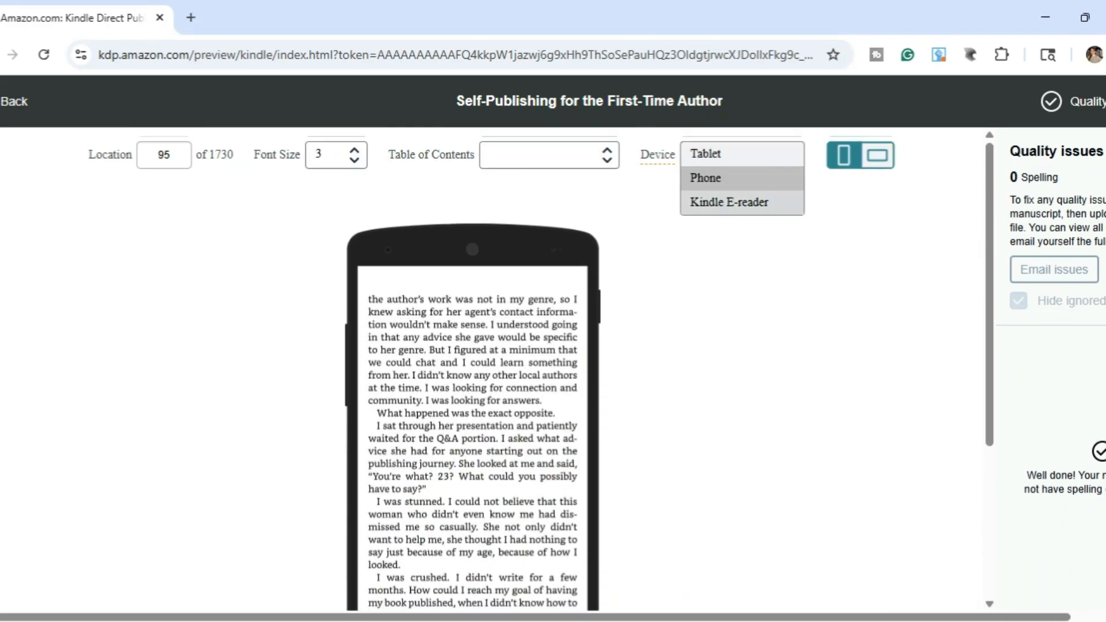
left_click(742, 199)
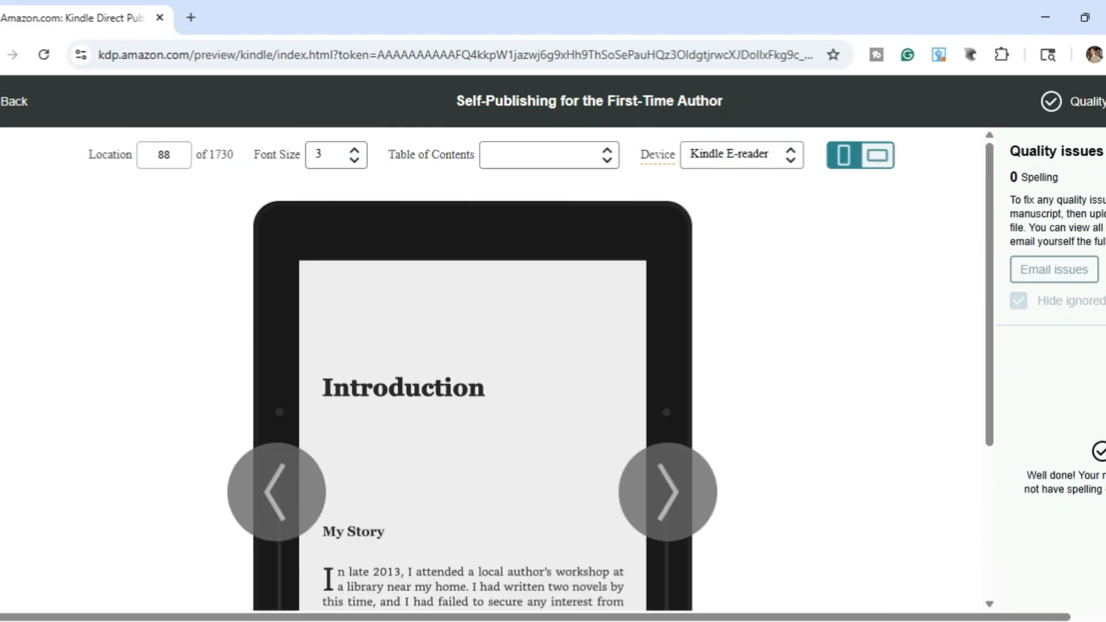
left_click(877, 155)
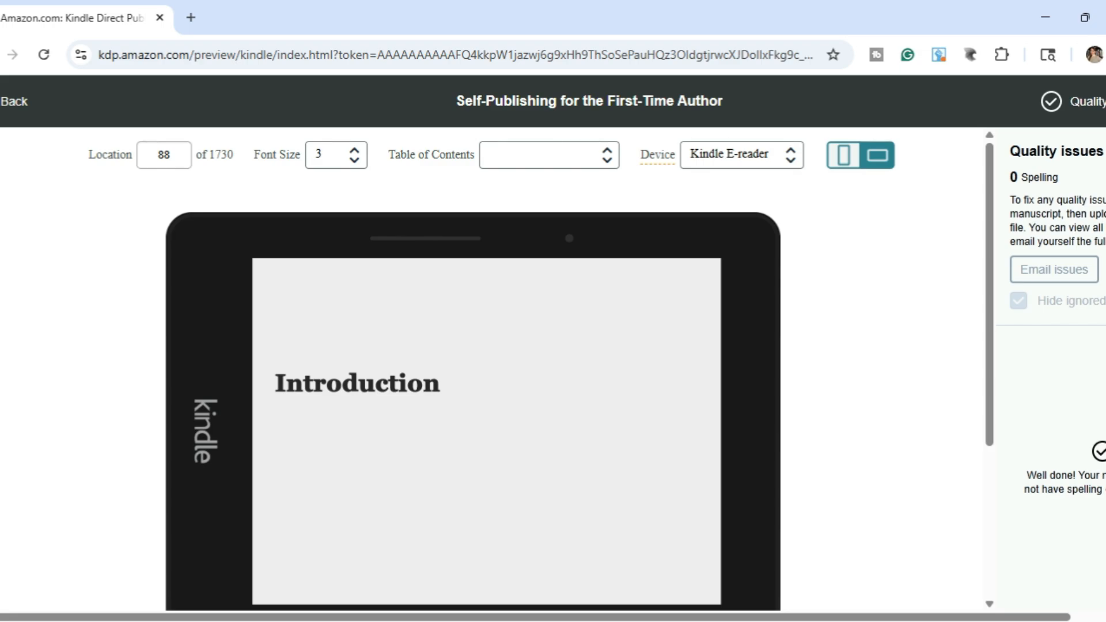
left_click(844, 155)
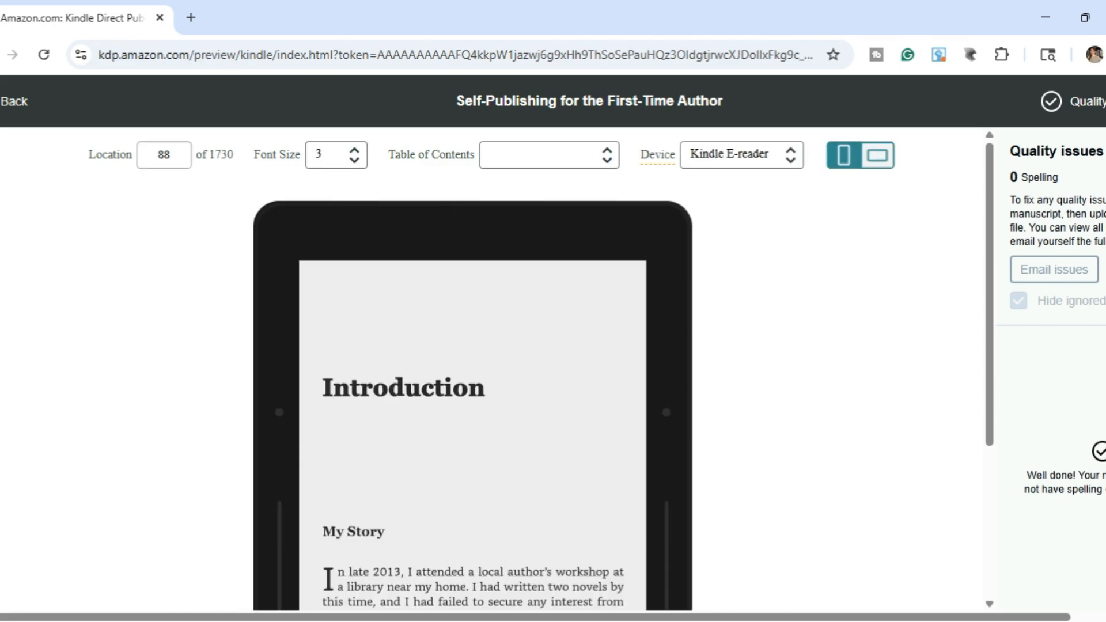
scroll(473, 369, "down", 3)
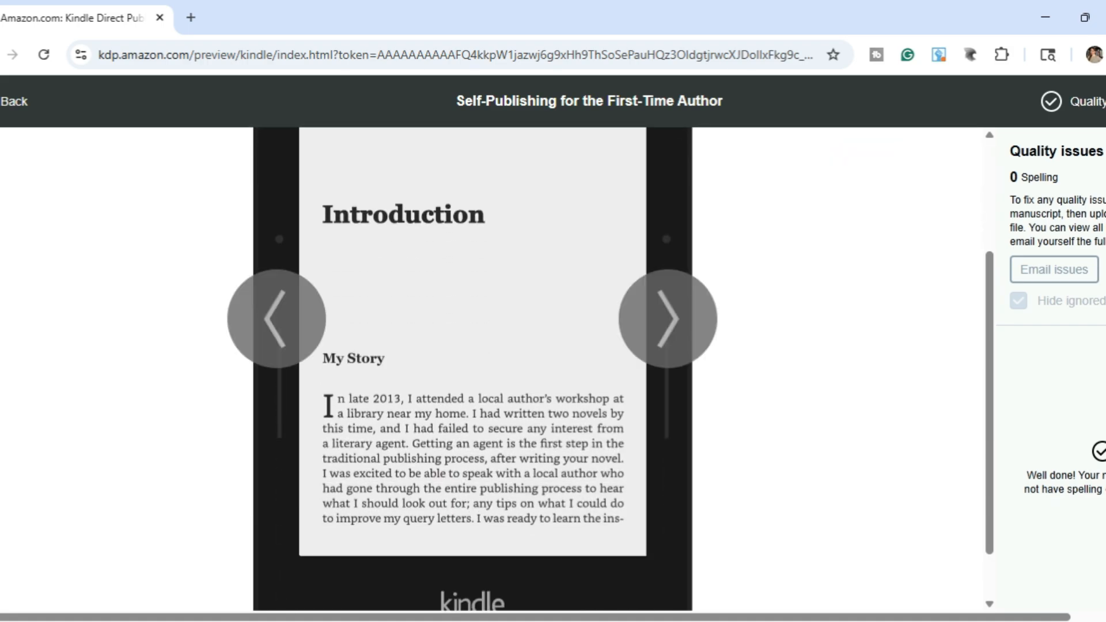
Page ahead to the book's closing "What Is Your Next Read?" page, examine it, and return to the eBook content setup
key("Right")
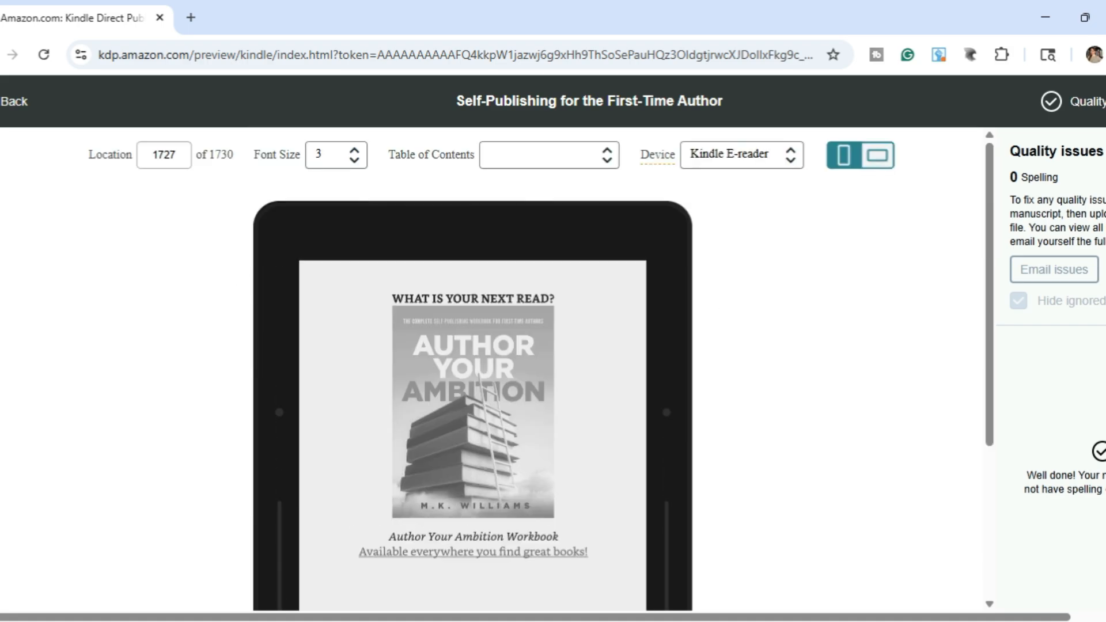
scroll(472, 369, "down", 2)
scroll(472, 368, "down", 4)
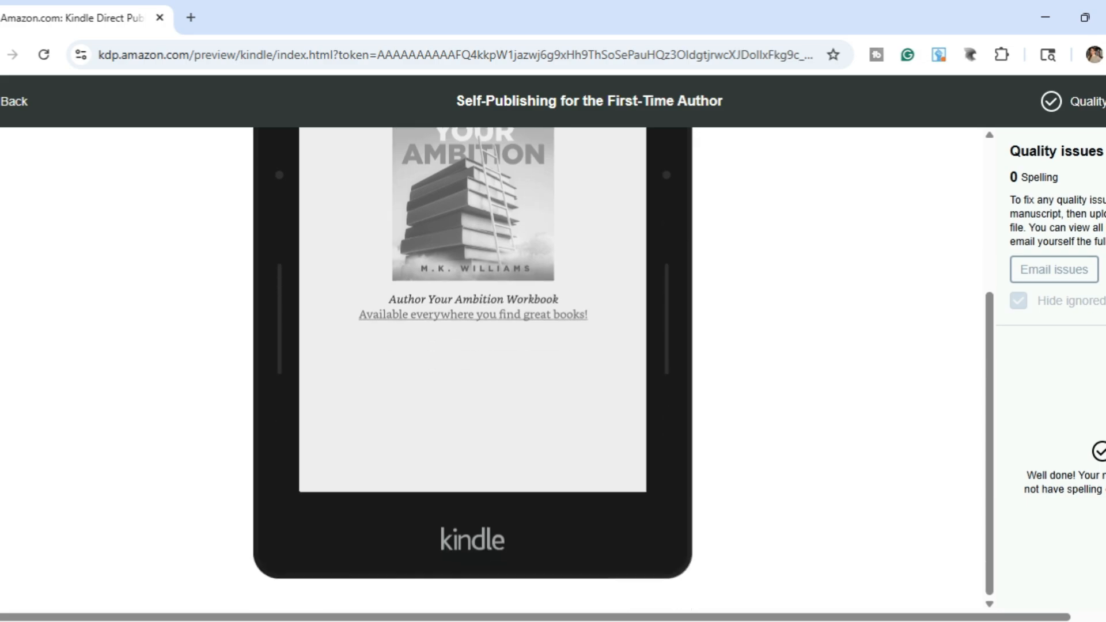
scroll(472, 368, "up", 5)
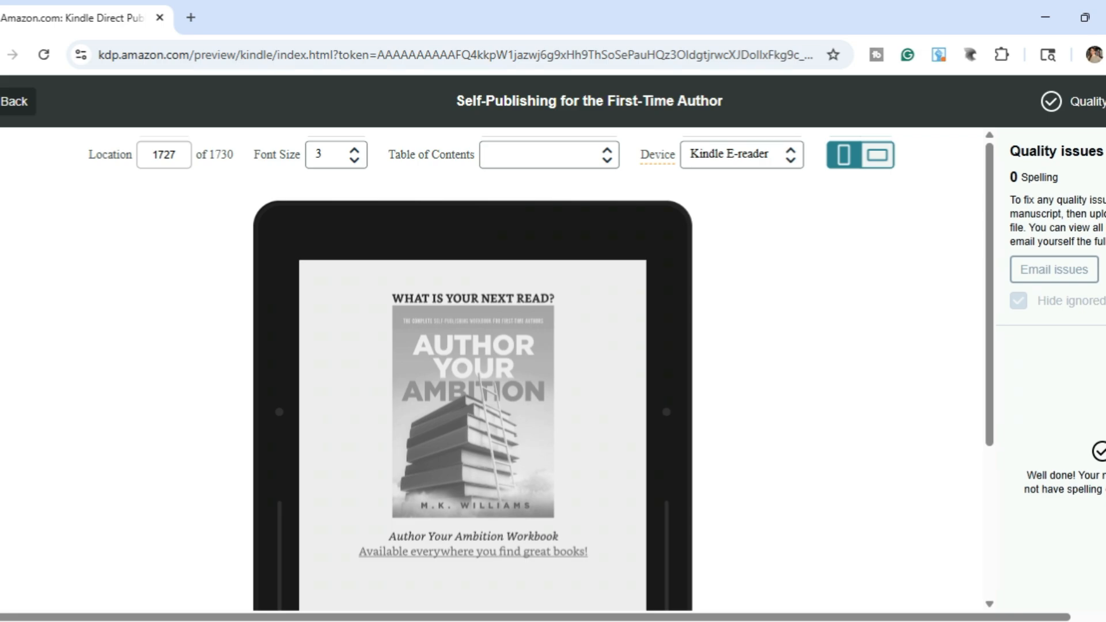
left_click(14, 102)
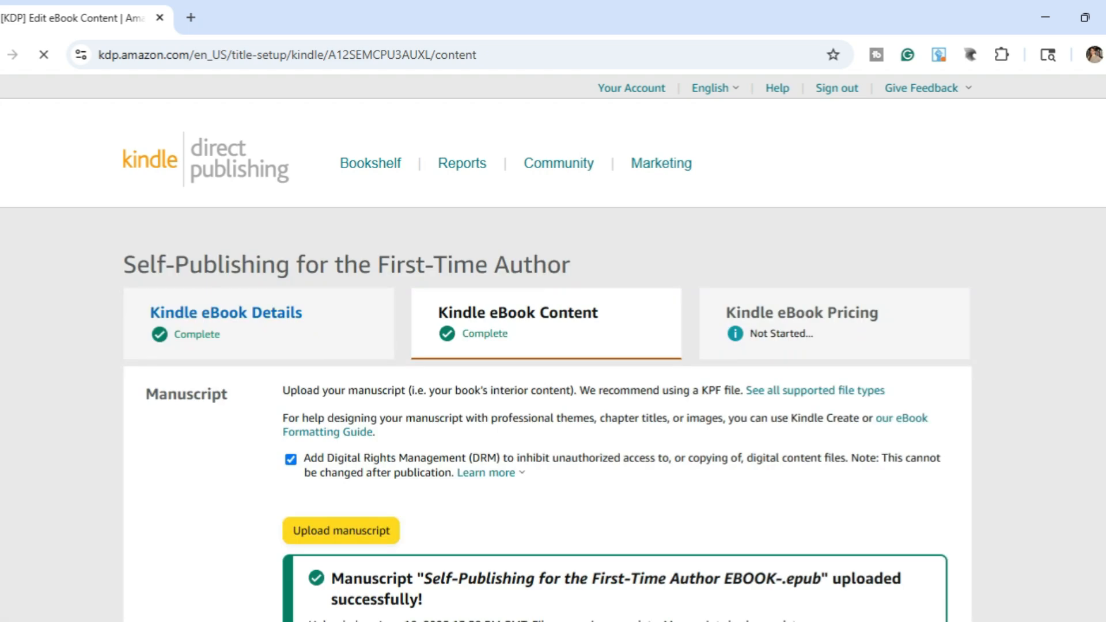
scroll(553, 345, "down", 1)
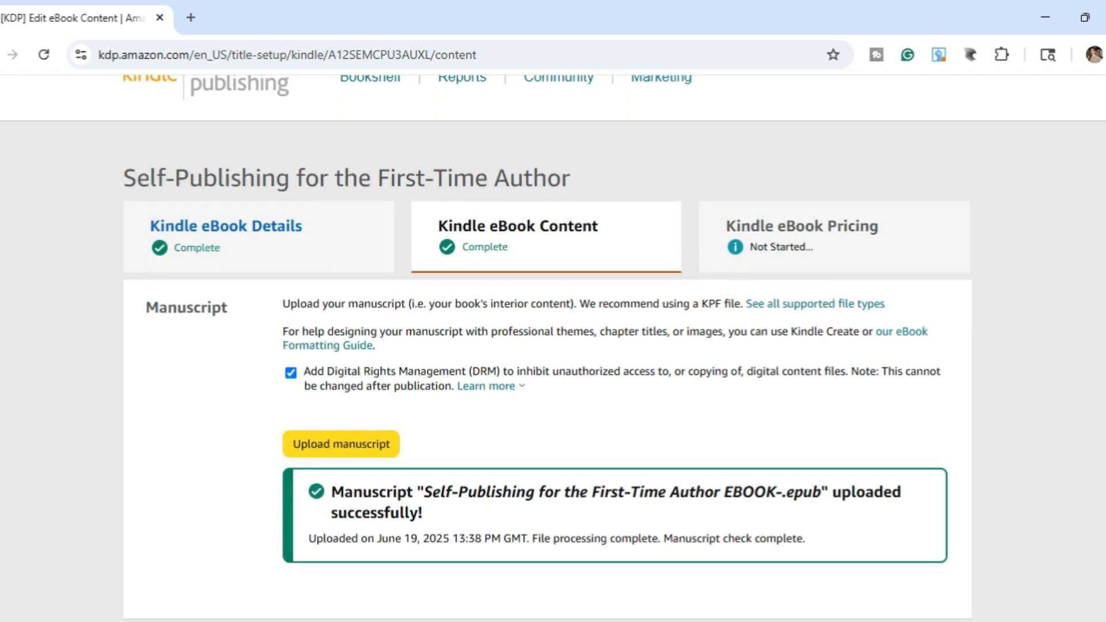
scroll(547, 346, "down", 15)
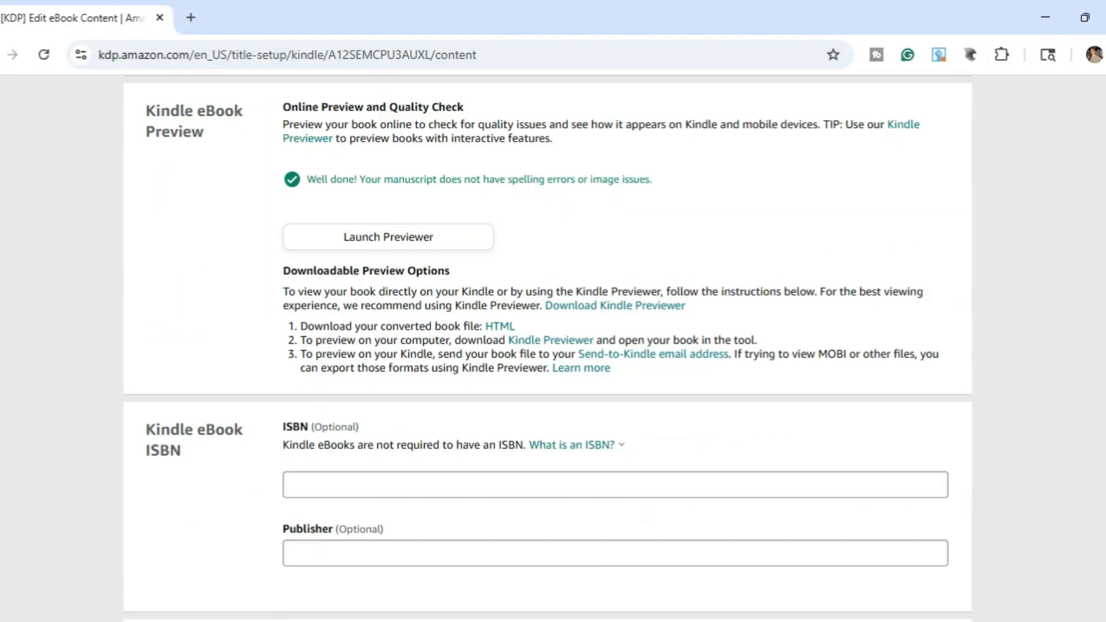
scroll(547, 346, "down", 4)
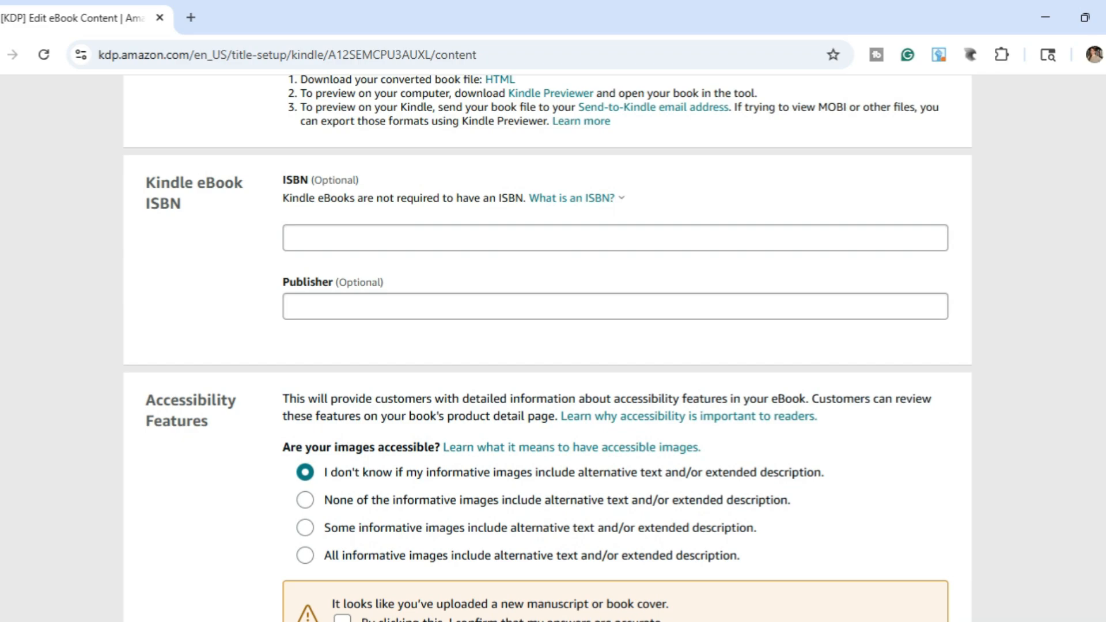
scroll(547, 345, "up", 3)
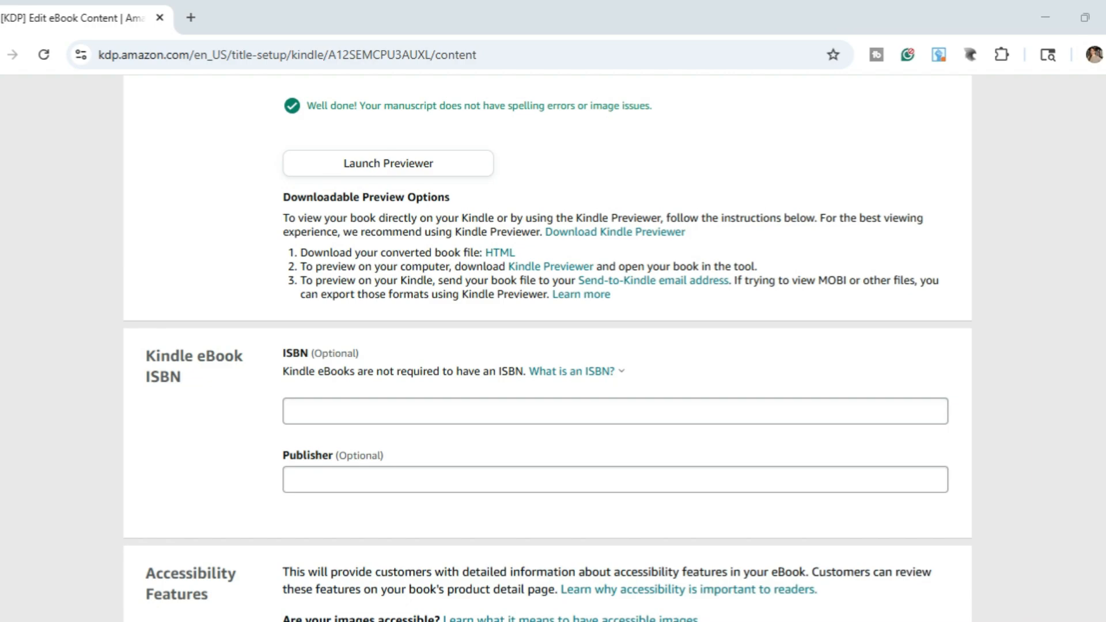
left_click(291, 411)
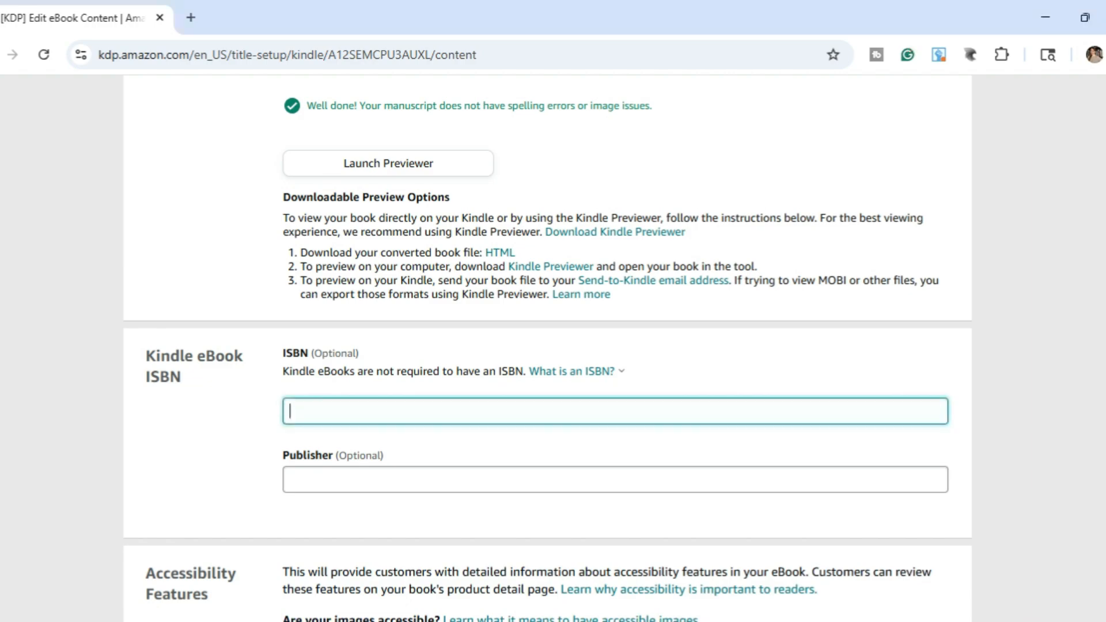
key("ctrl+v")
Copy the publisher name MK Williams Publishing, LLC from the Bowker company page and enter it as the eBook's publisher
key("alt+Tab")
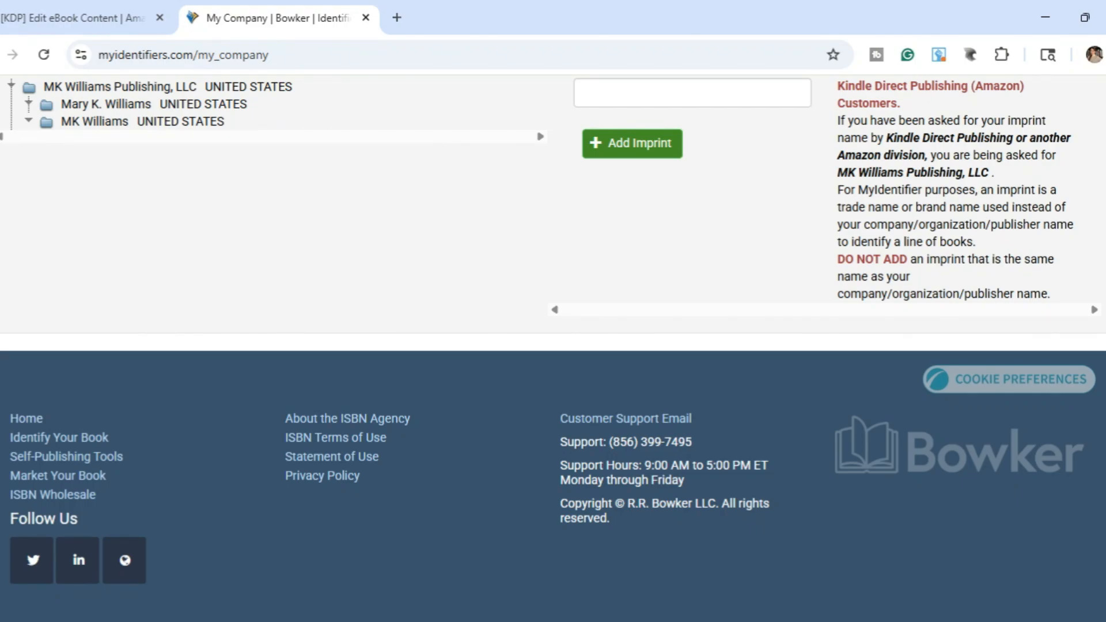
left_click_drag(838, 173, 989, 173)
key("ctrl+c")
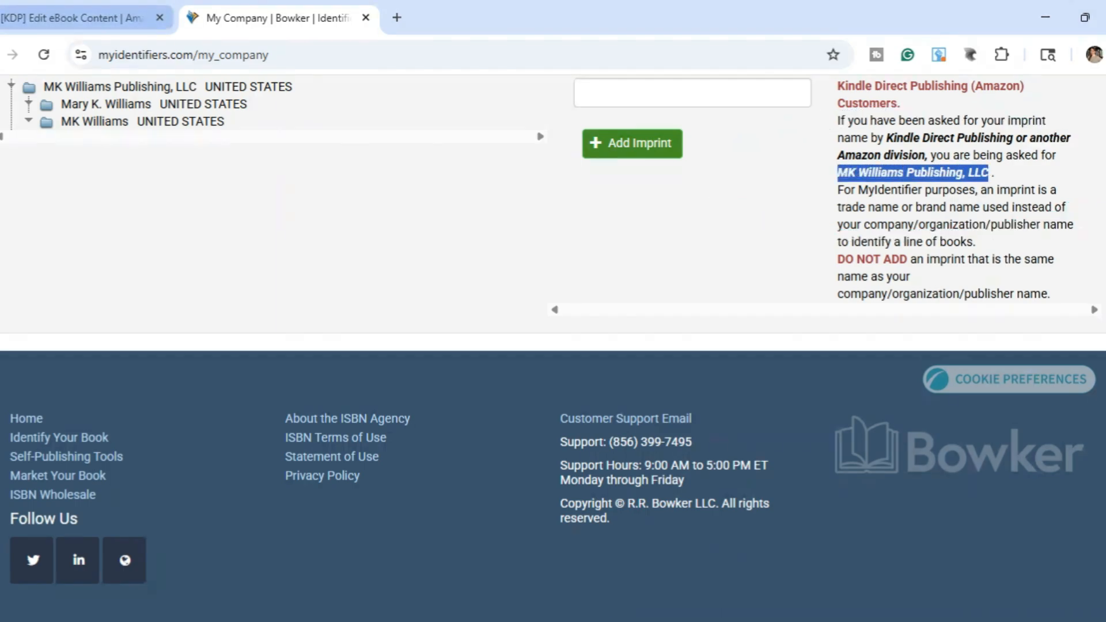
left_click(81, 17)
left_click(403, 479)
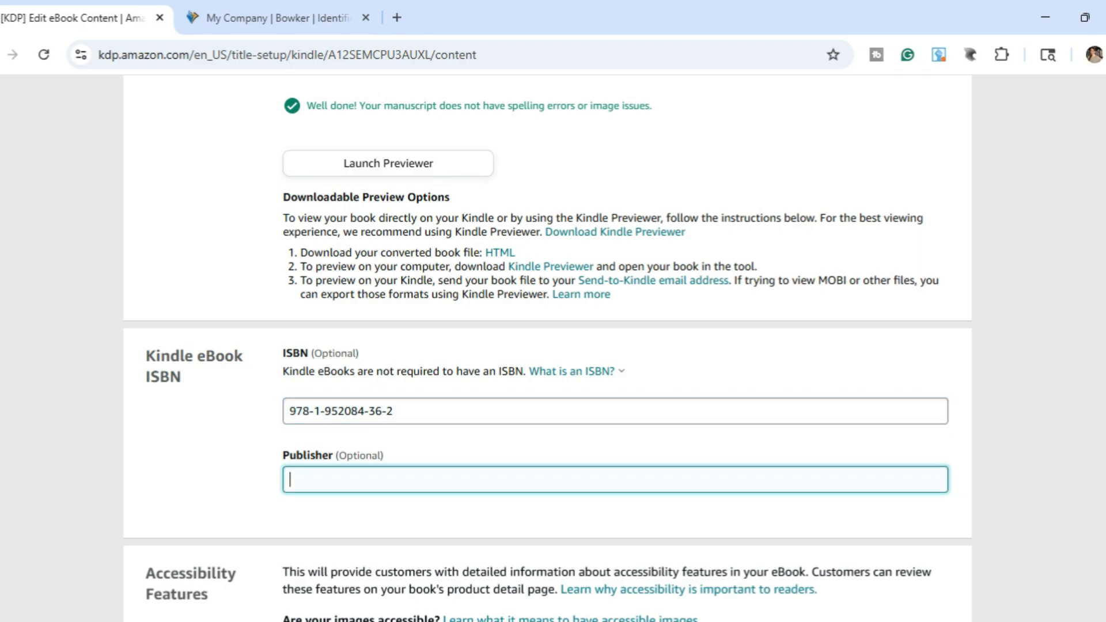
key("ctrl+v")
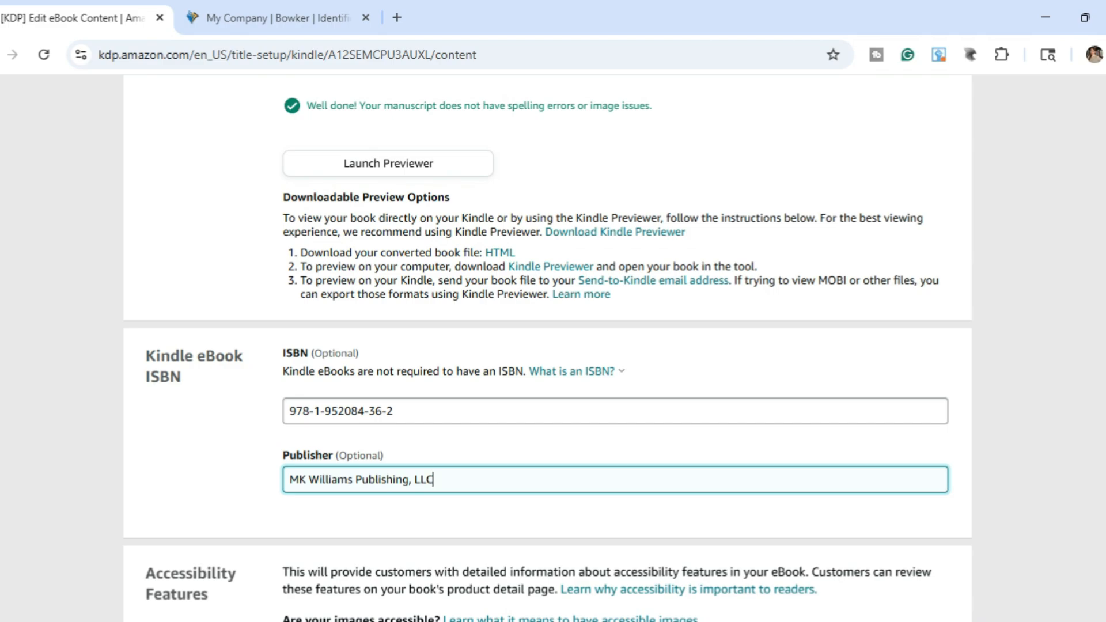
Declare that some informative images include alternative text and/or extended description, then save the content and continue to pricing
scroll(547, 346, "down", 2)
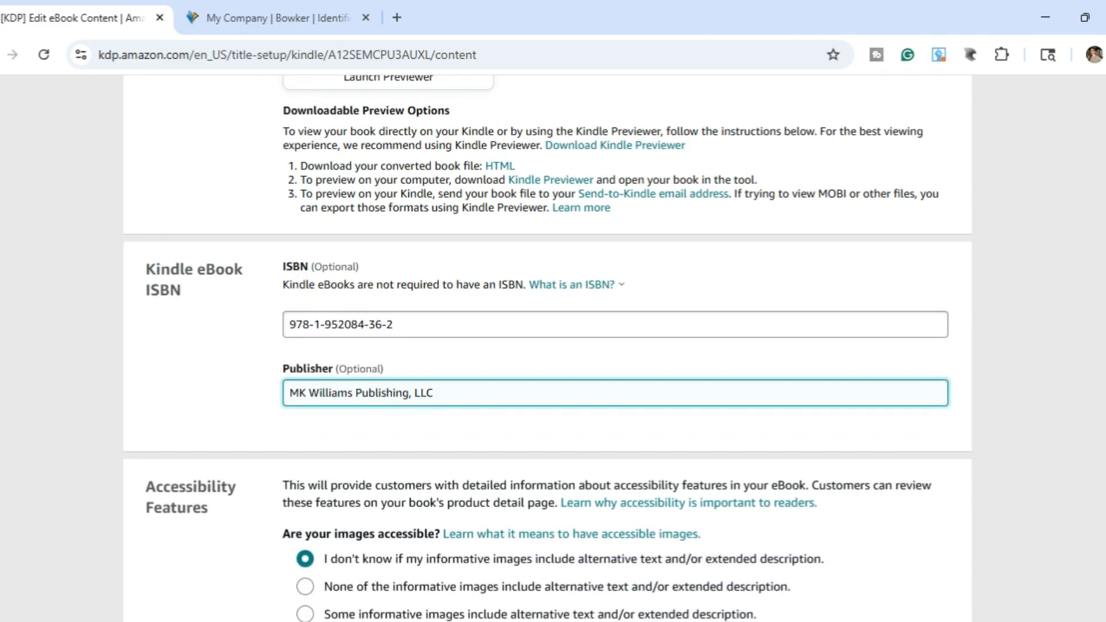
scroll(547, 346, "down", 2)
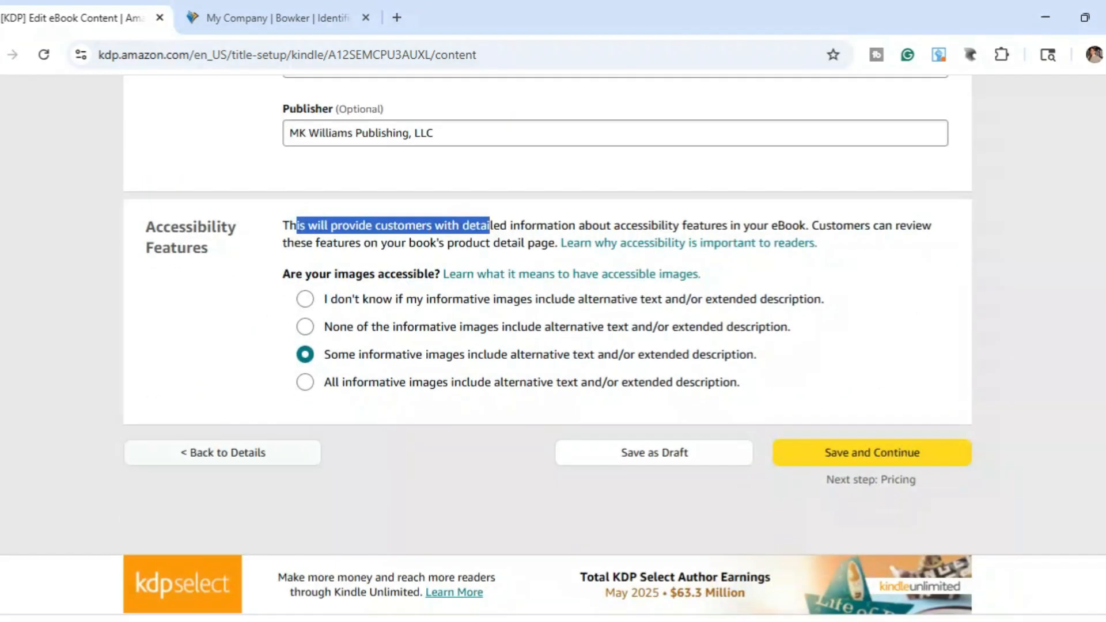
left_click_drag(146, 226, 208, 248)
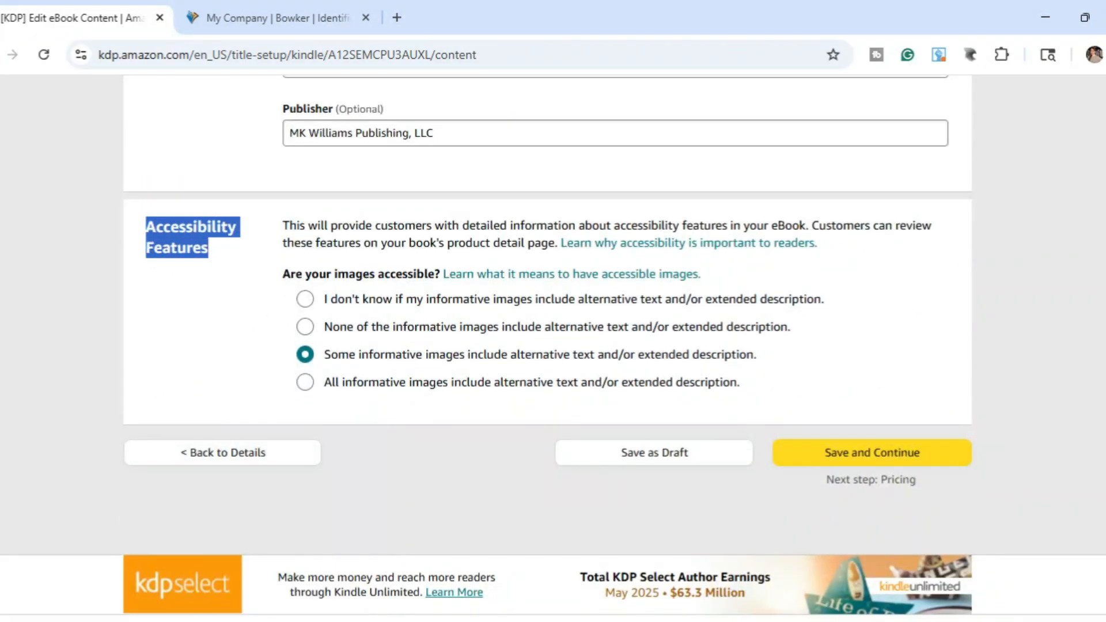
scroll(547, 311, "down", 1)
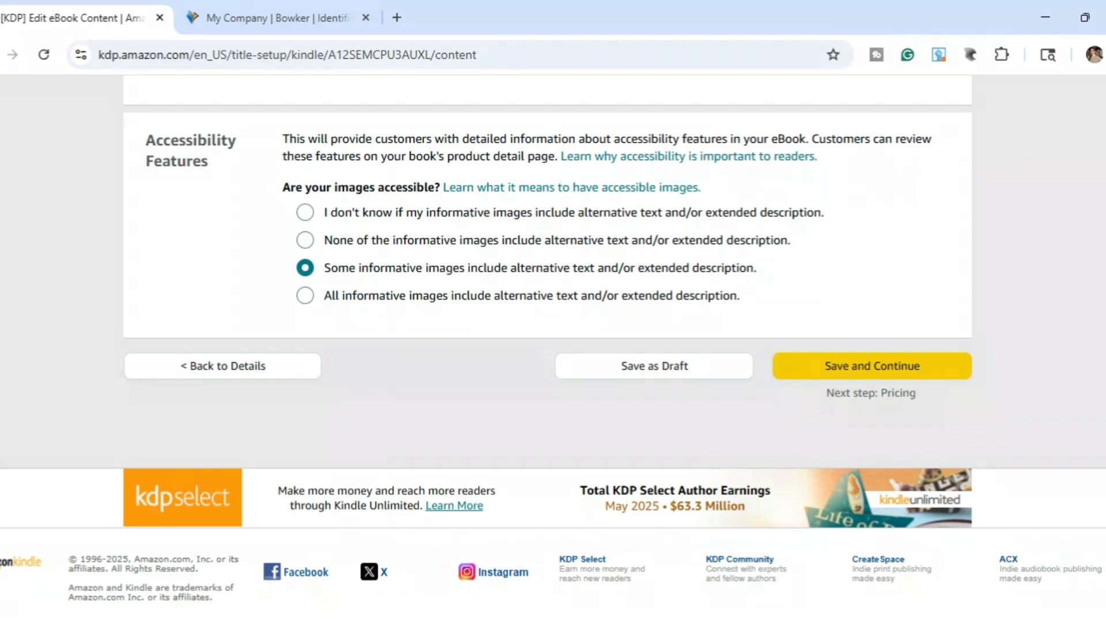
left_click(871, 367)
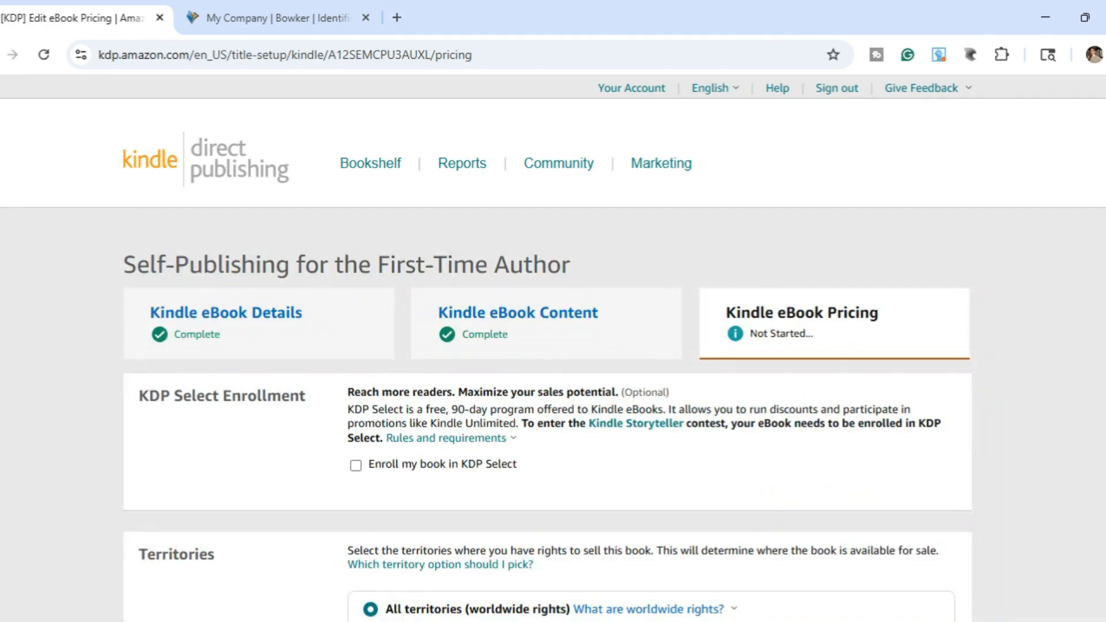
Read the rules and requirements for KDP Select enrollment and close the explanation
scroll(553, 346, "down", 3)
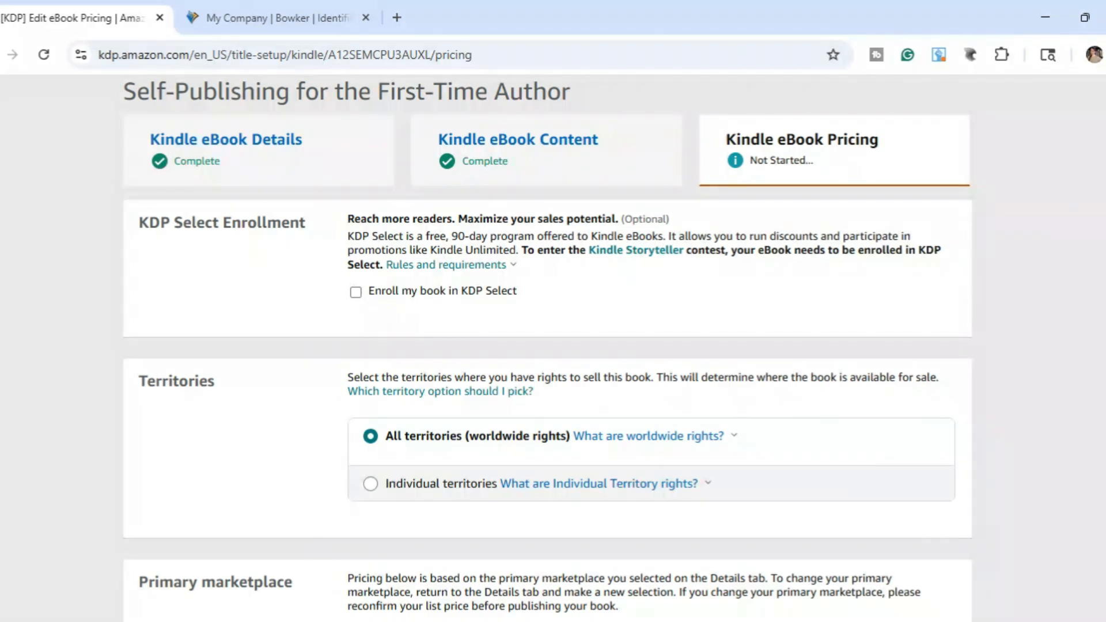
left_click(451, 265)
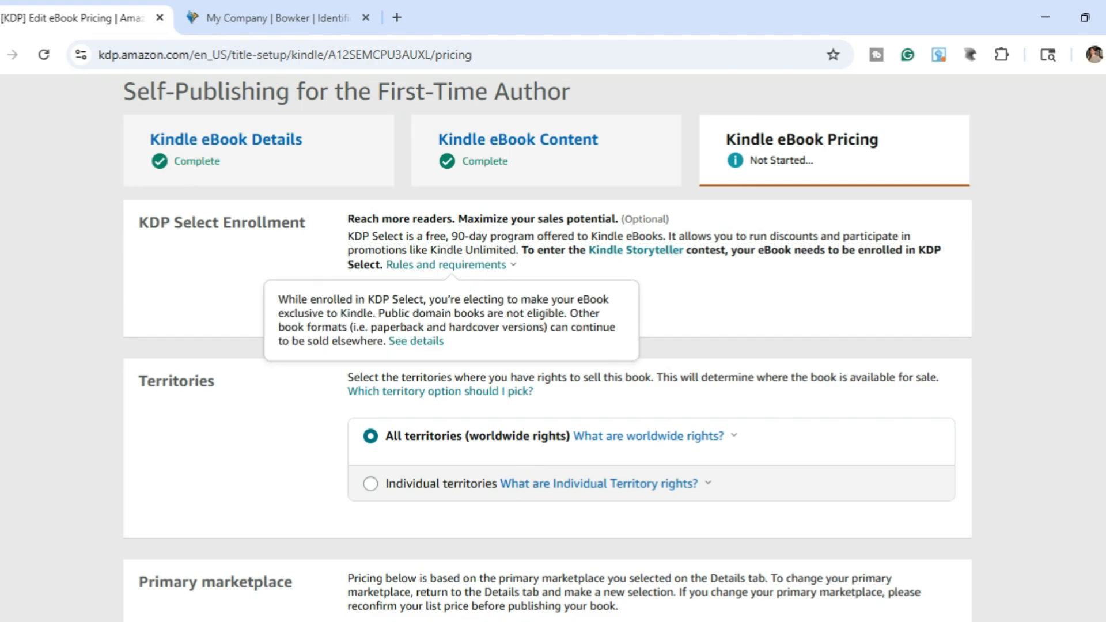
left_click(451, 265)
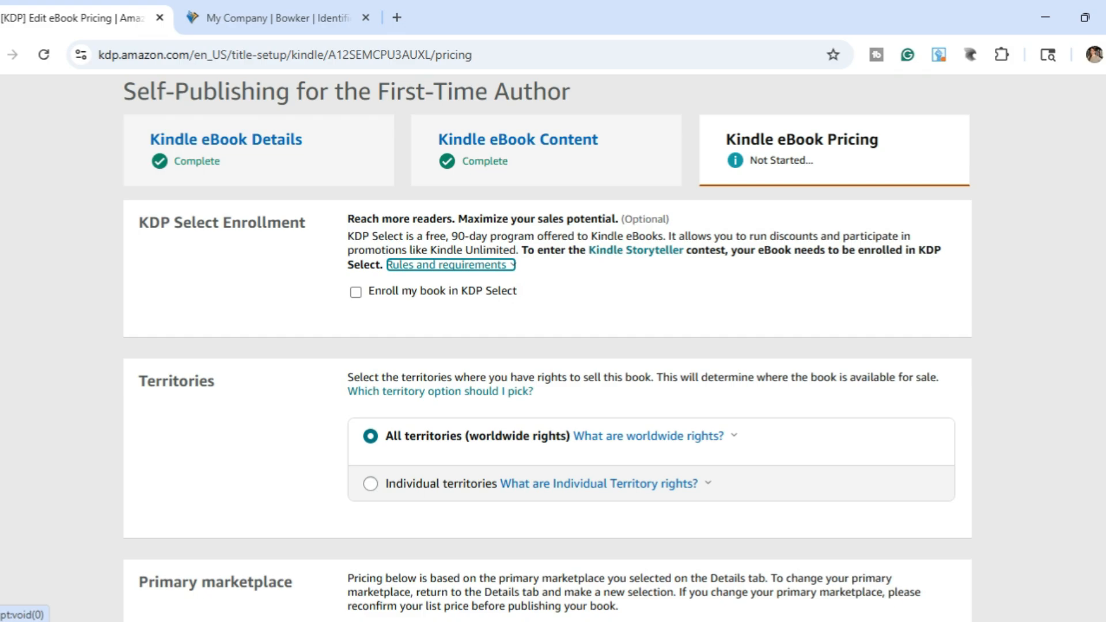
Switch the territory rights to individual territories to view the country list, and restore all territories (worldwide rights)
scroll(547, 346, "down", 1)
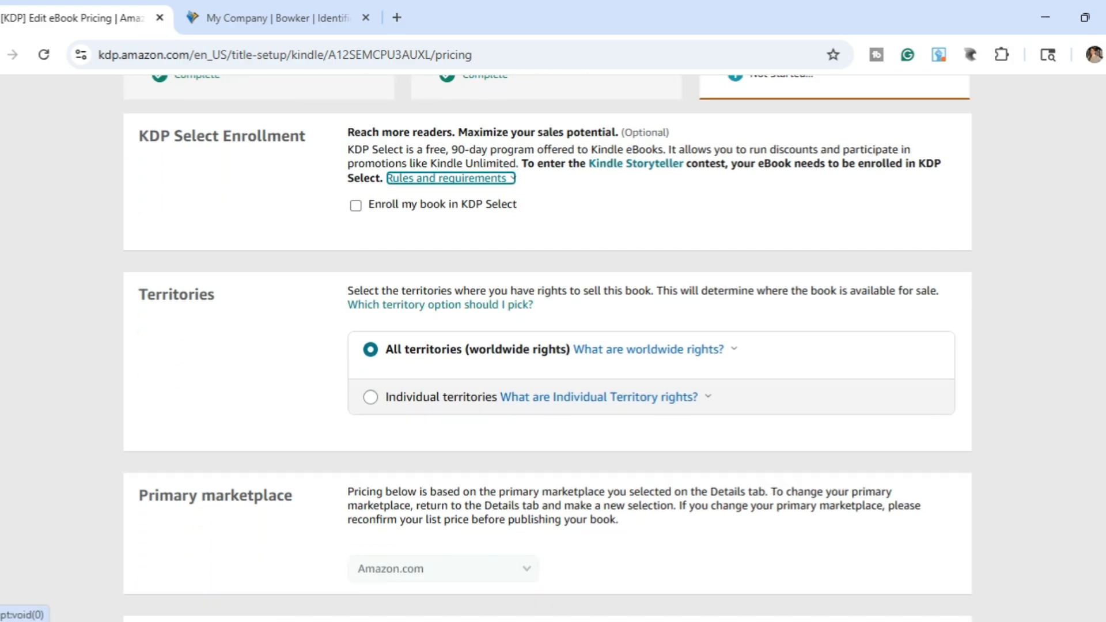
left_click_drag(567, 290, 772, 290)
left_click(773, 292)
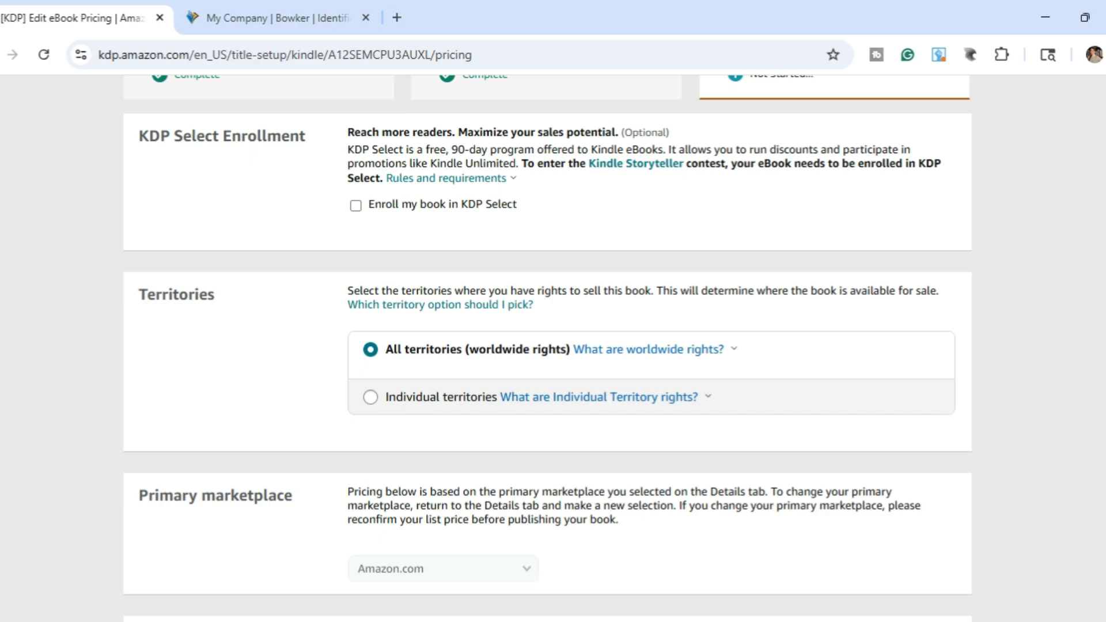
left_click(371, 397)
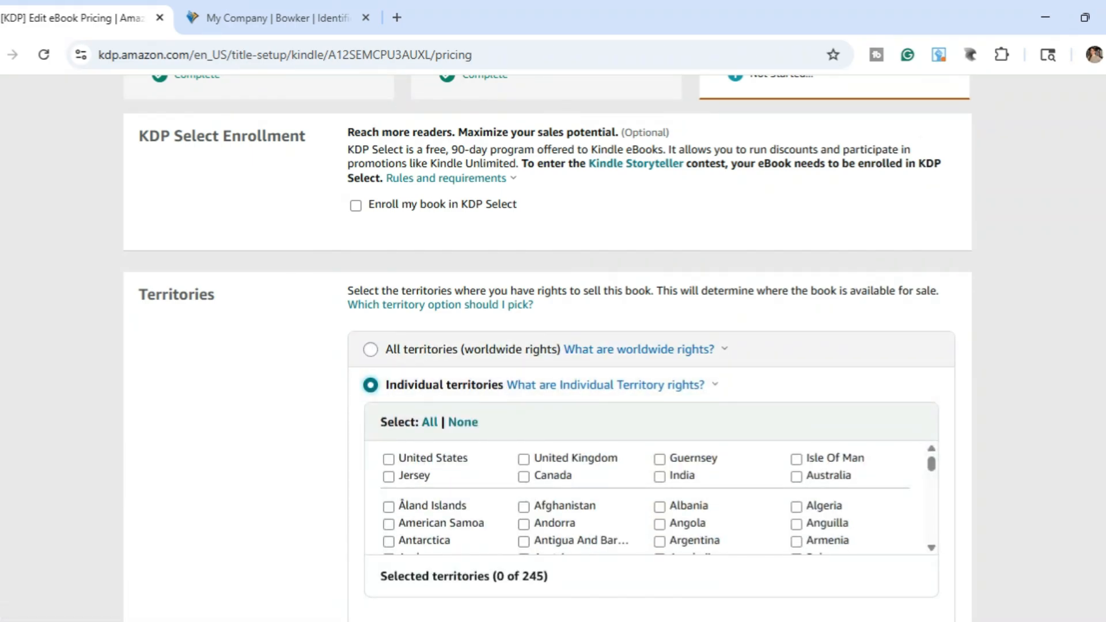
left_click(371, 349)
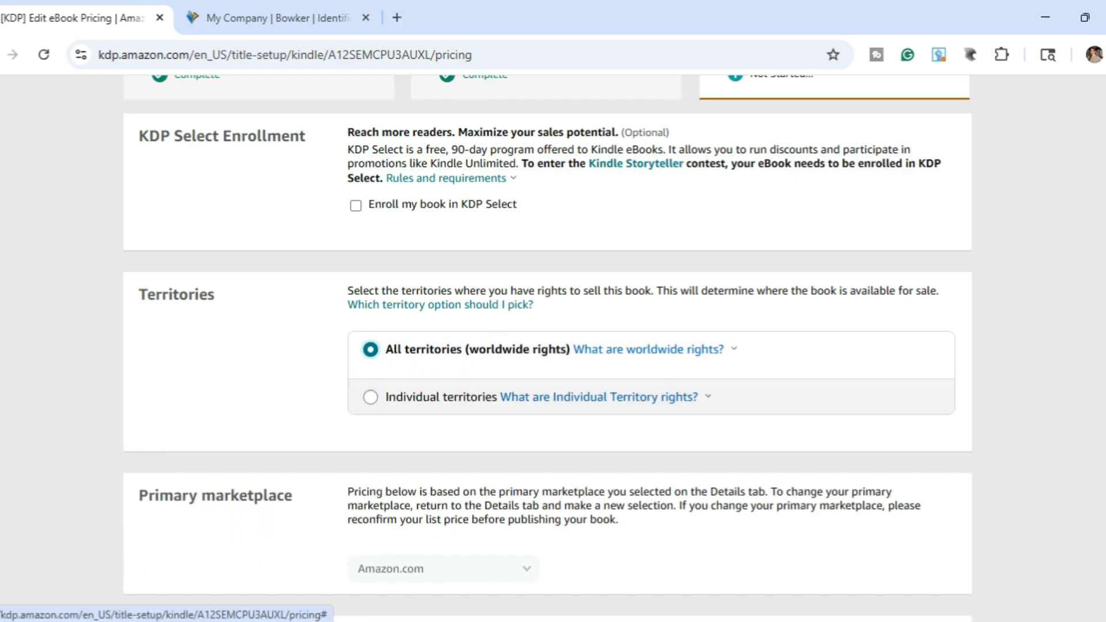
Choose the 70% royalty plan and set the Amazon.com list price to 4.99 USD
scroll(547, 346, "down", 3)
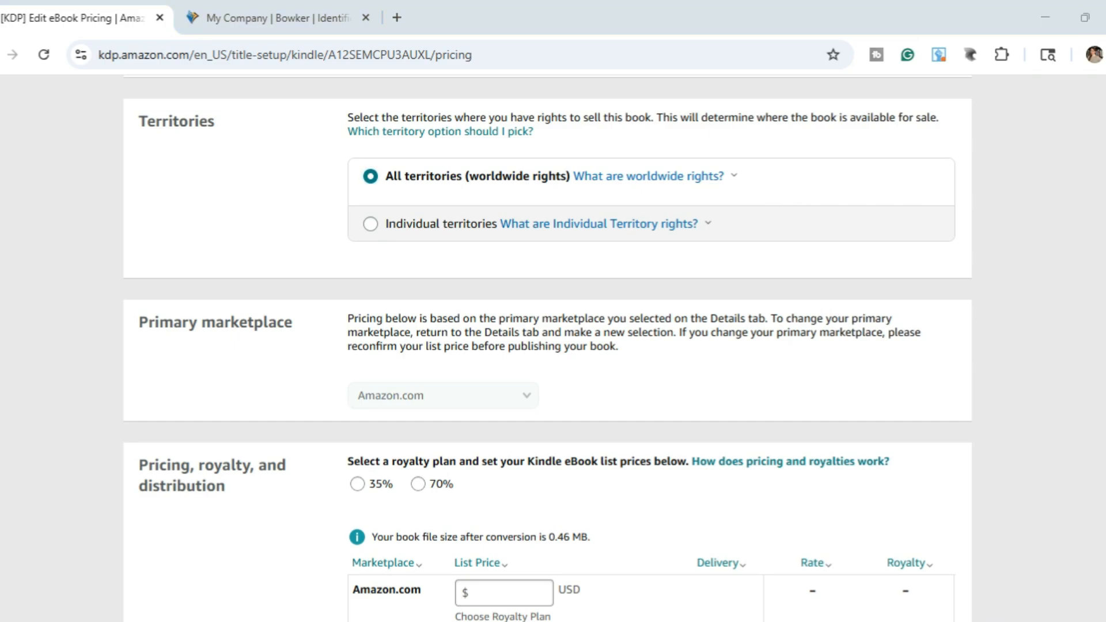
scroll(547, 346, "down", 2)
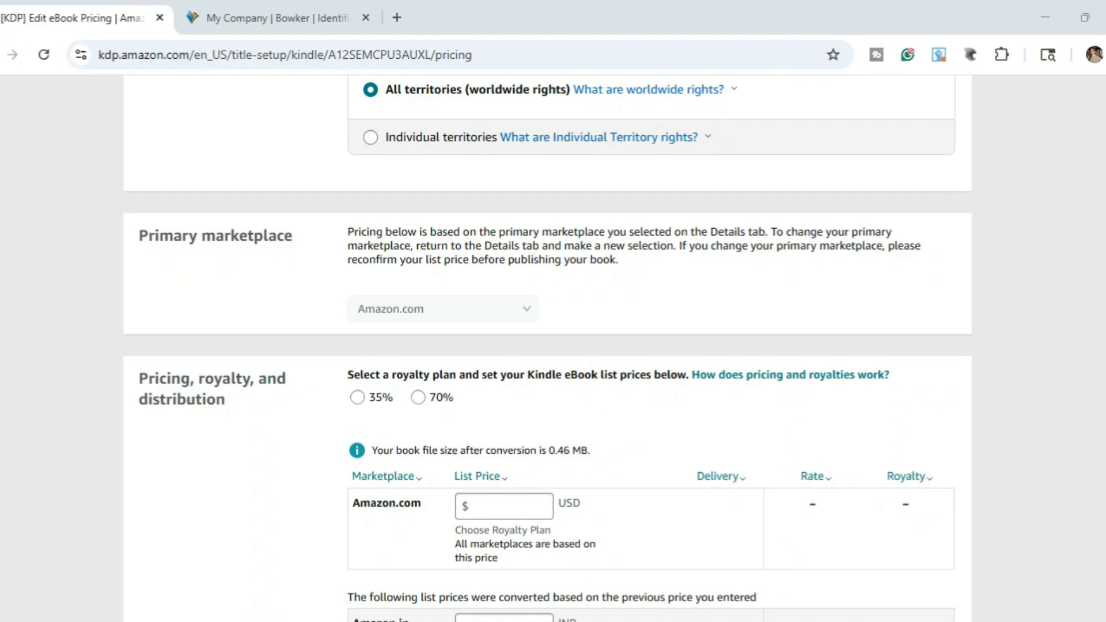
scroll(547, 352, "down", 3)
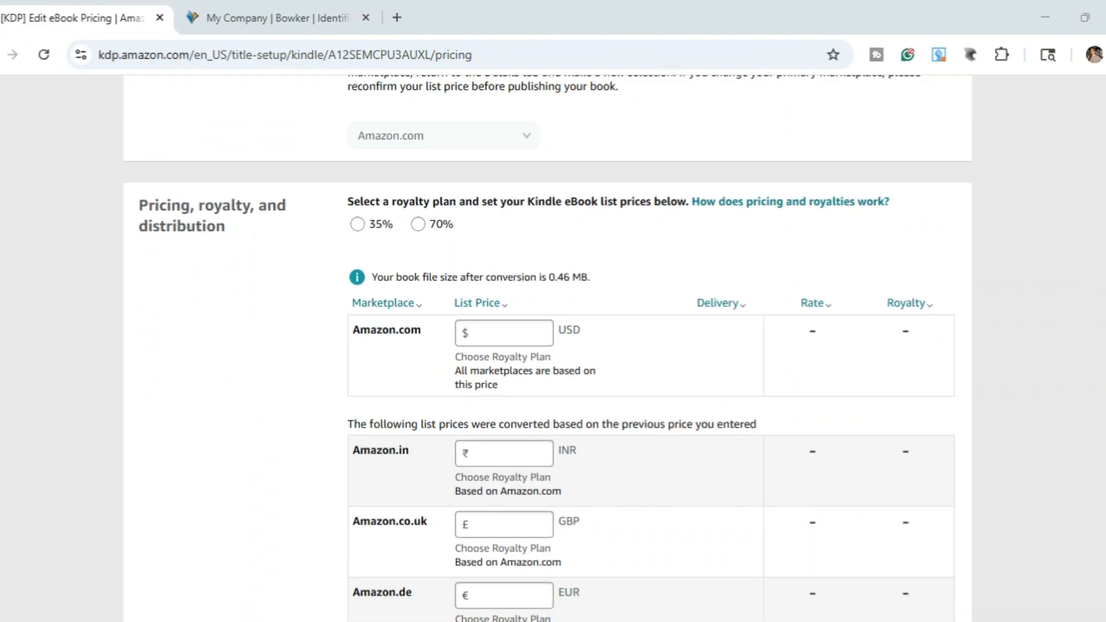
left_click(418, 225)
left_click(357, 224)
left_click(418, 224)
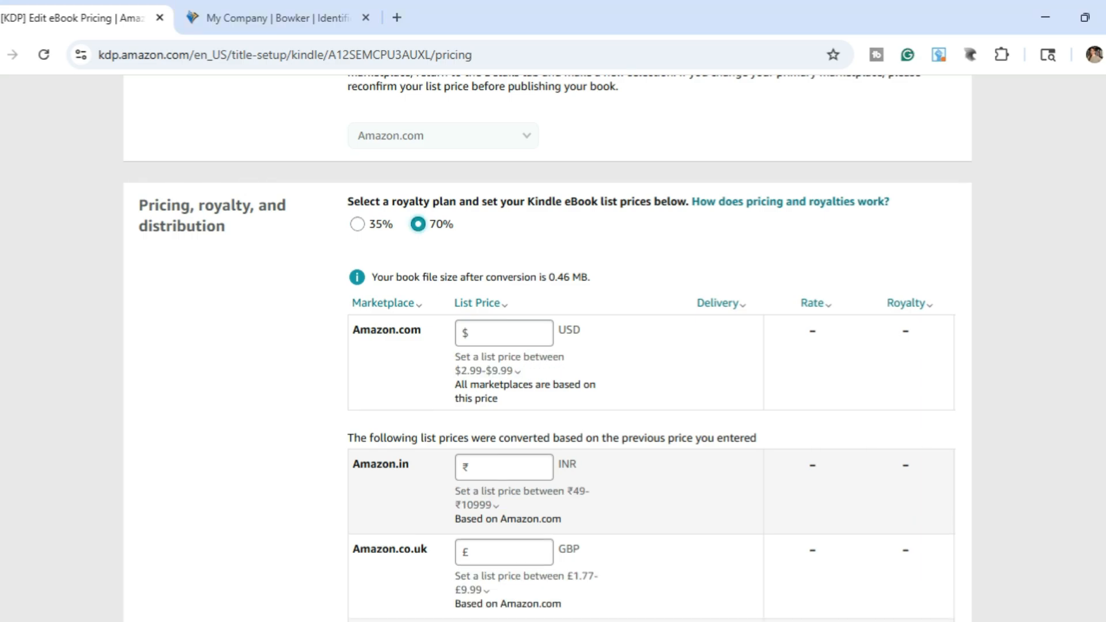
left_click(504, 333)
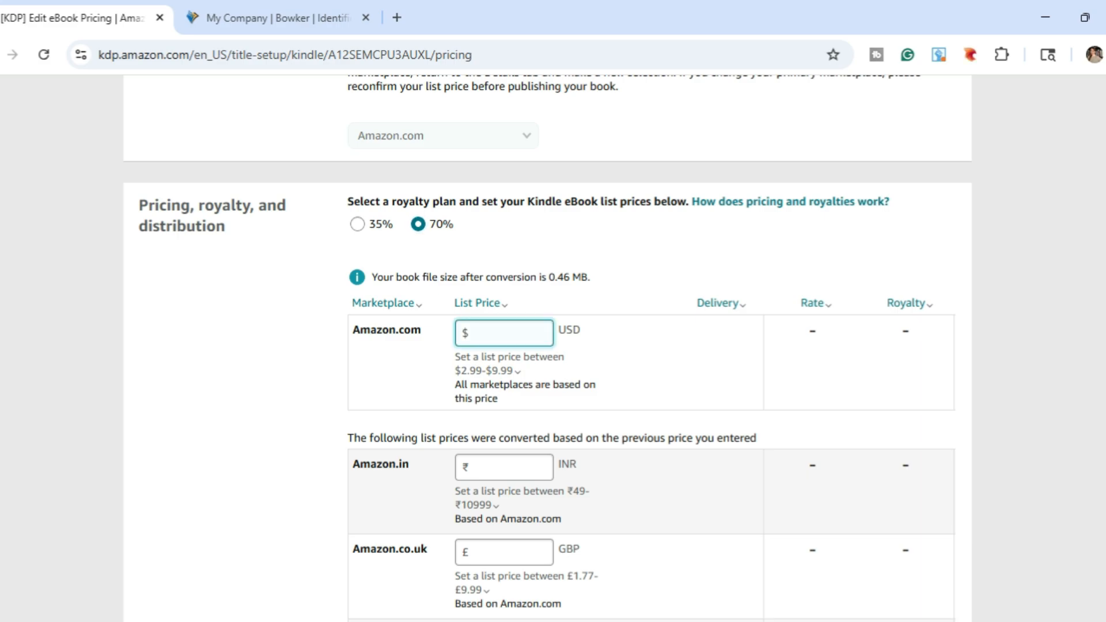
type("4.99")
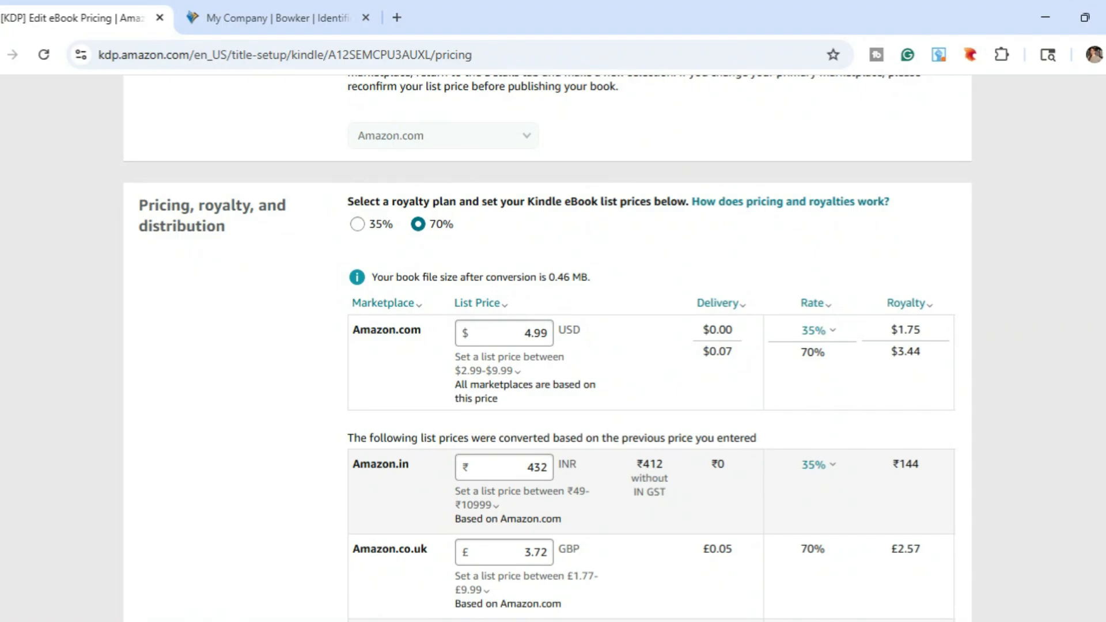
Review the converted list prices, delivery costs, rates and royalties for the marketplaces from Amazon.in through Amazon.com.au
left_click(489, 370)
scroll(552, 346, "down", 2)
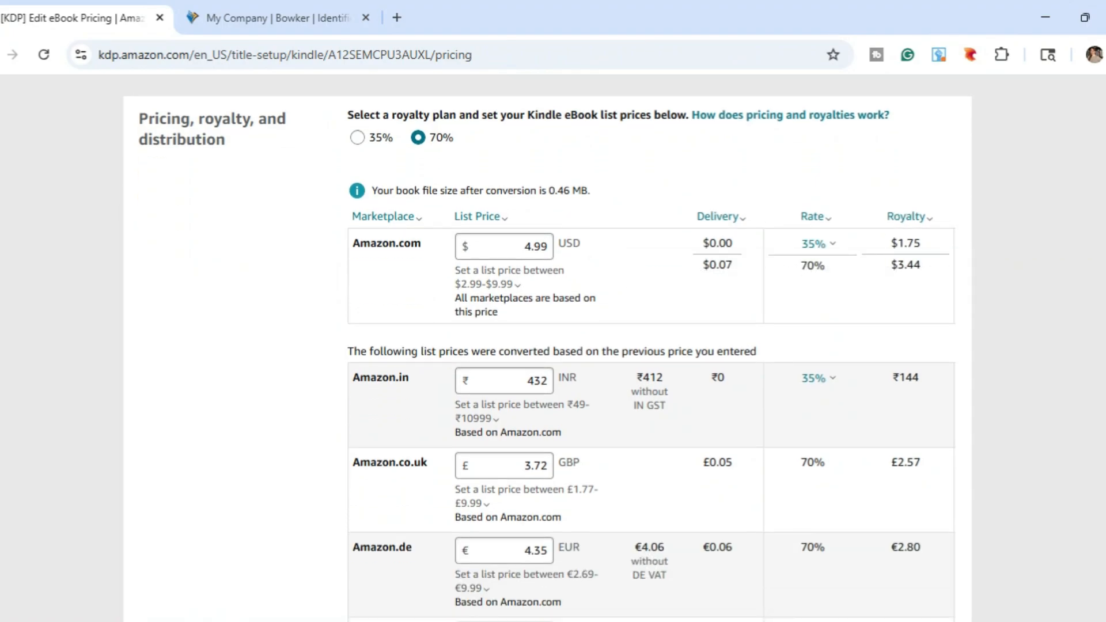
scroll(552, 345, "down", 5)
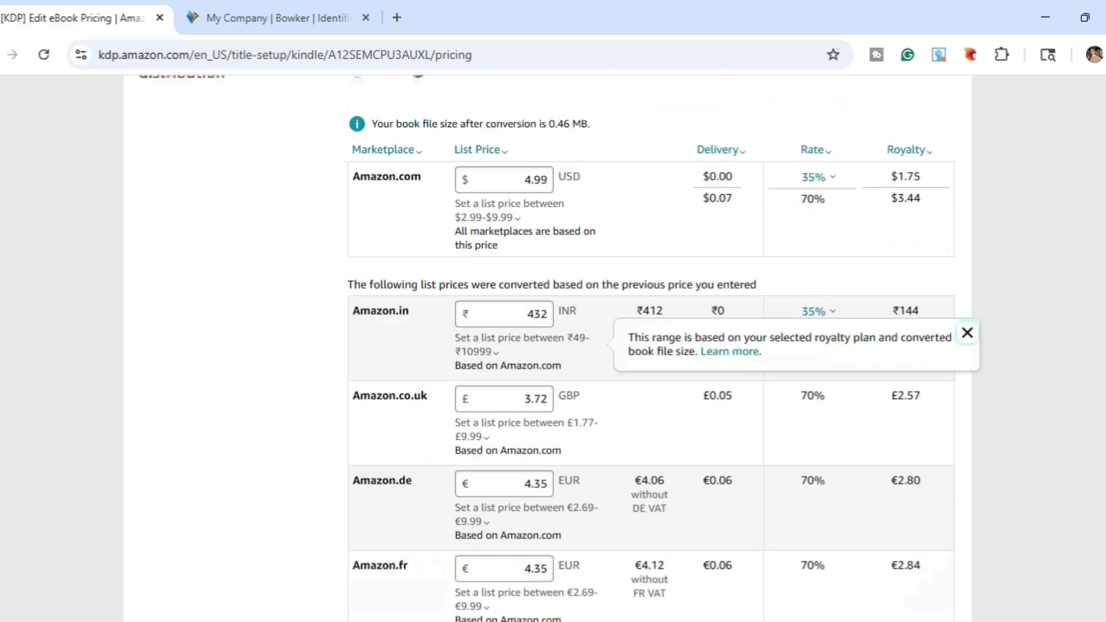
scroll(552, 345, "down", 9)
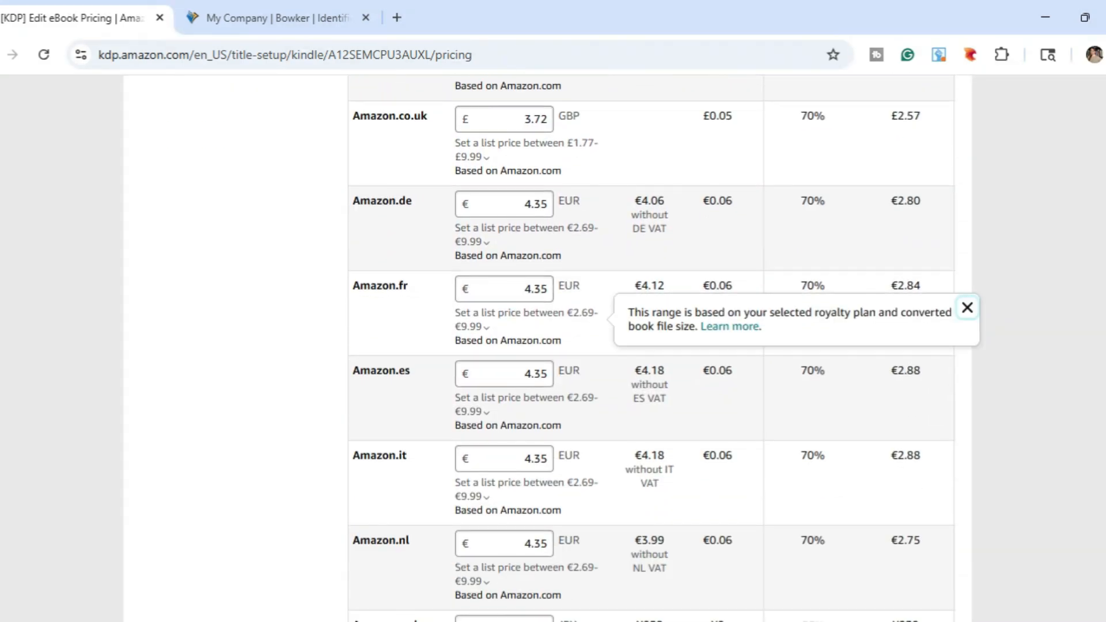
scroll(551, 346, "down", 5)
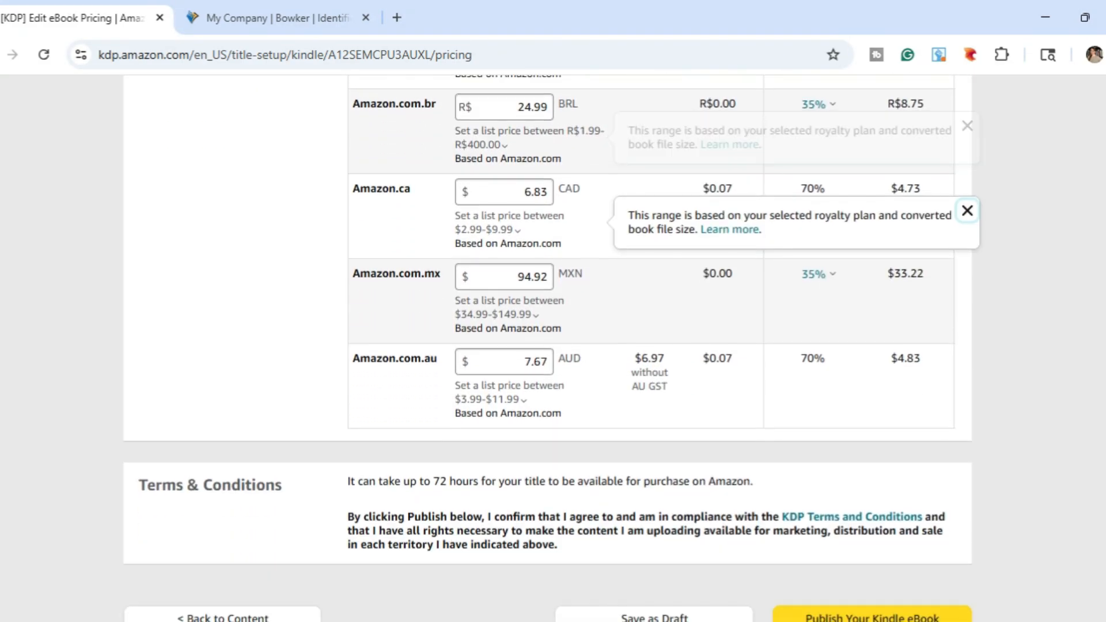
scroll(552, 346, "up", 5)
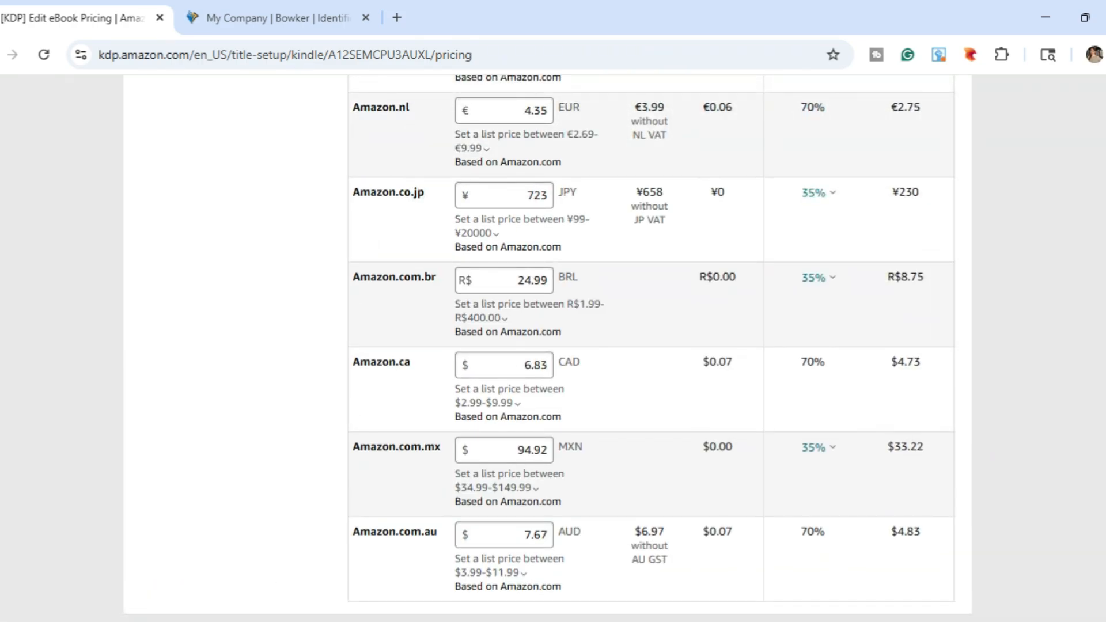
scroll(552, 346, "up", 3)
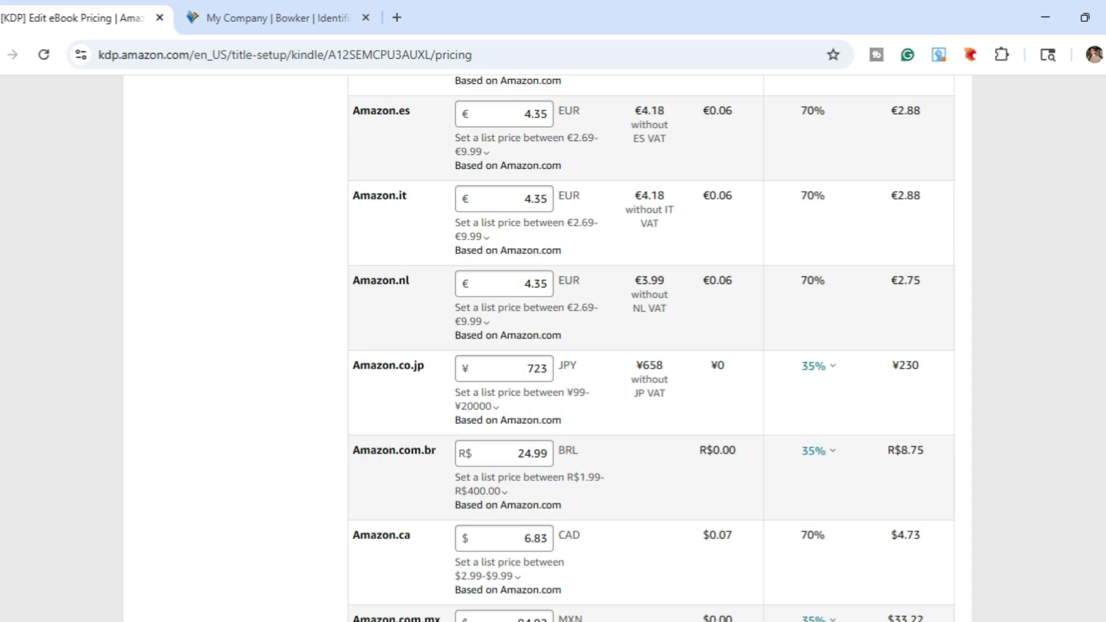
scroll(552, 346, "up", 3)
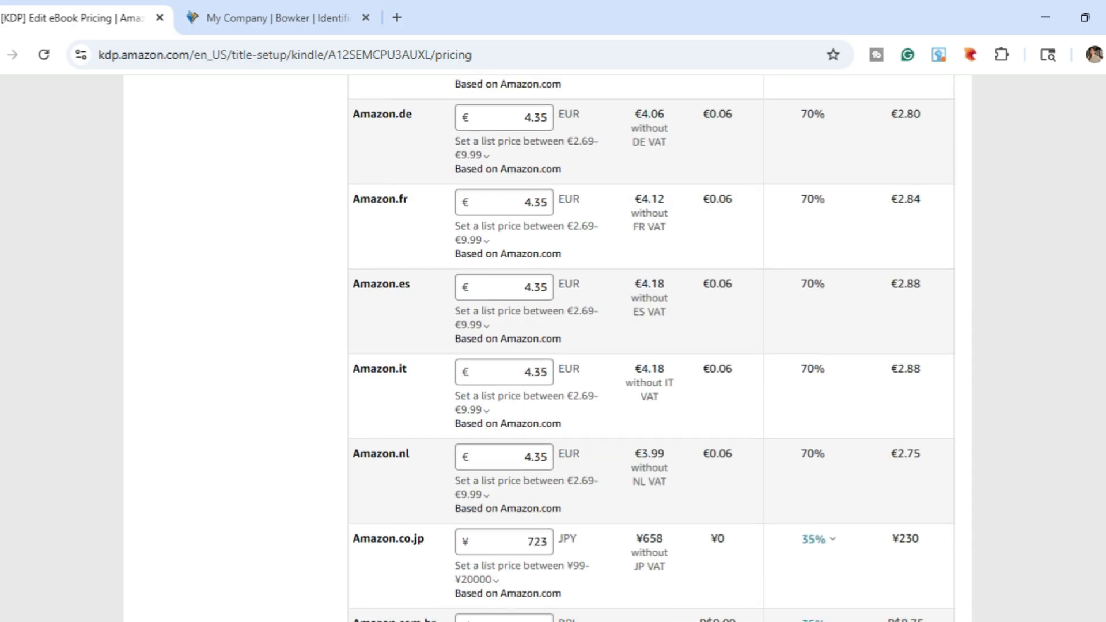
scroll(552, 346, "up", 3)
scroll(551, 345, "up", 2)
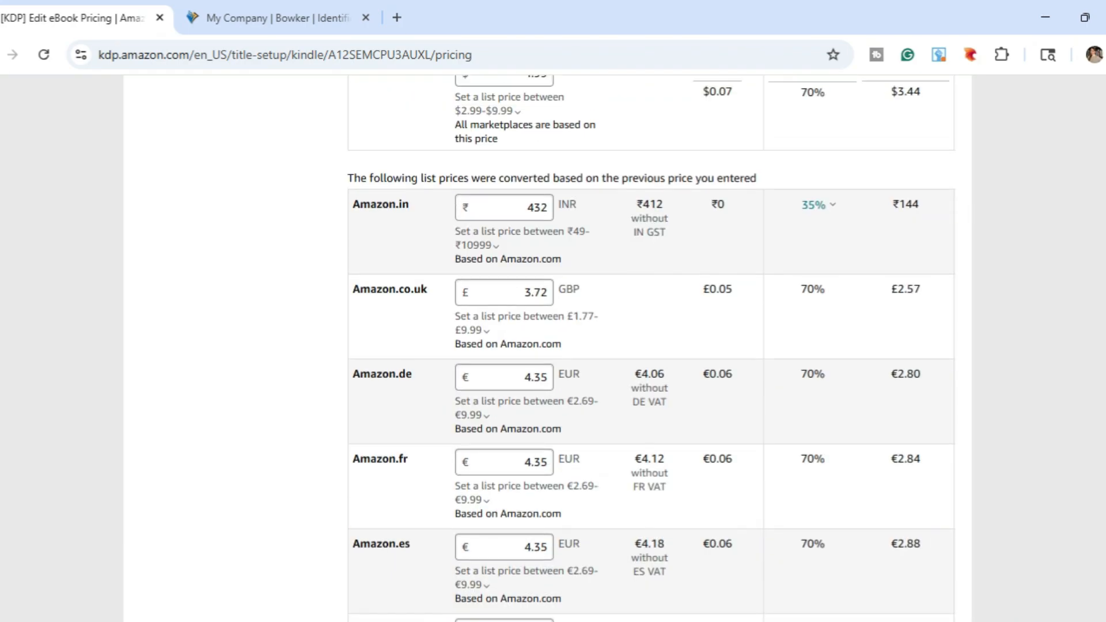
scroll(552, 346, "up", 3)
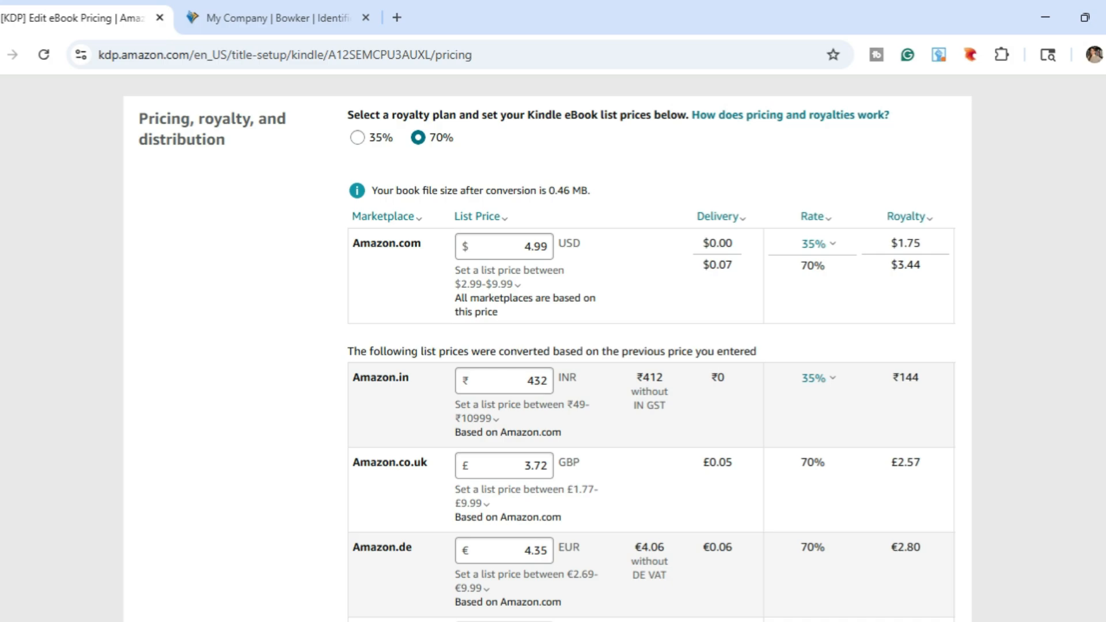
Check the remaining marketplace prices and the Terms & Conditions, and publish the Kindle eBook
scroll(551, 345, "down", 11)
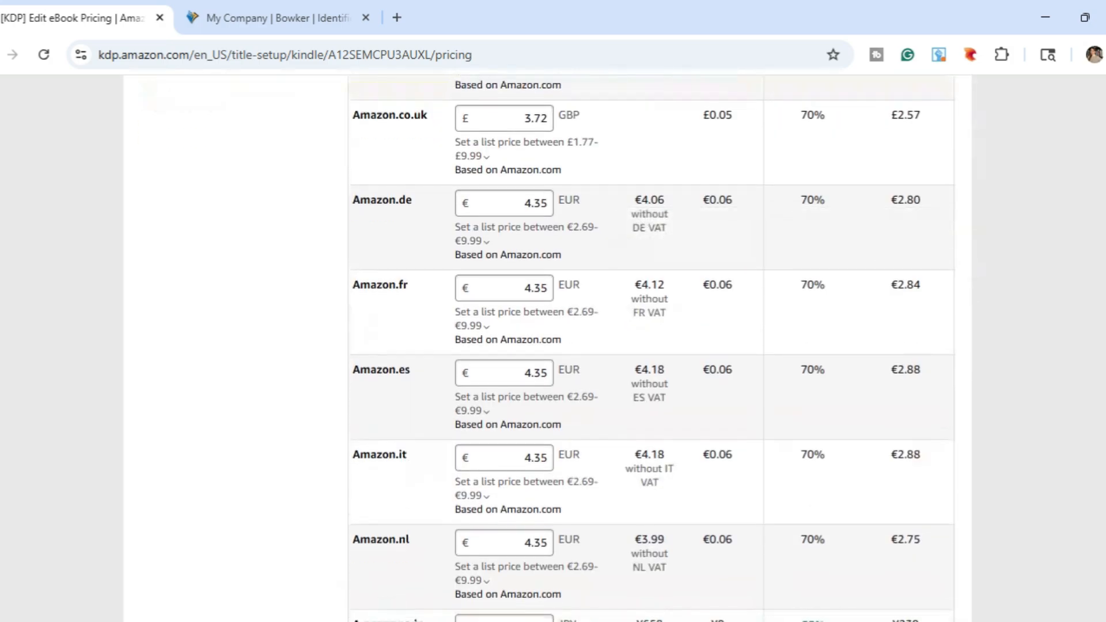
scroll(552, 345, "down", 10)
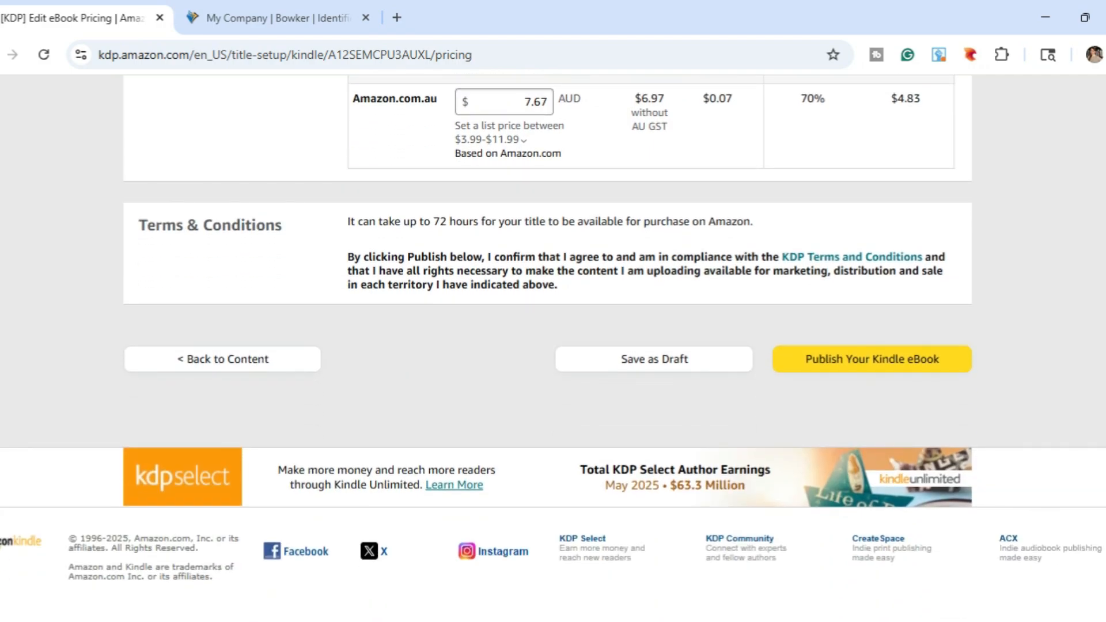
left_click_drag(348, 221, 422, 257)
left_click(422, 257)
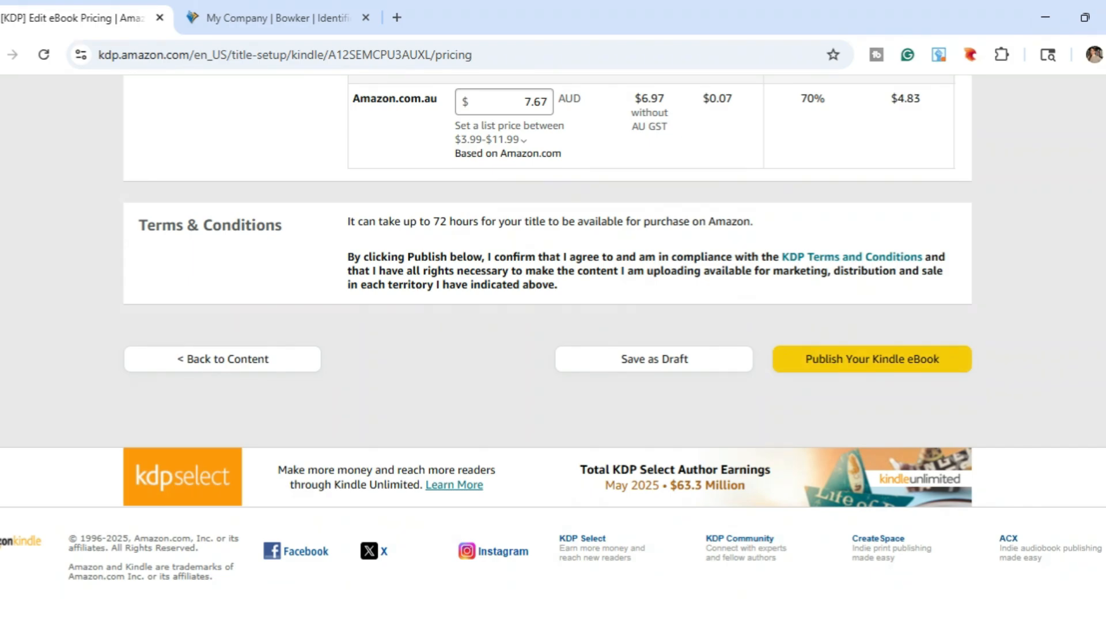
left_click(872, 359)
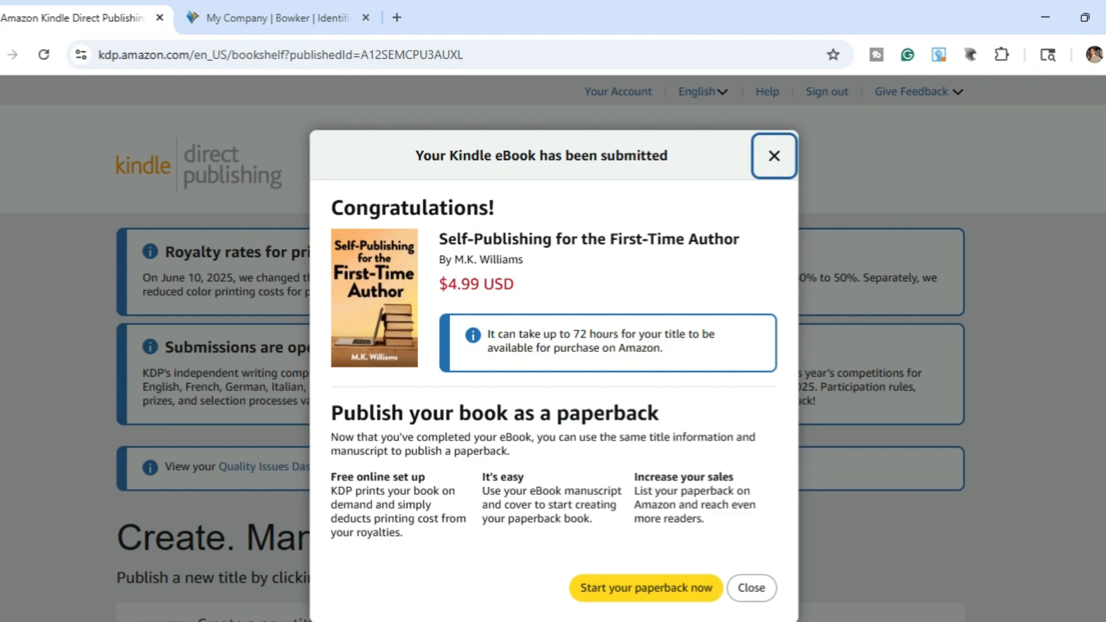
Start the paperback edition from the submission confirmation and check its language, title, subtitle and series details
scroll(553, 346, "down", 1)
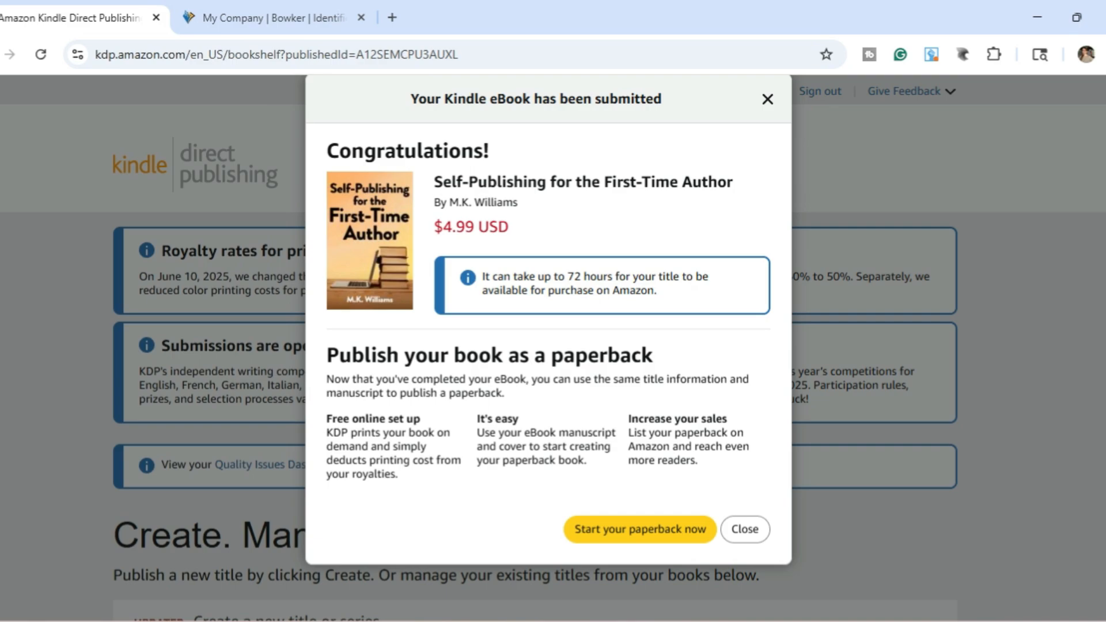
left_click(640, 530)
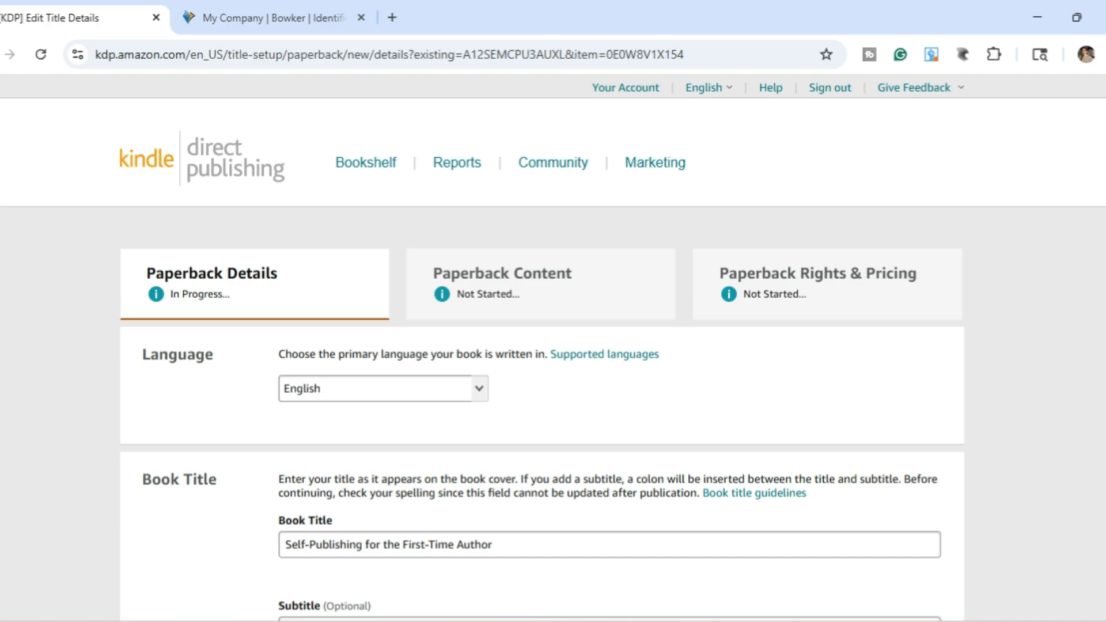
scroll(553, 346, "down", 3)
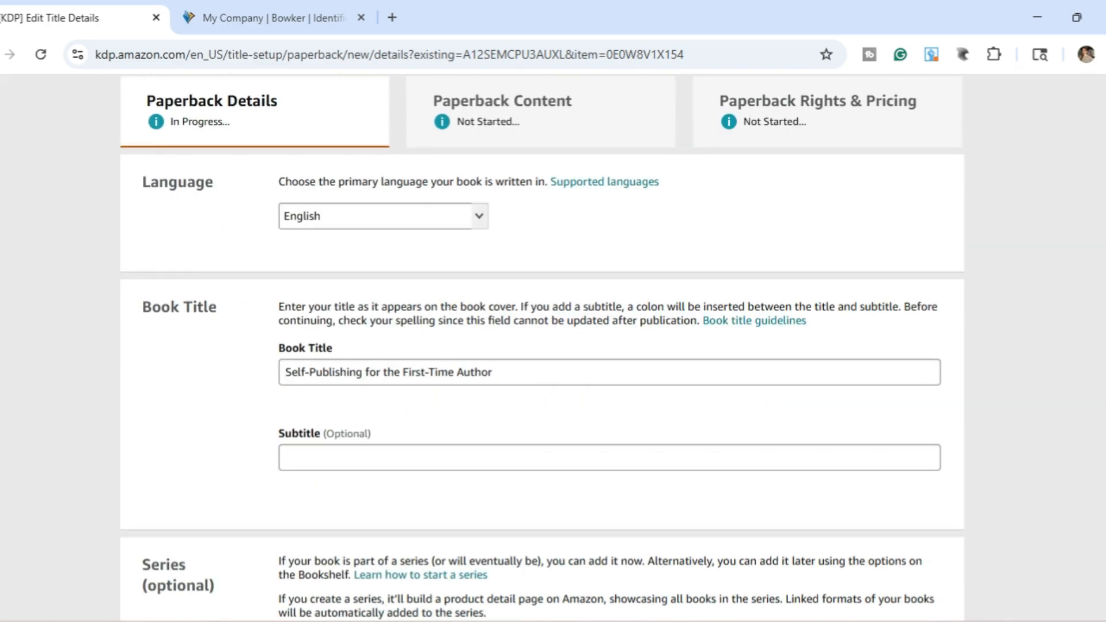
scroll(541, 345, "down", 5)
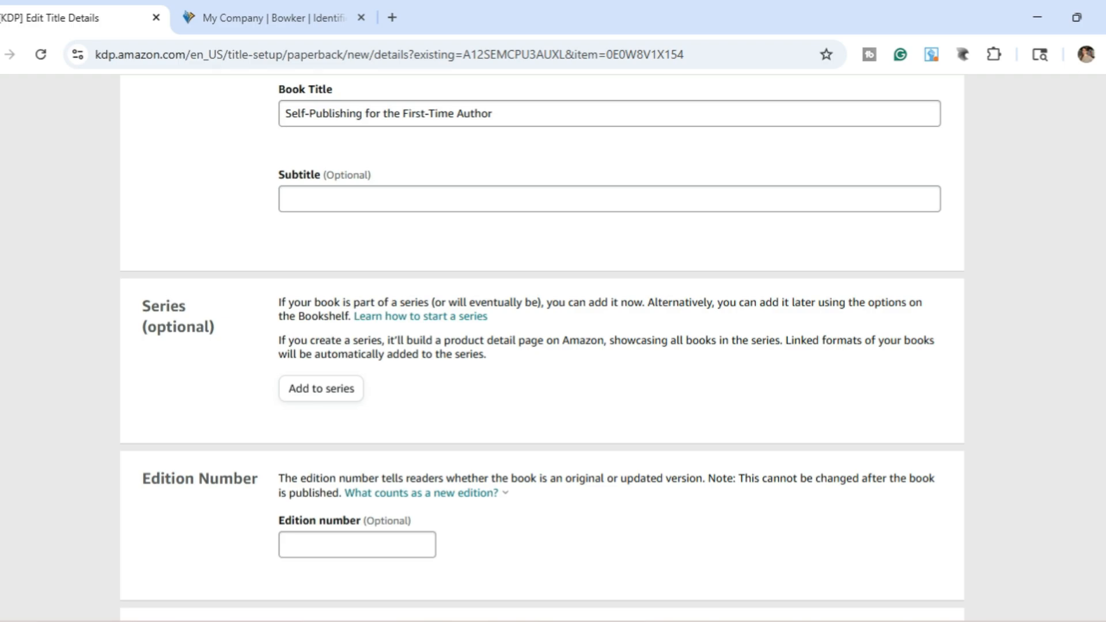
scroll(541, 345, "up", 3)
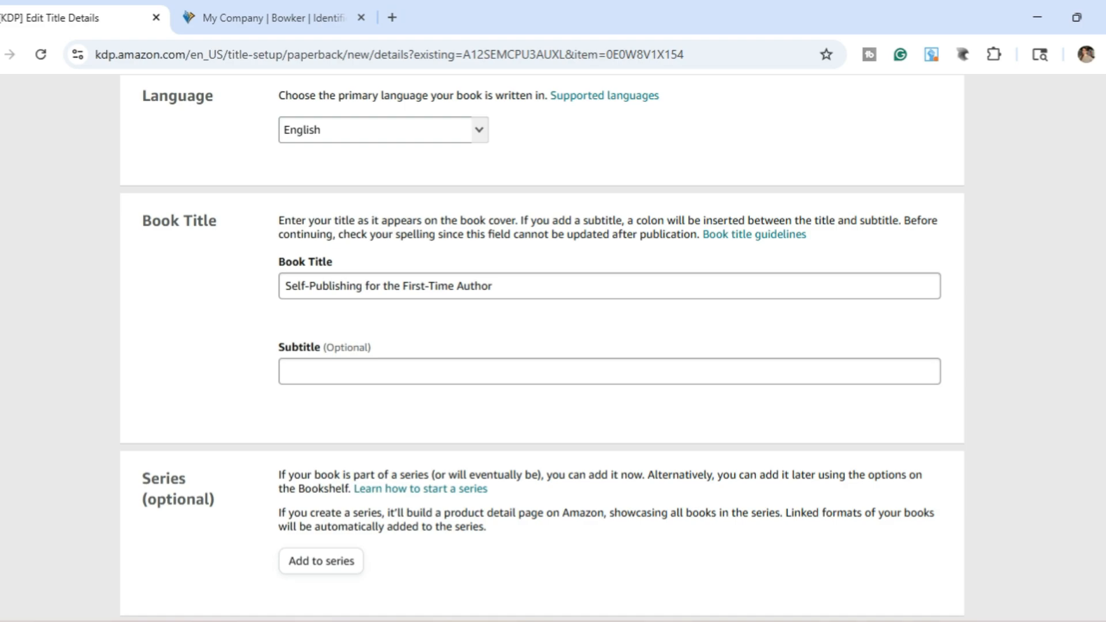
scroll(542, 346, "down", 3)
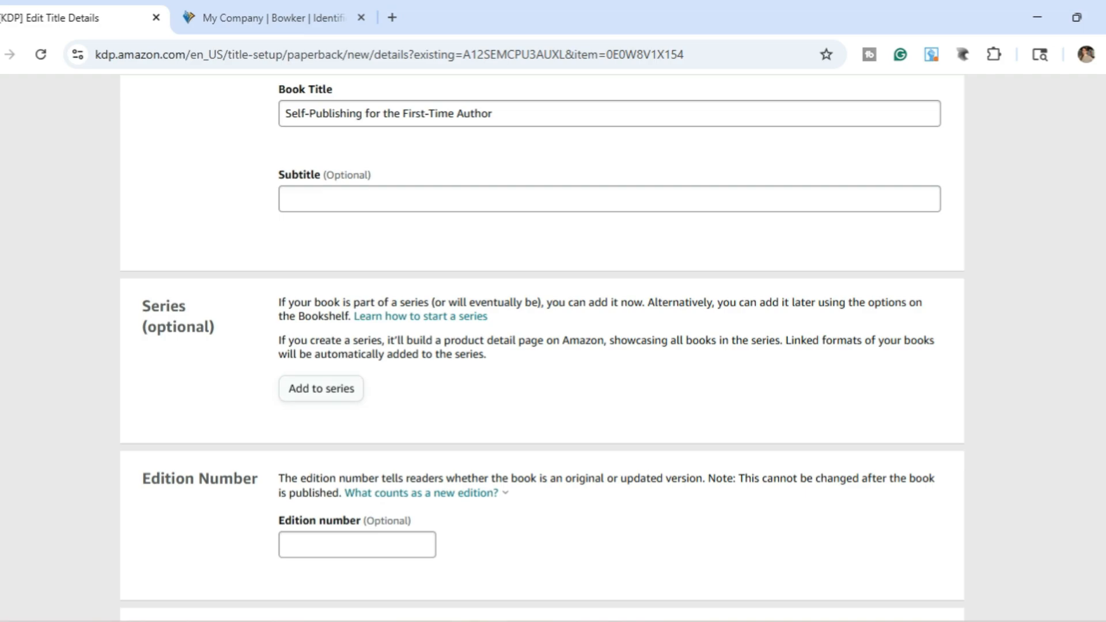
Set the paperback's edition number to 3
left_click(357, 545)
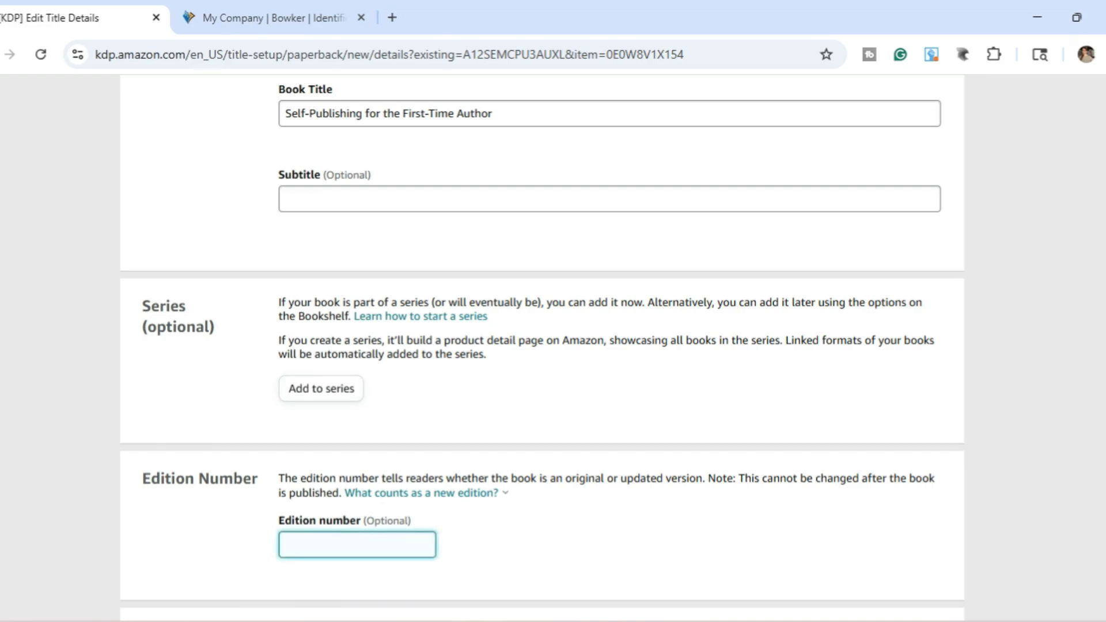
type("3")
key("Tab")
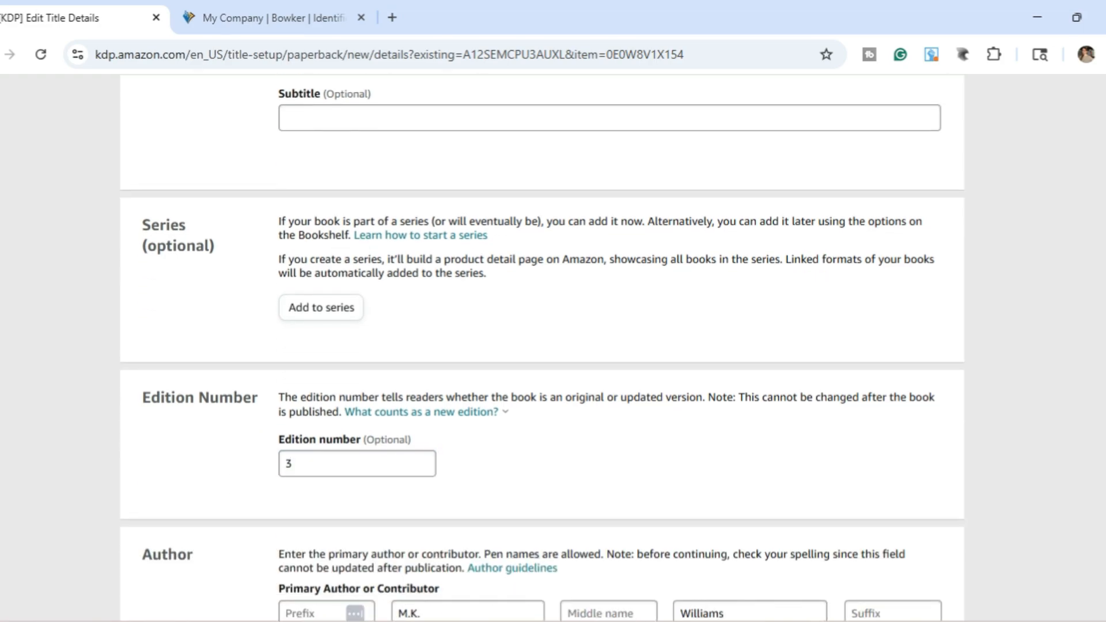
Review the paperback's author, contributors, description, publishing rights, primary audience, marketplace, categories and keywords sections
scroll(542, 345, "down", 3)
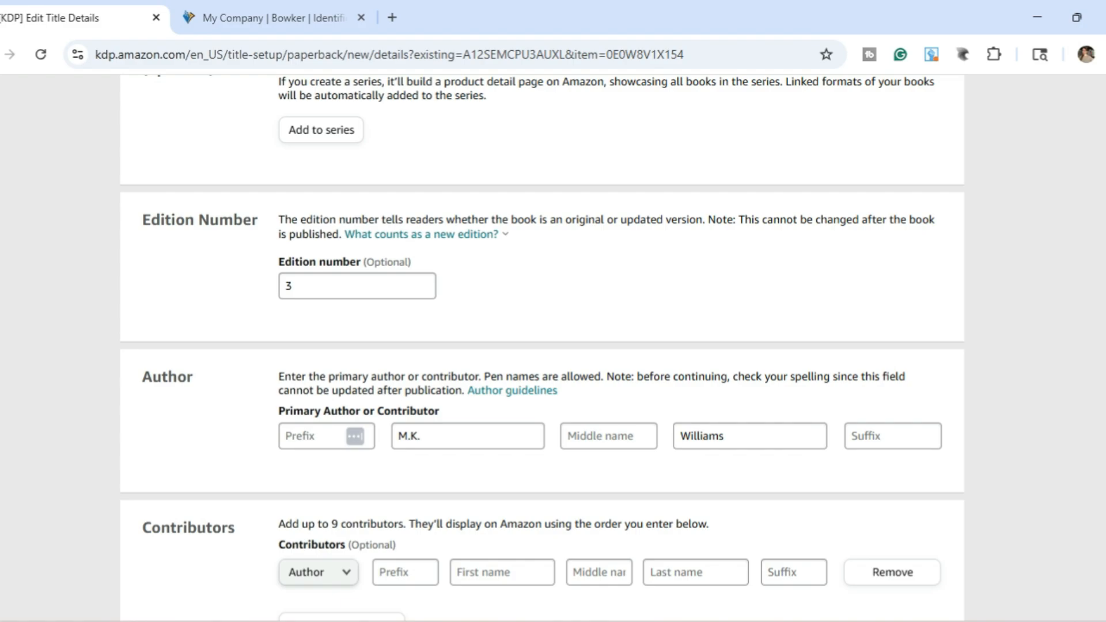
scroll(542, 346, "down", 4)
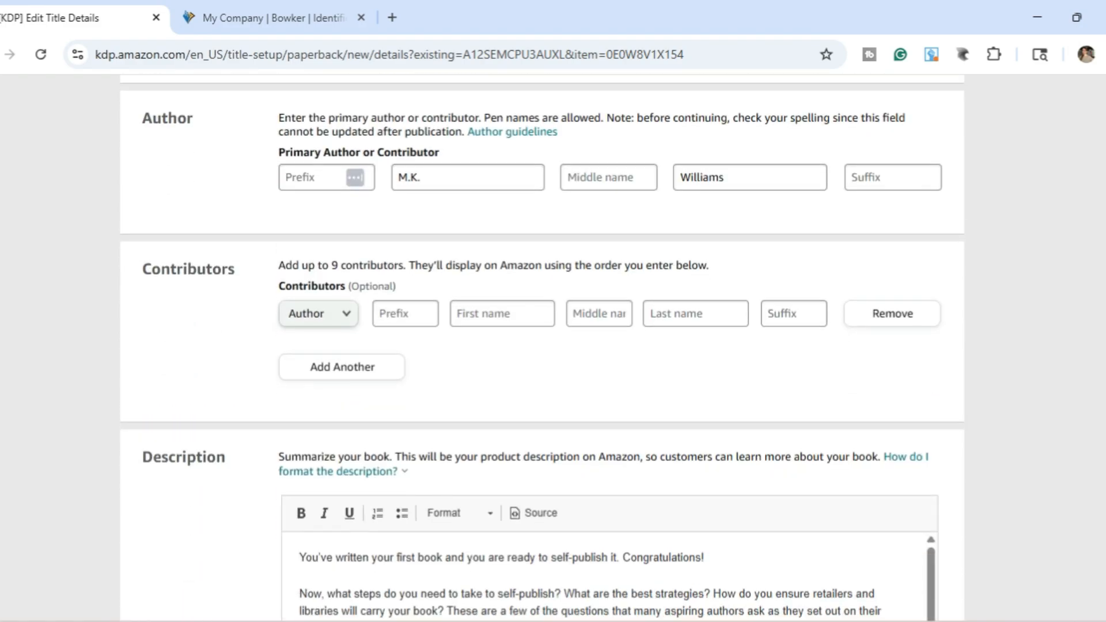
scroll(542, 345, "down", 3)
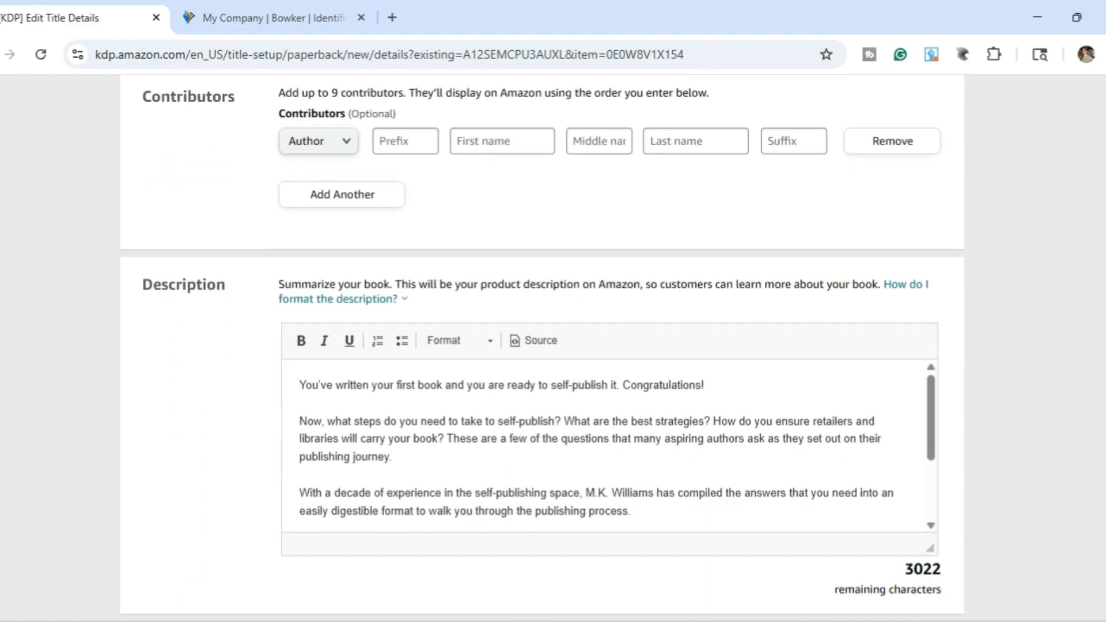
scroll(609, 446, "down", 3)
scroll(609, 447, "up", 3)
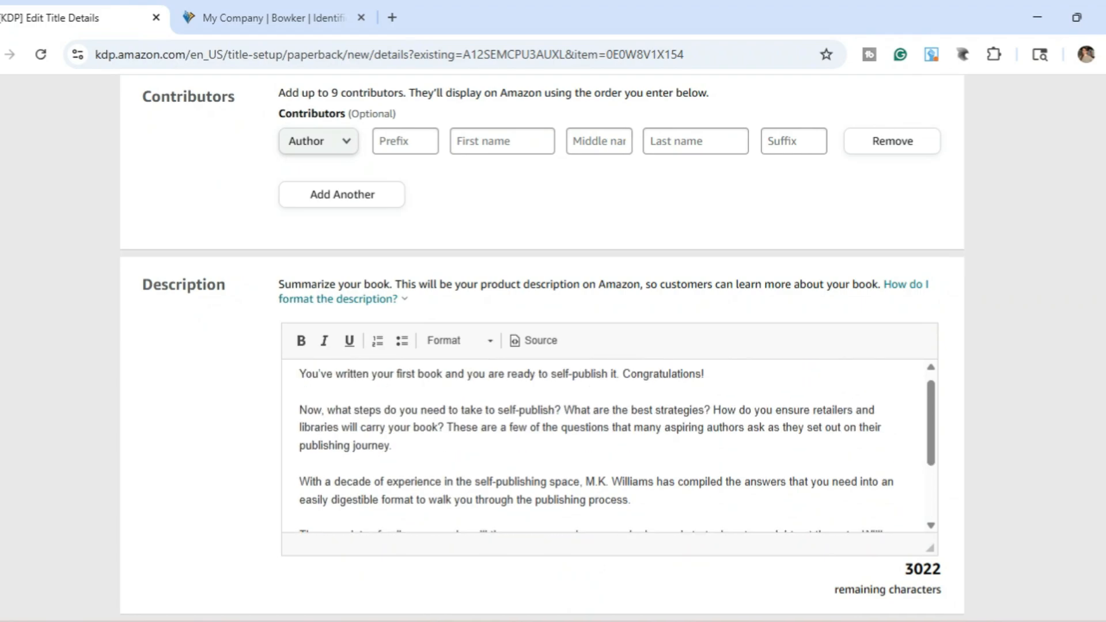
scroll(542, 345, "up", 1)
scroll(542, 345, "down", 4)
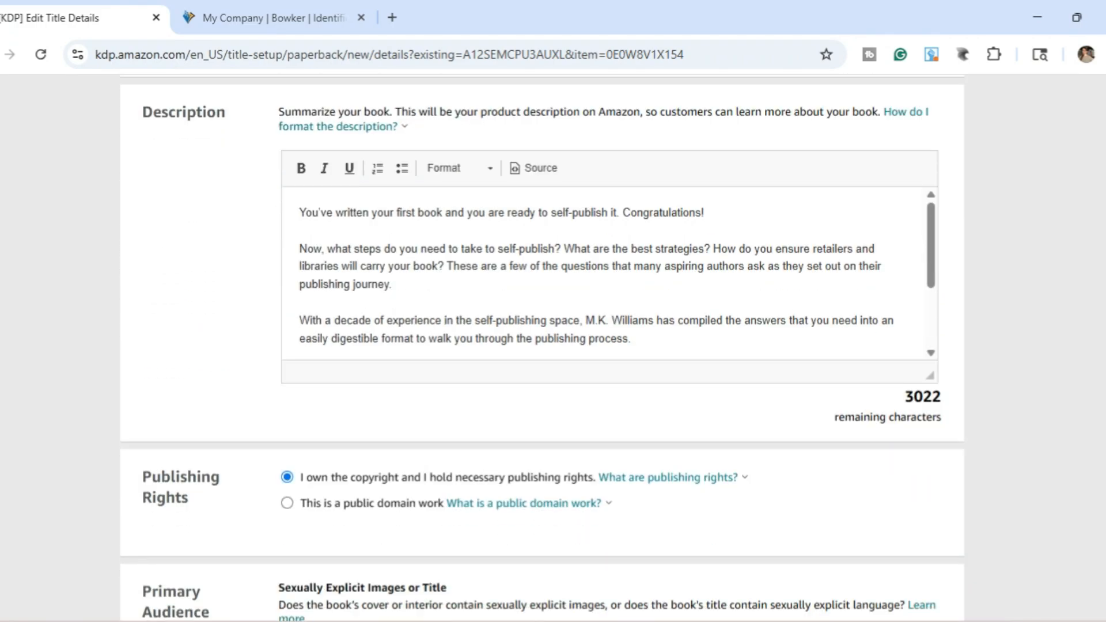
scroll(542, 346, "down", 3)
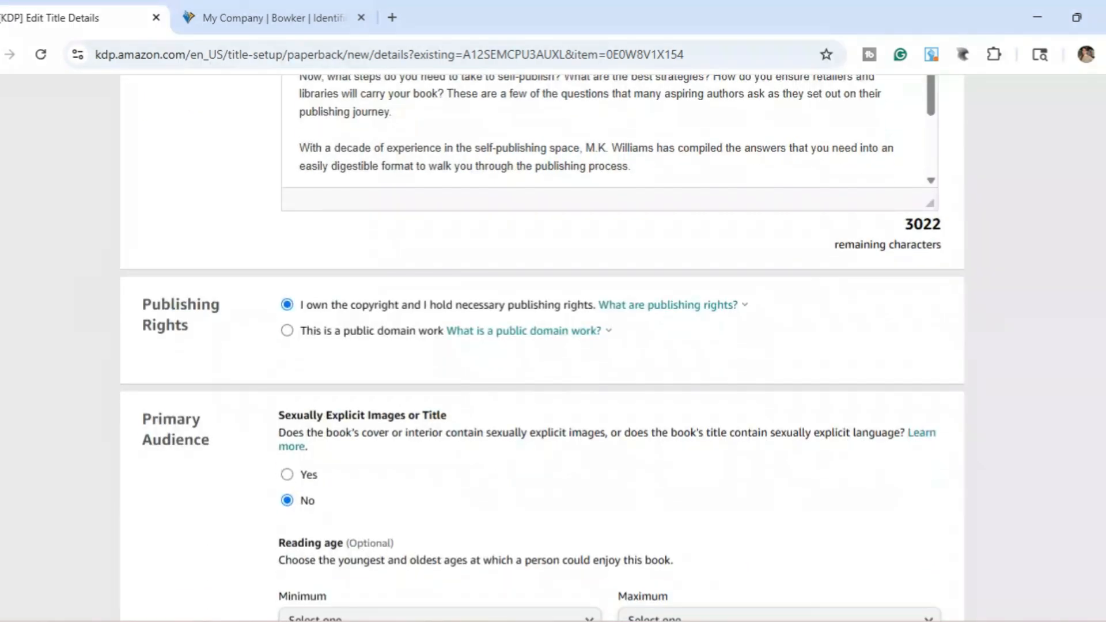
scroll(542, 346, "down", 1)
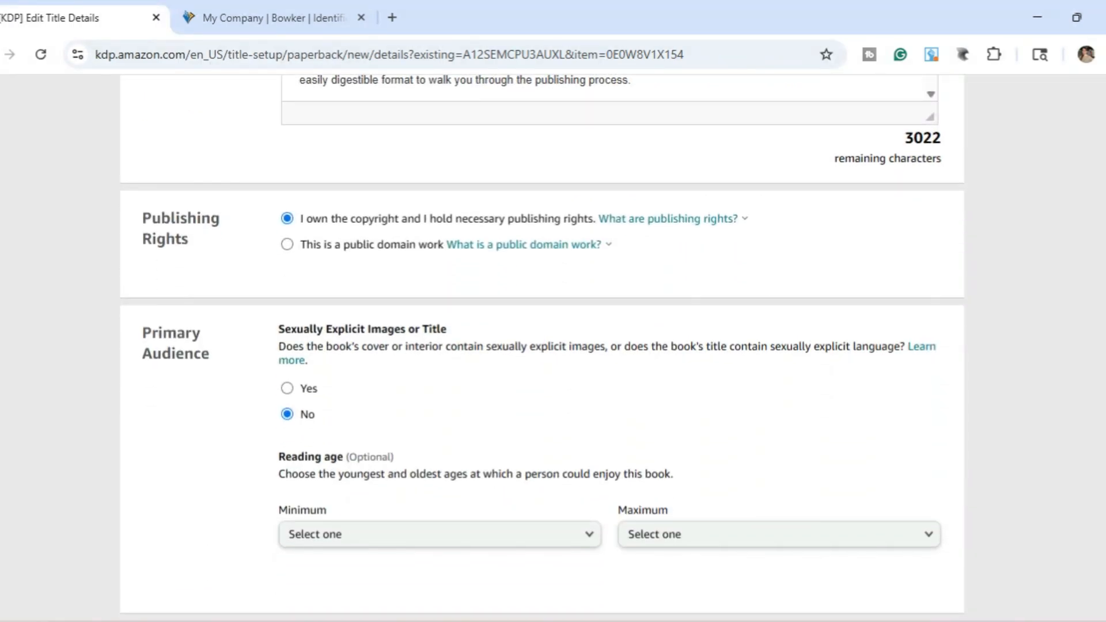
scroll(541, 345, "down", 4)
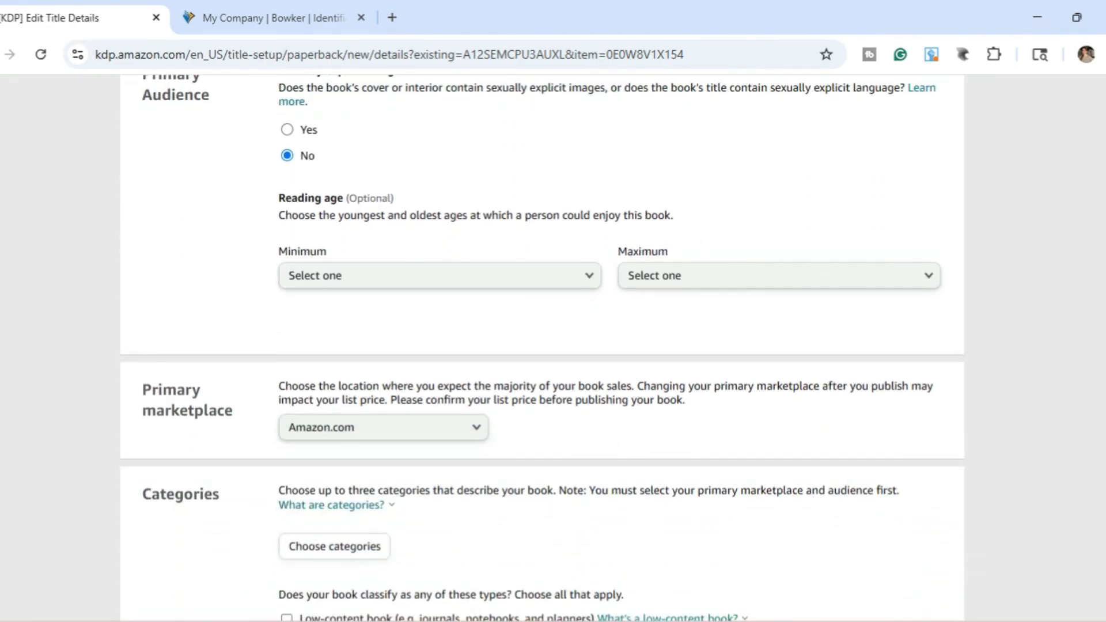
scroll(542, 346, "down", 3)
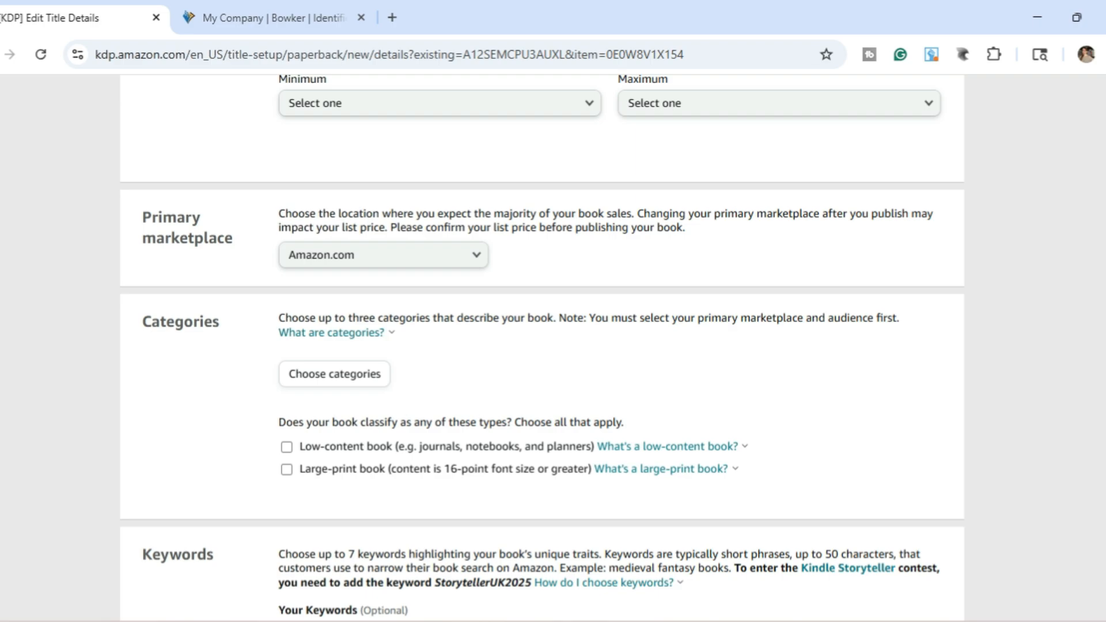
scroll(541, 345, "down", 1)
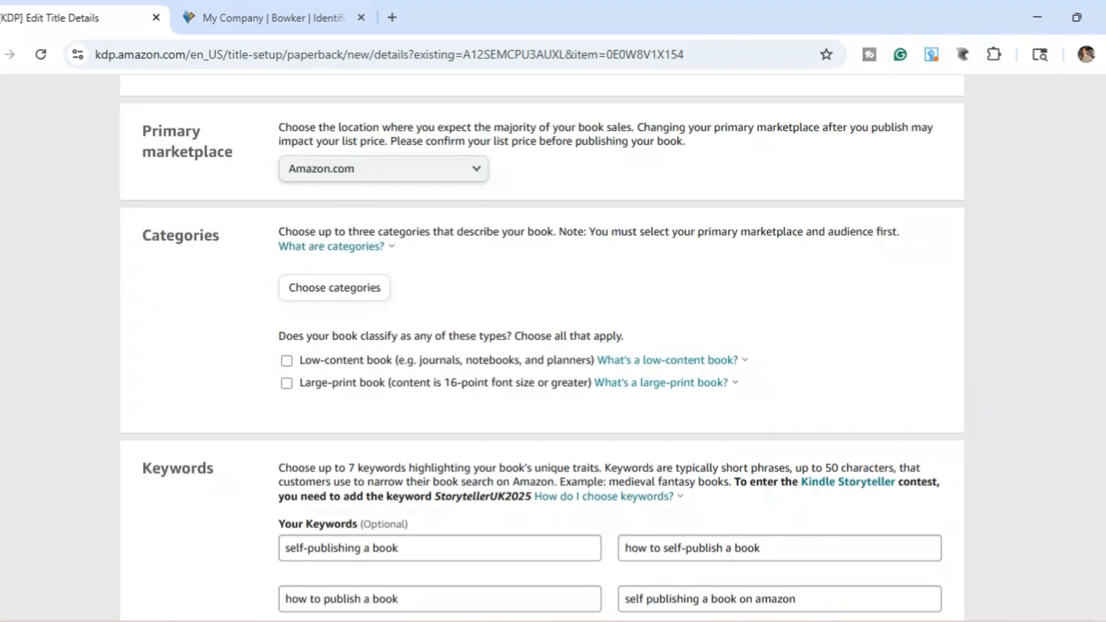
Bring up the Self Pub folder and set the paperback's category path to Reference, Writing, Research & Publishing Guides, Publishing & Books
mouse_move(483, 620)
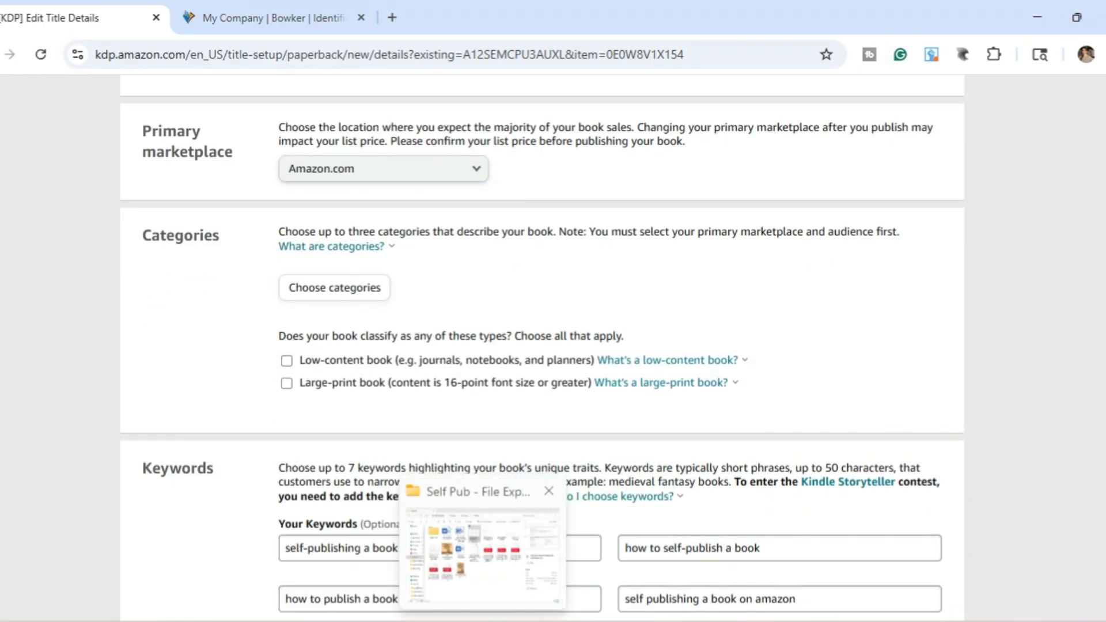
left_click(483, 556)
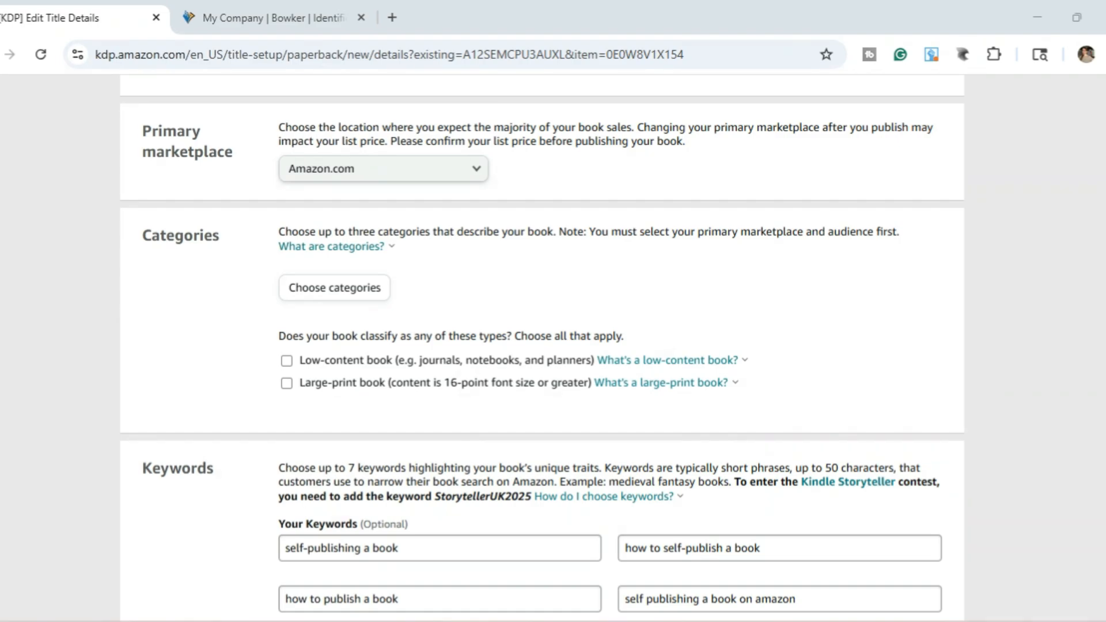
left_click(335, 288)
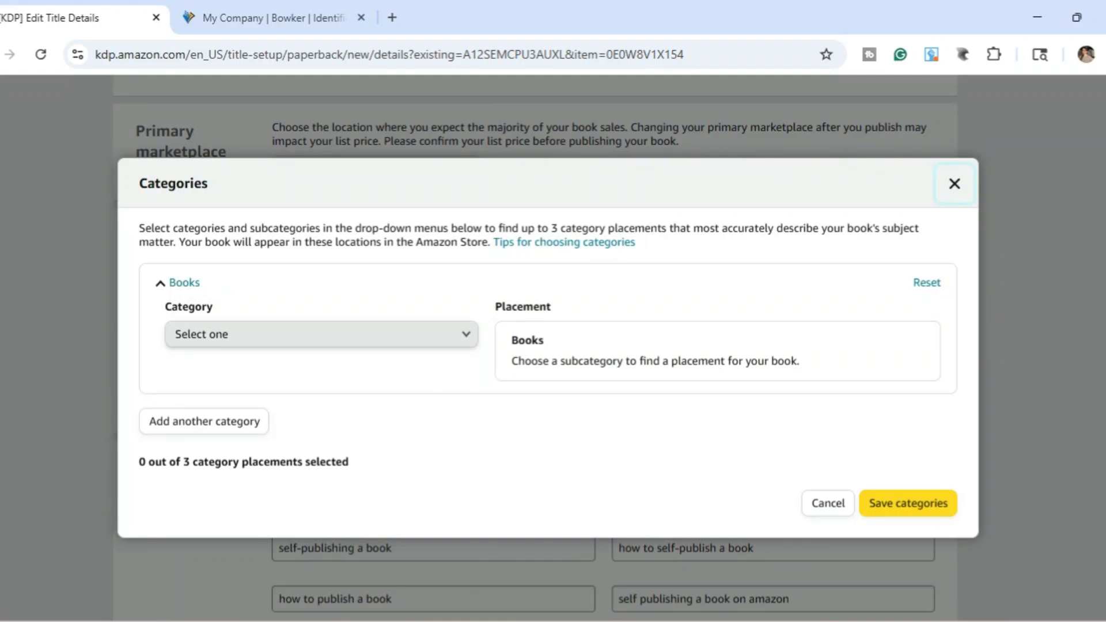
left_click(320, 334)
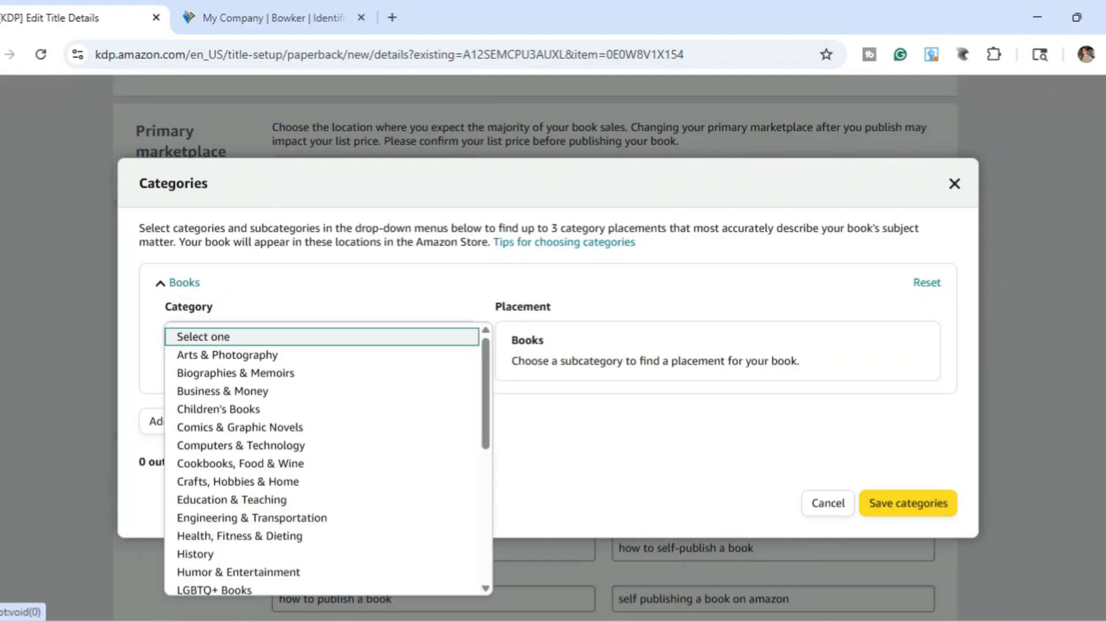
scroll(322, 570, "down", 2)
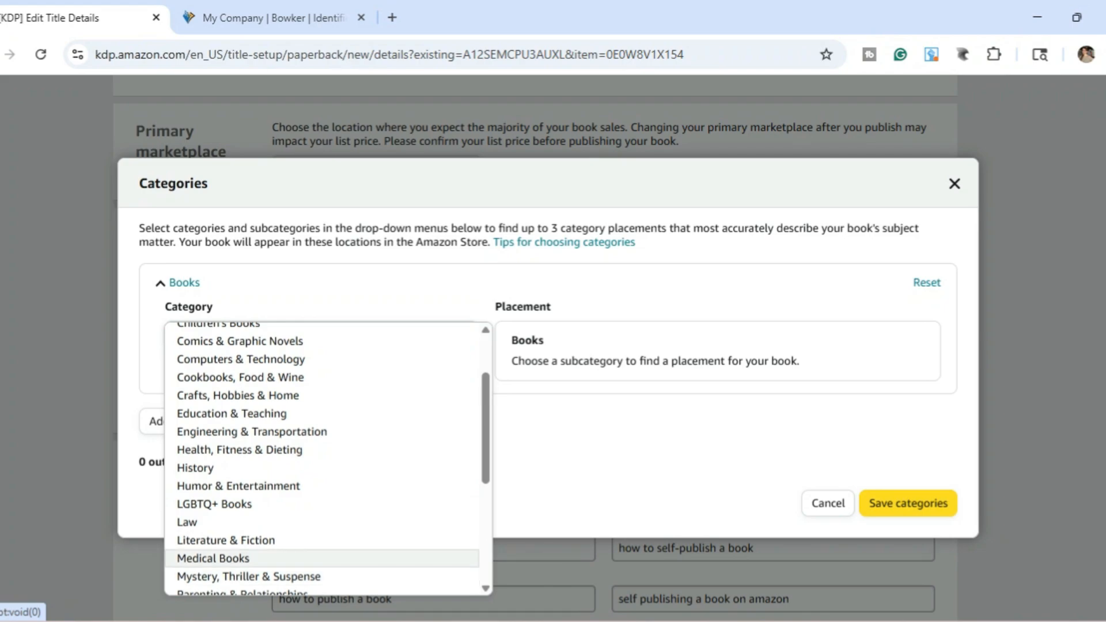
scroll(323, 560, "down", 2)
left_click(241, 545)
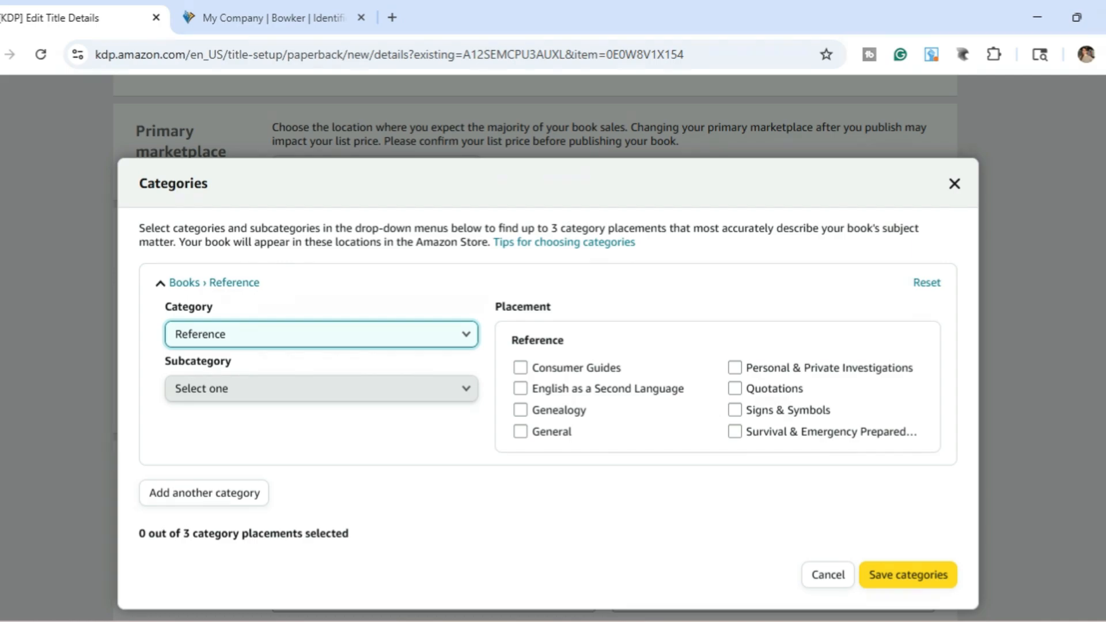
left_click(321, 389)
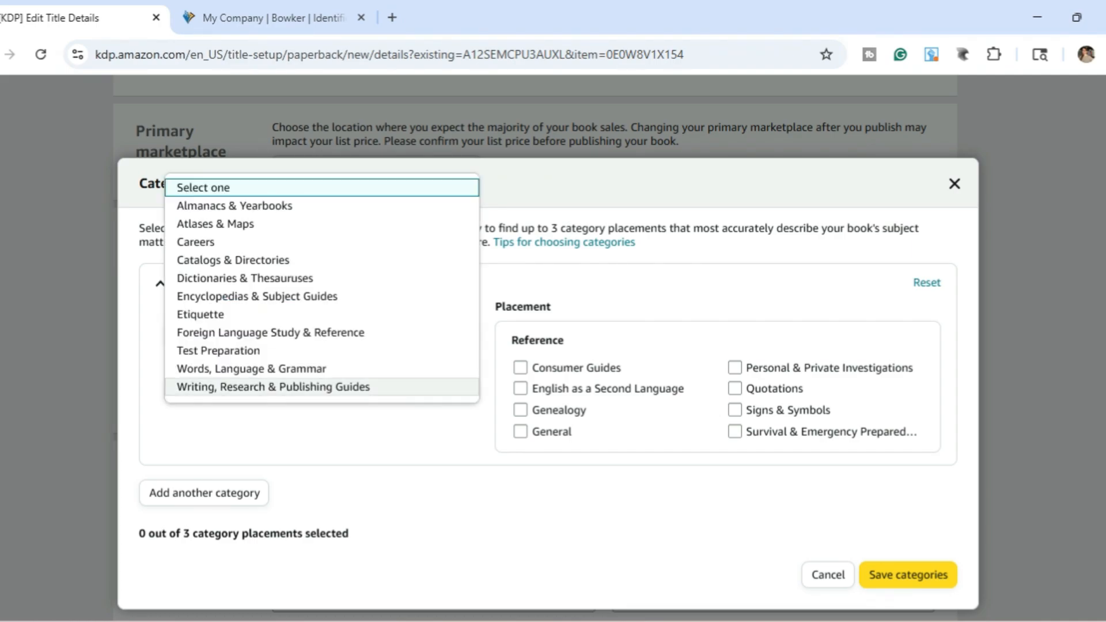
left_click(273, 387)
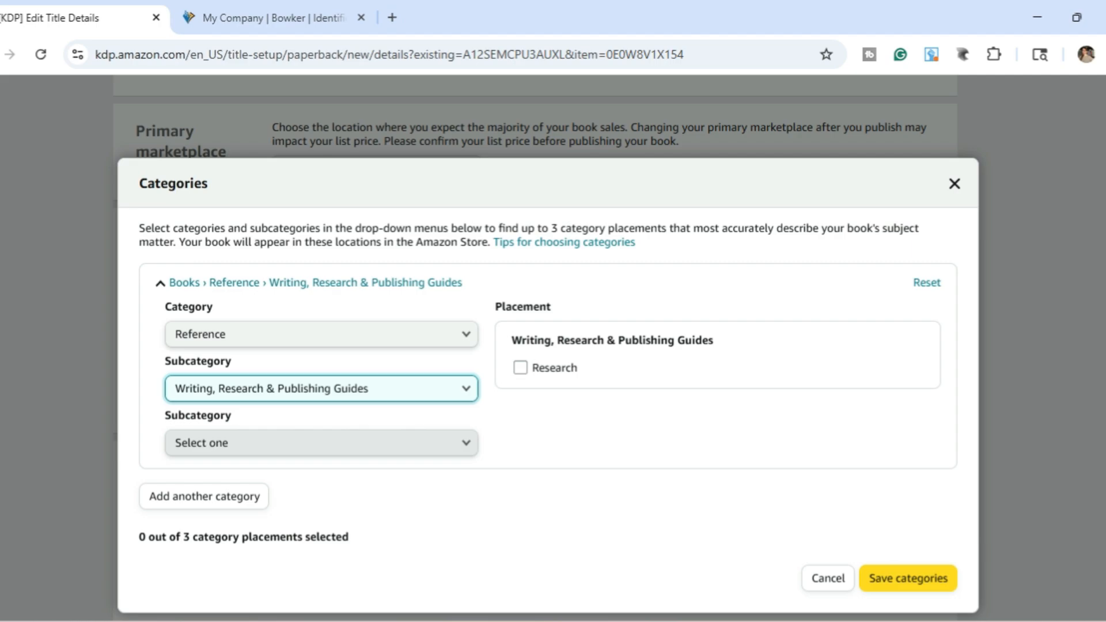
left_click(321, 442)
left_click(225, 461)
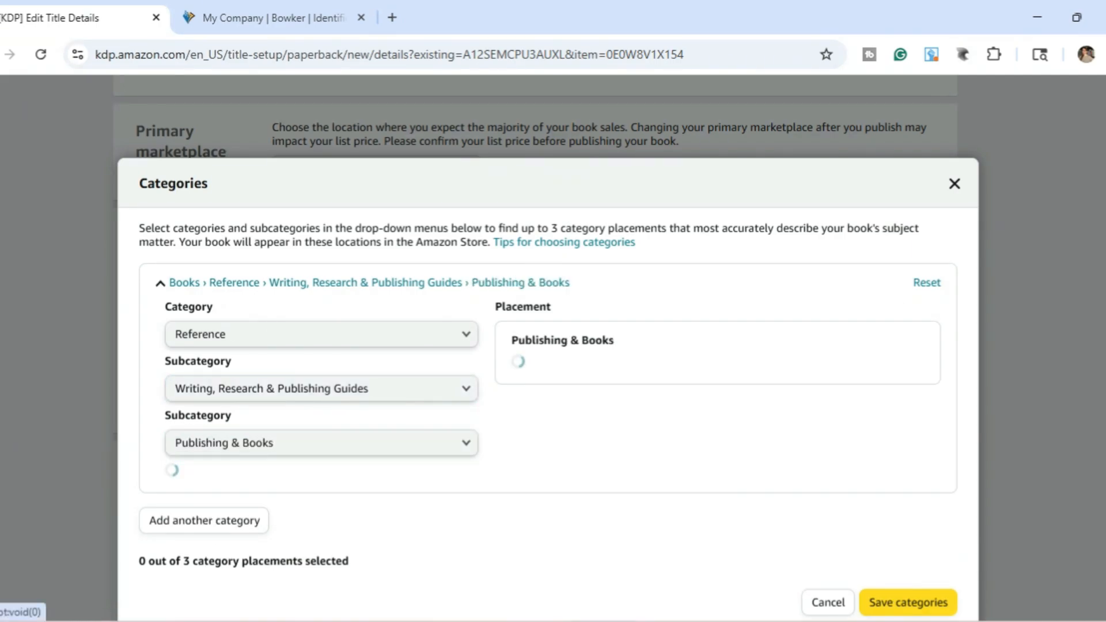
Select the Authorship, Book Industry and General placements under Publishing & Books and save the categories
left_click(520, 368)
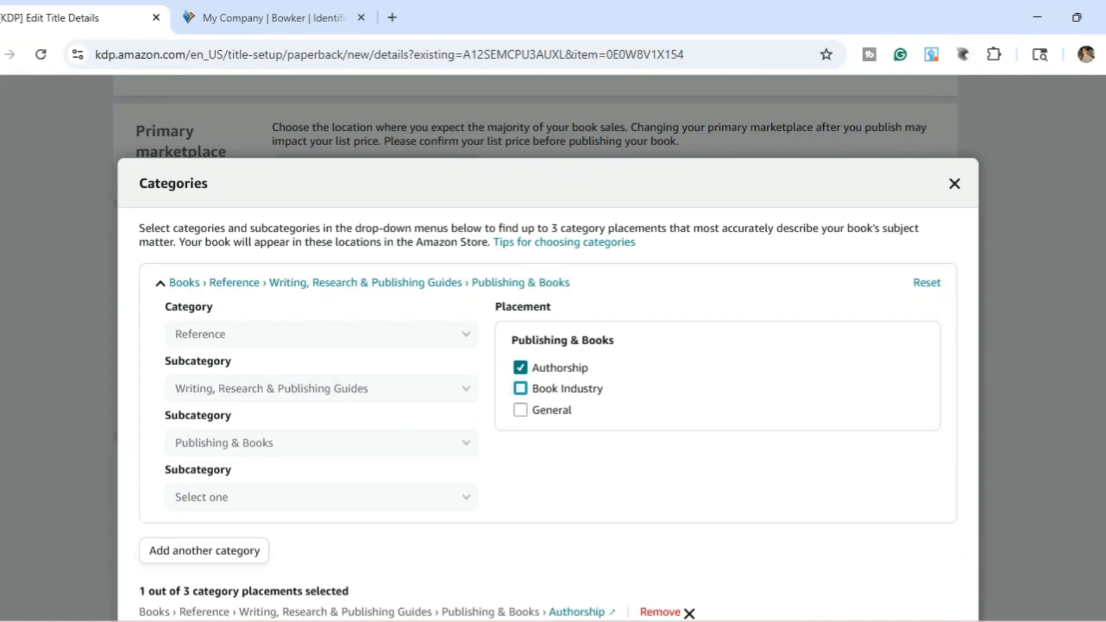
left_click(520, 388)
left_click(520, 410)
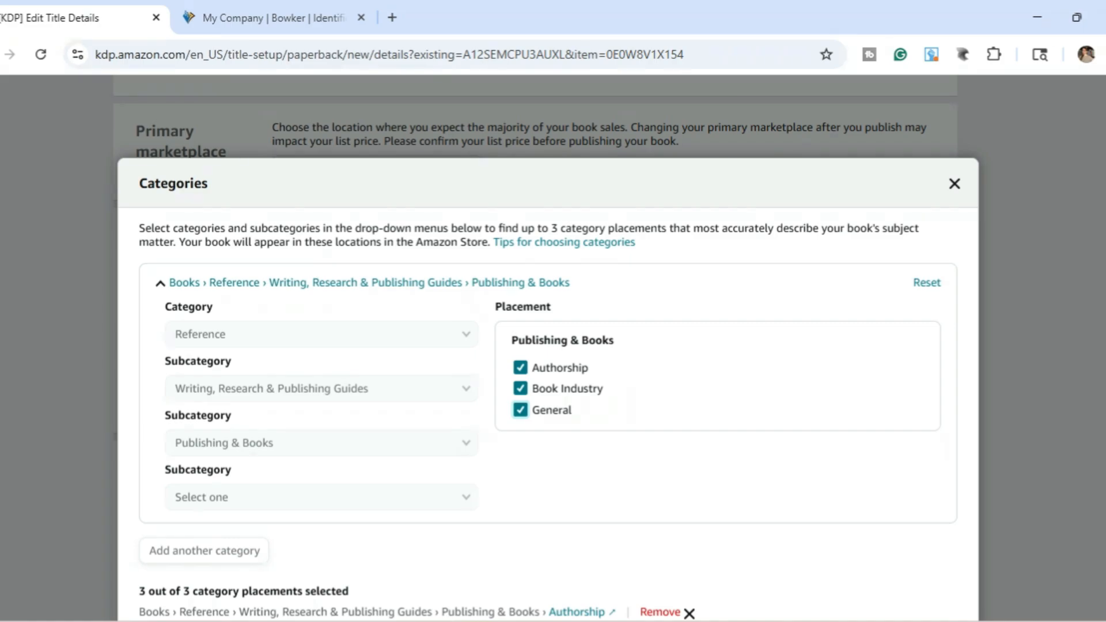
scroll(547, 346, "down", 2)
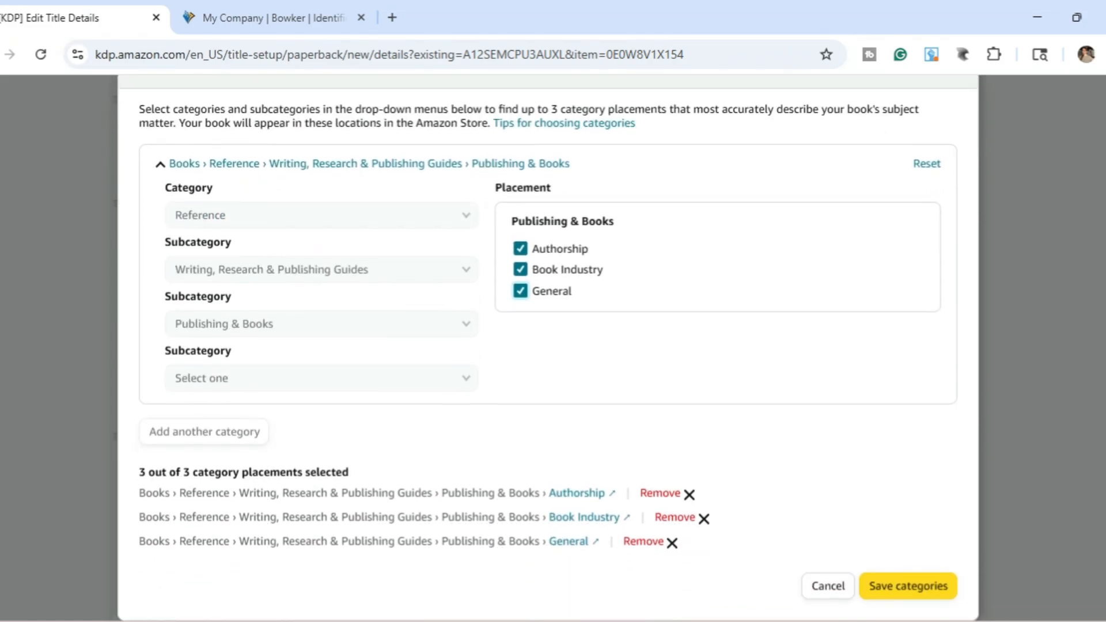
left_click(908, 586)
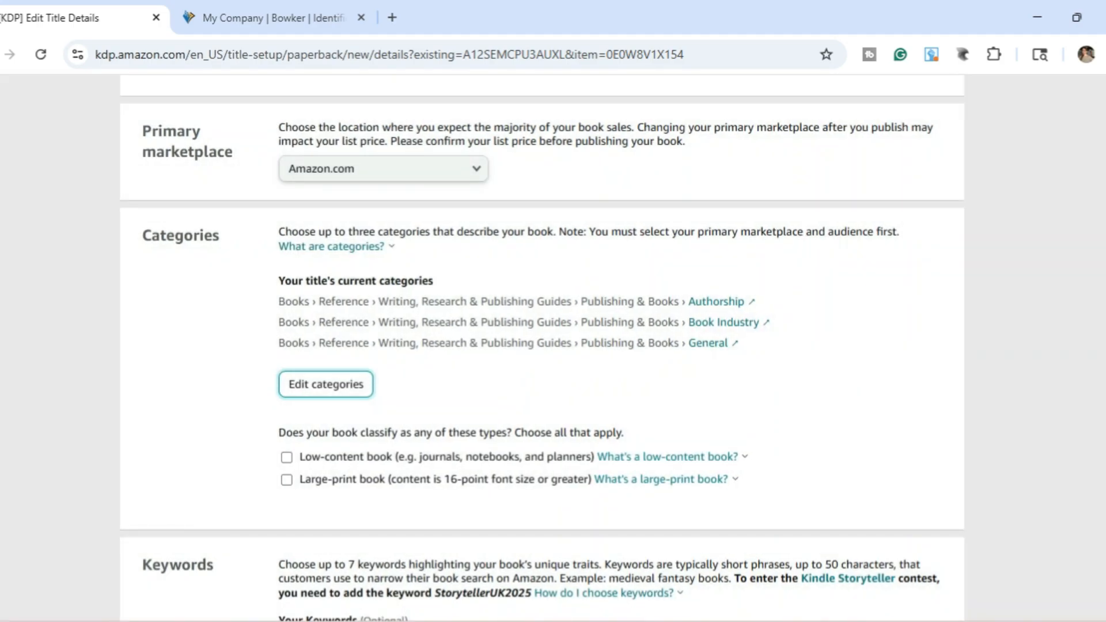
Check the paperback's keywords, publication date and release date settings, and save the details to continue to the content stage
scroll(541, 346, "down", 7)
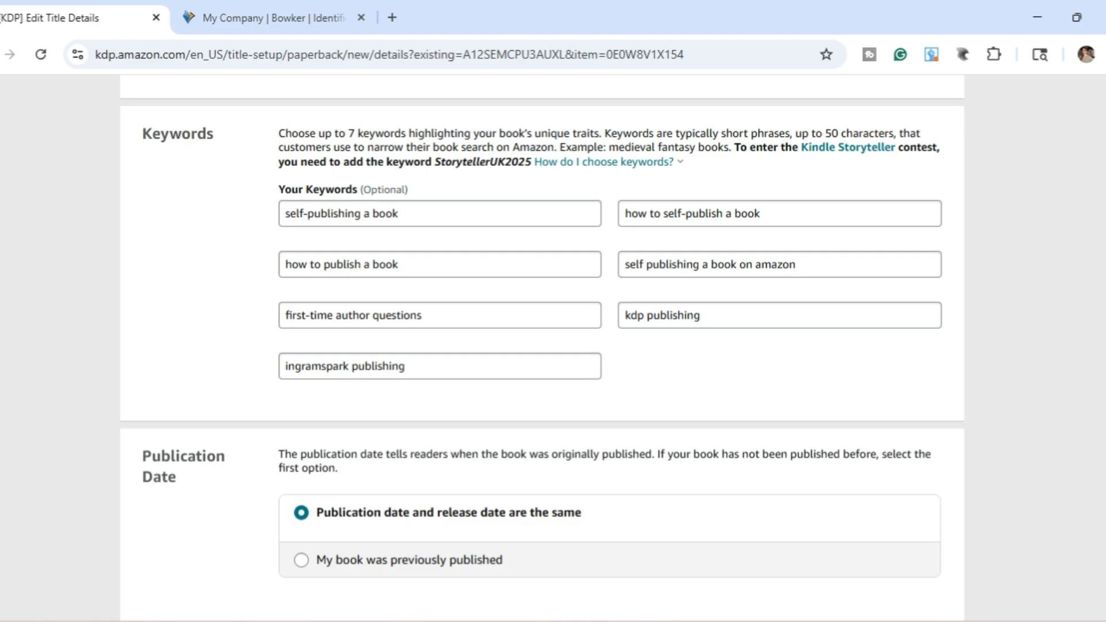
scroll(542, 345, "down", 3)
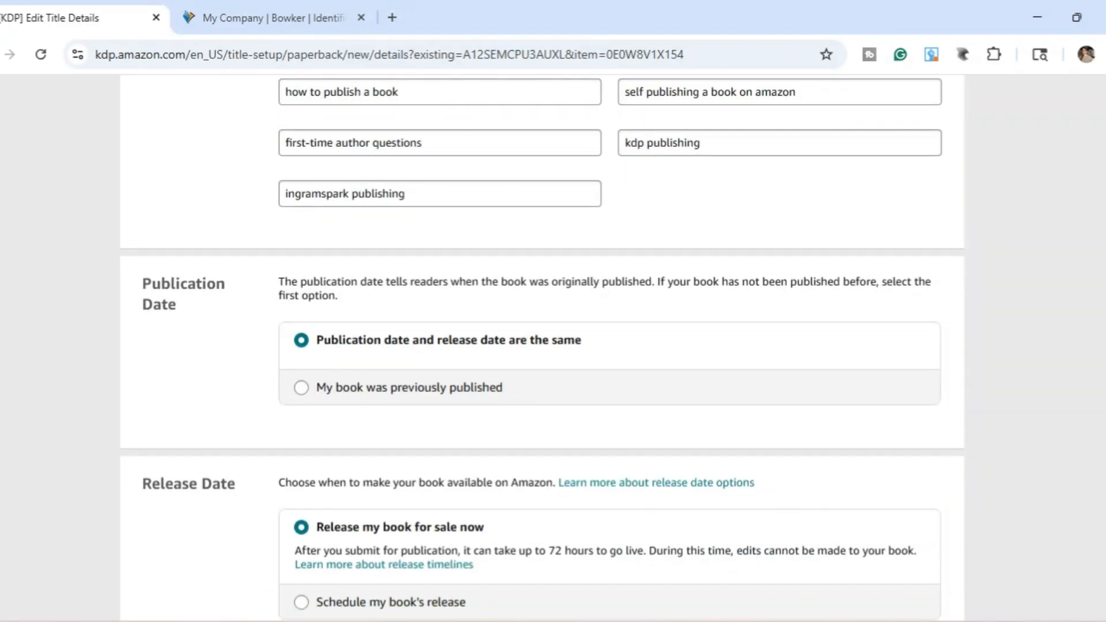
scroll(541, 345, "down", 2)
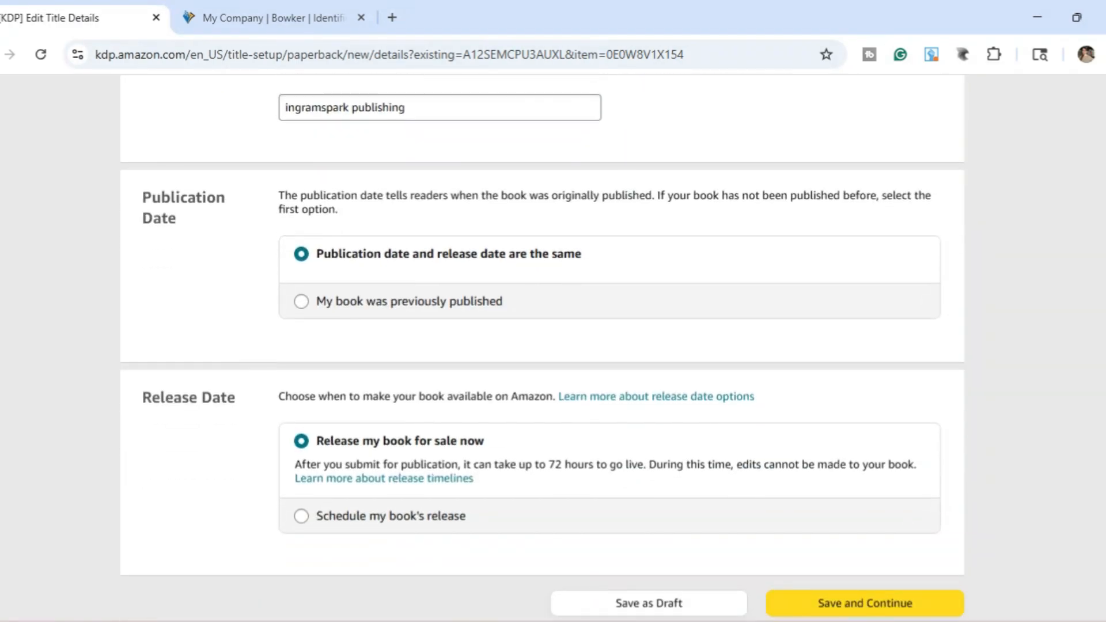
left_click_drag(143, 198, 177, 219)
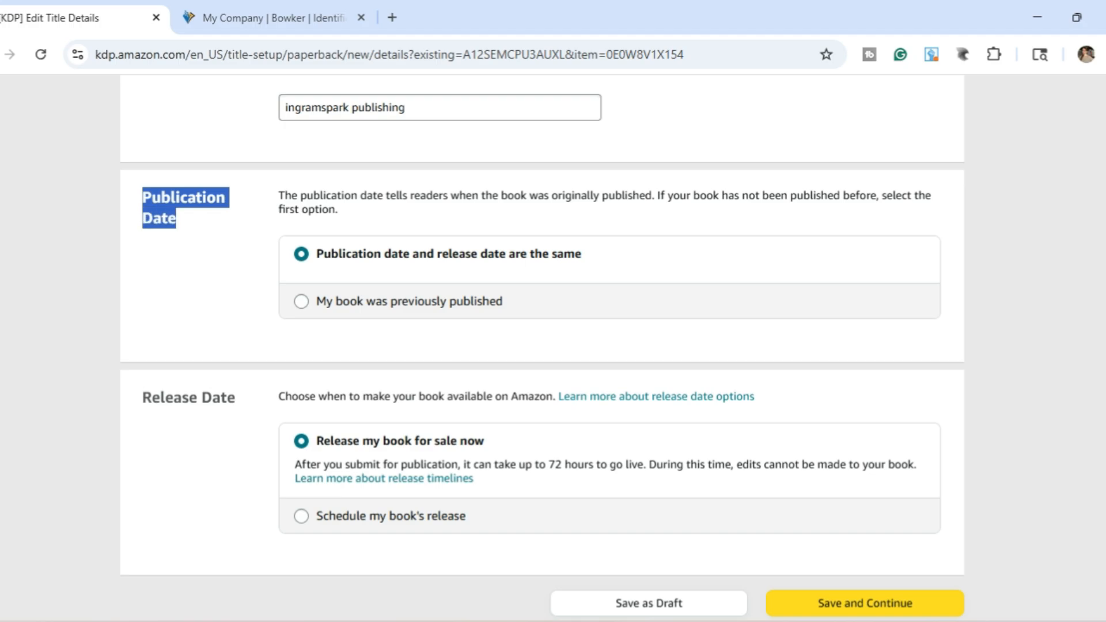
left_click(190, 225)
left_click_drag(284, 196, 377, 197)
left_click(378, 199)
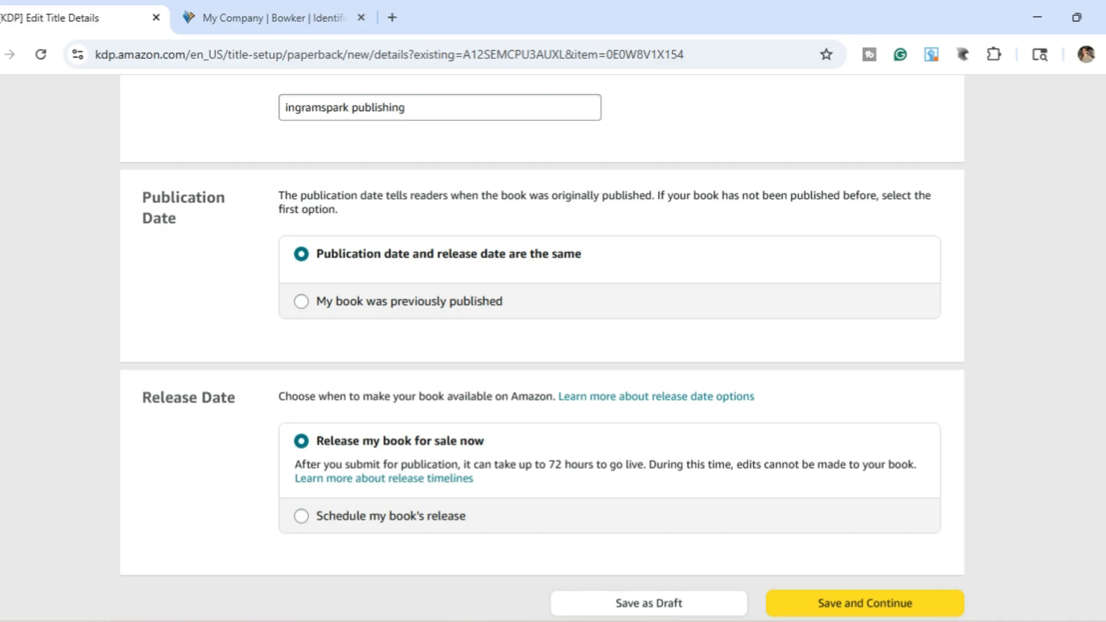
scroll(542, 346, "down", 5)
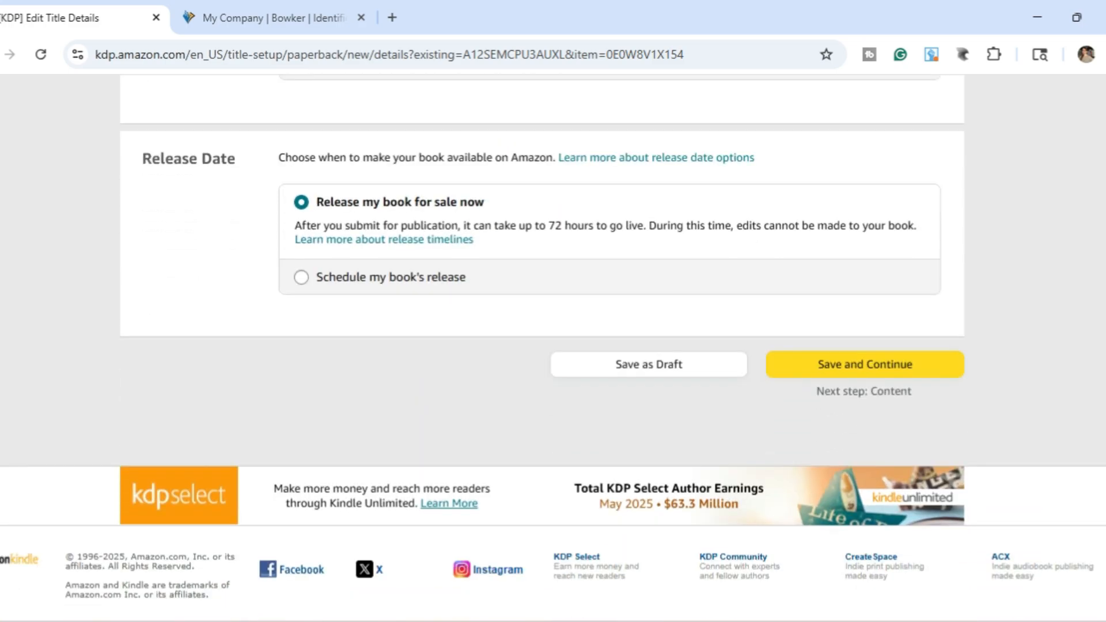
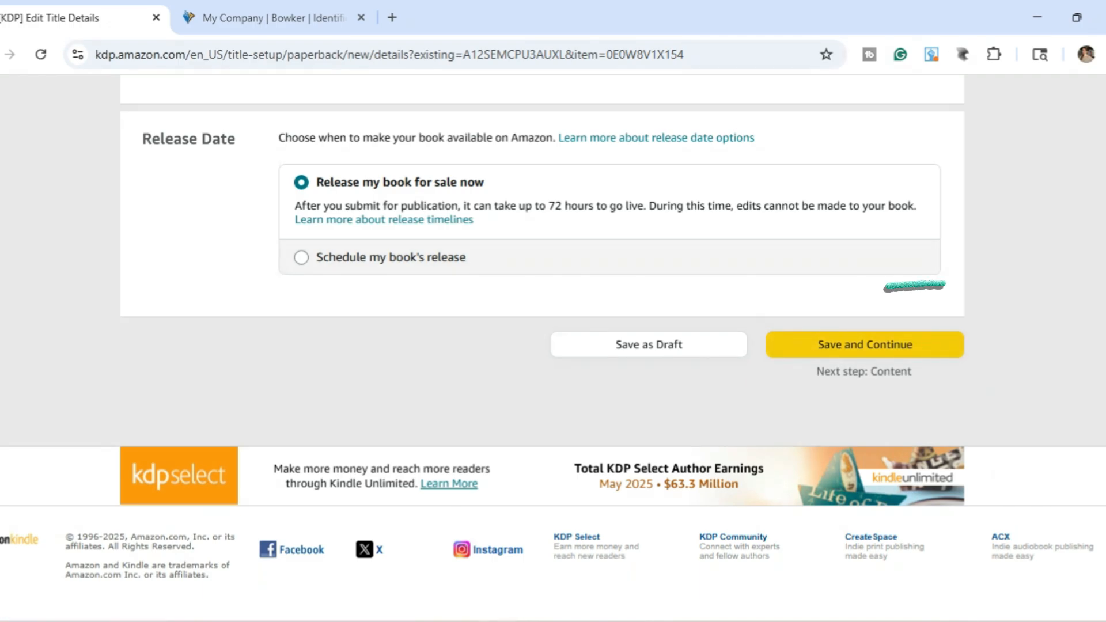
left_click(864, 344)
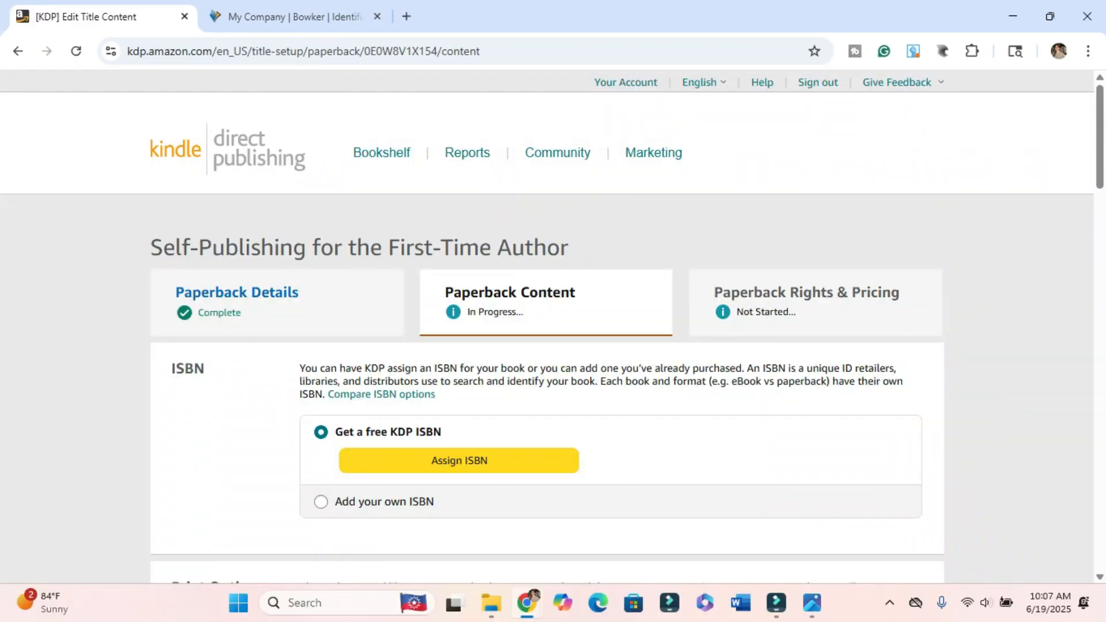
scroll(552, 323, "down", 2)
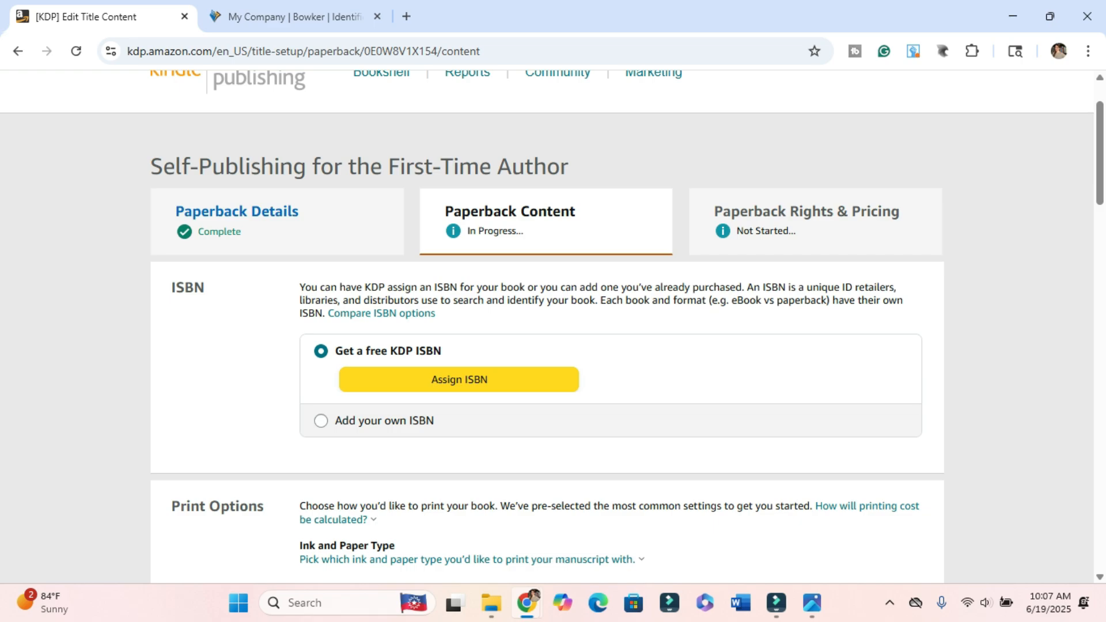
left_click(320, 421)
scroll(320, 421, "down", 2)
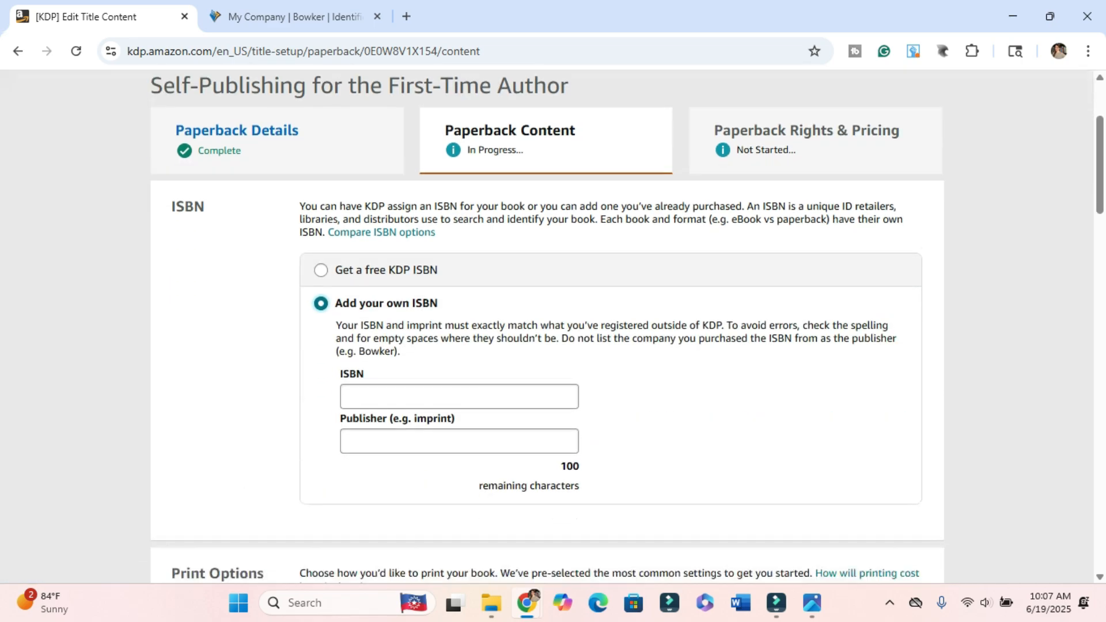
left_click(459, 441)
type("MK Williams Publishing, LLC")
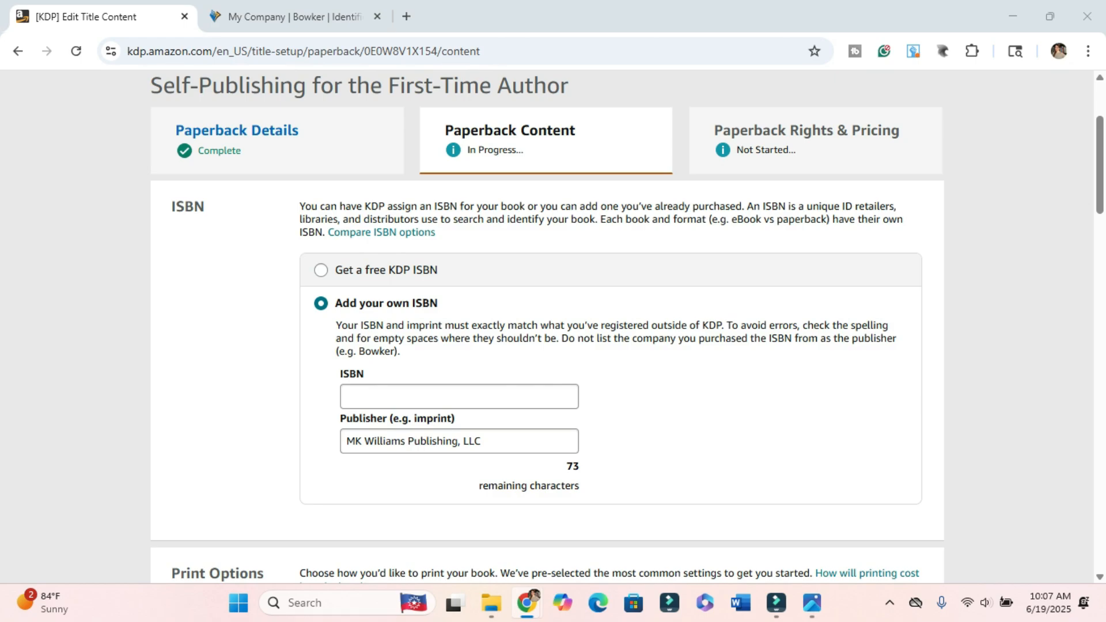
left_click(459, 396)
key("ctrl+v")
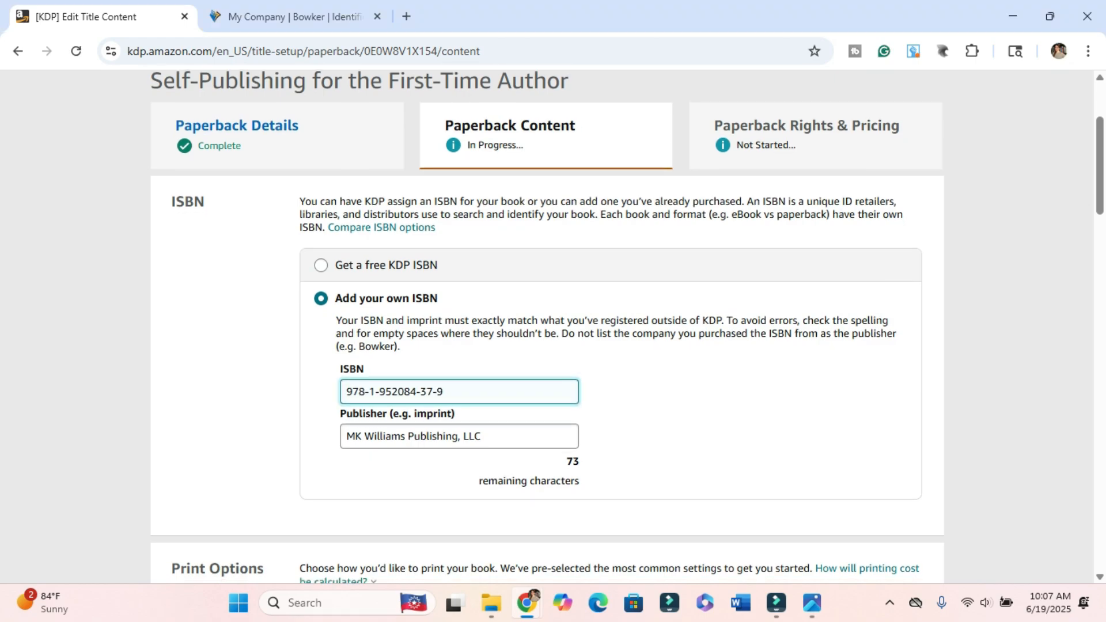
Set the print options to black & white interior with cream paper and a 5.5 x 8.5 in trim size
scroll(628, 327, "down", 4)
scroll(628, 327, "down", 1)
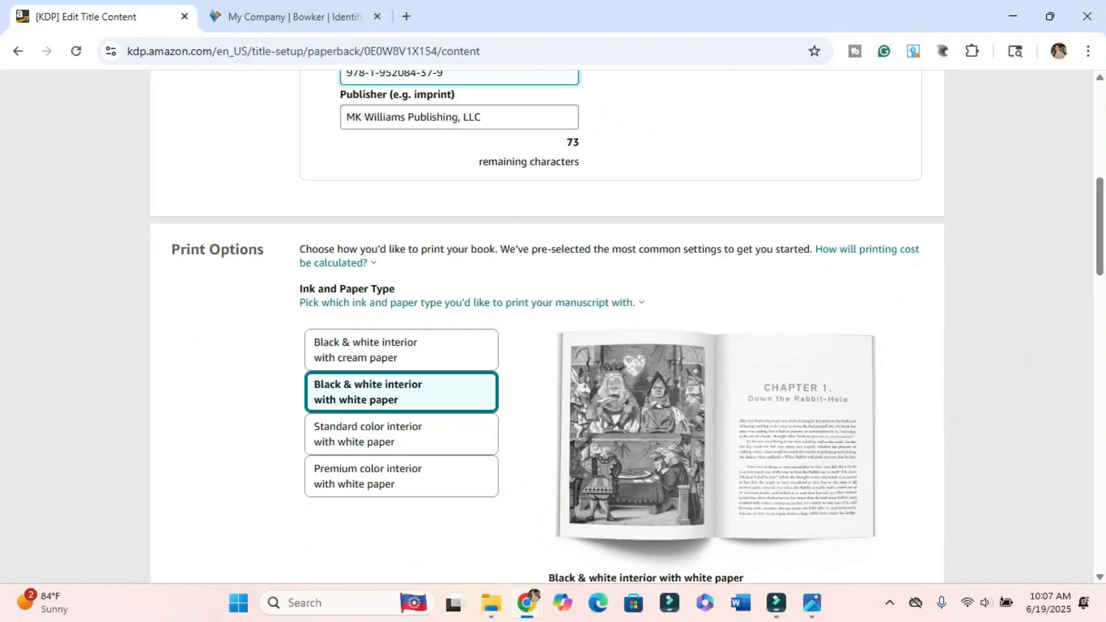
scroll(627, 326, "down", 1)
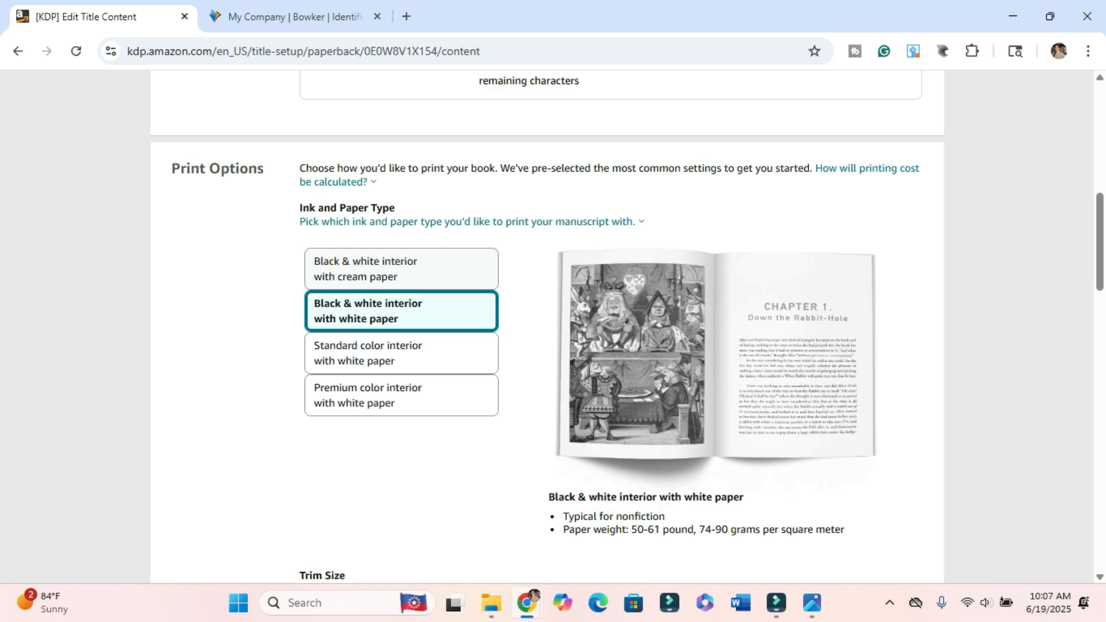
left_click(402, 269)
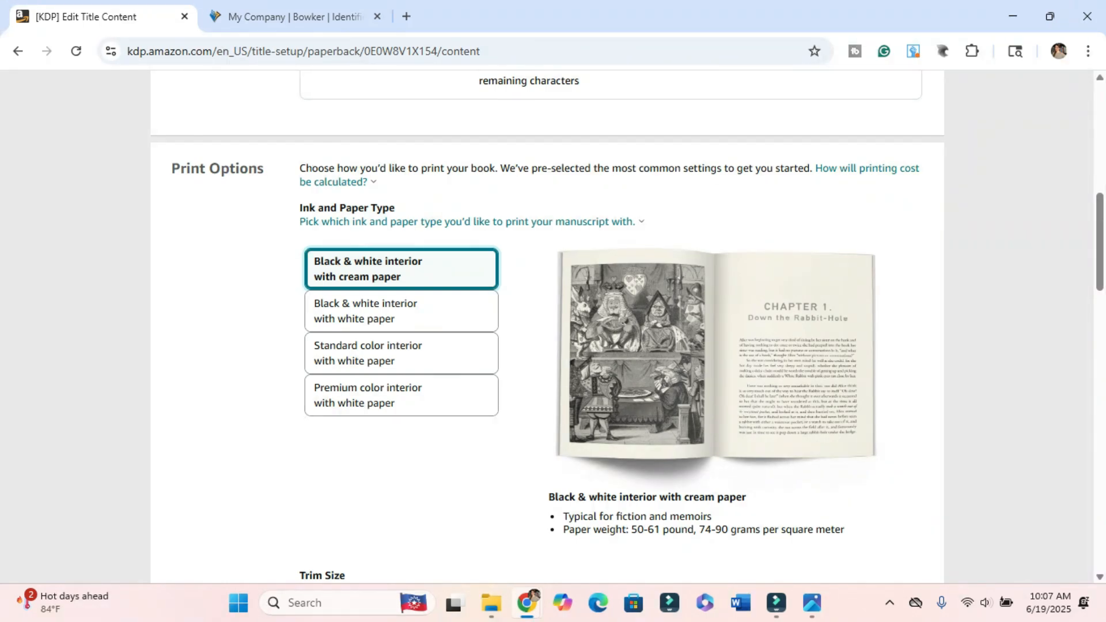
scroll(553, 323, "down", 7)
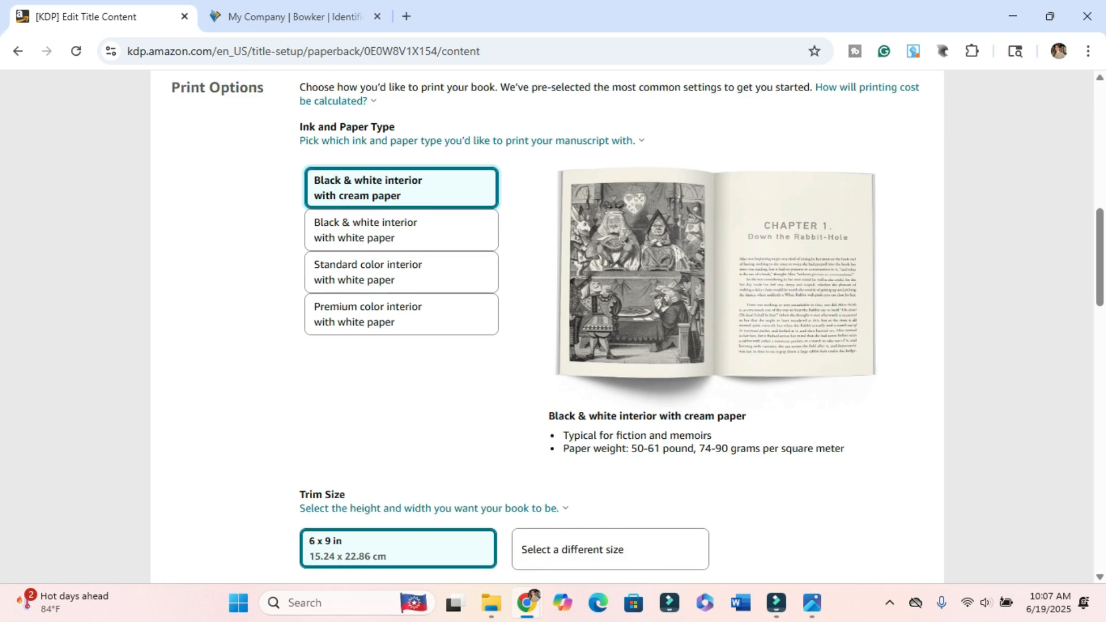
left_click(582, 225)
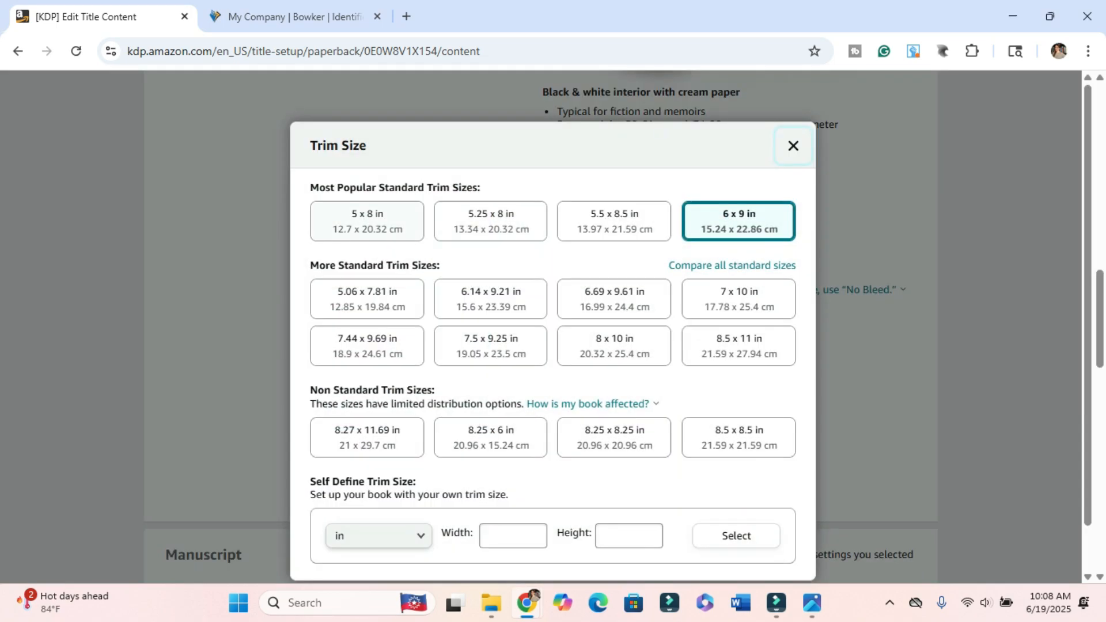
left_click(614, 221)
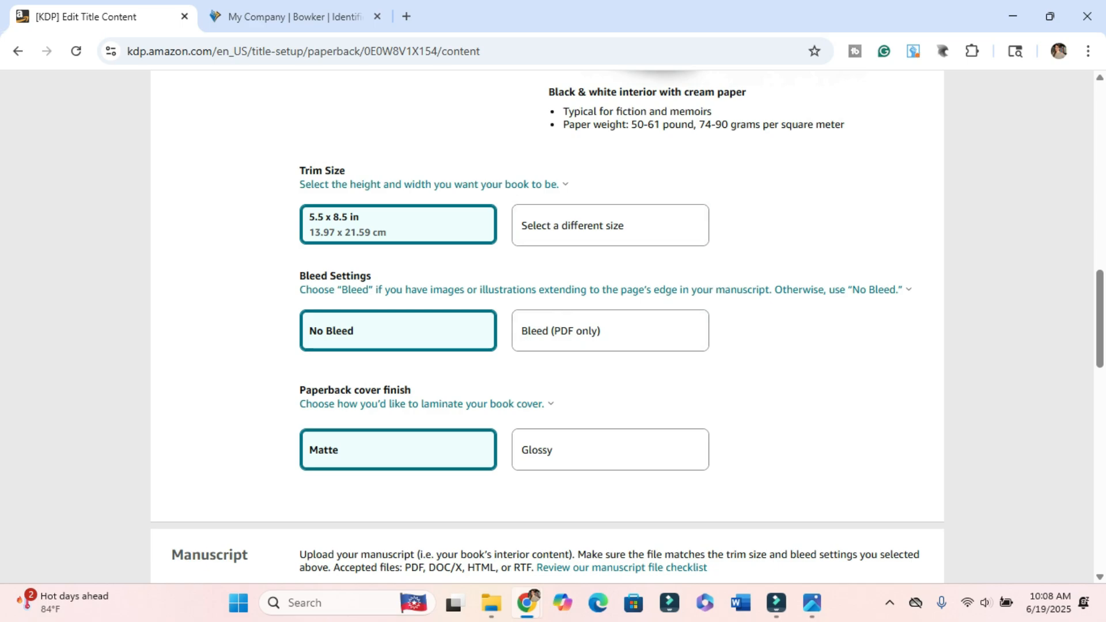
Upload the PDF "Self-Publishing for the First-Time Author PRINT INTERIOR" from the Self Pub folder as the paperback manuscript
scroll(627, 323, "down", 2)
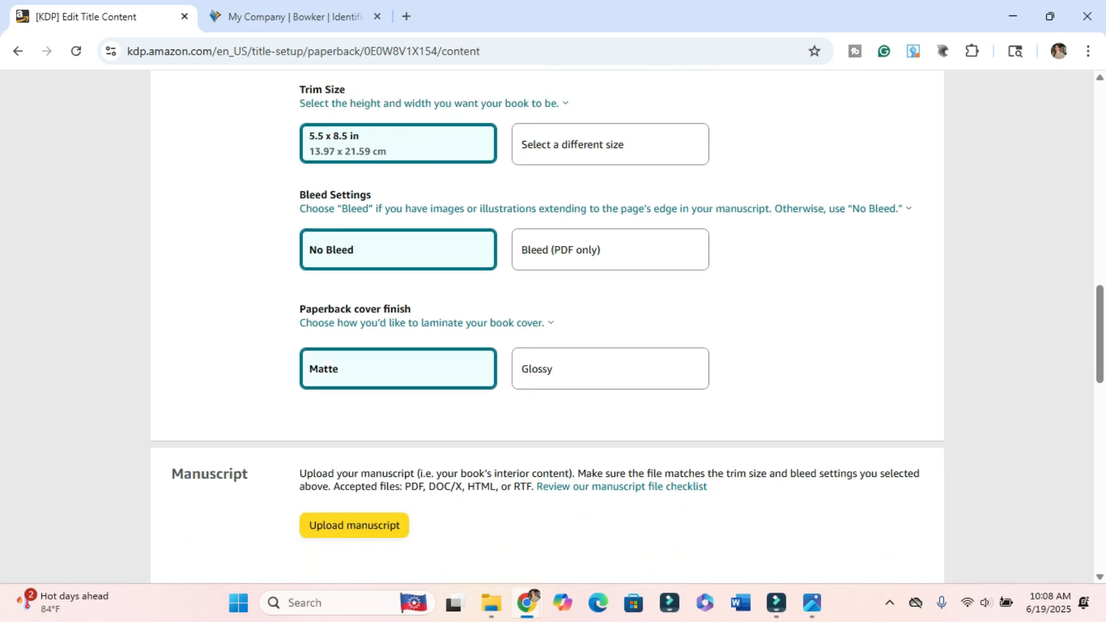
scroll(627, 327, "down", 4)
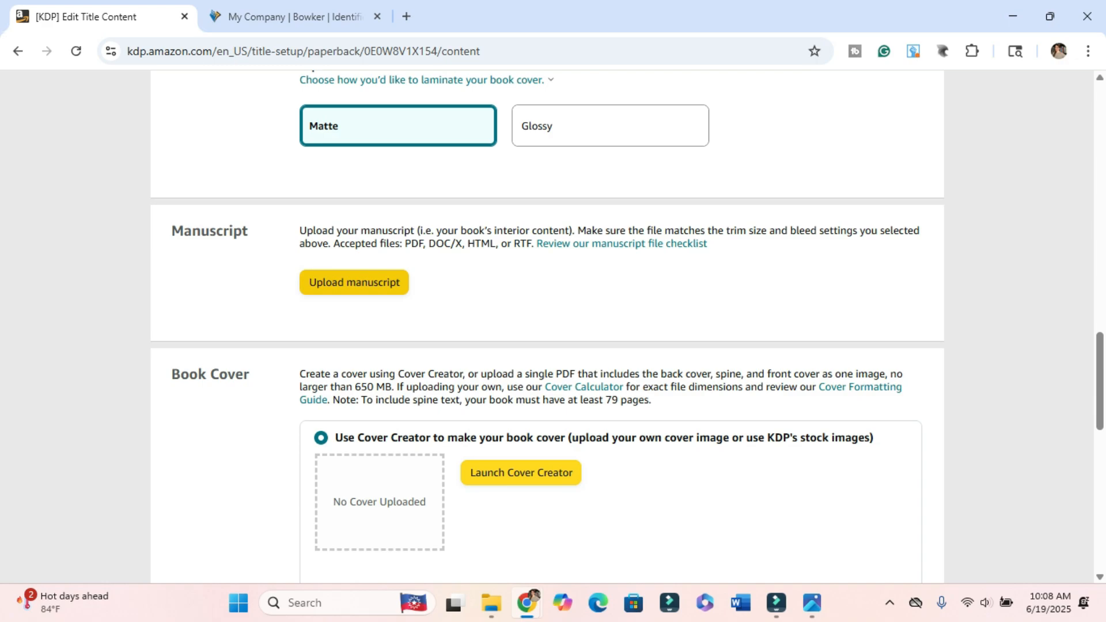
left_click(354, 282)
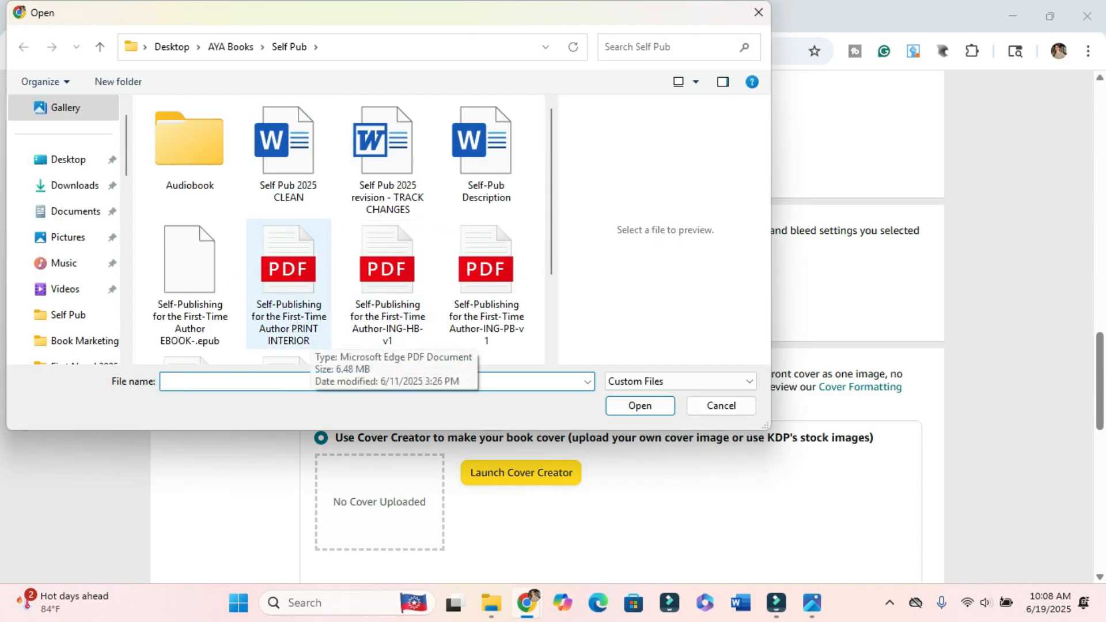
left_click(314, 334)
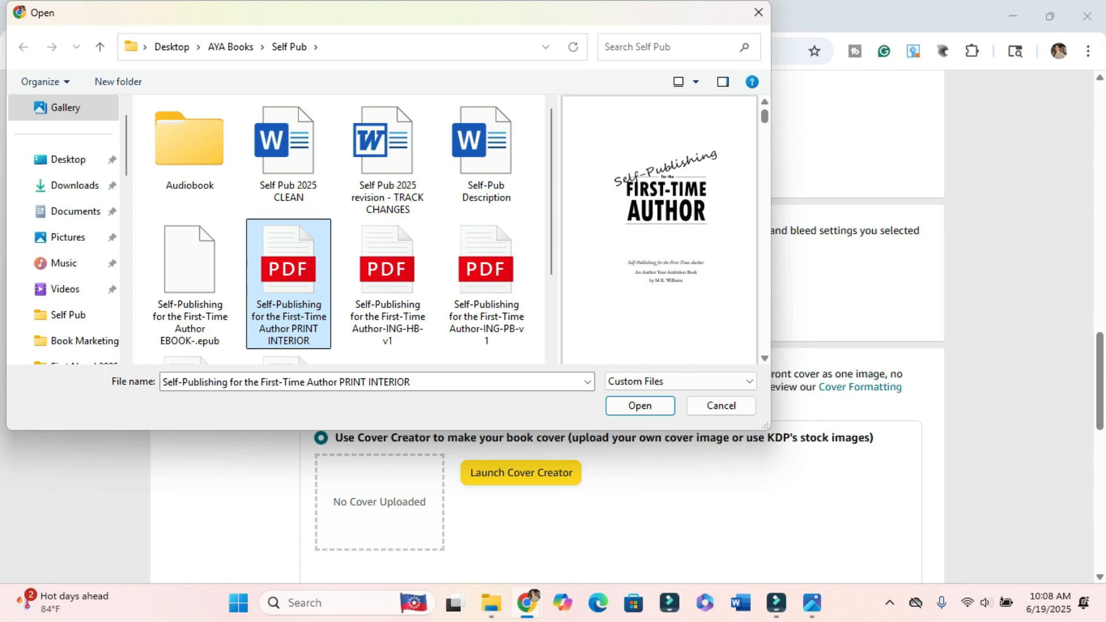
key("Return")
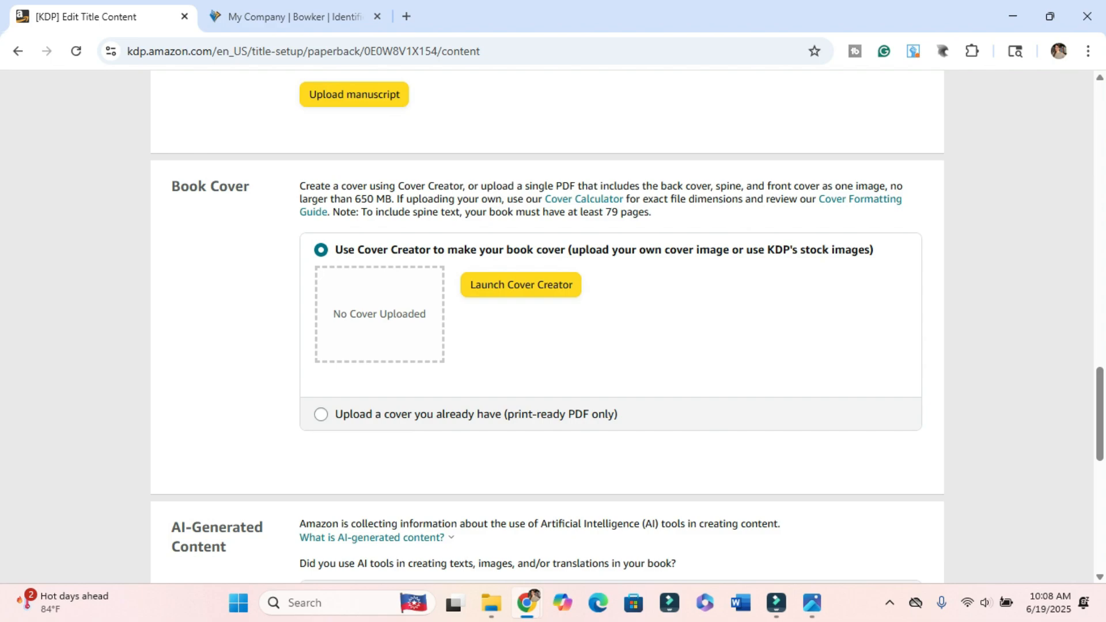
Upload the print-ready cover PDF "Self-Publishing for the First-Time Author-KDP-PB-v1" and indicate that the cover has a barcode
left_click_drag(306, 186, 488, 186)
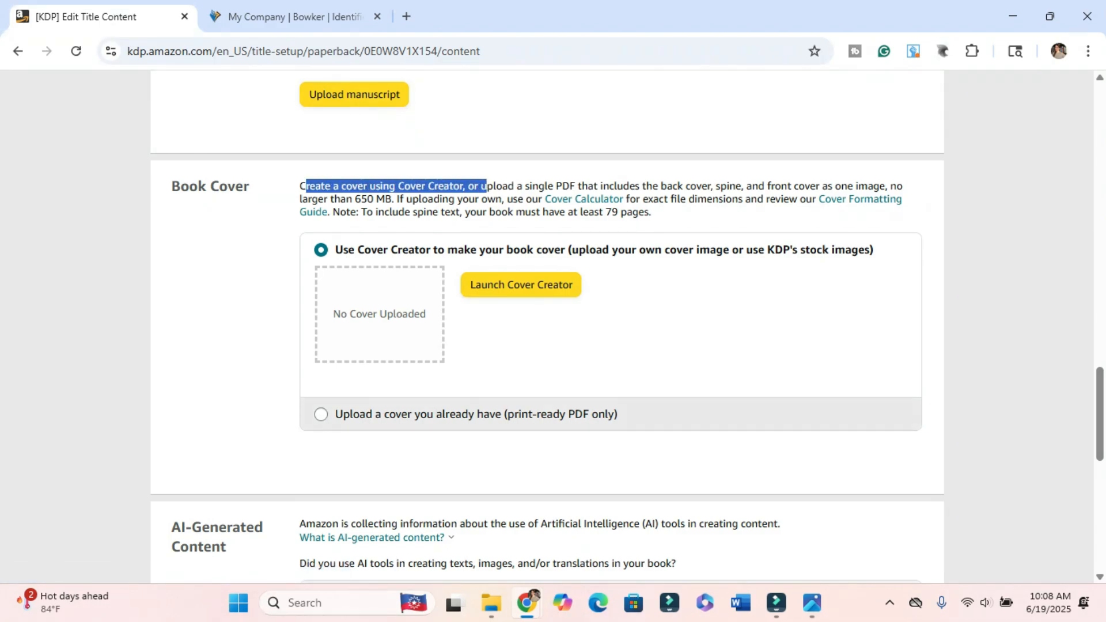
left_click(476, 414)
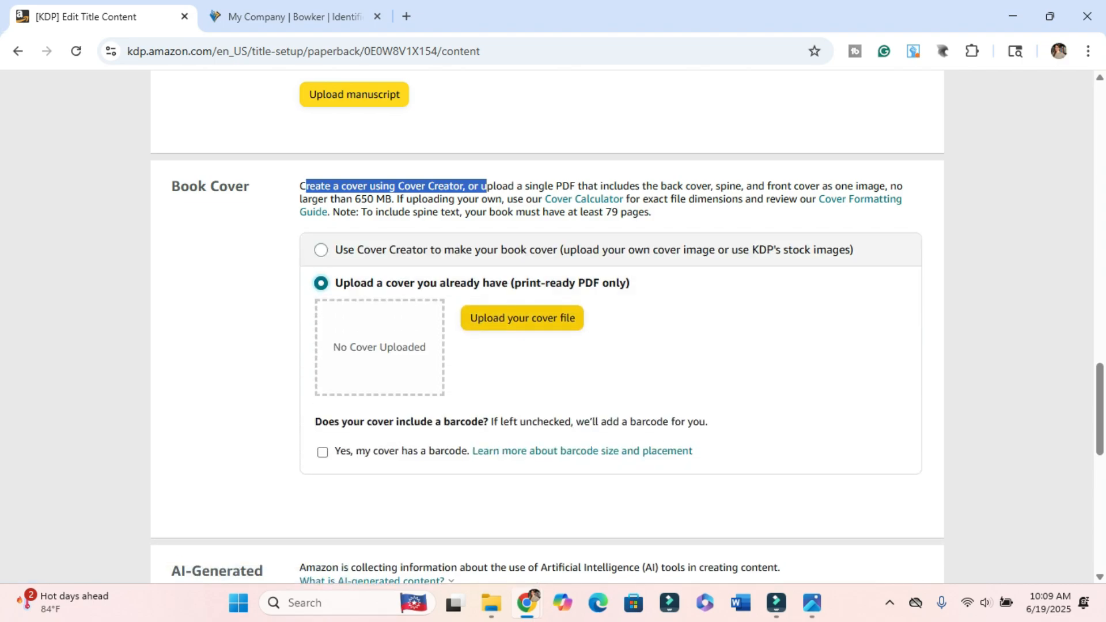
left_click(522, 318)
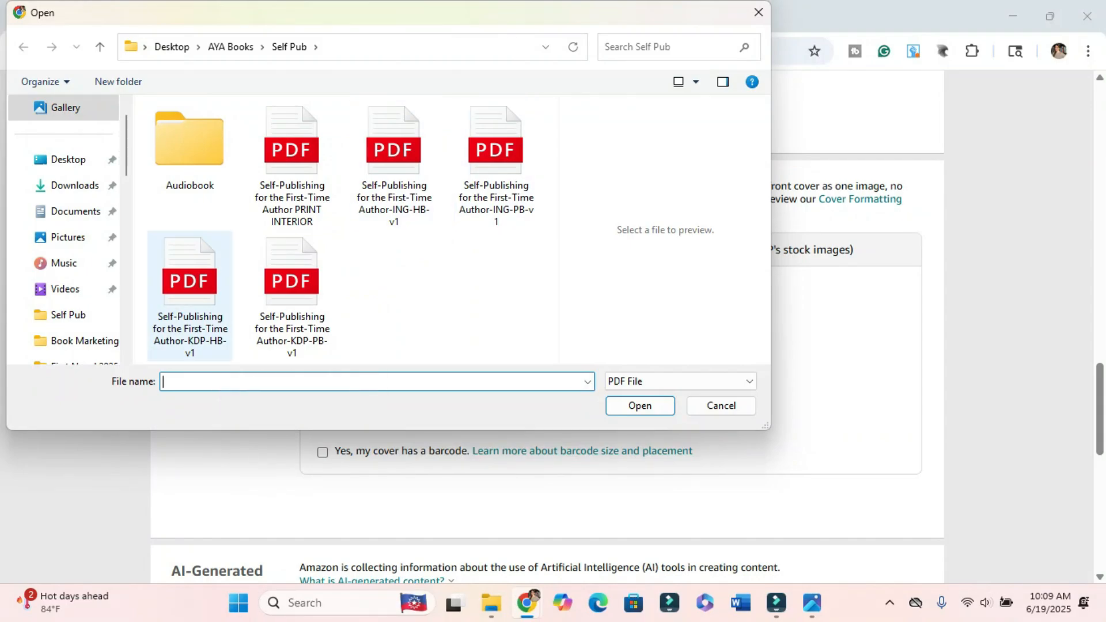
left_click(292, 297)
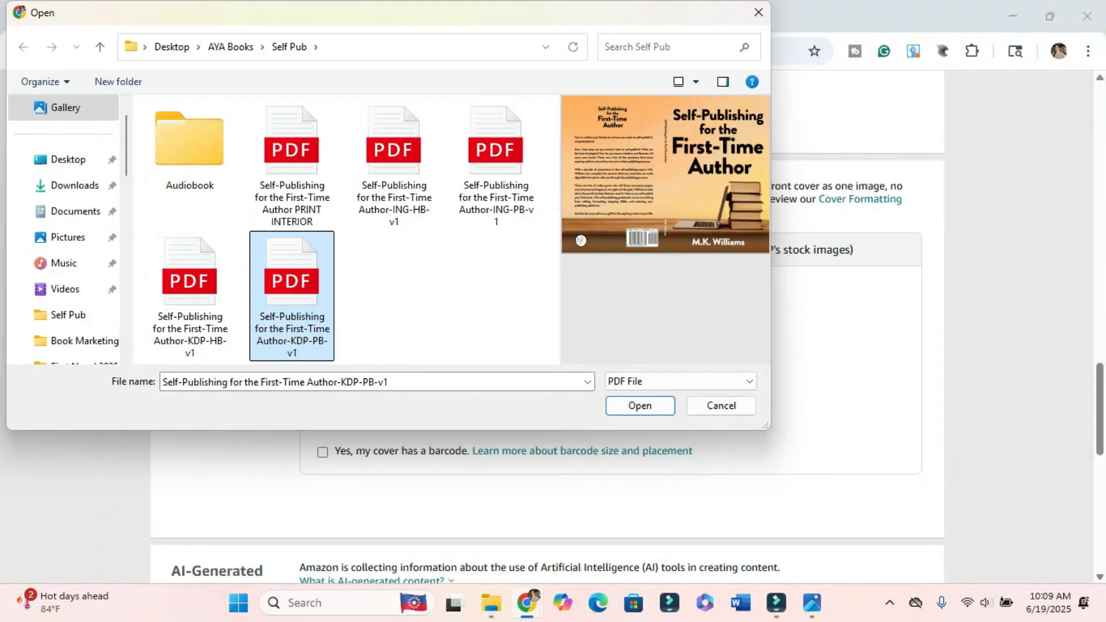
key("Return")
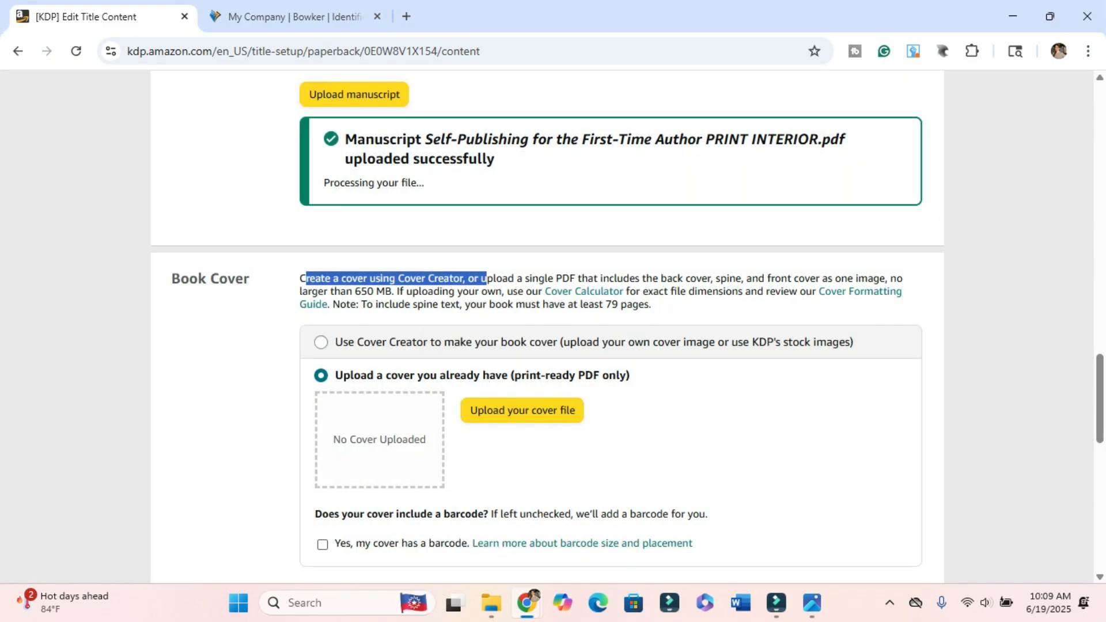
left_click(322, 544)
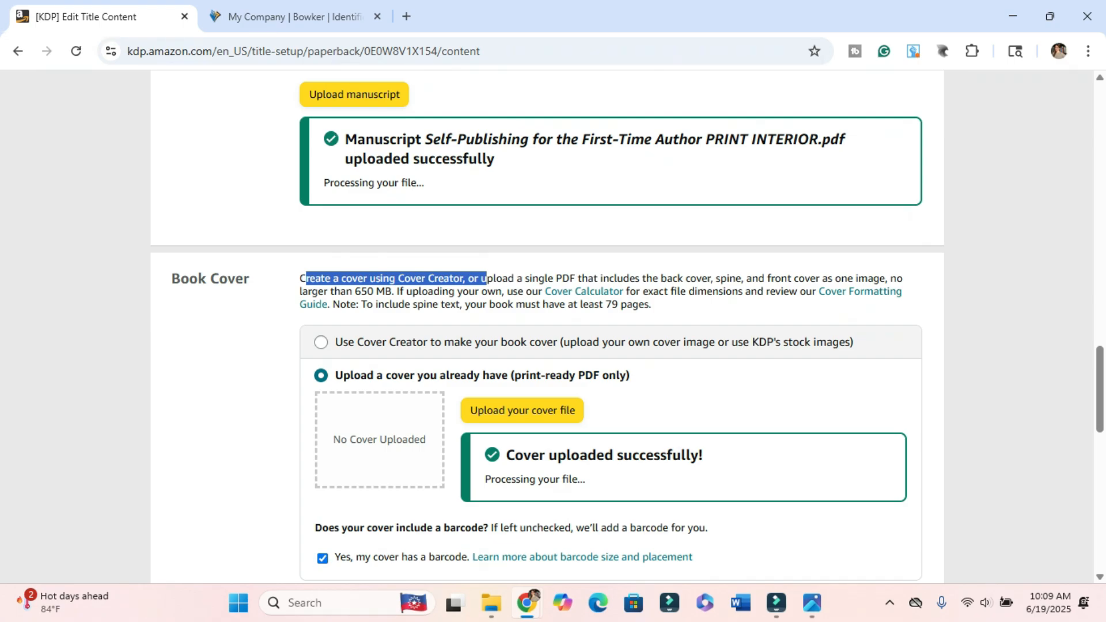
Check the manuscript and cover upload status, and answer No to using AI tools in creating the book
scroll(547, 322, "down", 3)
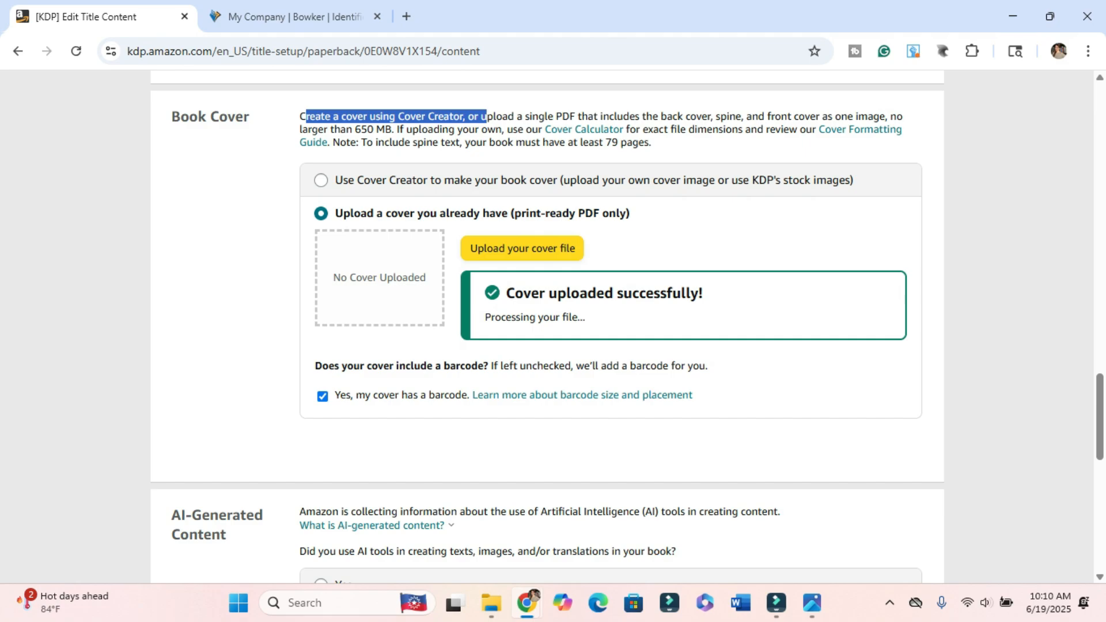
scroll(548, 322, "up", 5)
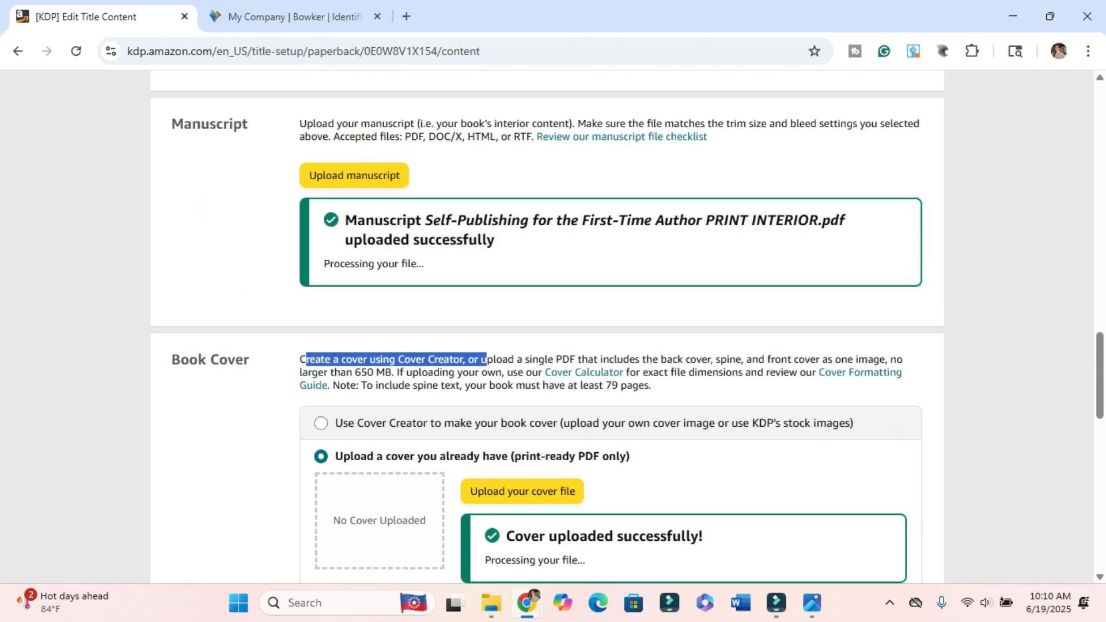
scroll(548, 322, "down", 2)
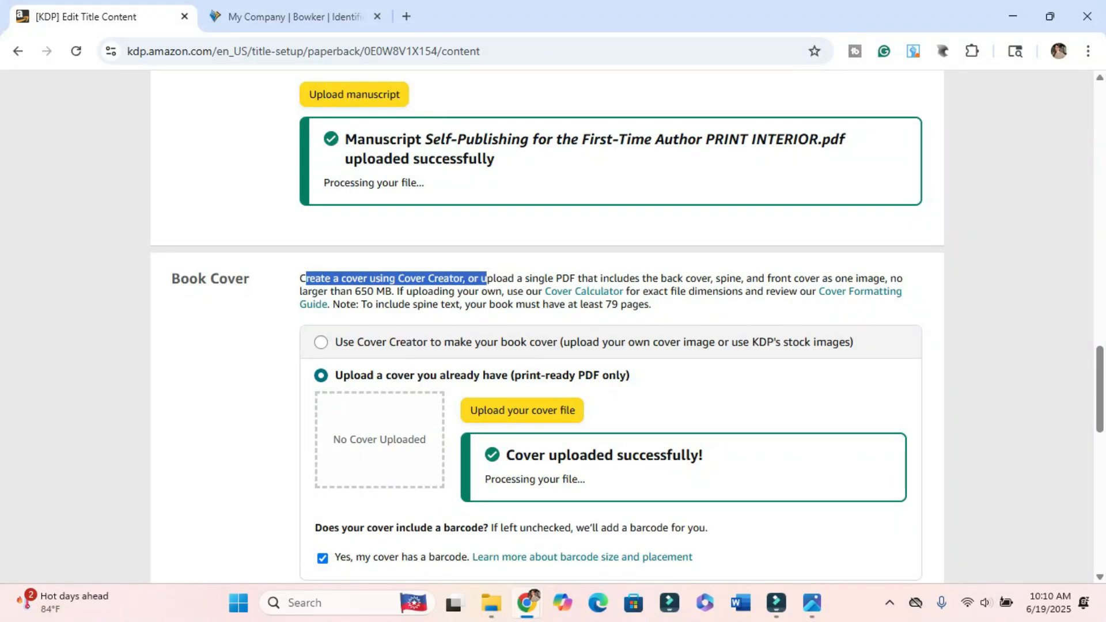
scroll(547, 322, "down", 7)
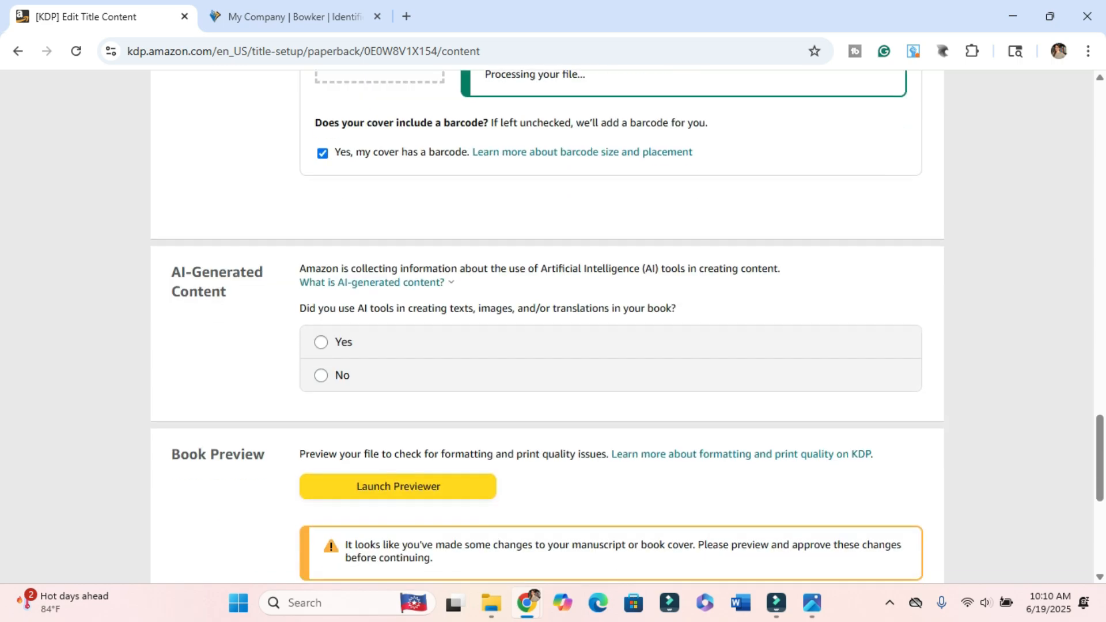
left_click(320, 375)
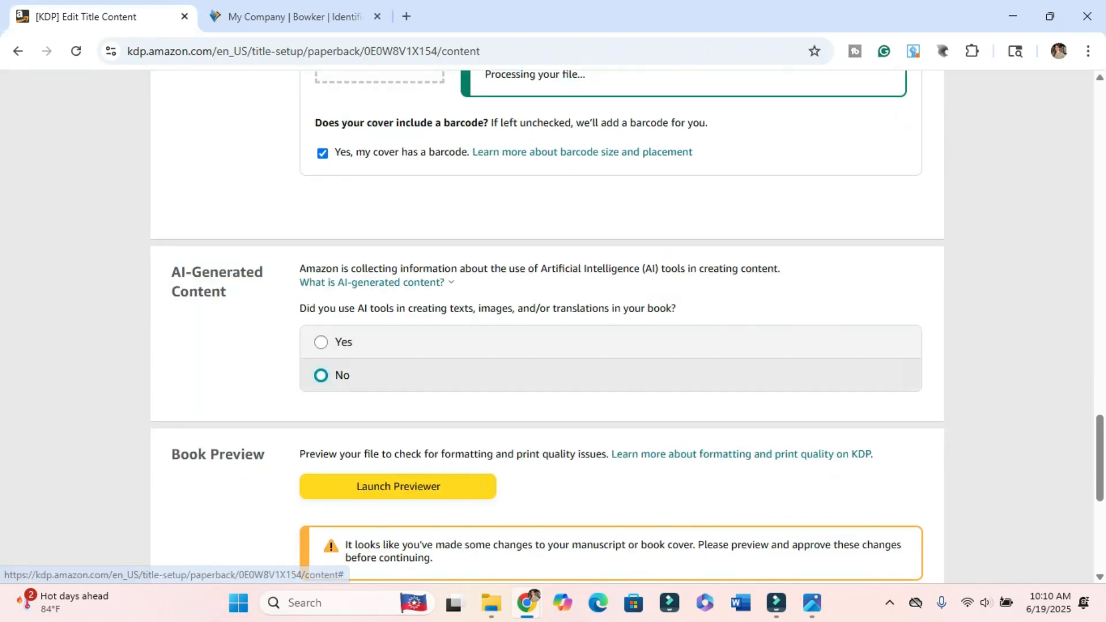
scroll(547, 322, "down", 3)
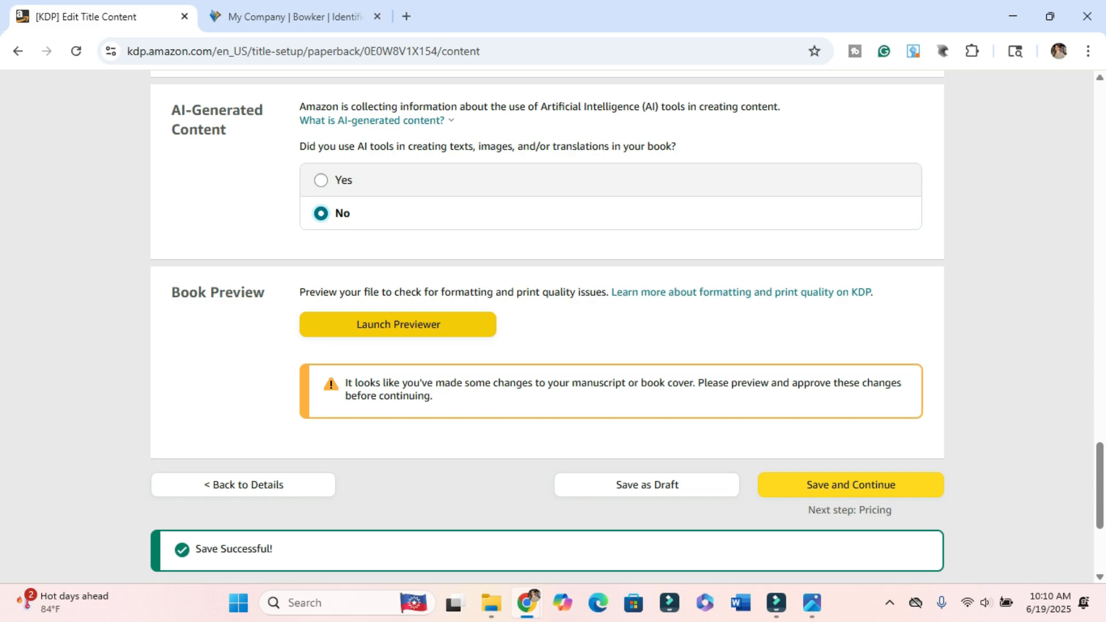
Open the paperback in the Print Previewer and examine the cover, front matter and interior pages against the margin guides
left_click(397, 325)
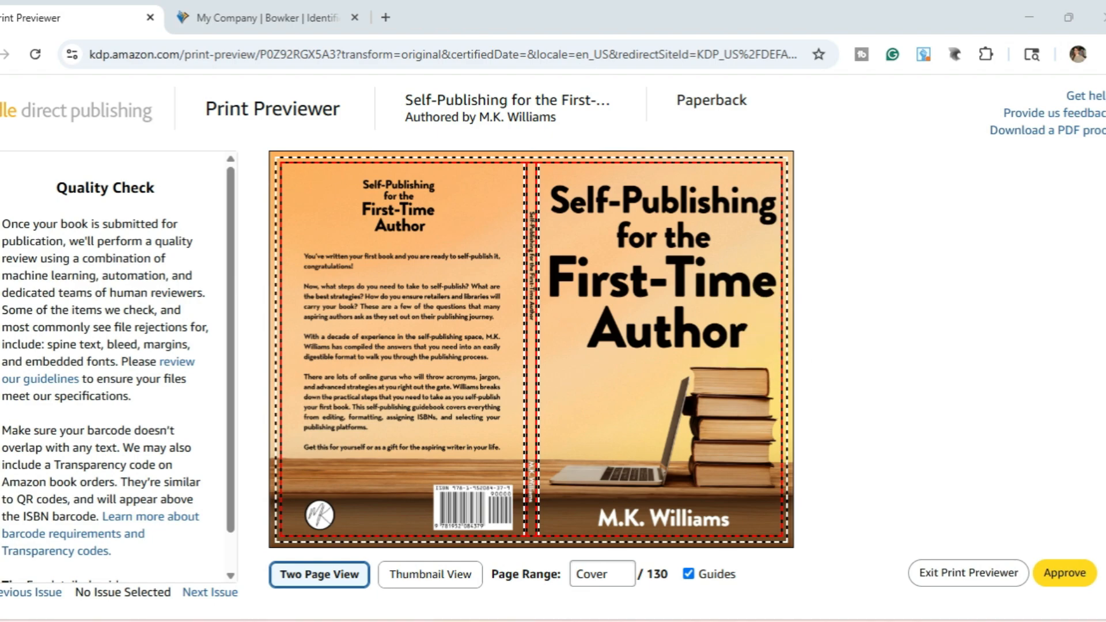
mouse_move(766, 335)
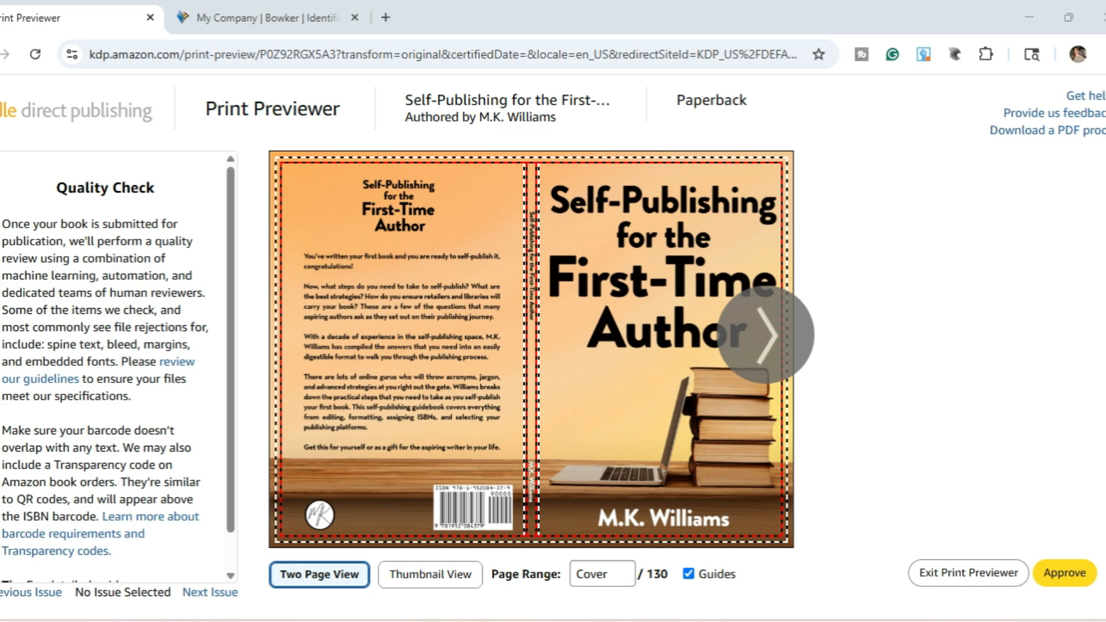
left_click(766, 335)
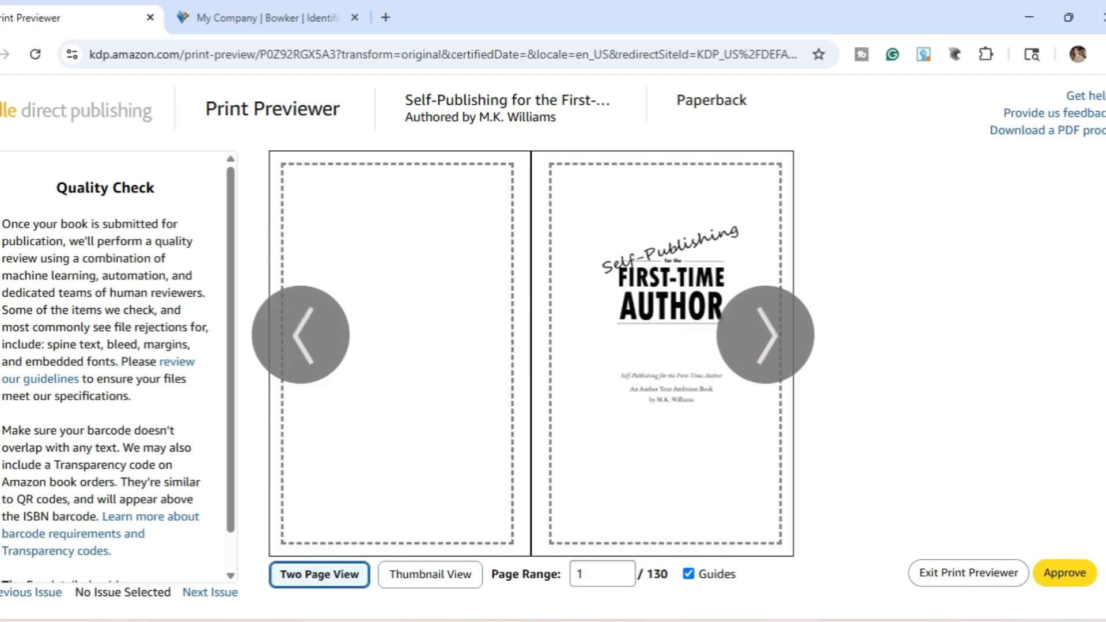
left_click(766, 335)
left_click(766, 335)
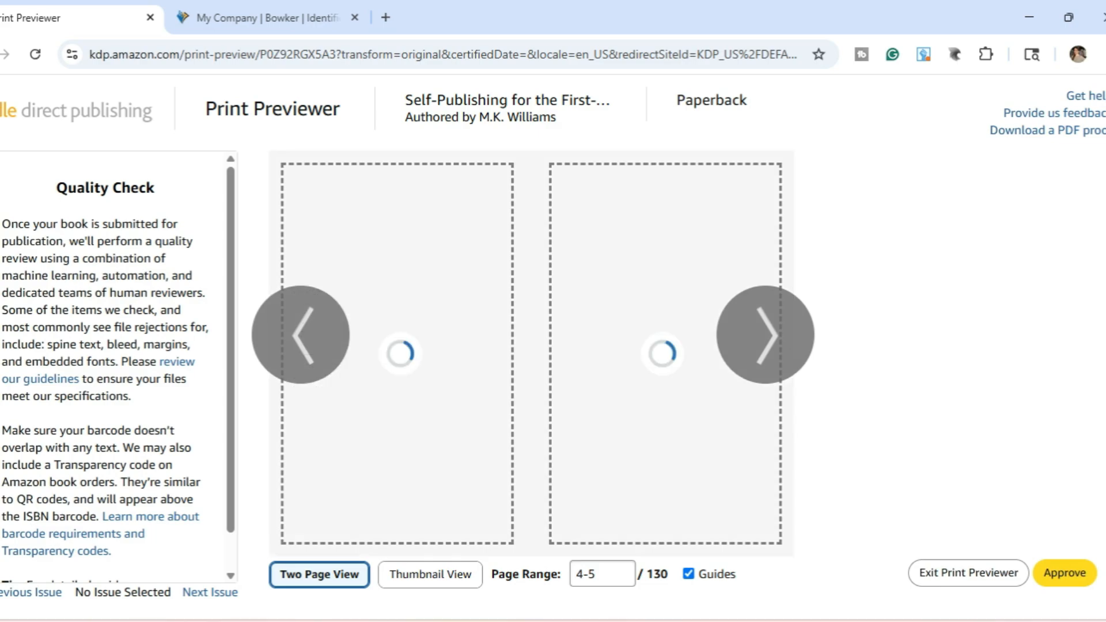
left_click(301, 335)
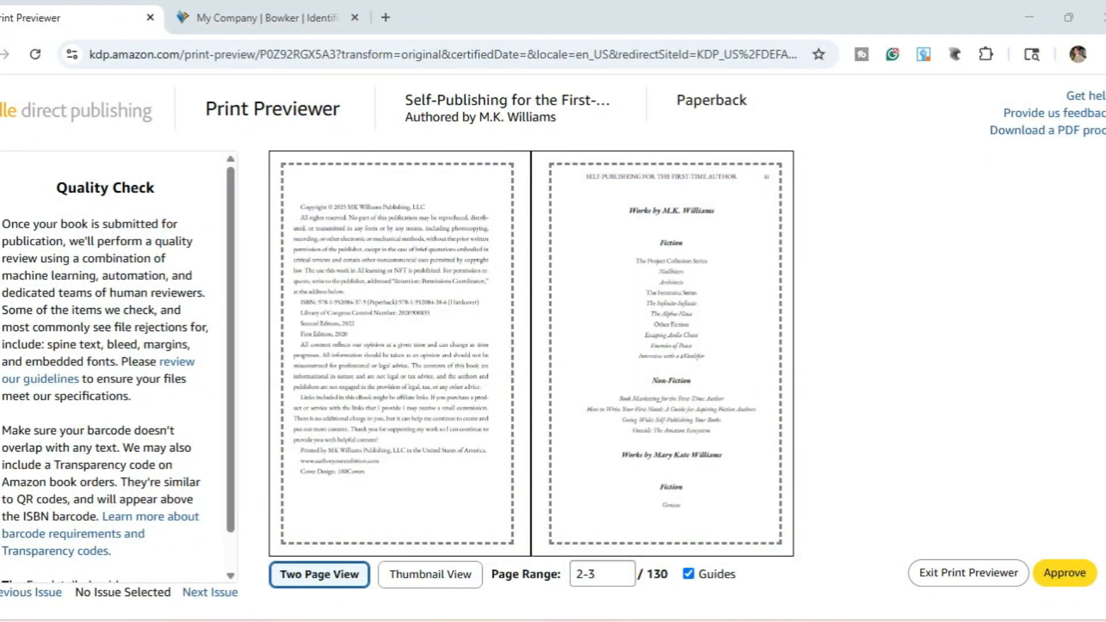
left_click(765, 335)
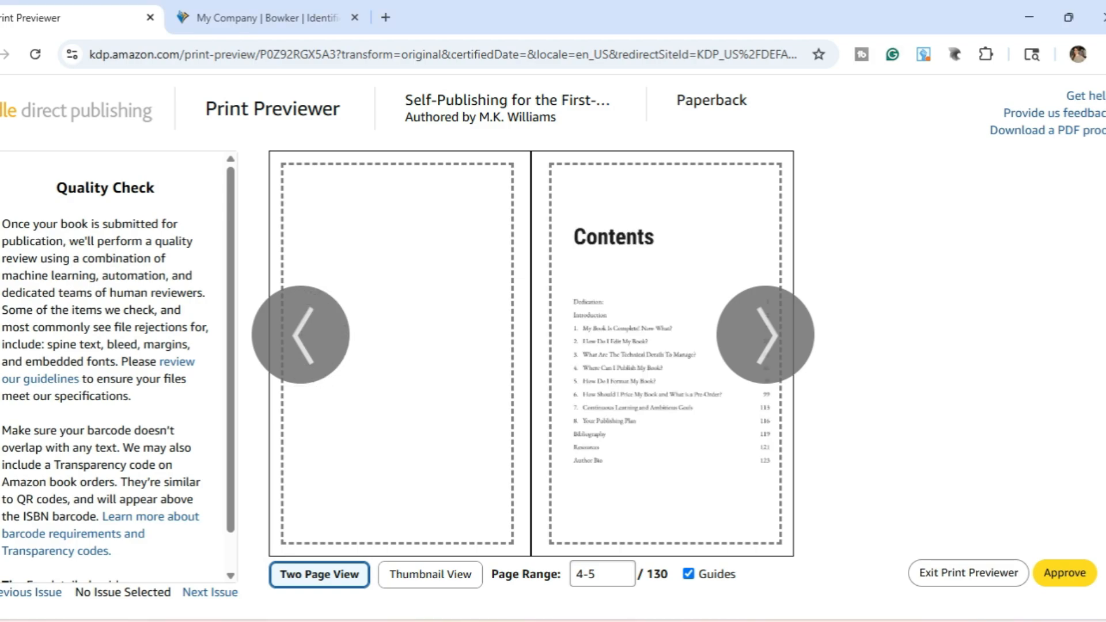
left_click(765, 334)
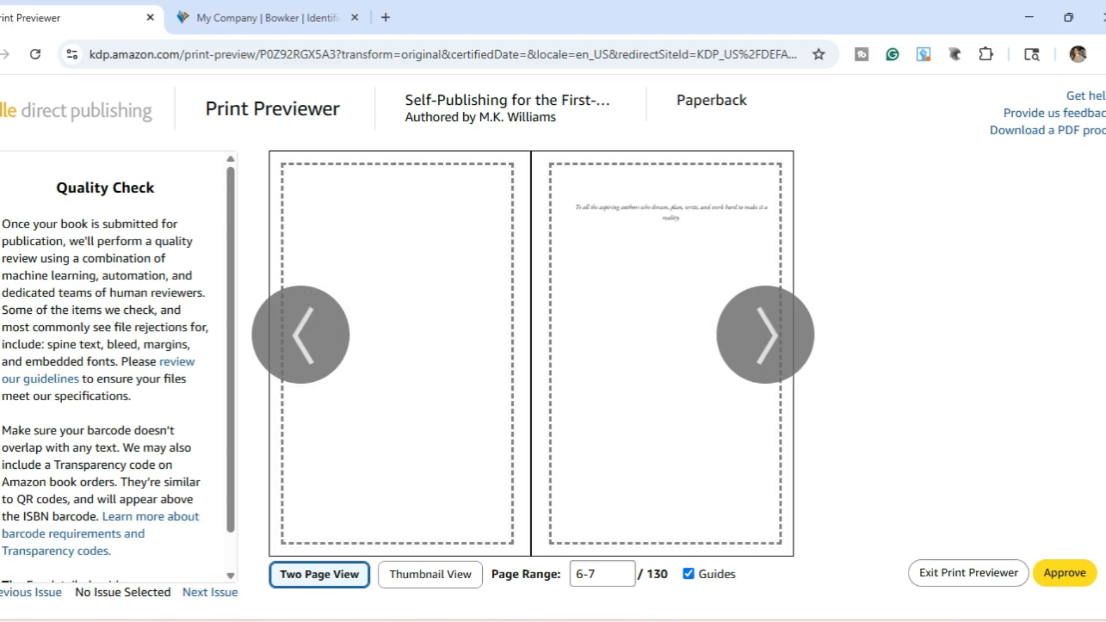
left_click(765, 335)
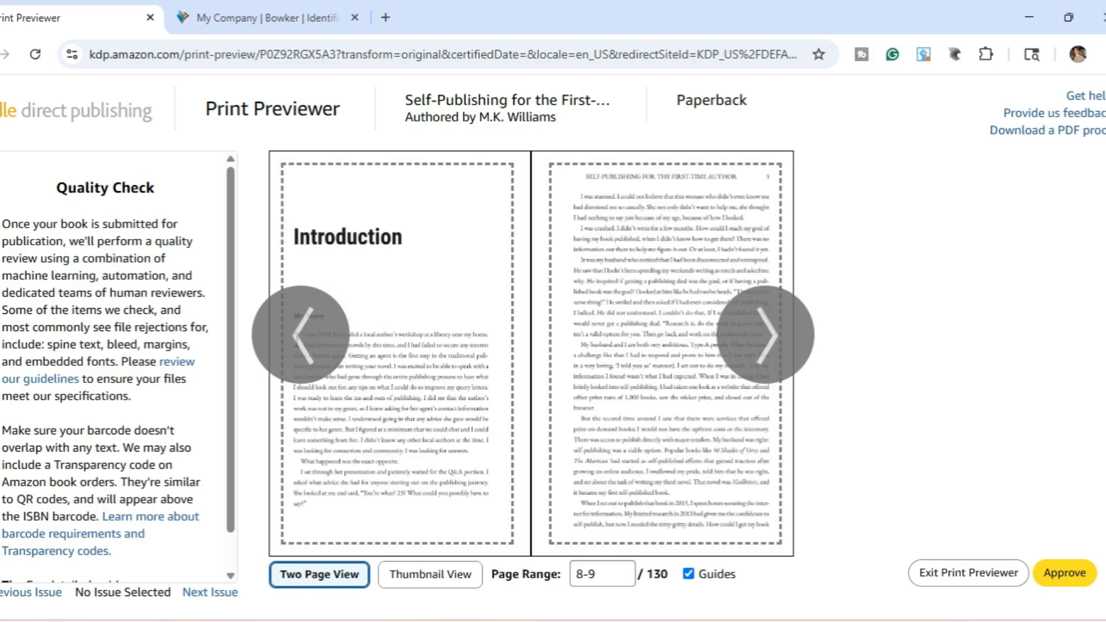
left_click(765, 335)
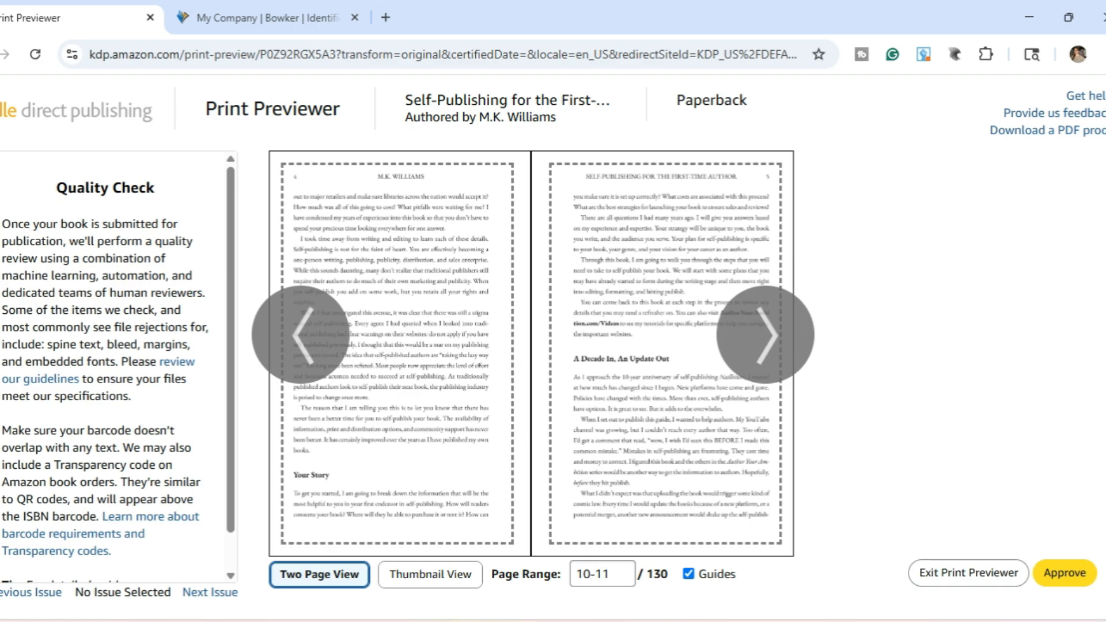
left_click(765, 335)
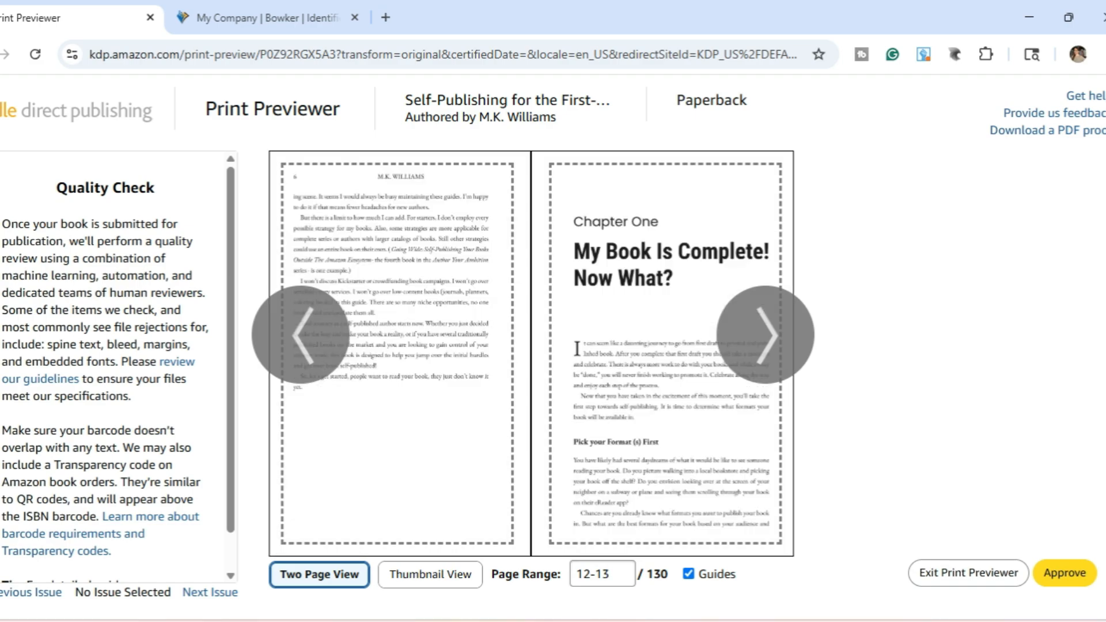
left_click(765, 335)
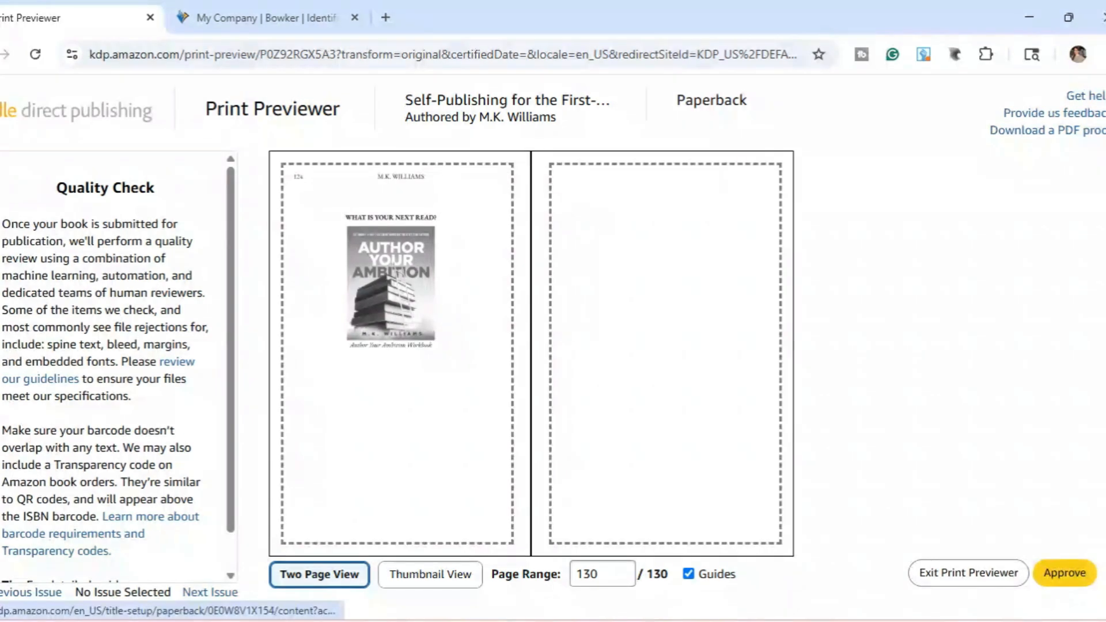
Approve the print proof, check the printing cost summary, and save the paperback content to continue to pricing
left_click(1065, 573)
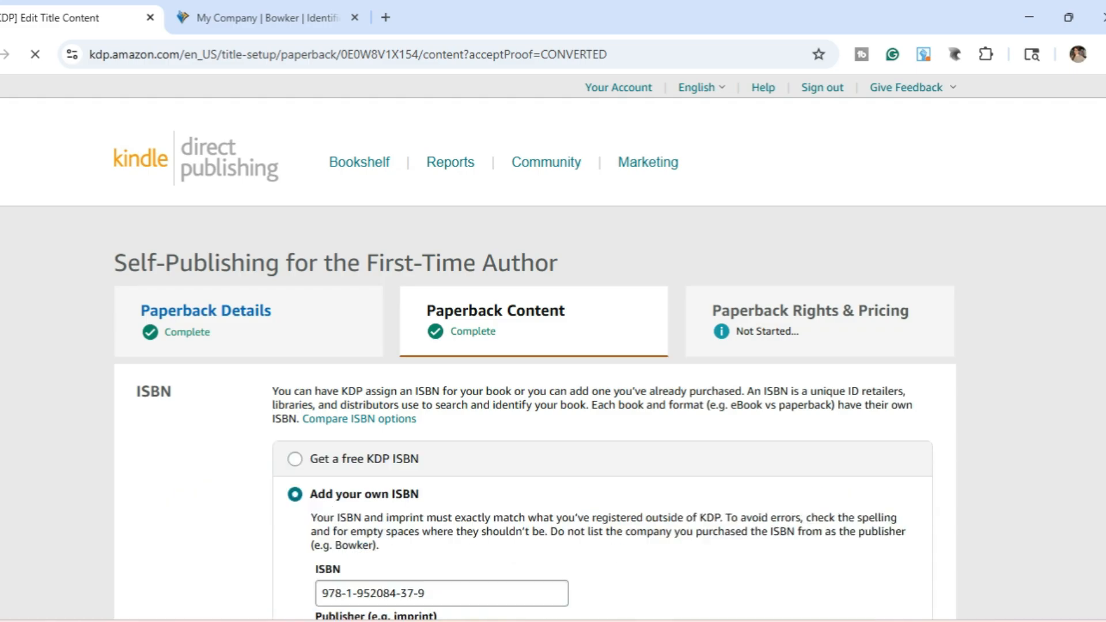
scroll(553, 346, "down", 15)
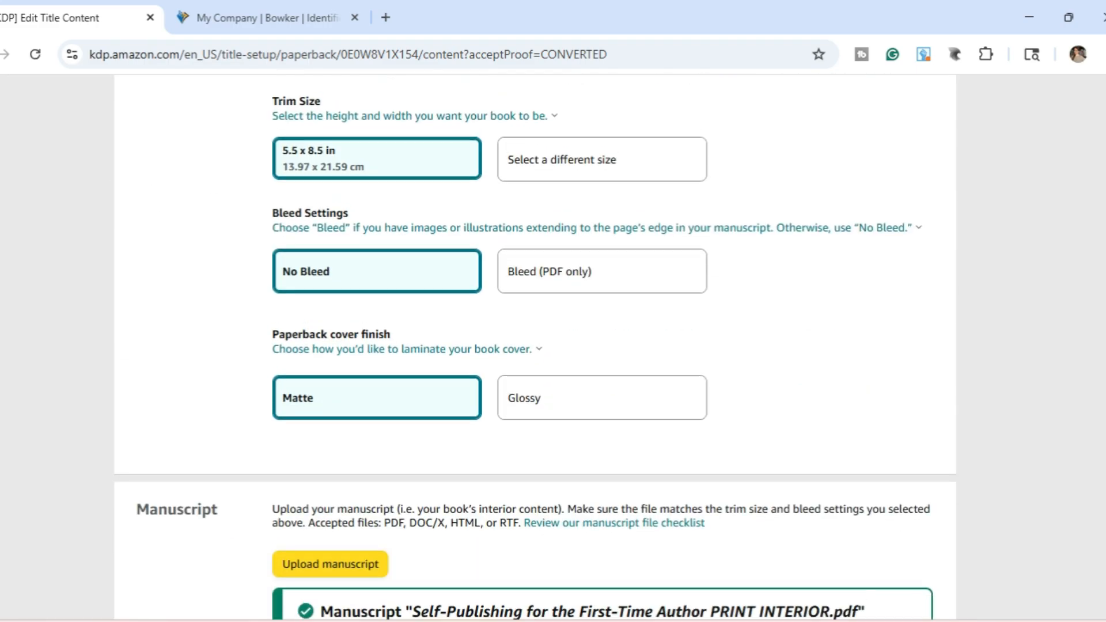
scroll(553, 346, "down", 20)
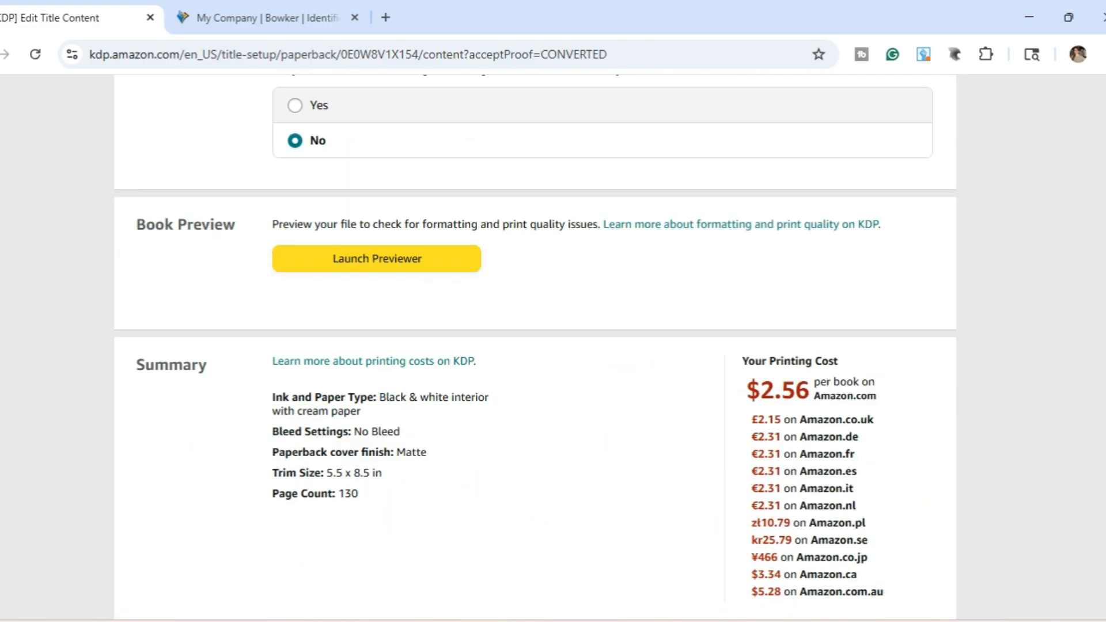
scroll(553, 345, "down", 2)
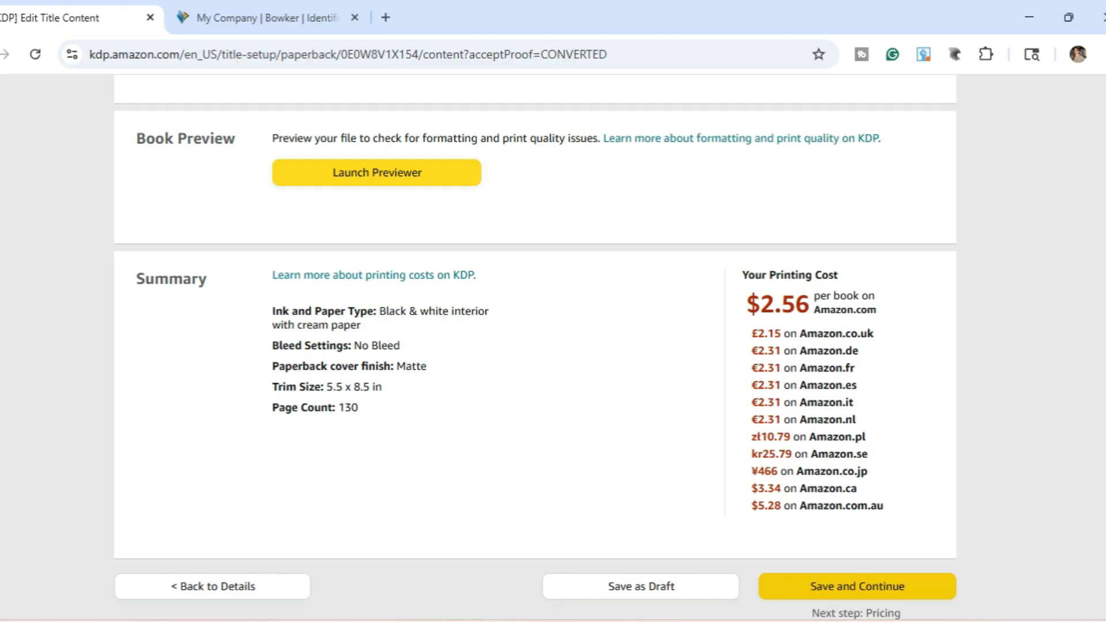
left_click(857, 586)
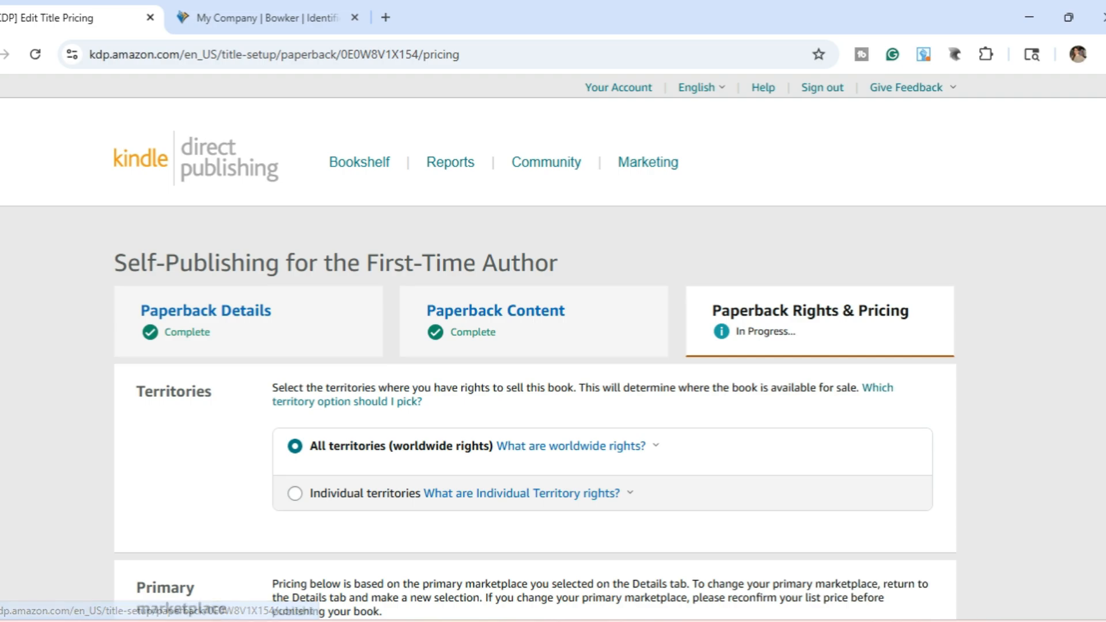
Keep worldwide territory rights and set the paperback's Amazon.com list price to 14.99 USD
scroll(553, 345, "down", 3)
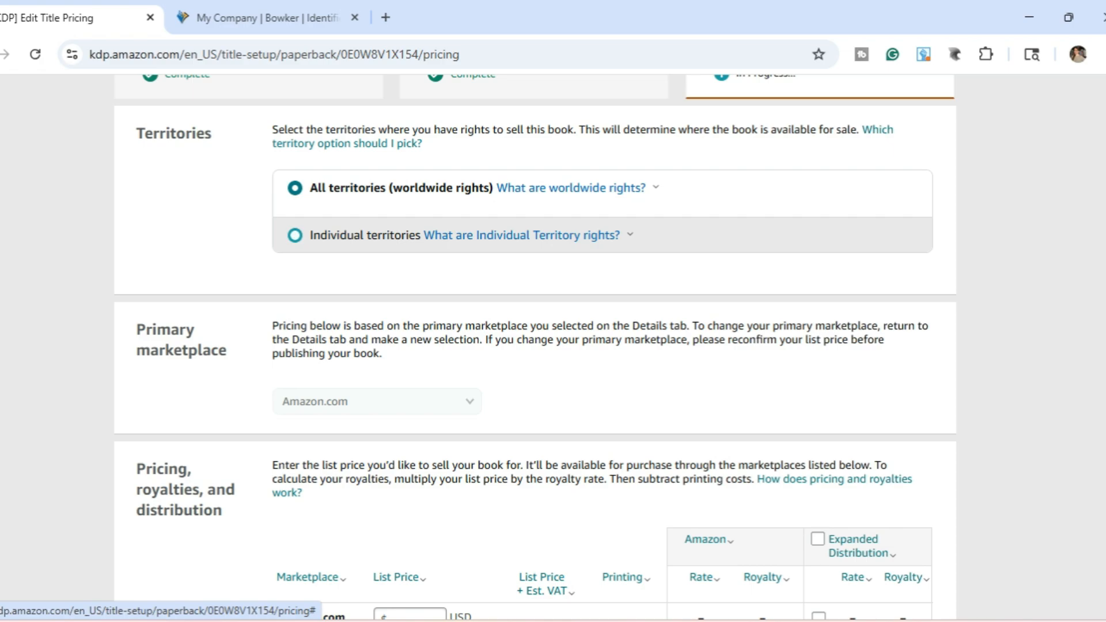
scroll(535, 346, "down", 1)
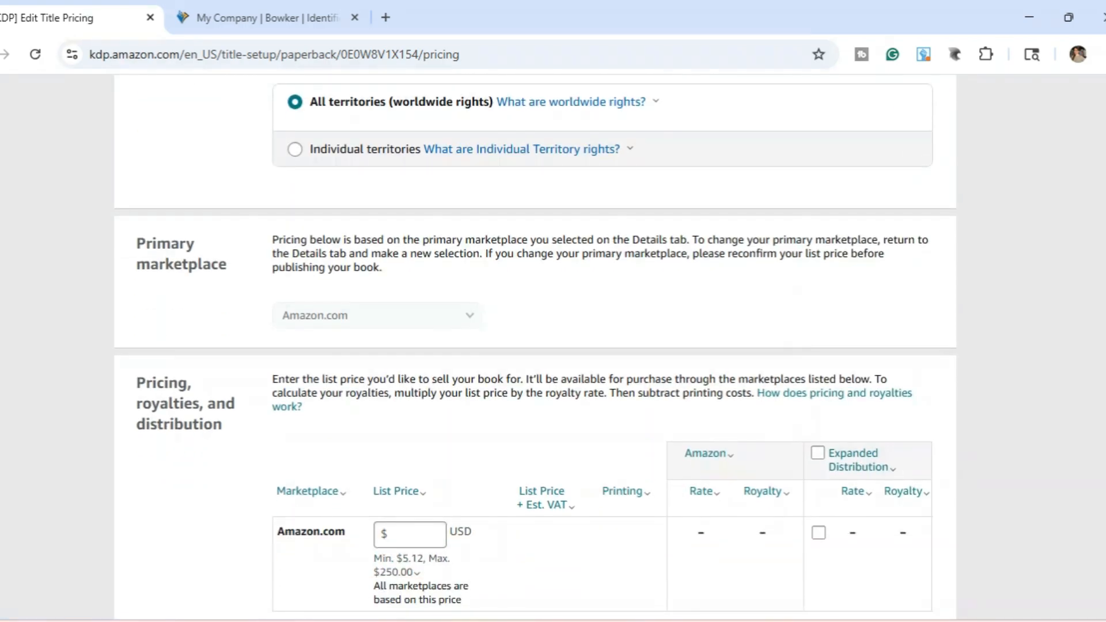
scroll(536, 345, "down", 3)
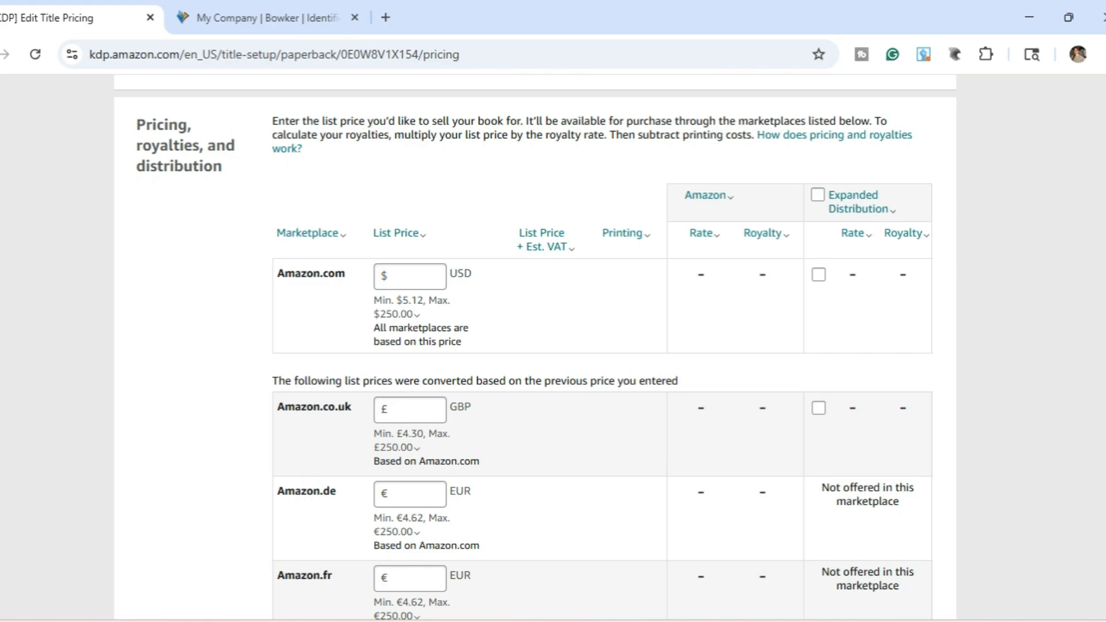
left_click(415, 276)
type("14.99")
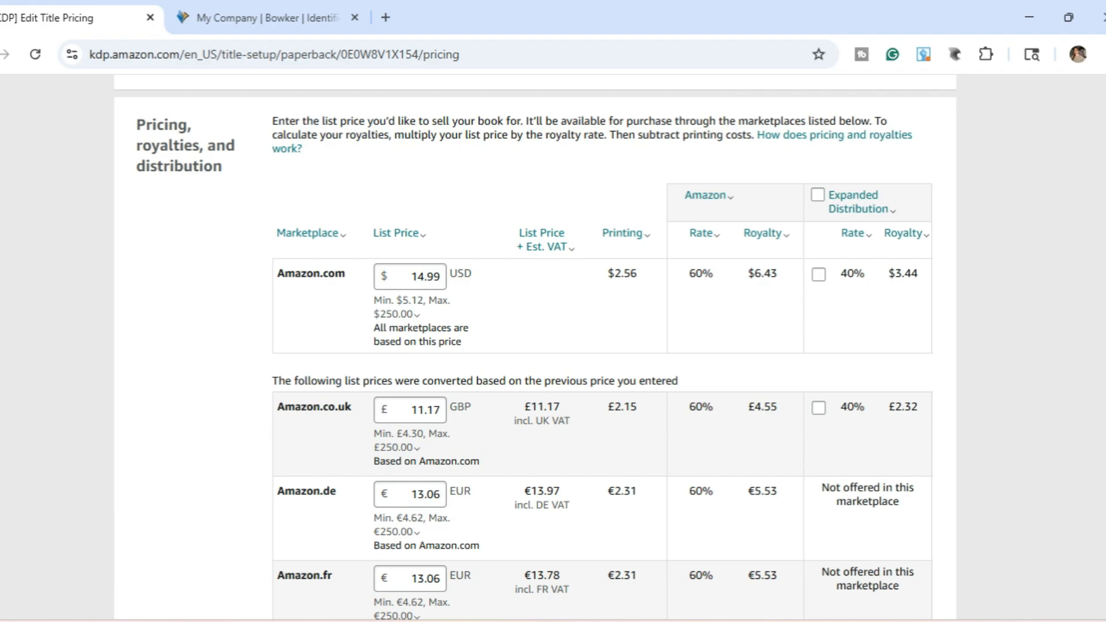
Review the converted prices and royalties for the other marketplaces, and publish the paperback book
scroll(602, 345, "down", 10)
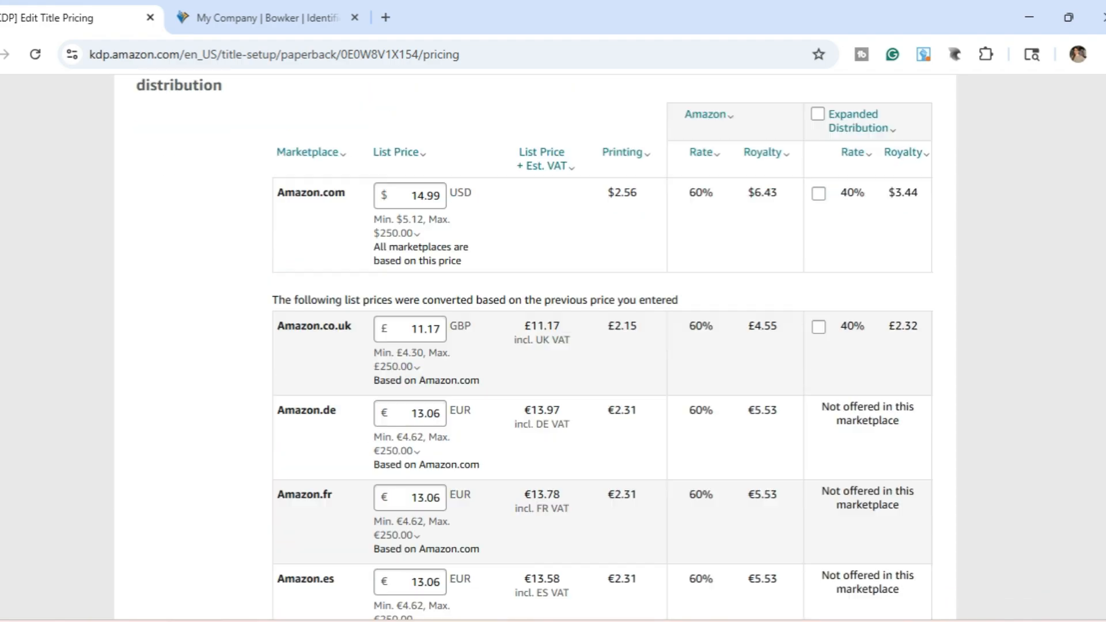
scroll(602, 346, "down", 4)
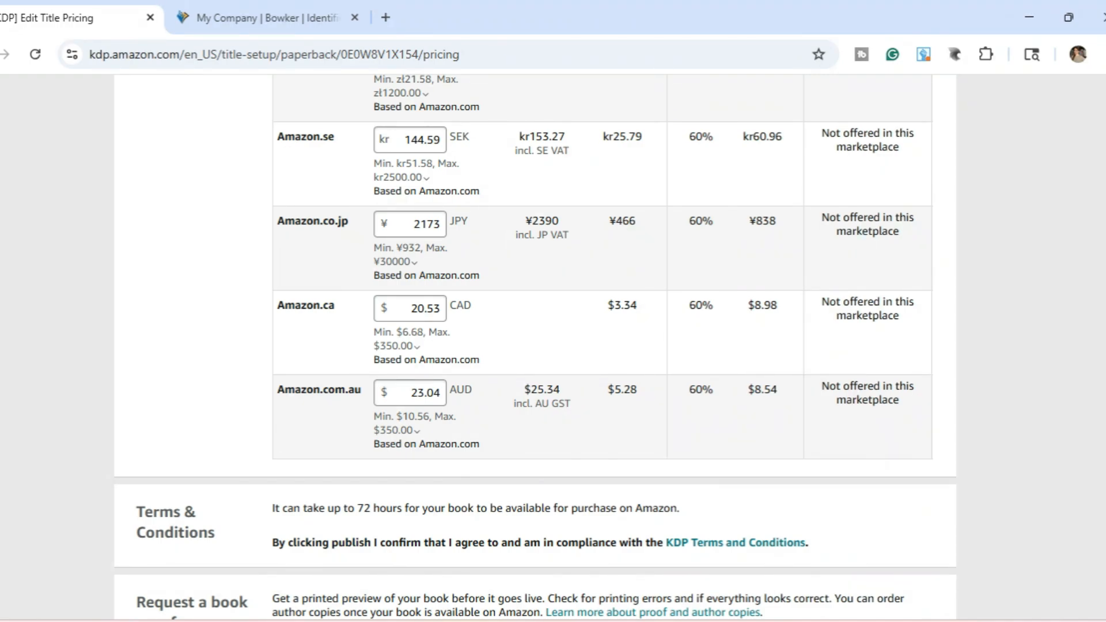
scroll(535, 346, "up", 15)
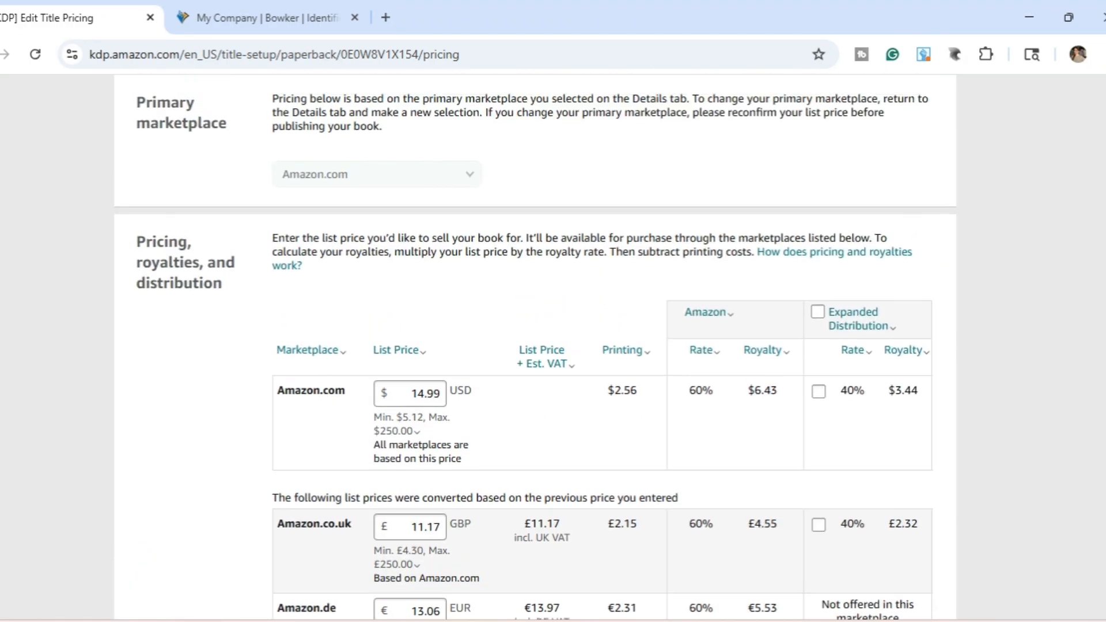
scroll(536, 346, "up", 1)
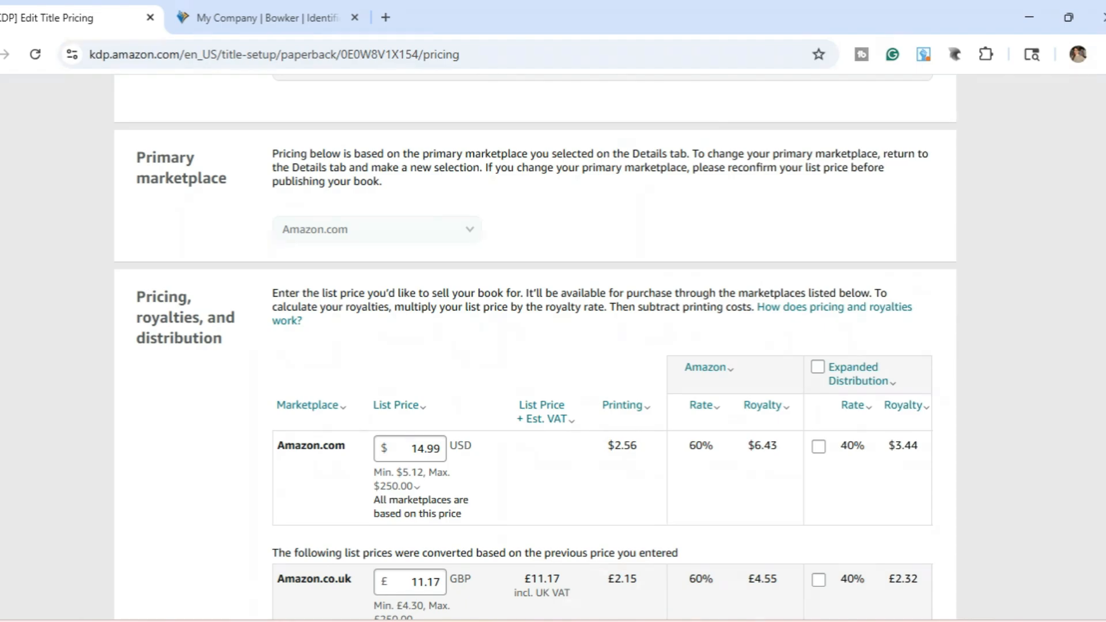
scroll(602, 346, "down", 12)
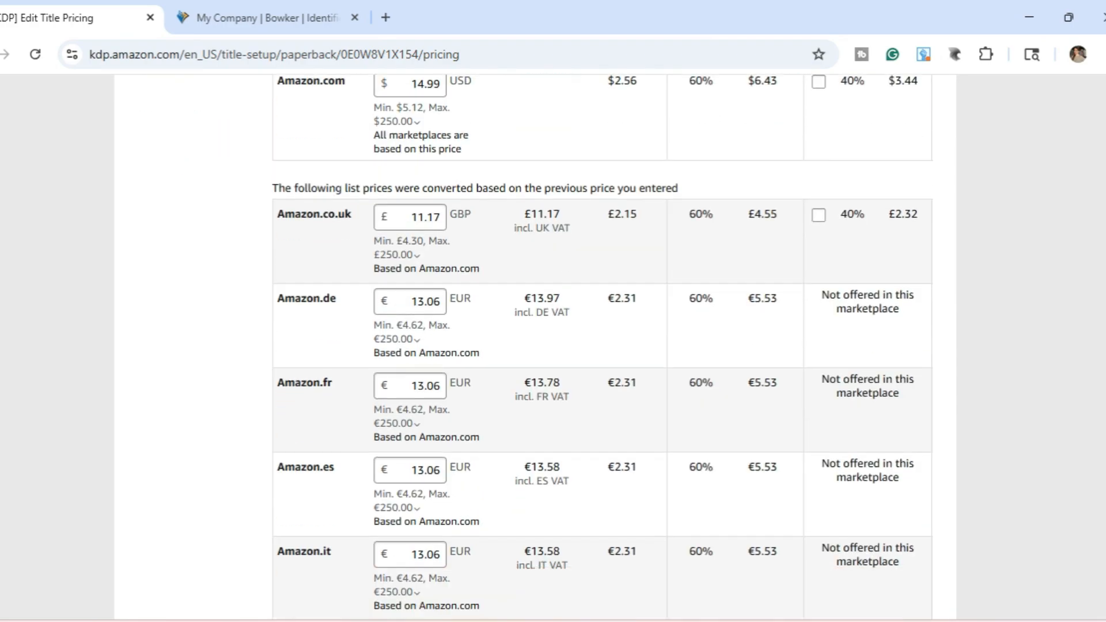
scroll(602, 345, "down", 9)
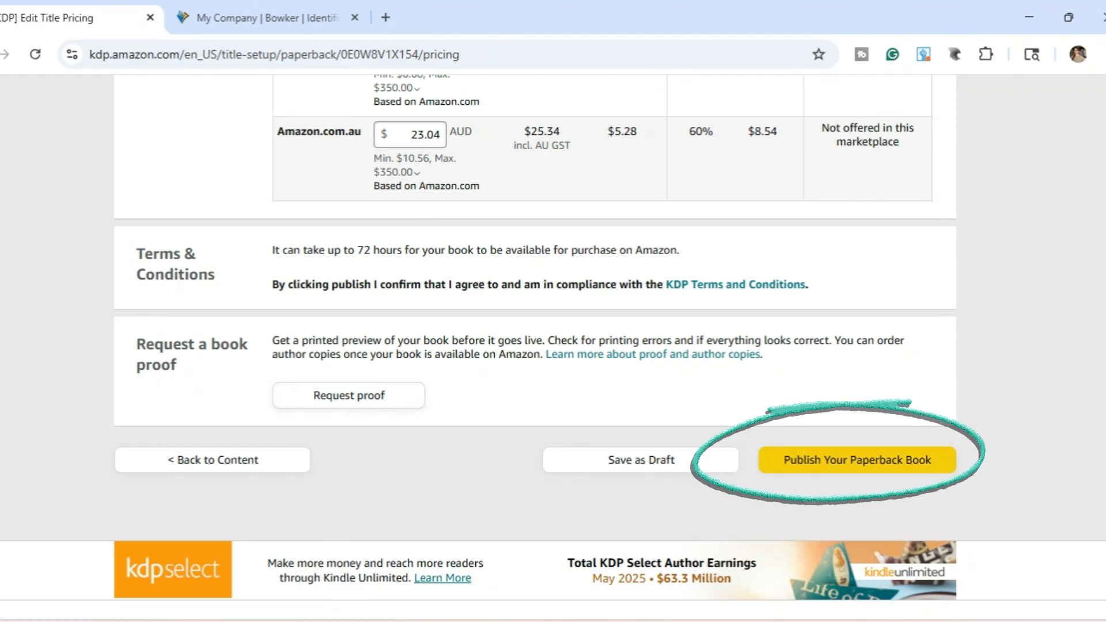
left_click(857, 460)
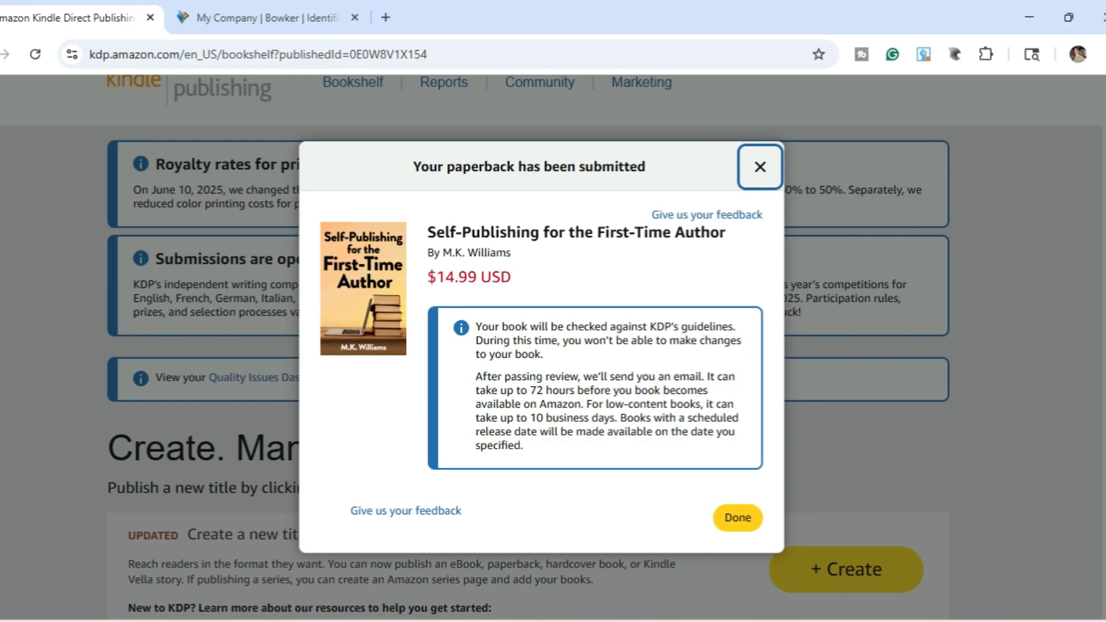
Dismiss the submission notice and start creating a hardcover edition of "Self-Publishing for the First-Time Author" from the Bookshelf
key("Escape")
scroll(552, 347, "down", 5)
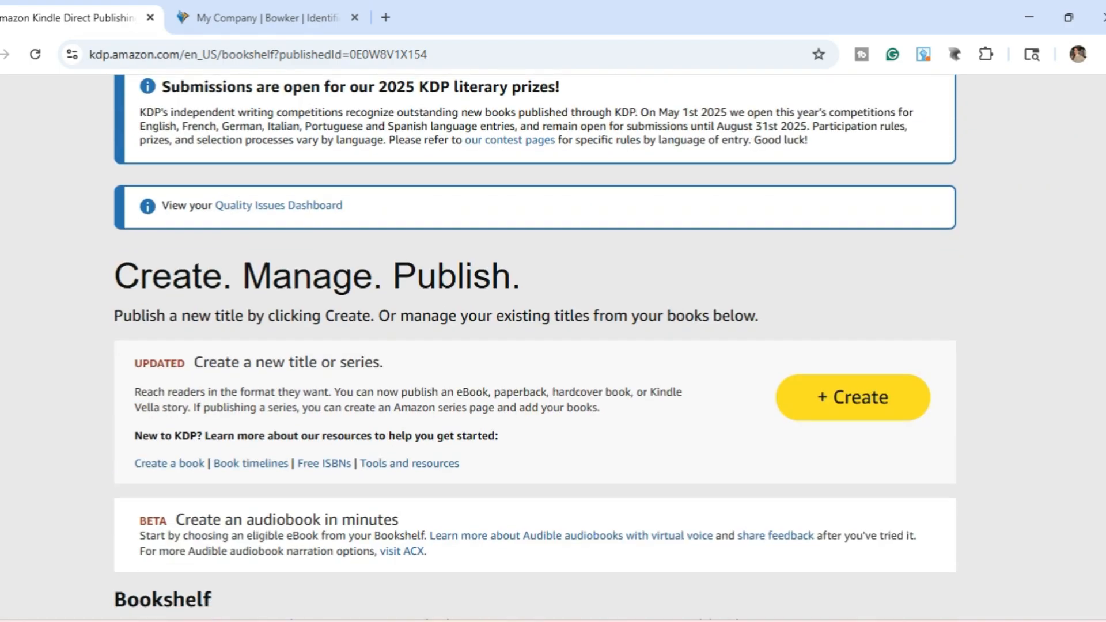
scroll(534, 349, "down", 5)
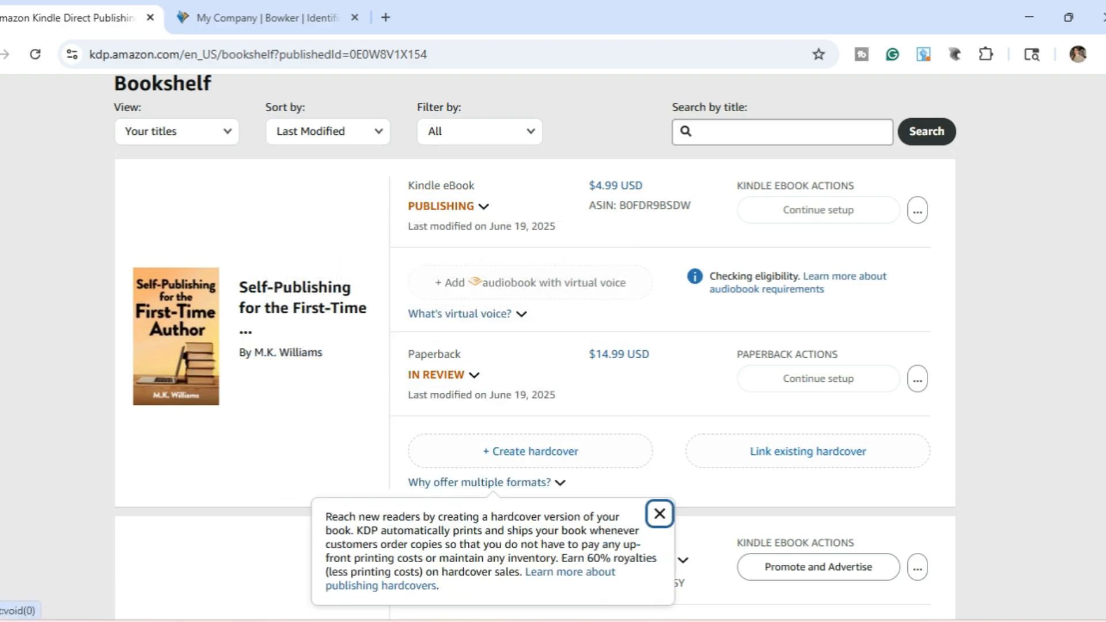
left_click(660, 513)
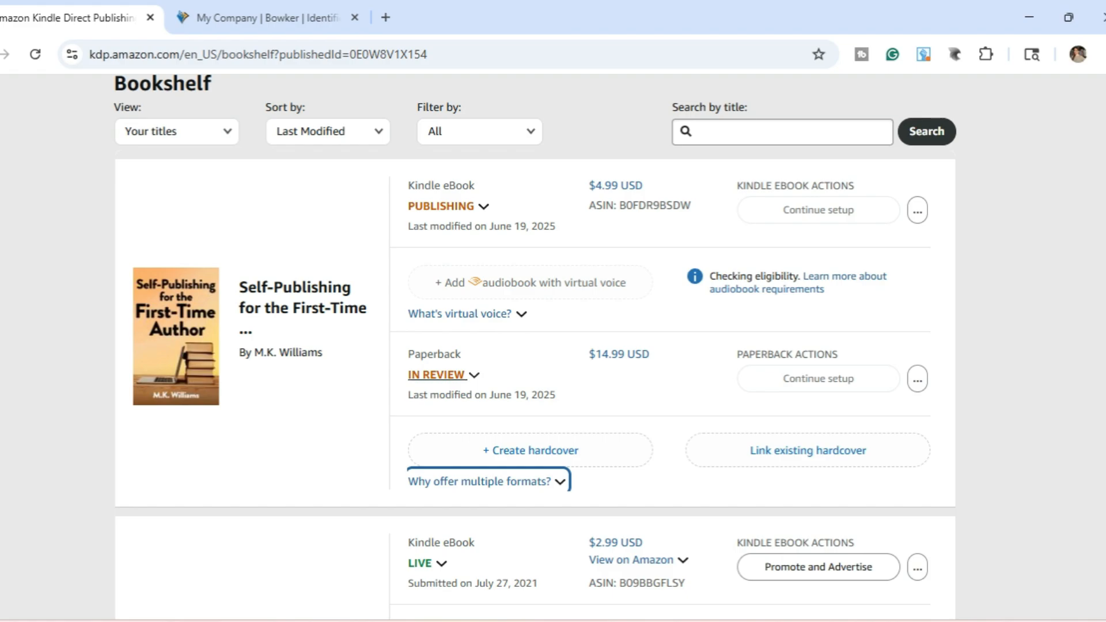
left_click(530, 451)
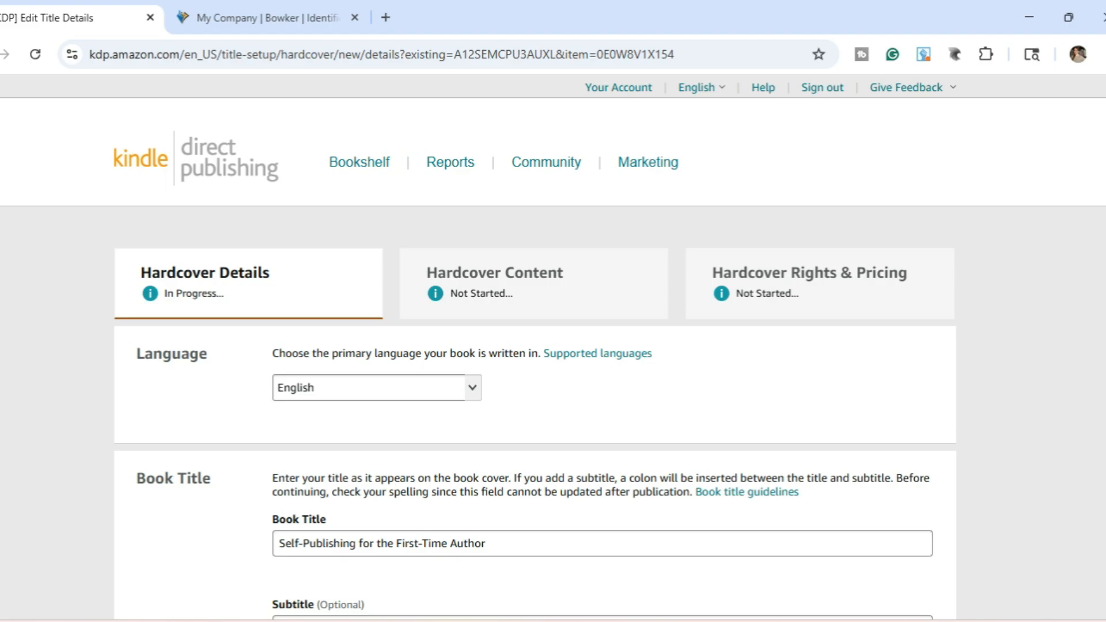
Review the prefilled hardcover details, from language and title to keywords and release date, and save them to continue to the content
scroll(553, 346, "down", 6)
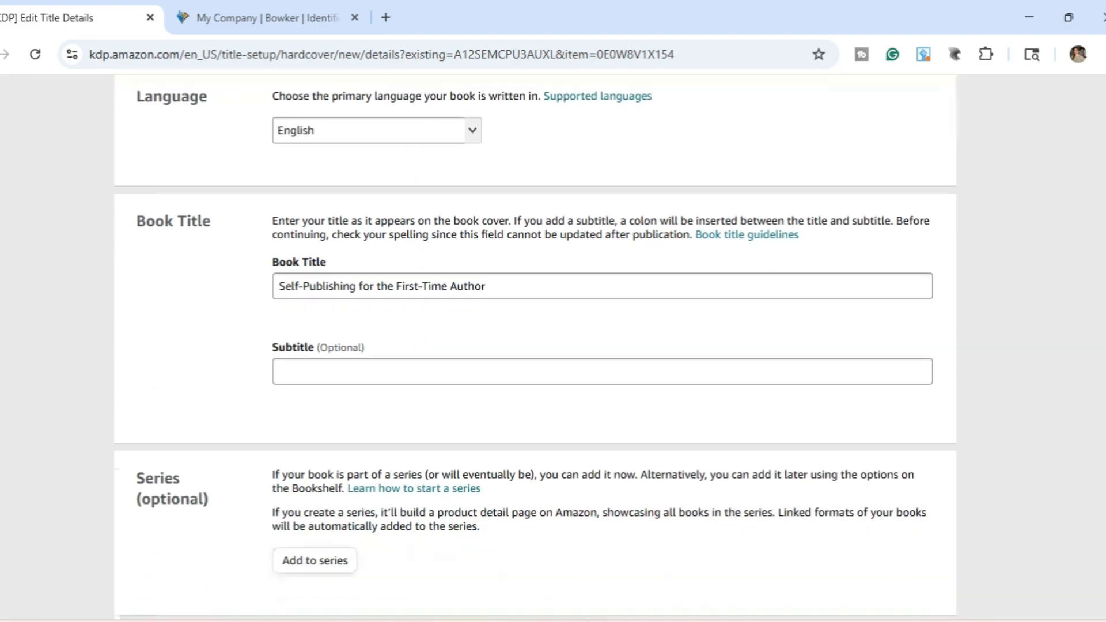
scroll(535, 345, "down", 6)
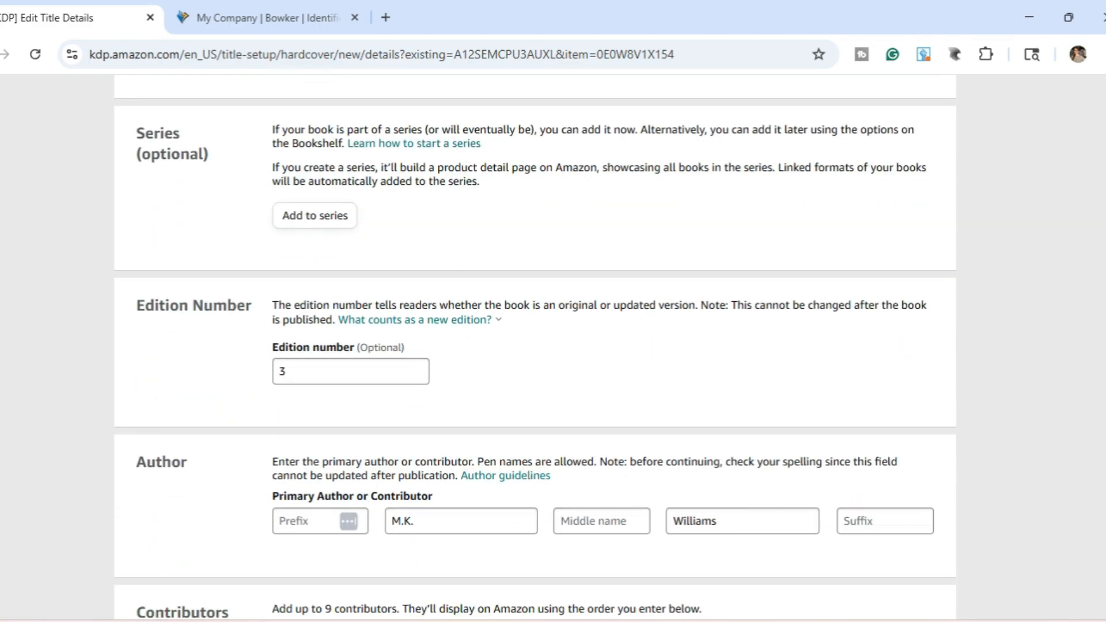
scroll(536, 345, "down", 10)
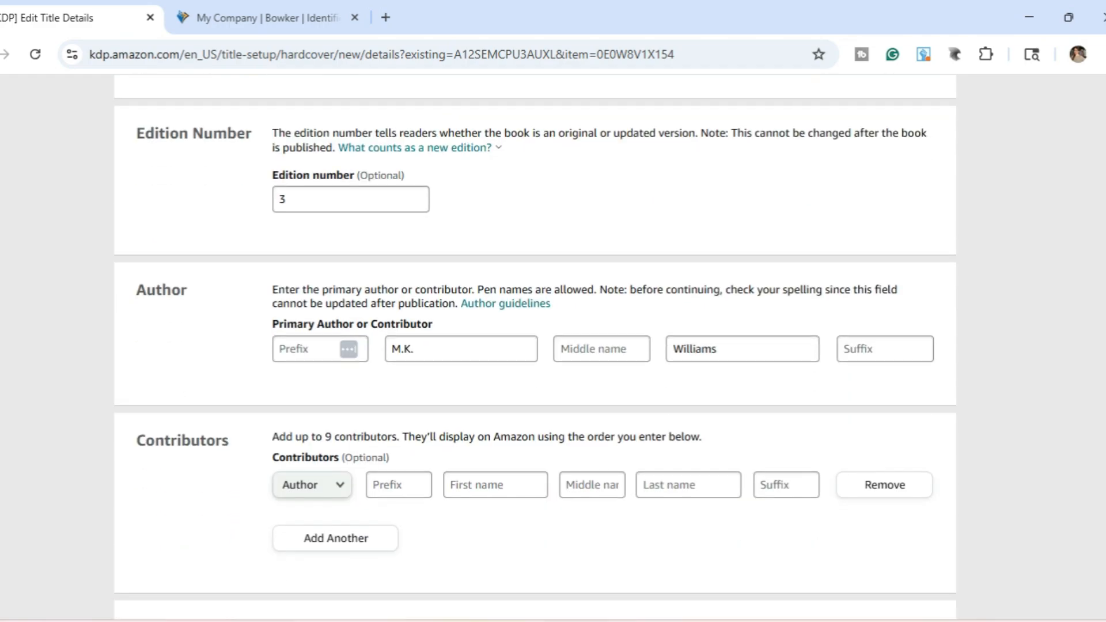
scroll(536, 346, "down", 7)
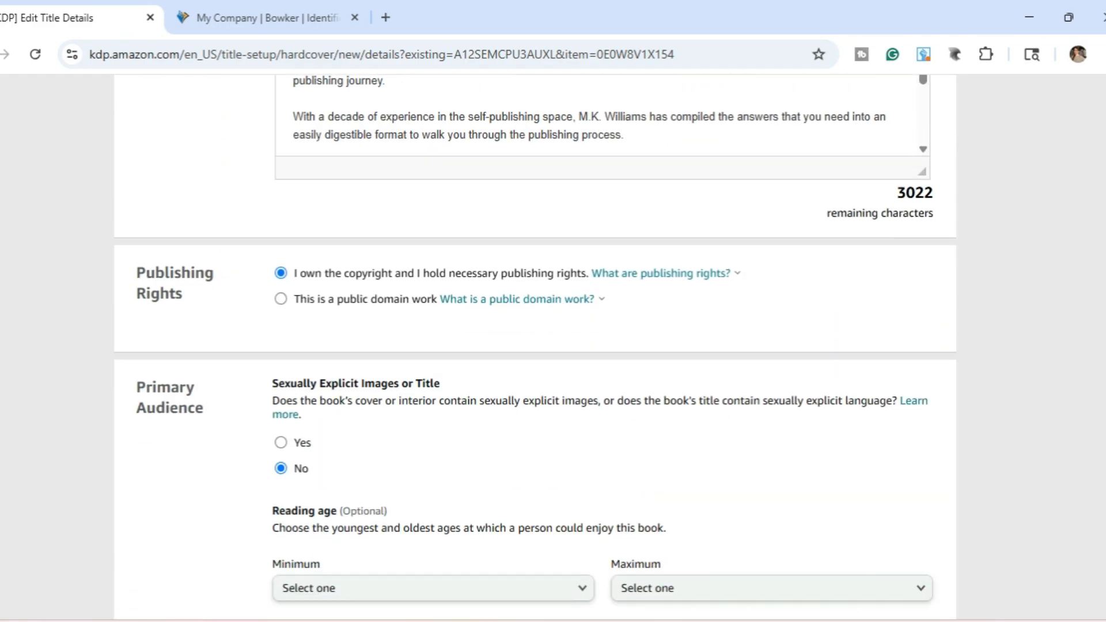
scroll(535, 345, "down", 7)
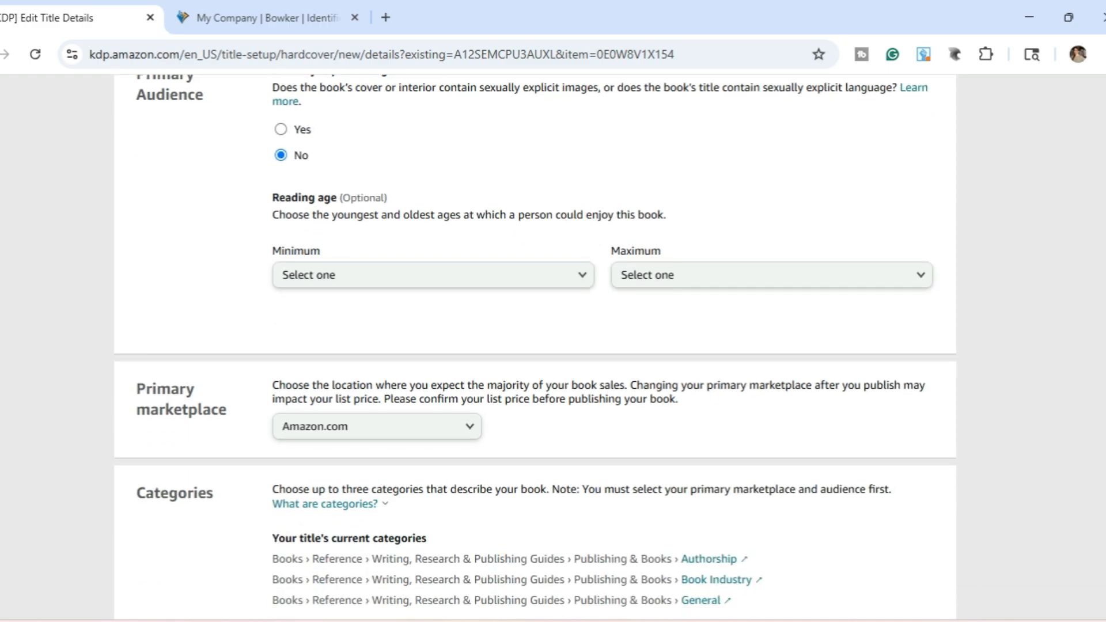
scroll(536, 345, "down", 2)
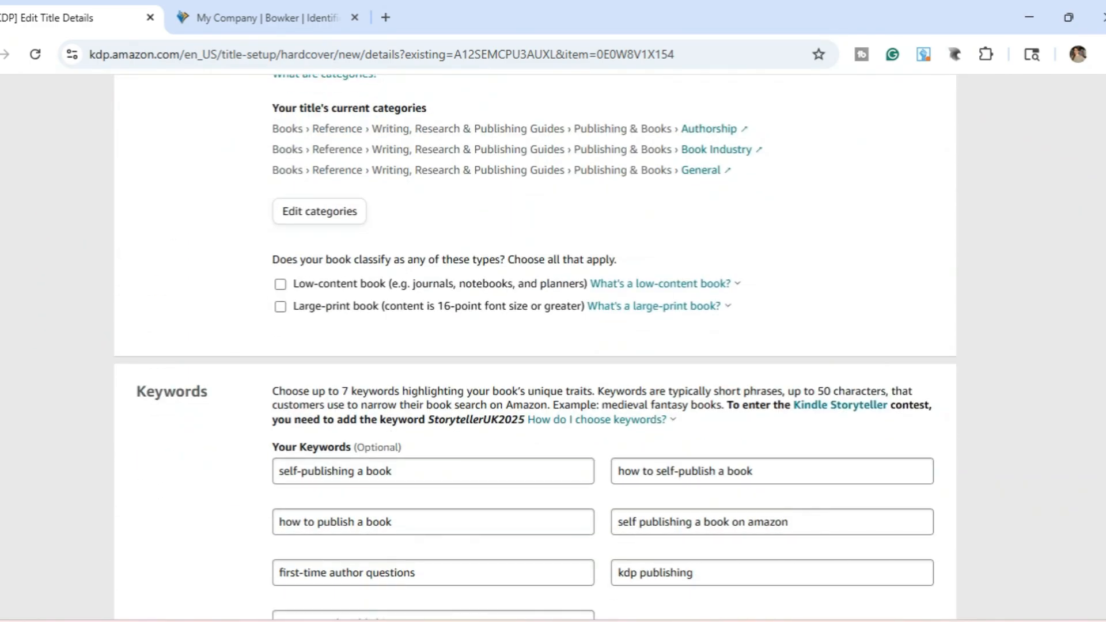
scroll(536, 346, "down", 6)
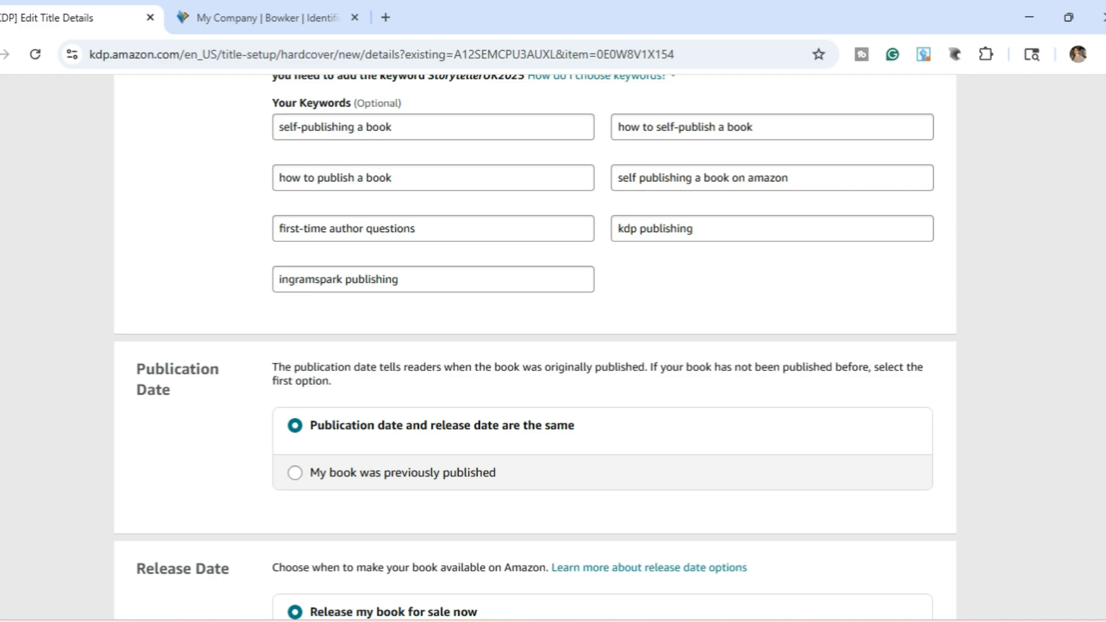
scroll(535, 345, "down", 3)
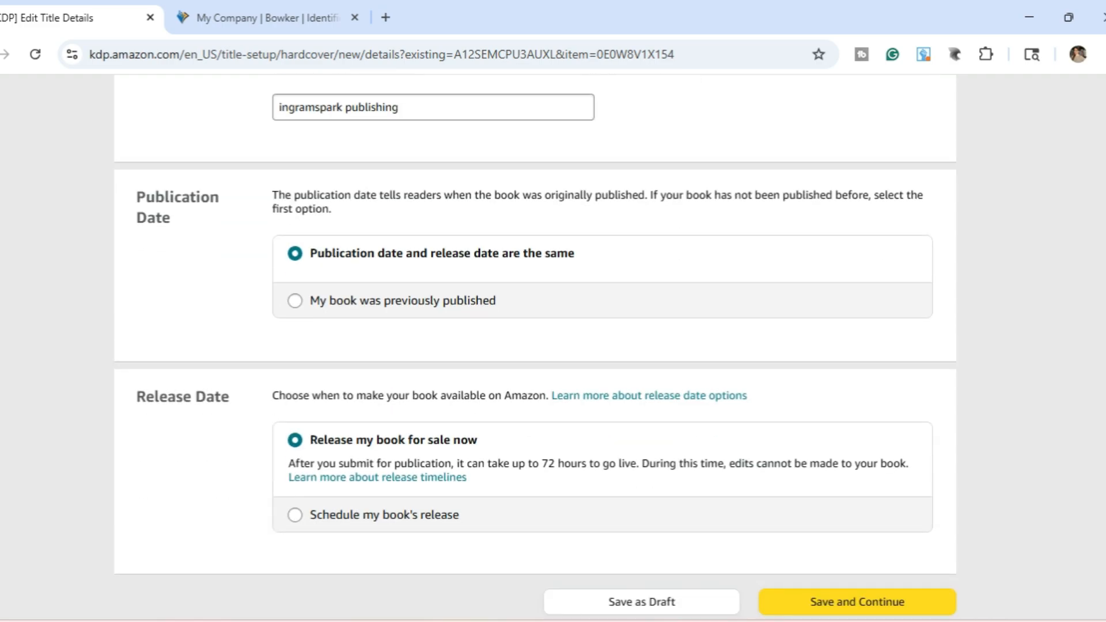
scroll(536, 345, "down", 3)
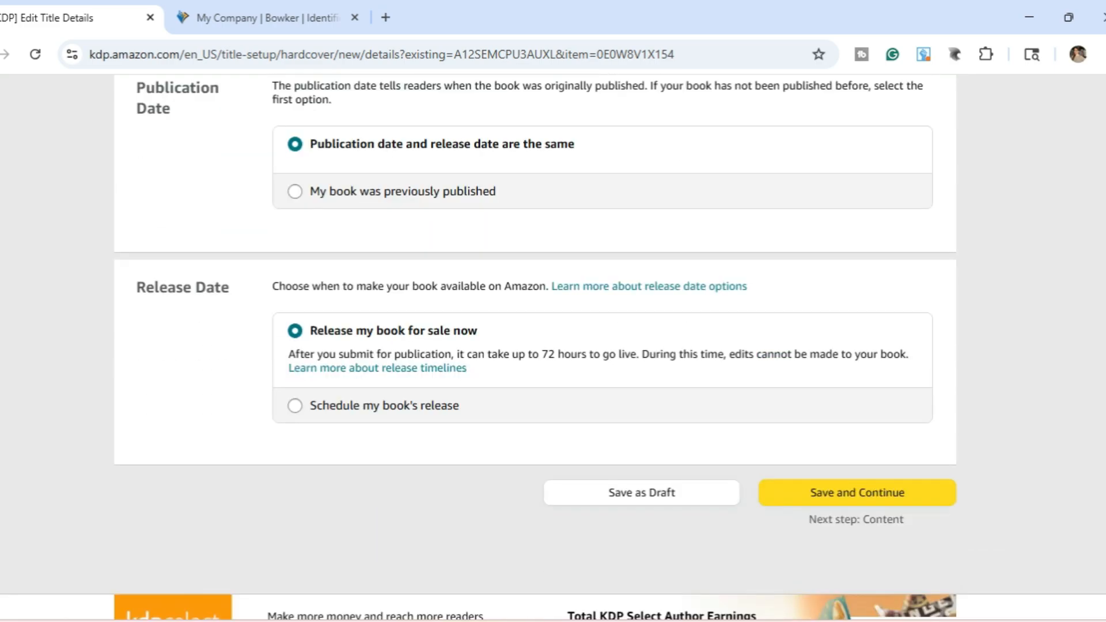
left_click(851, 429)
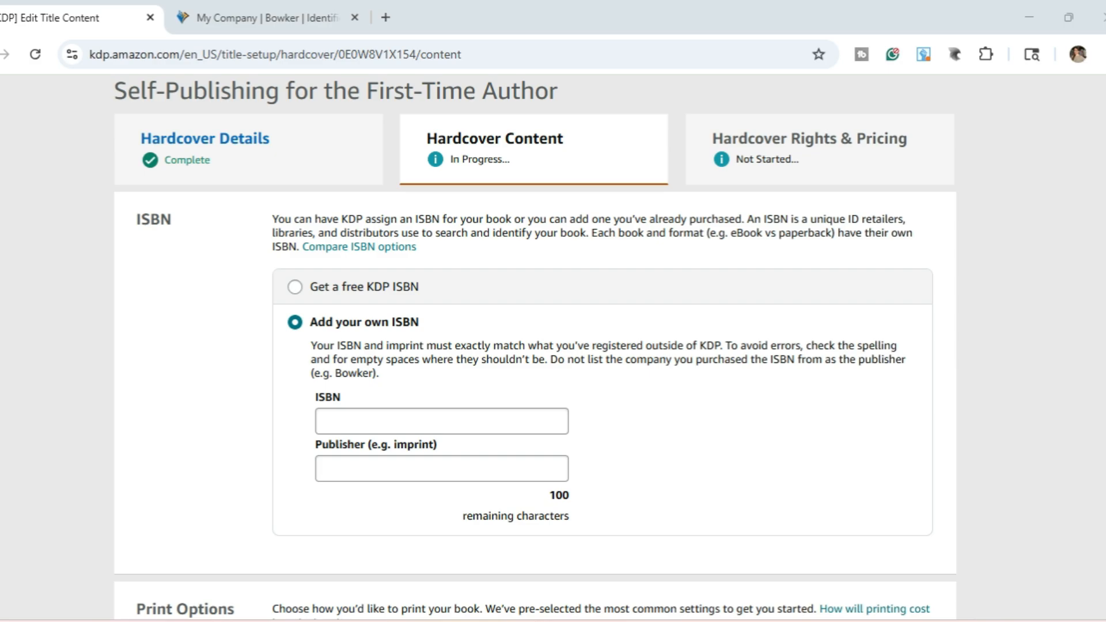
left_click(441, 421)
key("ctrl+v")
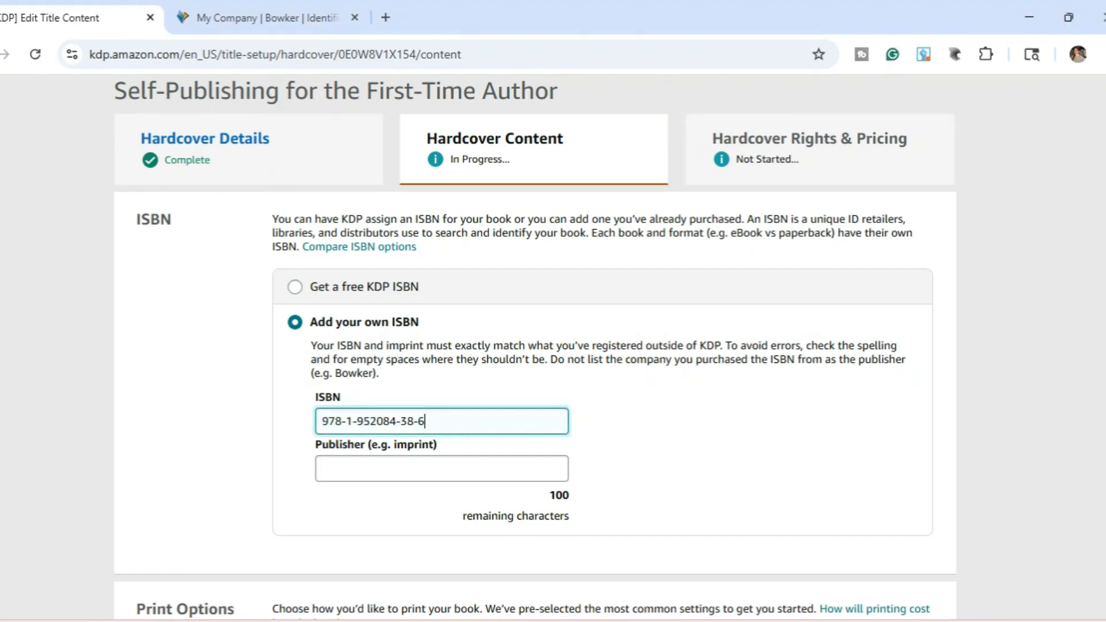
left_click(267, 18)
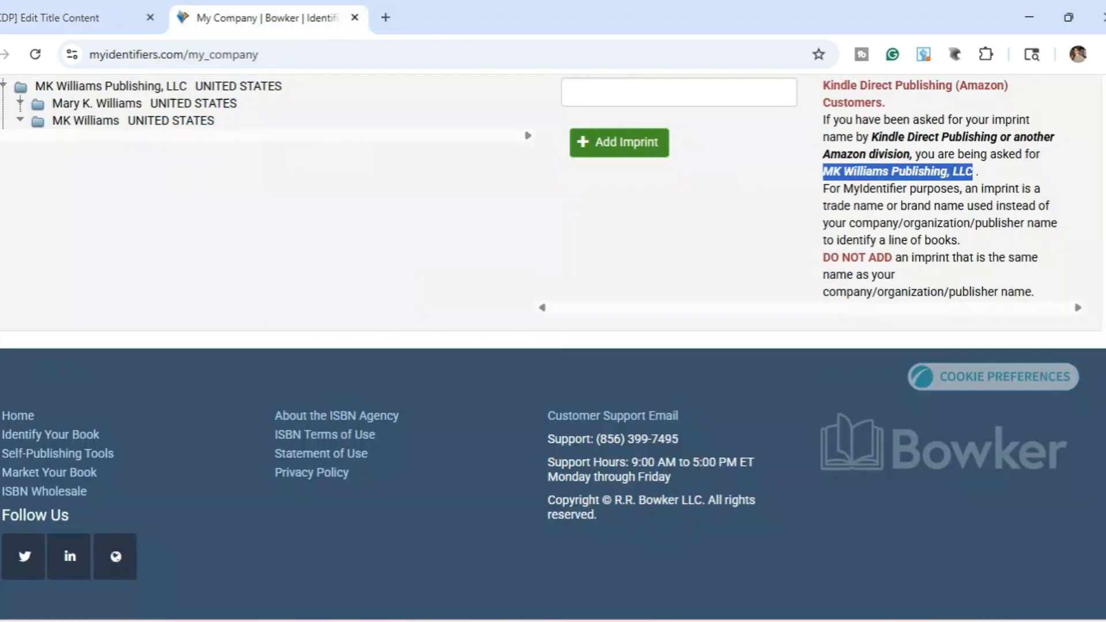
left_click(74, 18)
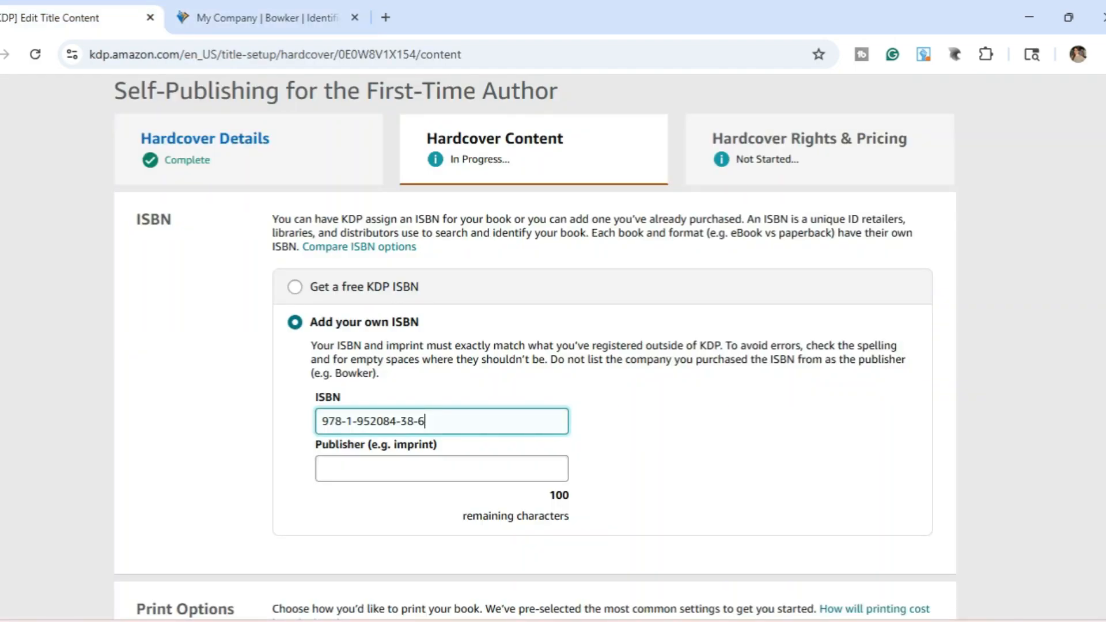
left_click(441, 468)
type("MK Williams Publishing, LLC")
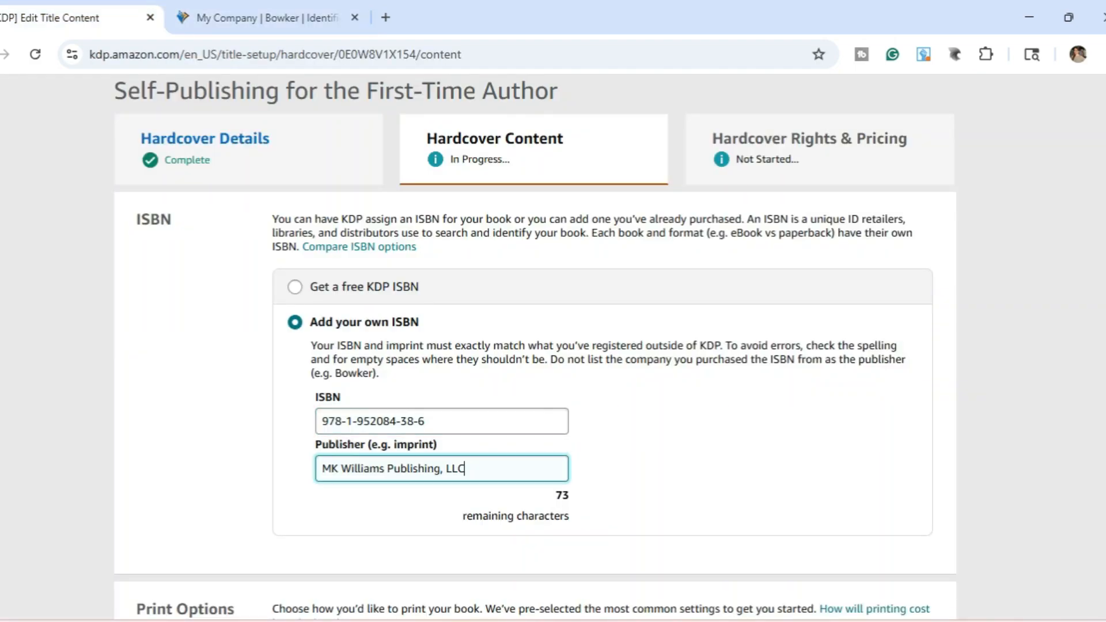
left_click(331, 468)
left_click(323, 469)
Set the hardcover to a black & white interior with cream paper and a 5.5 x 8.5 in trim size
scroll(535, 346, "down", 6)
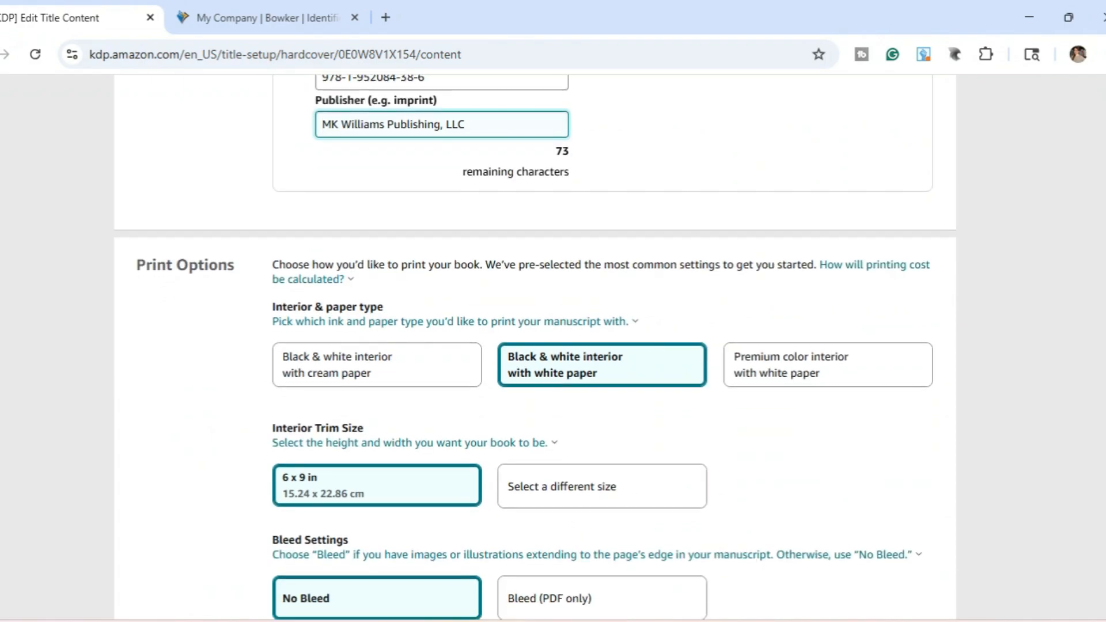
left_click(377, 365)
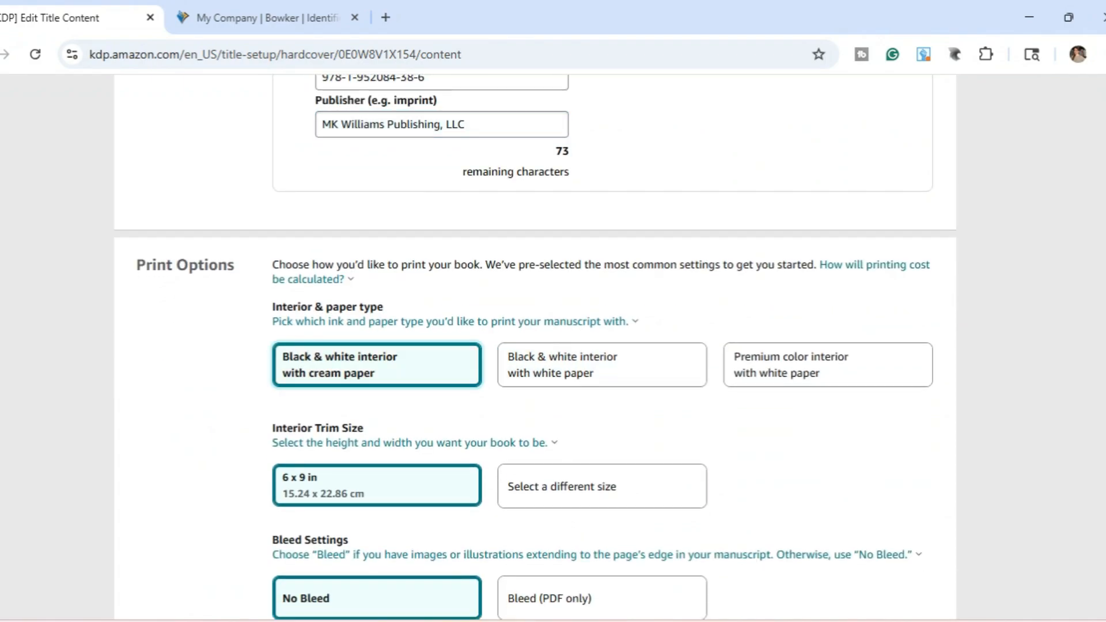
scroll(536, 345, "down", 2)
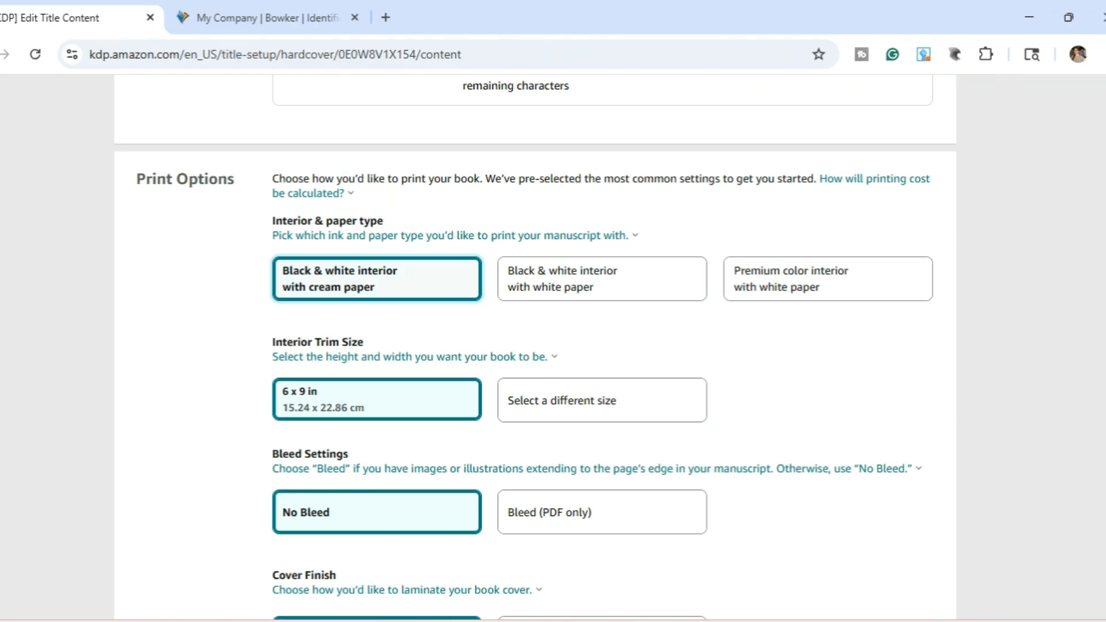
left_click(602, 400)
left_click(344, 357)
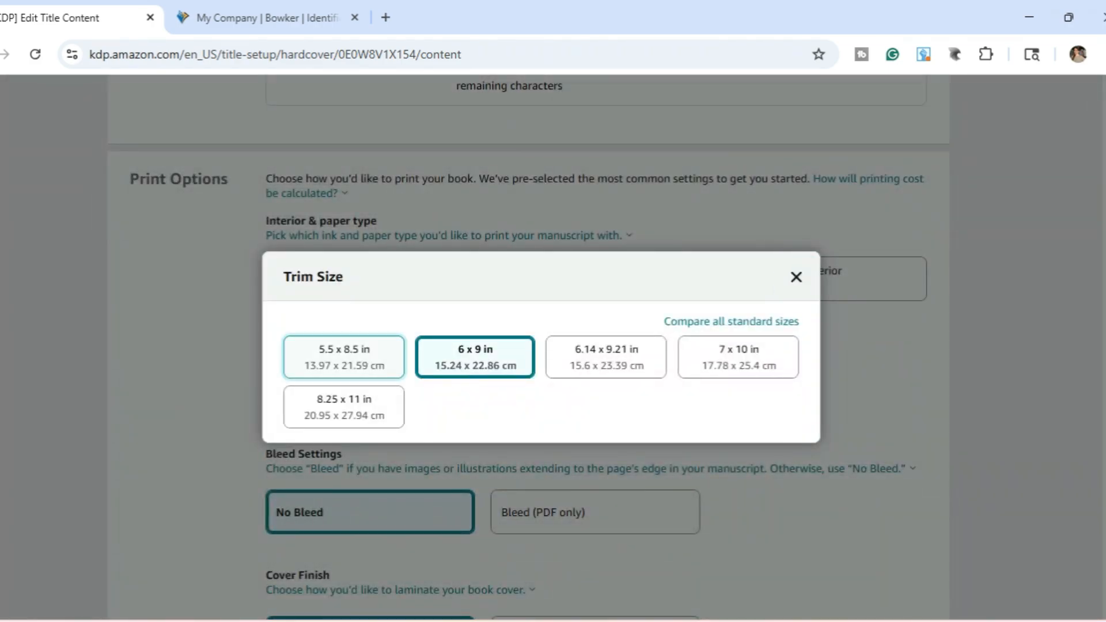
scroll(536, 346, "down", 3)
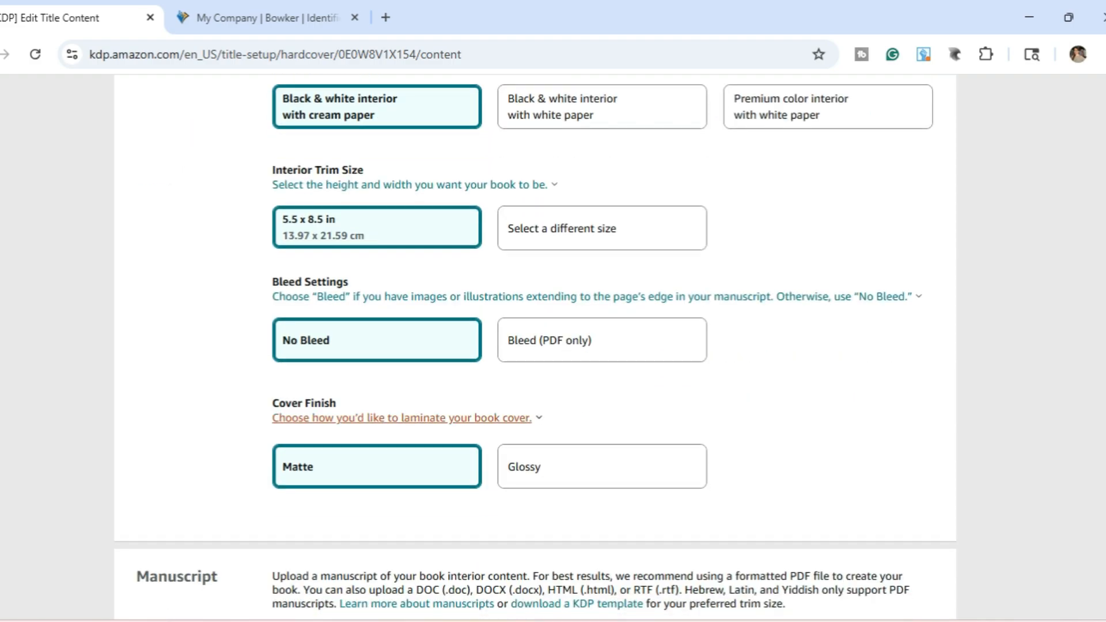
Upload the PDF "Self-Publishing for the First-Time Author PRINT INTERIOR" as the hardcover manuscript
scroll(536, 346, "down", 6)
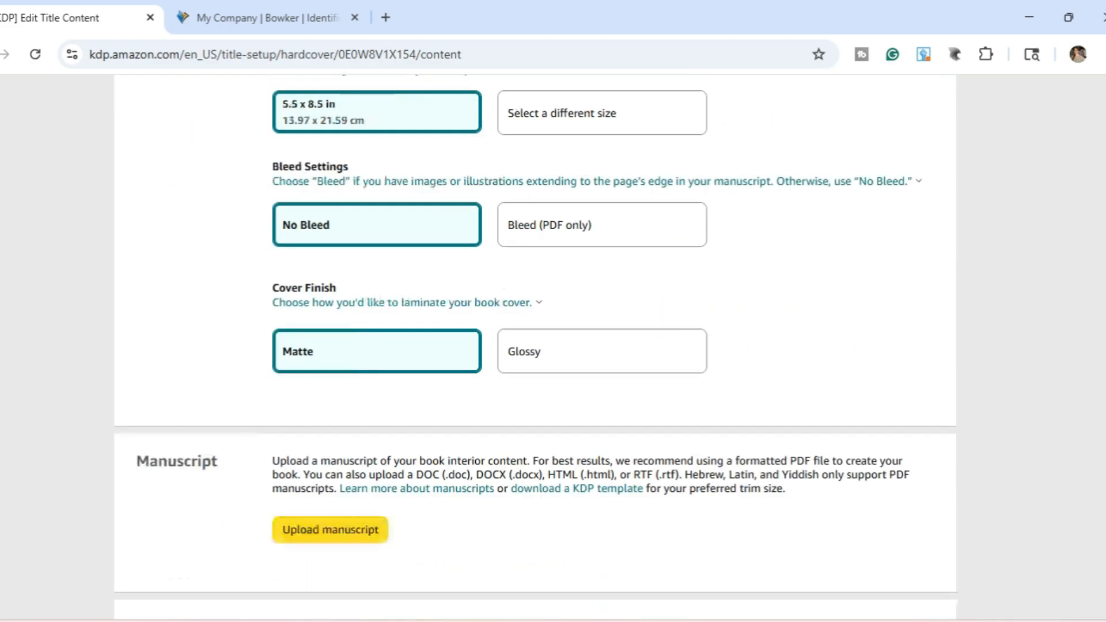
left_click(330, 300)
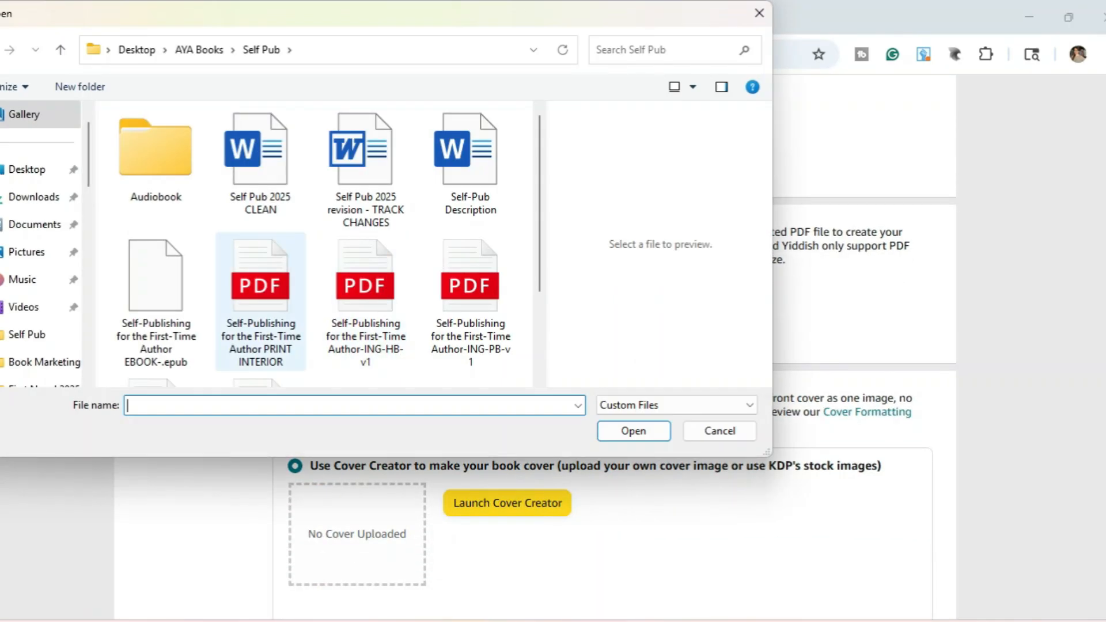
left_click(261, 288)
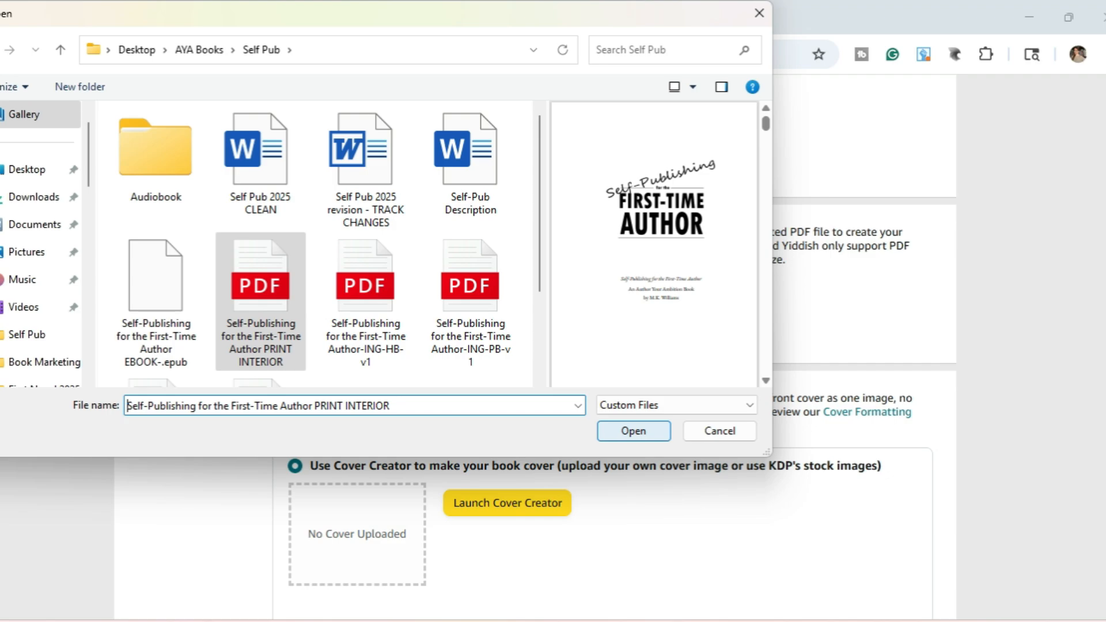
key("Return")
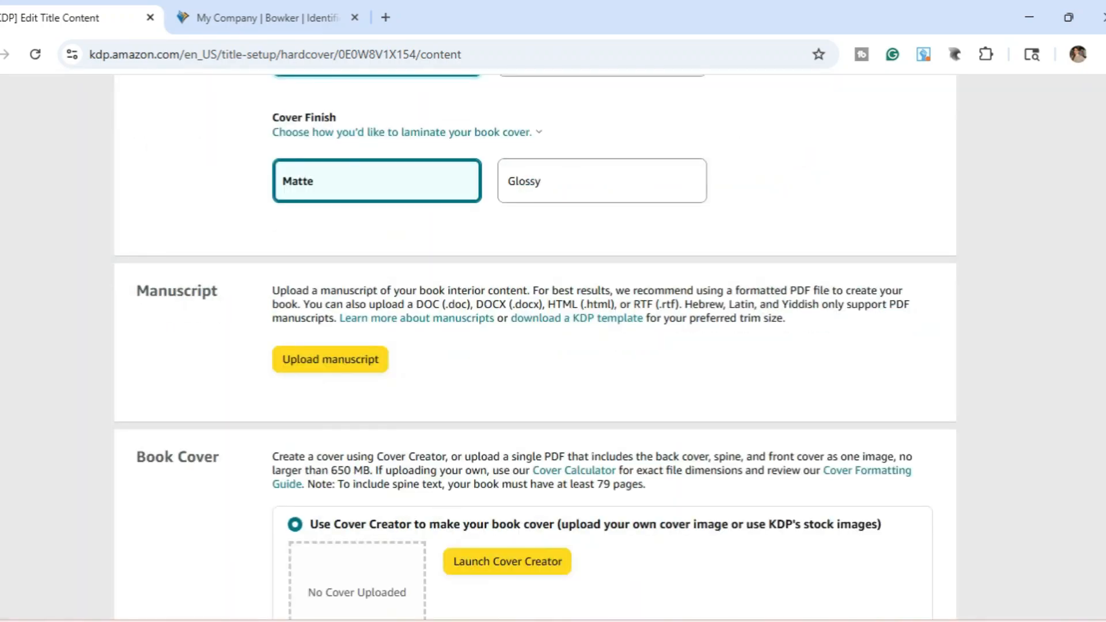
scroll(535, 346, "down", 2)
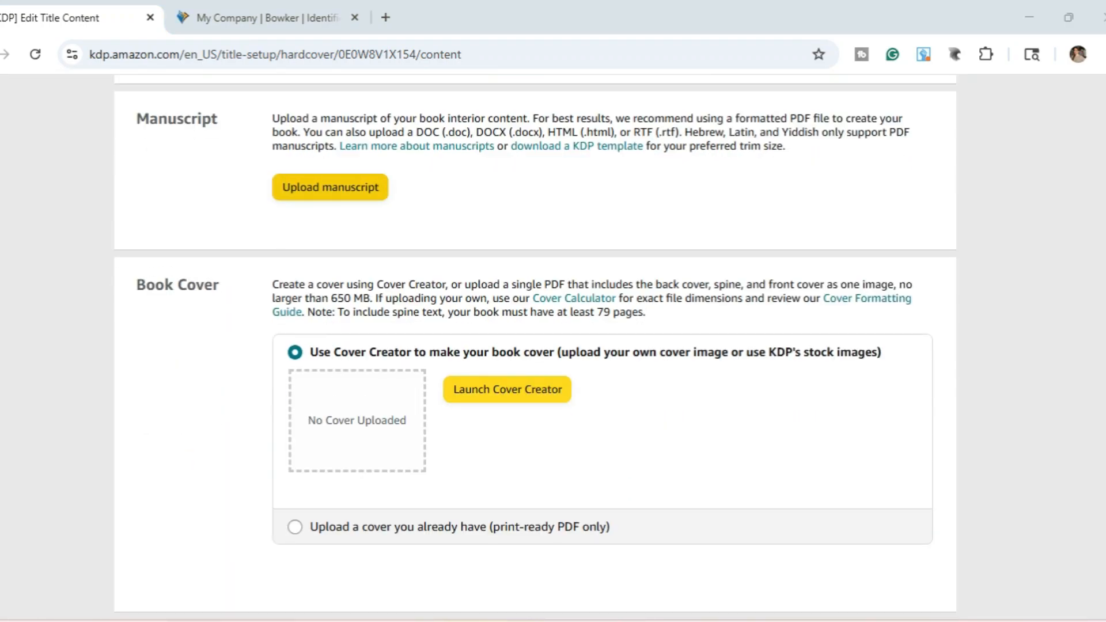
left_click(330, 187)
left_click(760, 12)
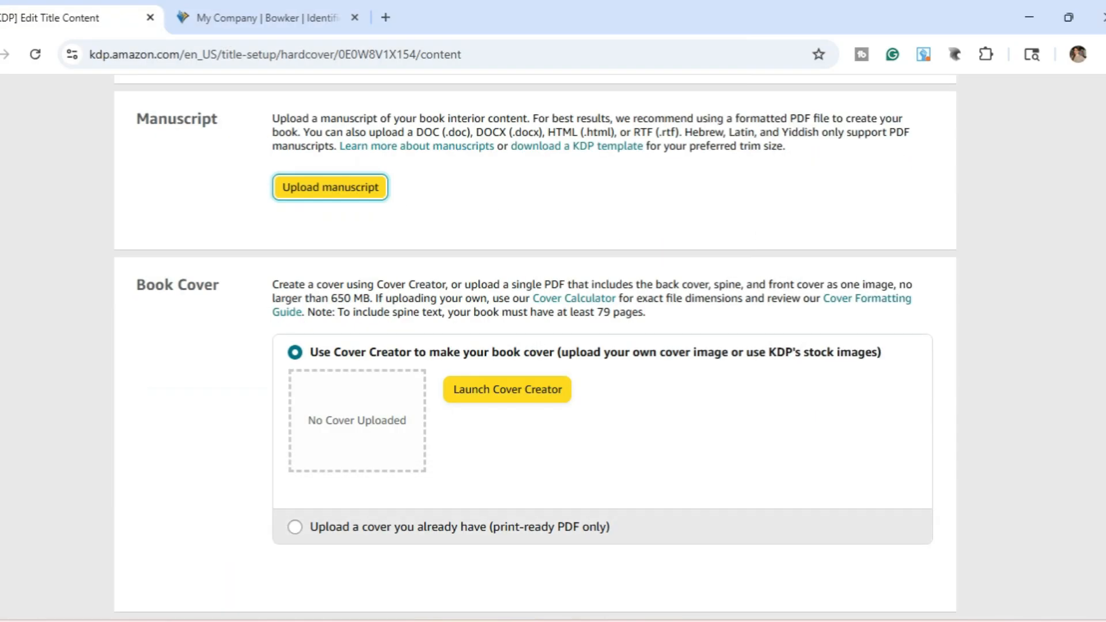
Upload the print-ready cover "Self-Publishing for the First-Time Author-KDP-HB-v1" and mark the cover as having a barcode
left_click(295, 527)
left_click(506, 422)
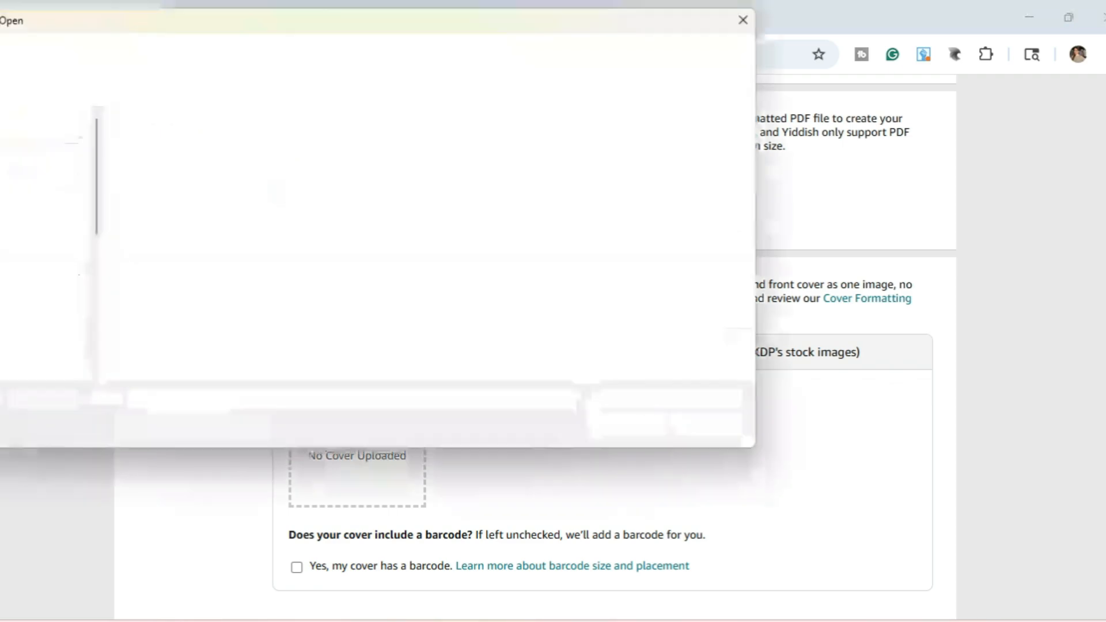
left_click(155, 315)
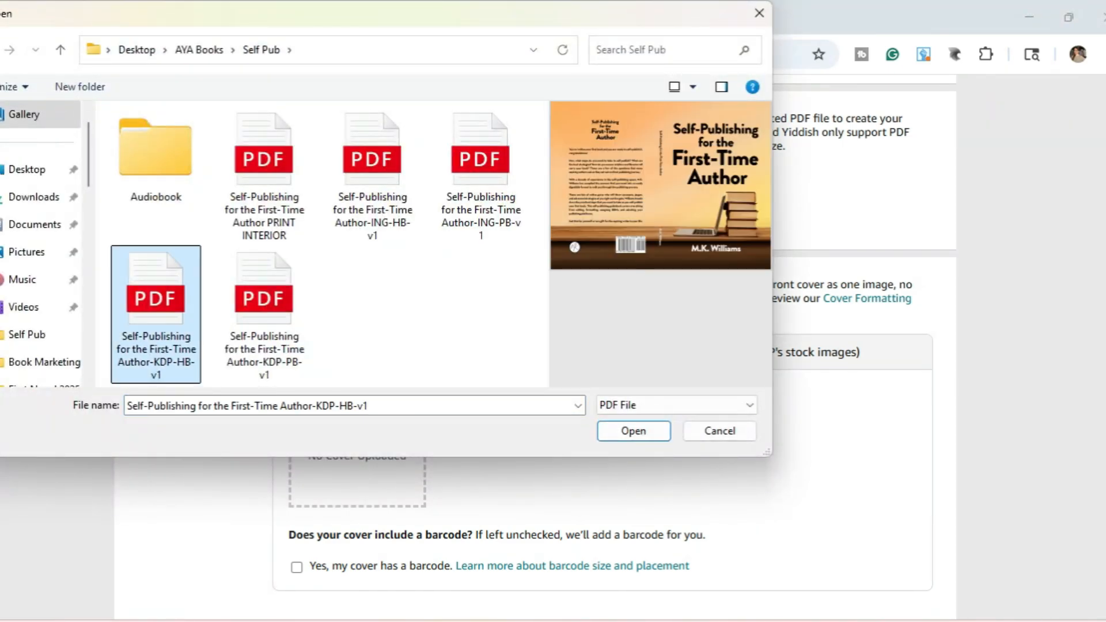
left_click(634, 431)
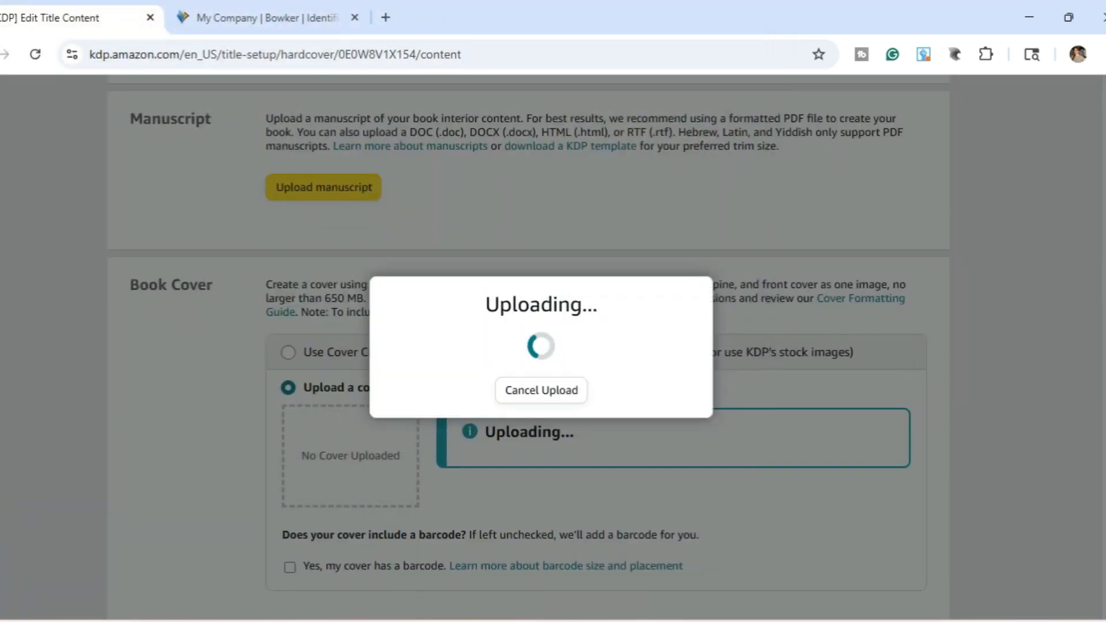
scroll(542, 347, "down", 1)
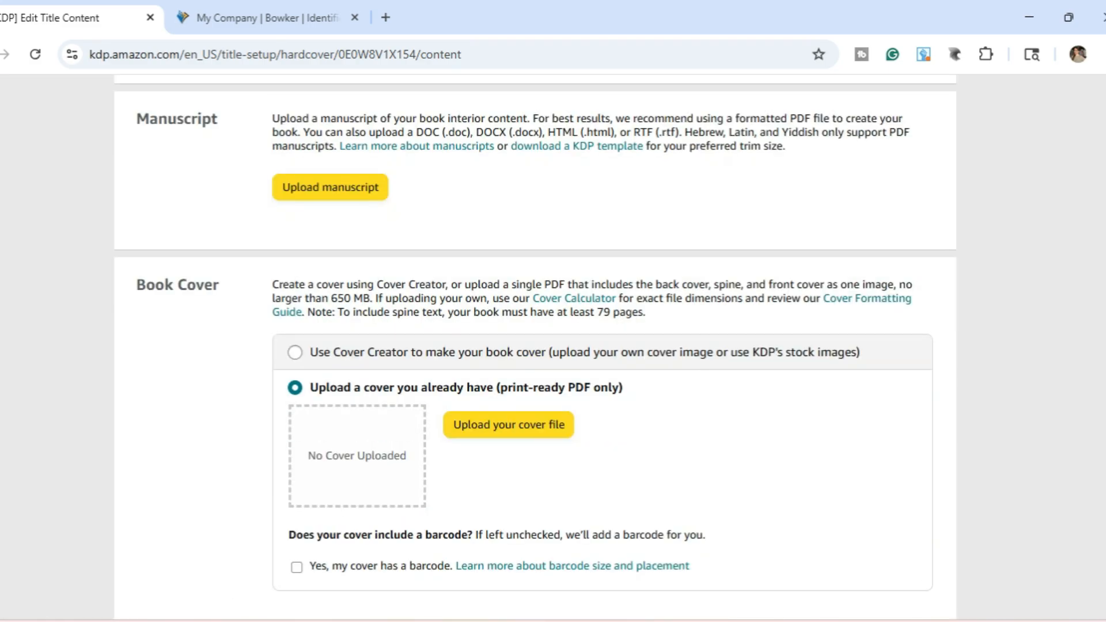
left_click(296, 567)
Declare that no AI tools were used, confirming that the answers are accurate, and launch the hardcover's print preview
scroll(535, 346, "down", 6)
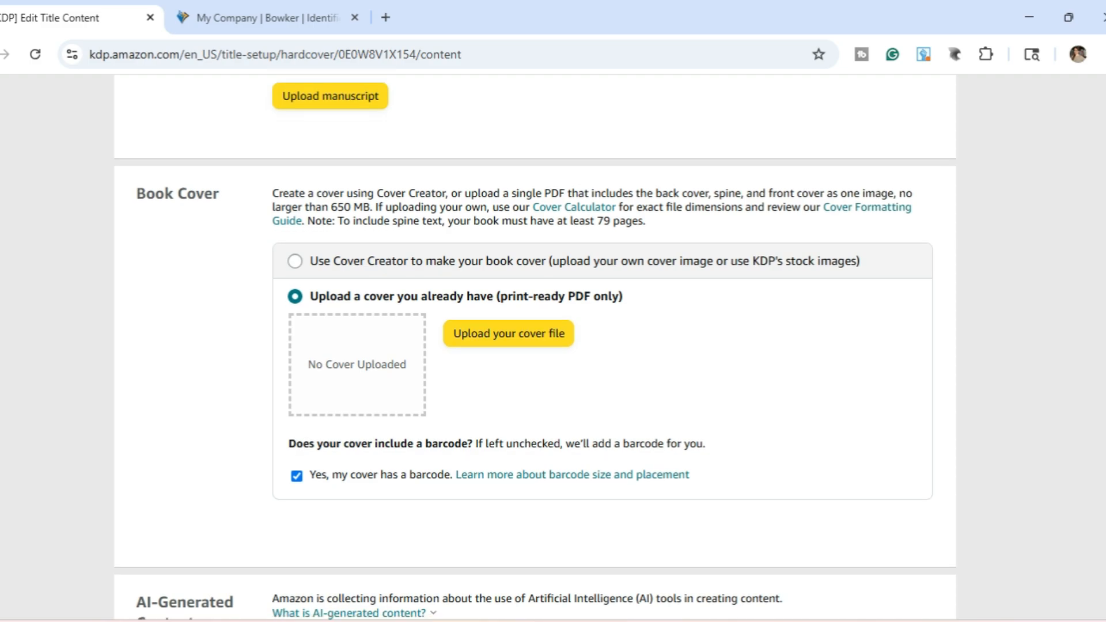
scroll(536, 346, "up", 7)
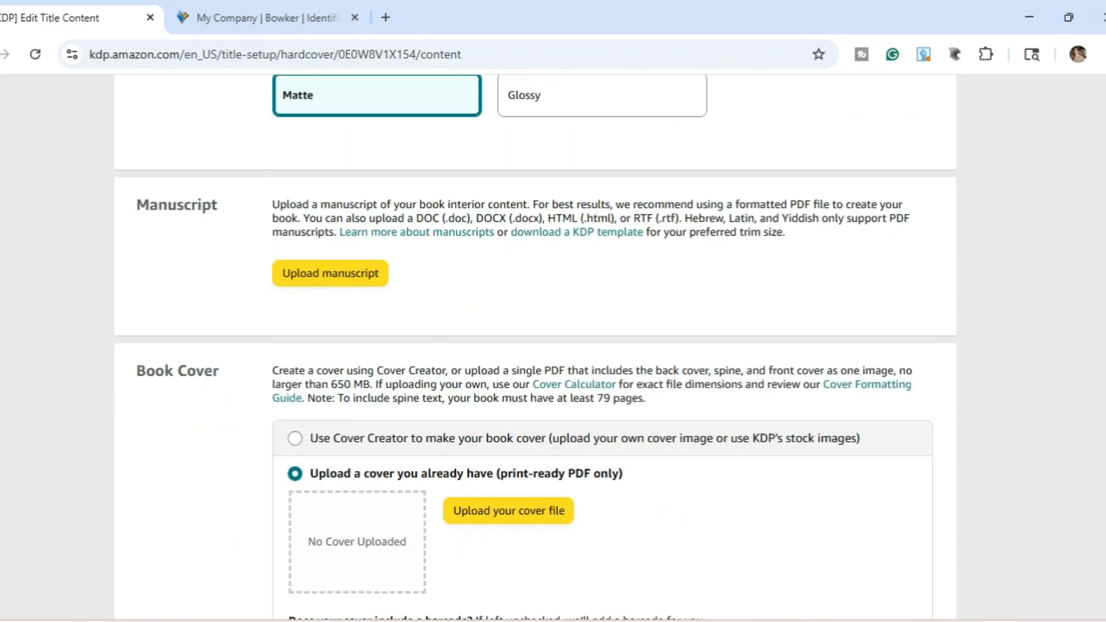
scroll(536, 346, "down", 3)
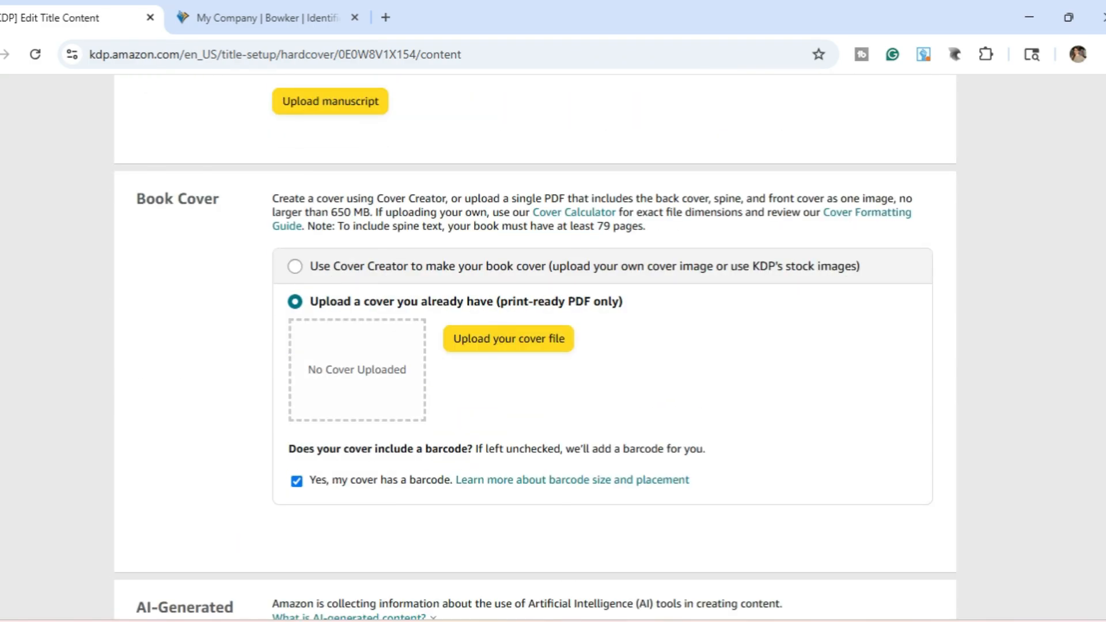
scroll(536, 346, "down", 6)
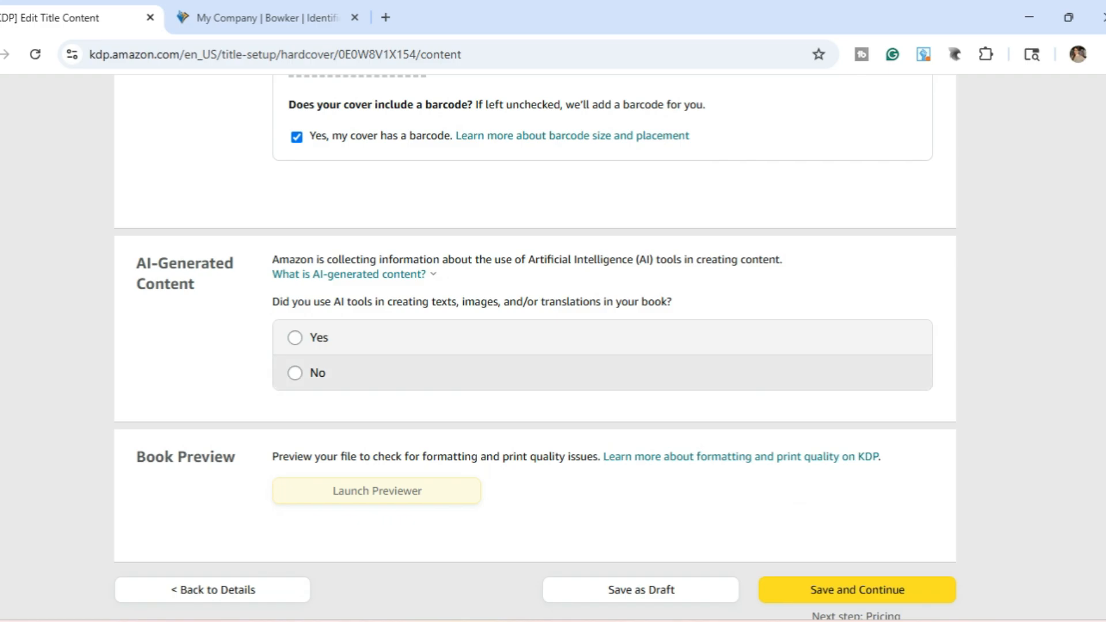
left_click(295, 373)
scroll(535, 345, "down", 3)
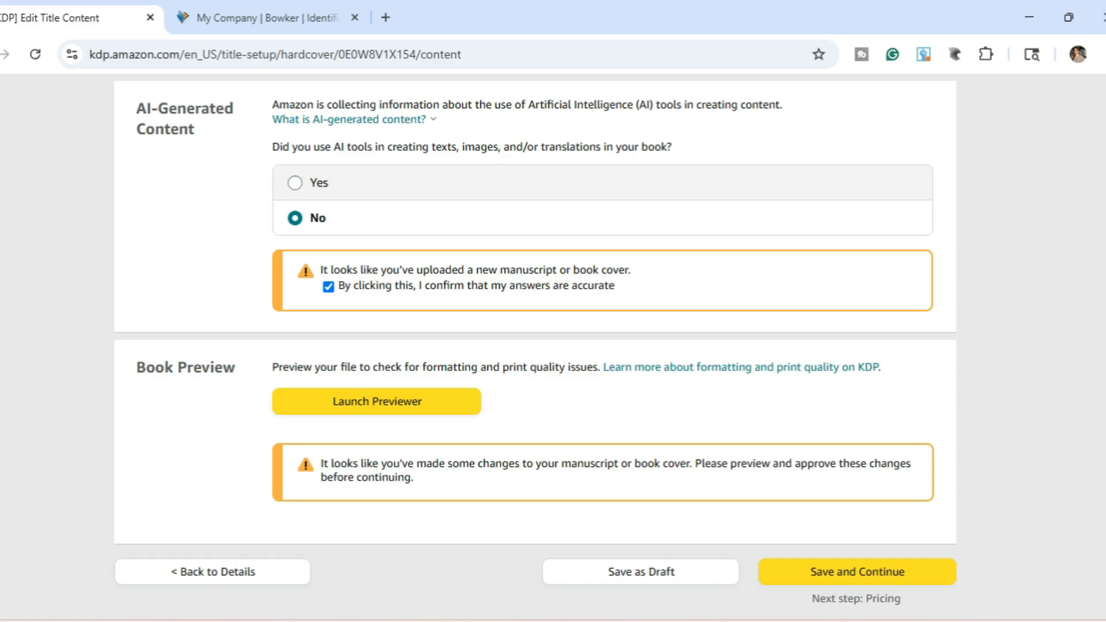
scroll(535, 346, "up", 13)
scroll(552, 346, "down", 15)
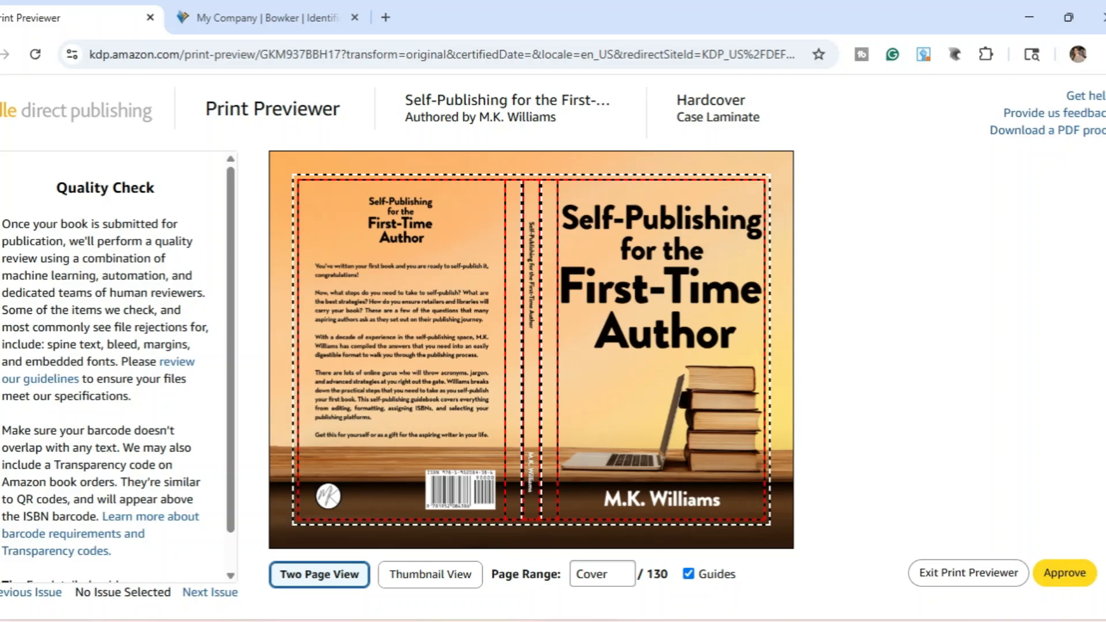
Page through the hardcover proof from the cover to the last page and approve it
mouse_move(765, 334)
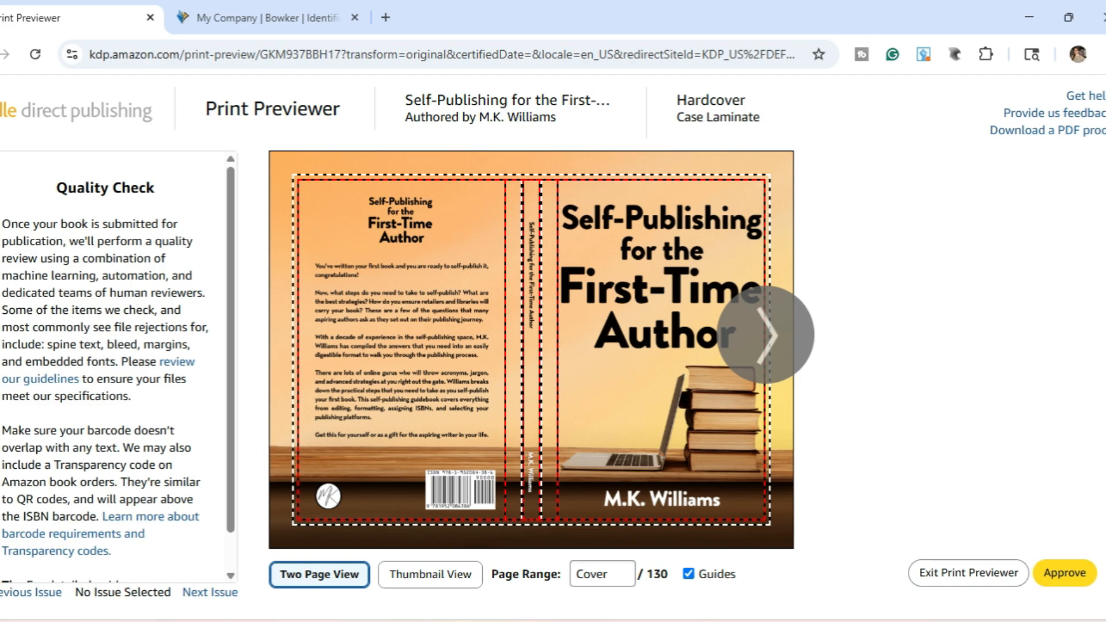
left_click(765, 334)
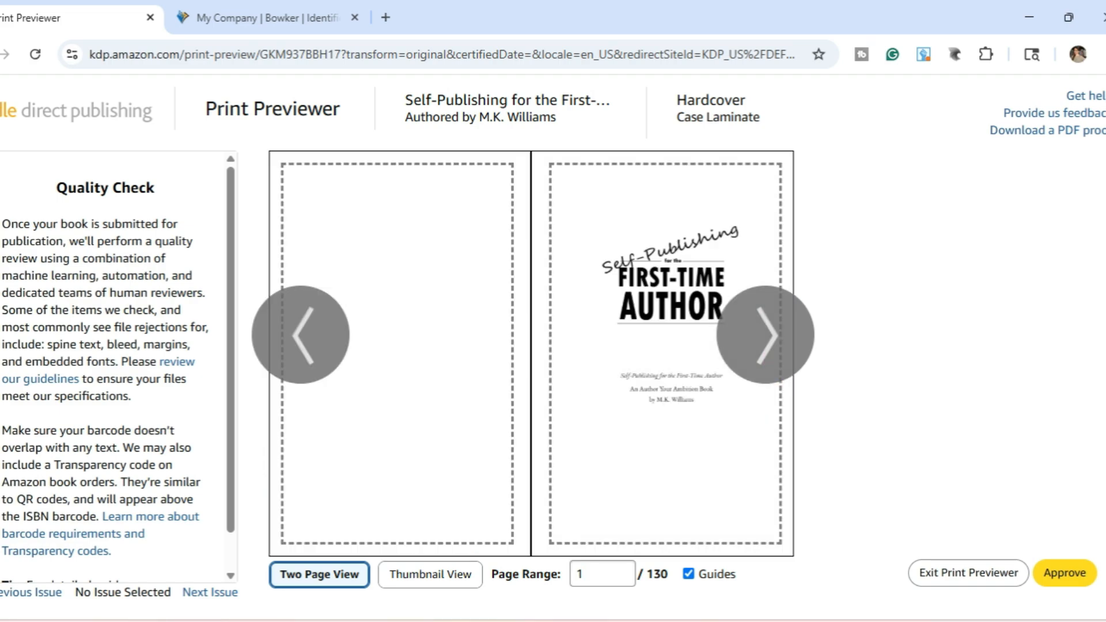
left_click(766, 335)
left_click(766, 335)
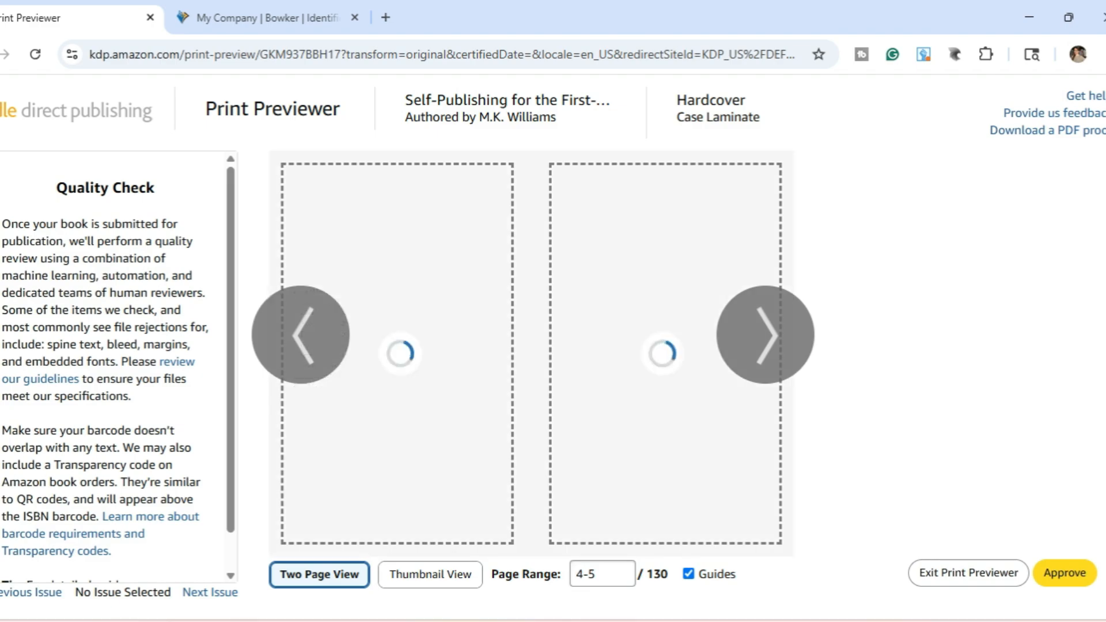
left_click(765, 335)
left_click(766, 334)
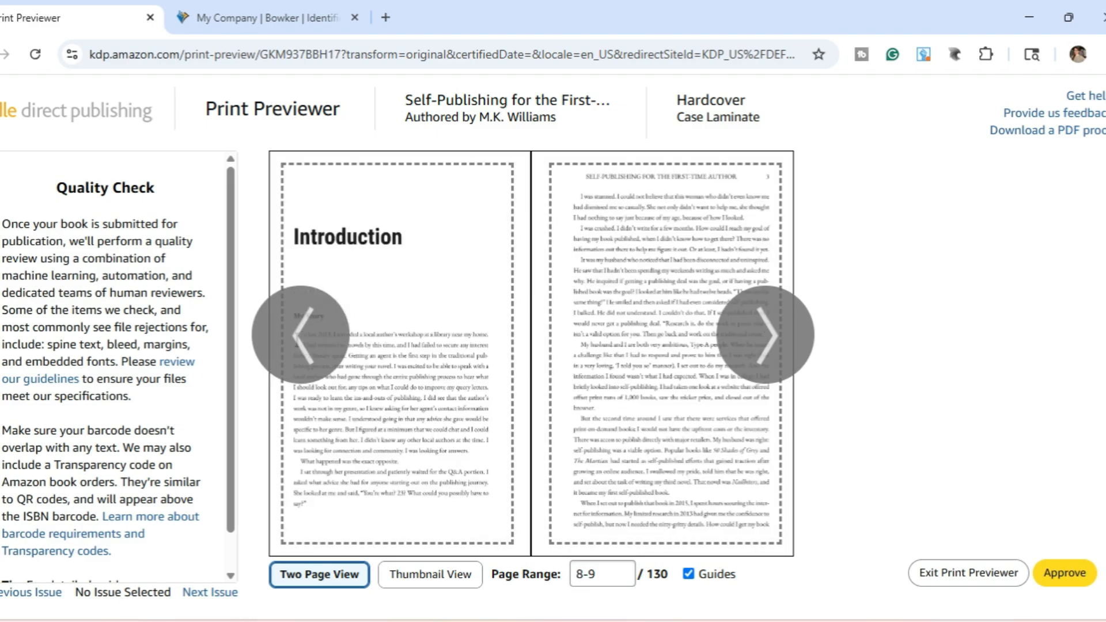
left_click(765, 335)
left_click(765, 335)
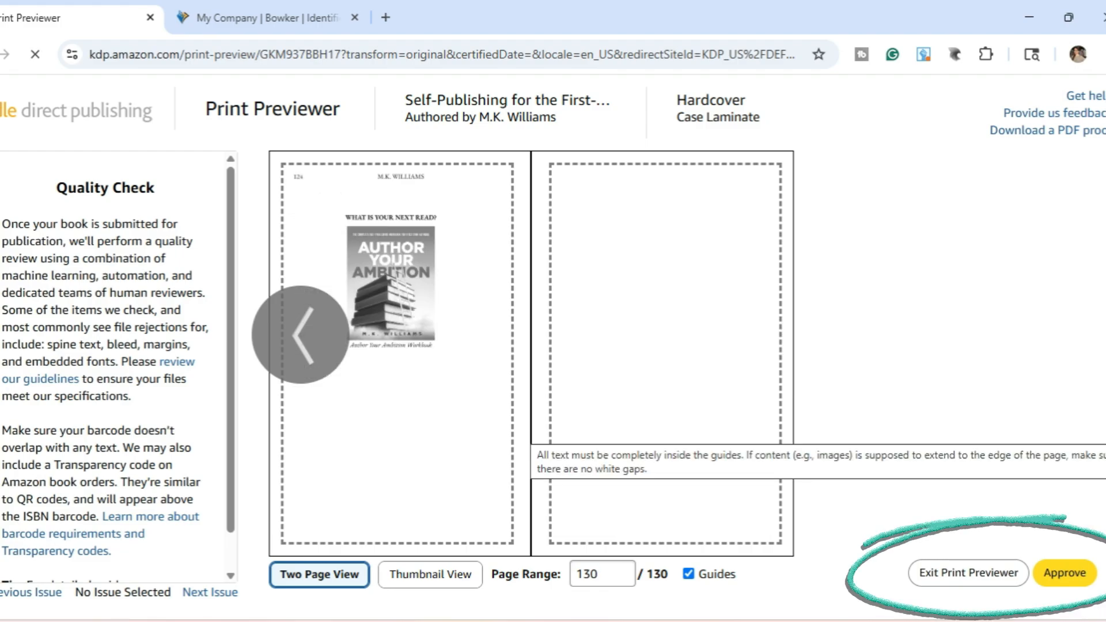
left_click(1064, 572)
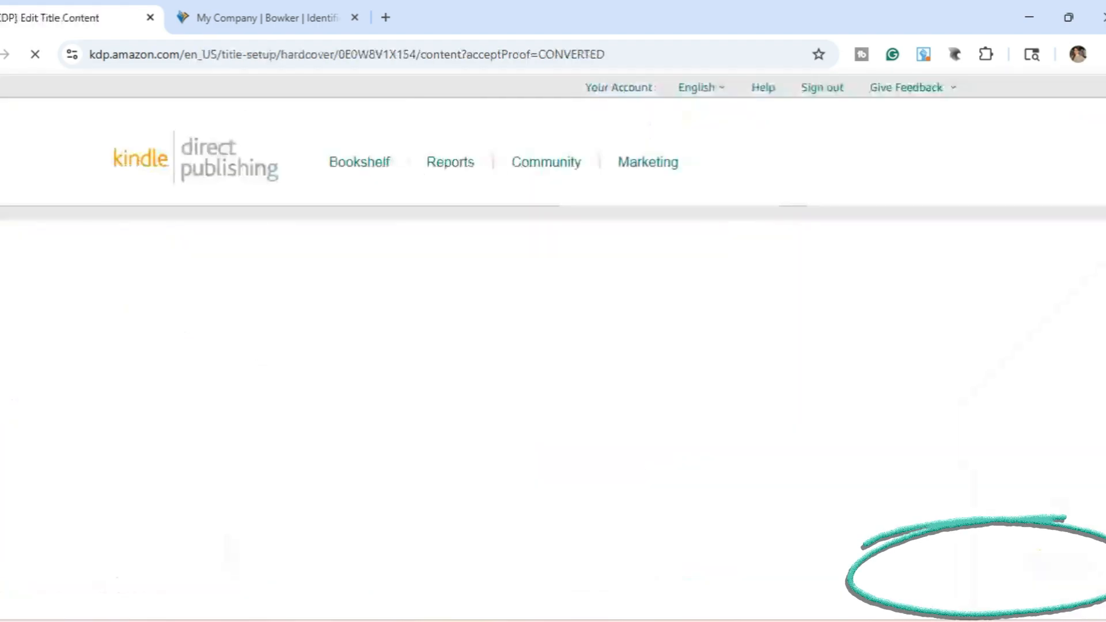
Review the hardcover content summary and its Amazon.com printing cost, then save and continue to pricing
scroll(553, 348, "down", 3)
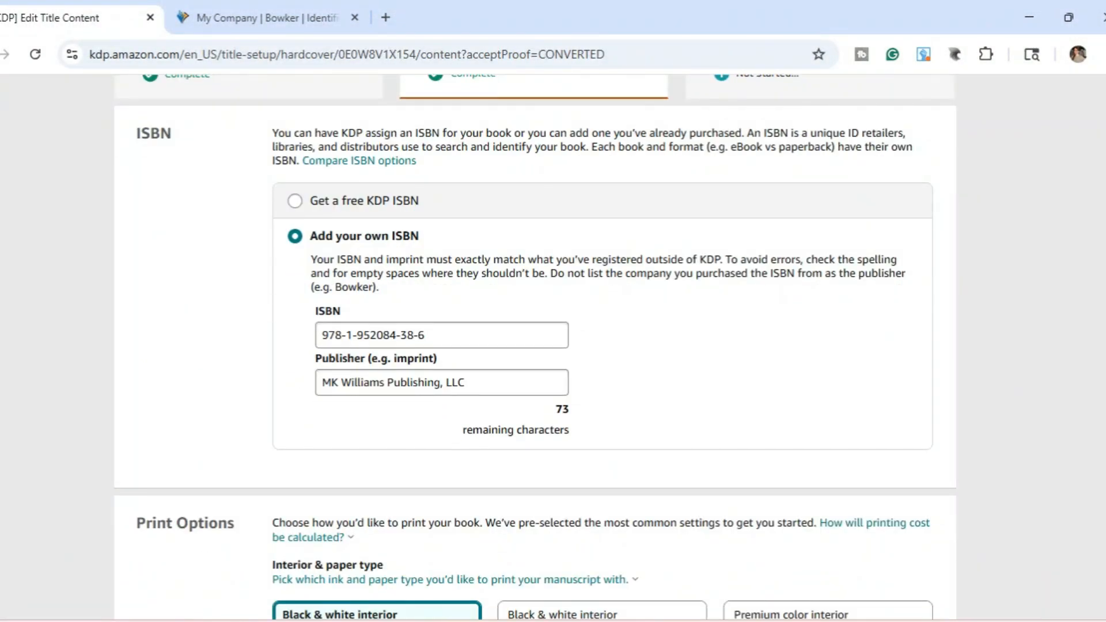
scroll(553, 345, "down", 15)
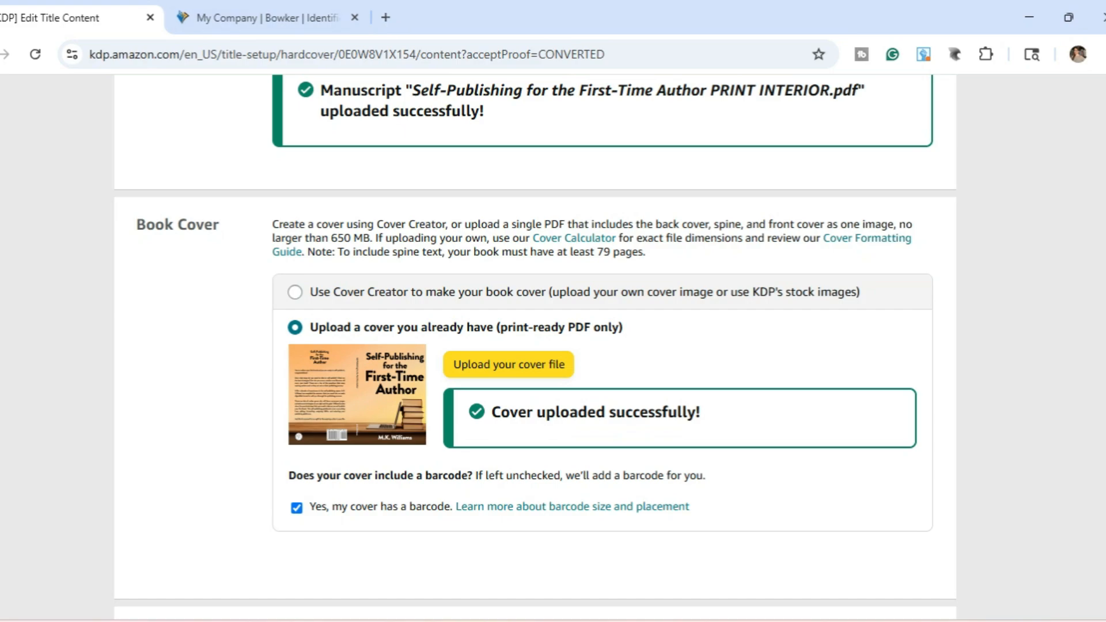
scroll(536, 346, "down", 10)
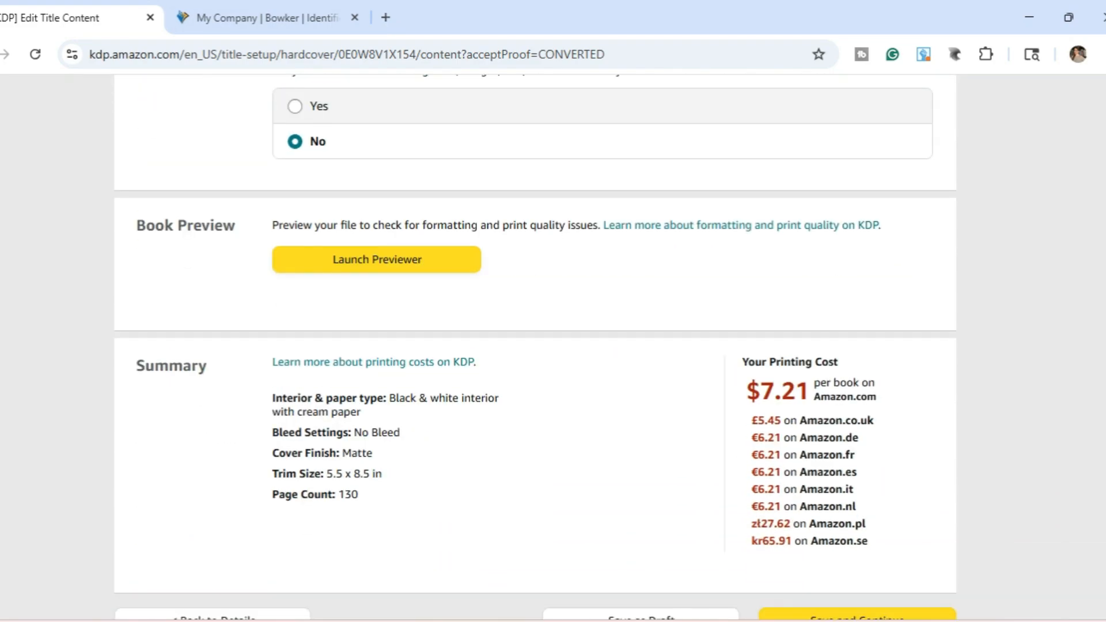
scroll(553, 346, "down", 4)
scroll(553, 345, "up", 2)
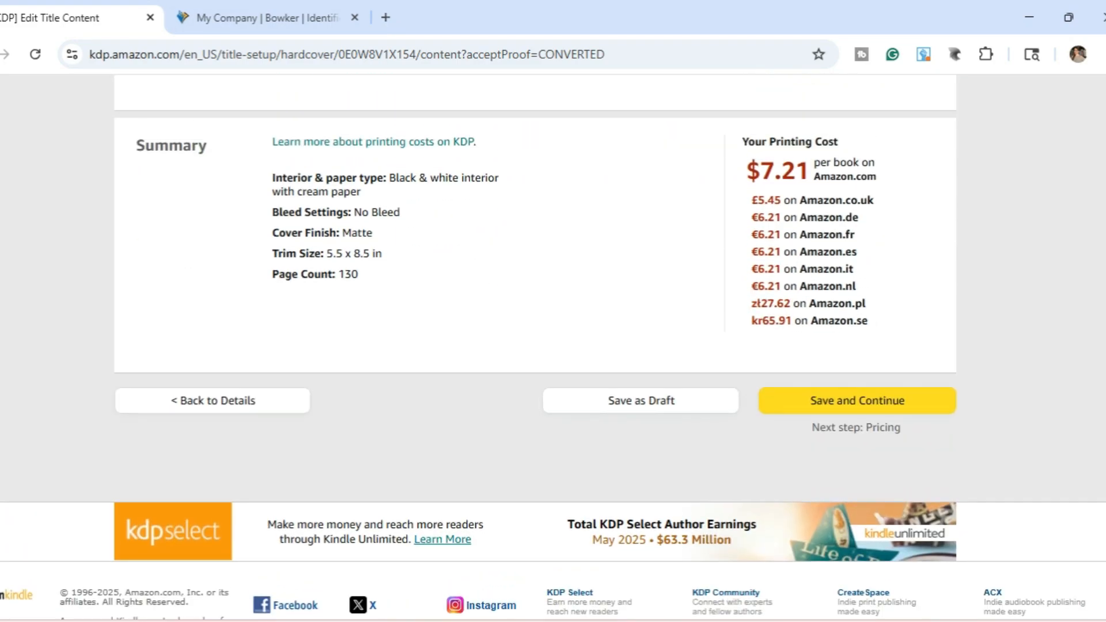
left_click_drag(760, 171, 809, 171)
left_click(811, 175)
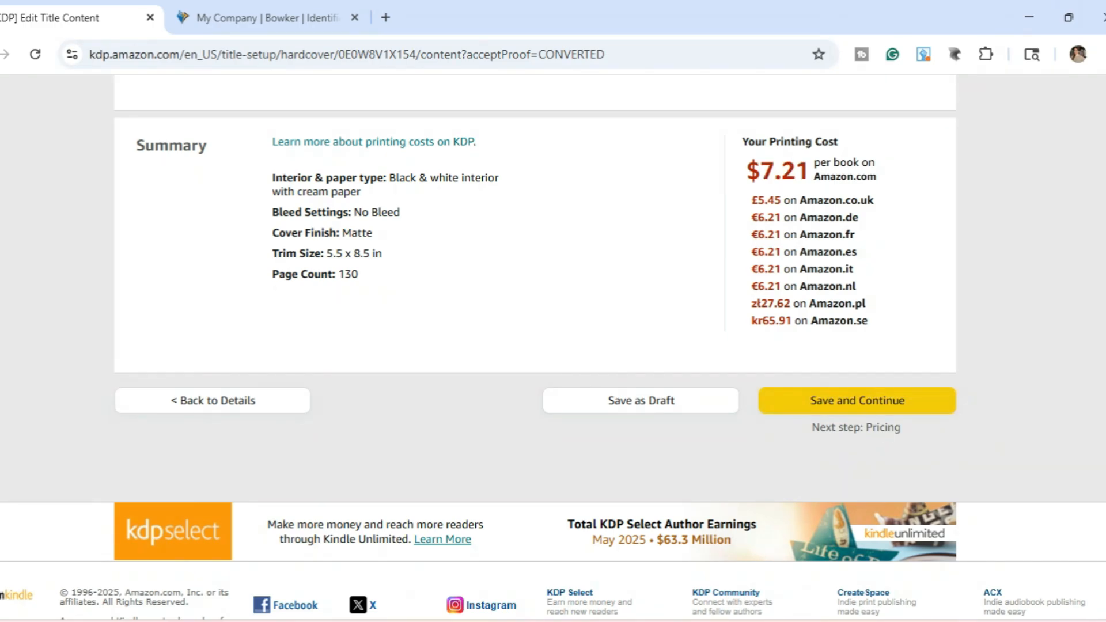
left_click(857, 400)
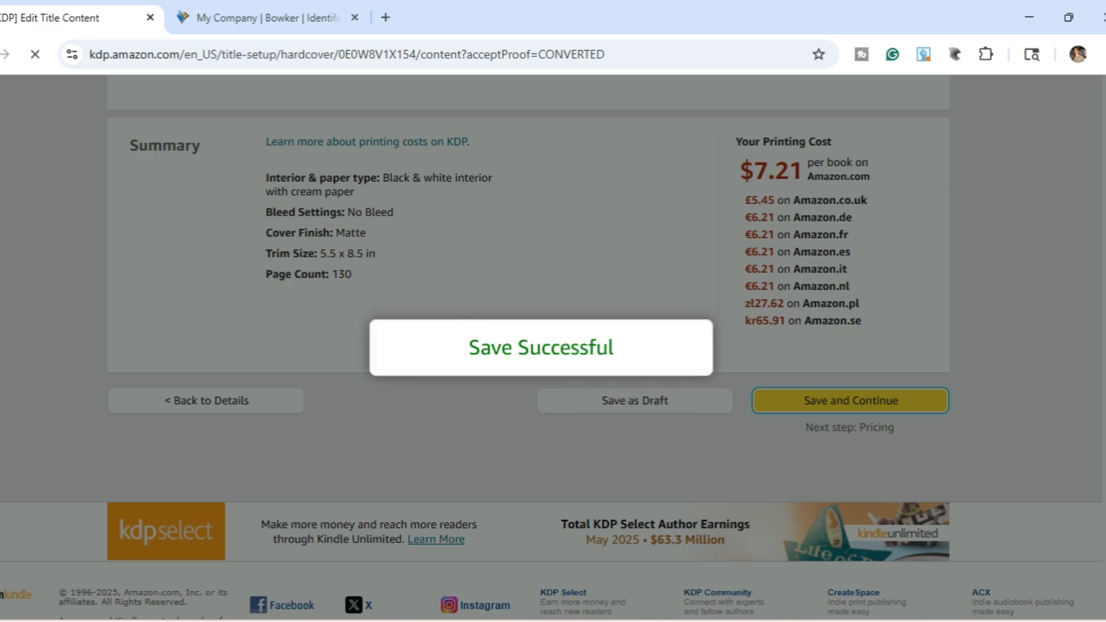
Set the hardcover's Amazon.com list price to 19.99 USD
scroll(553, 347, "down", 1)
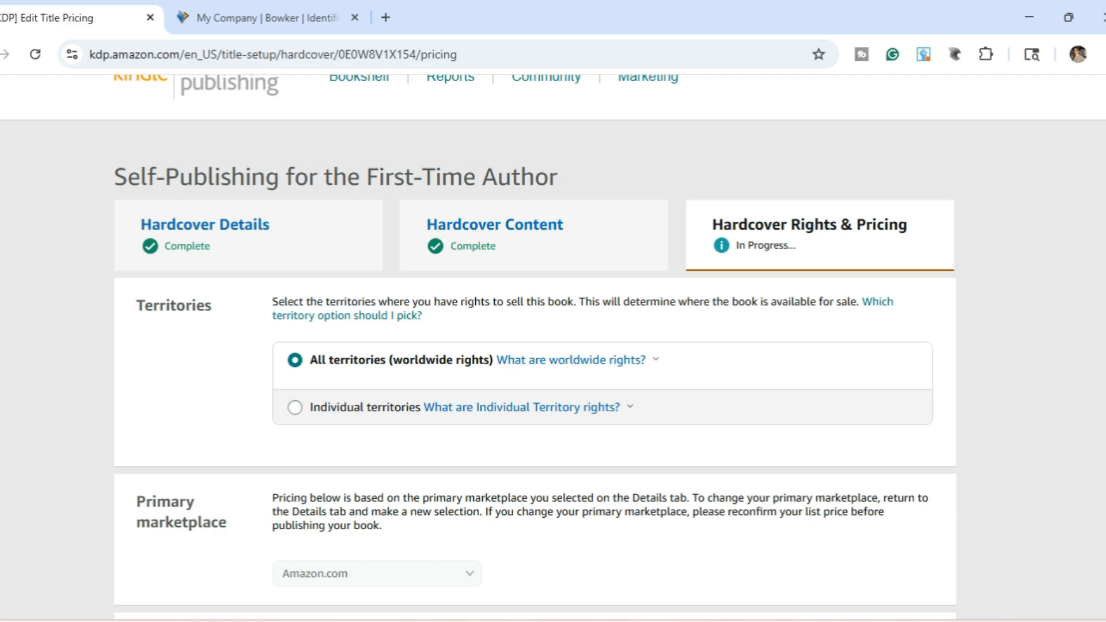
scroll(553, 346, "down", 5)
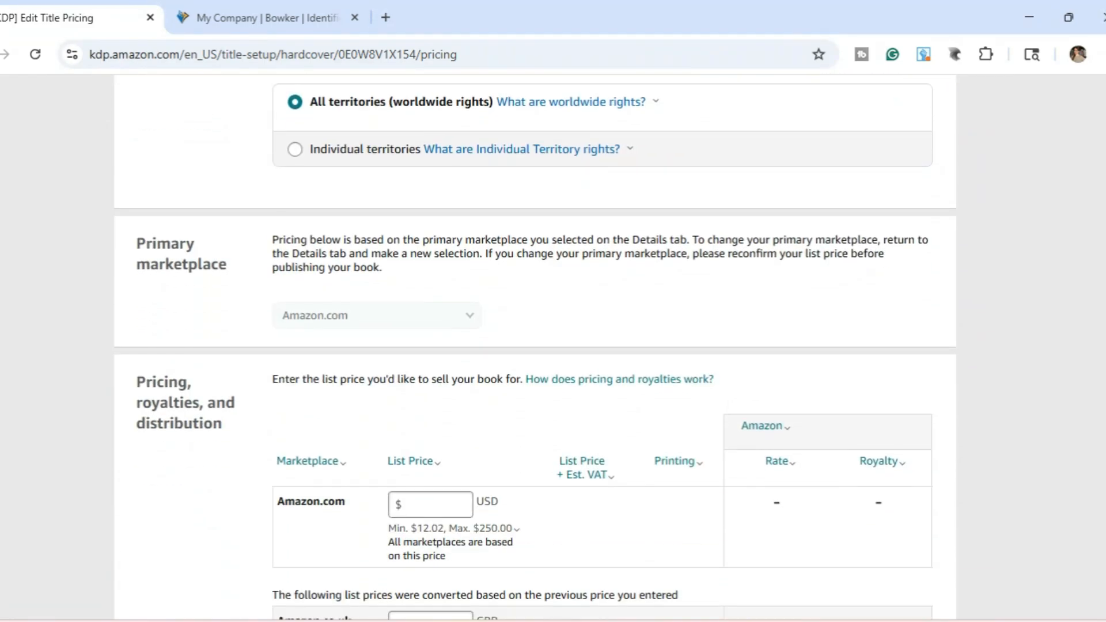
scroll(553, 345, "down", 2)
left_click(431, 419)
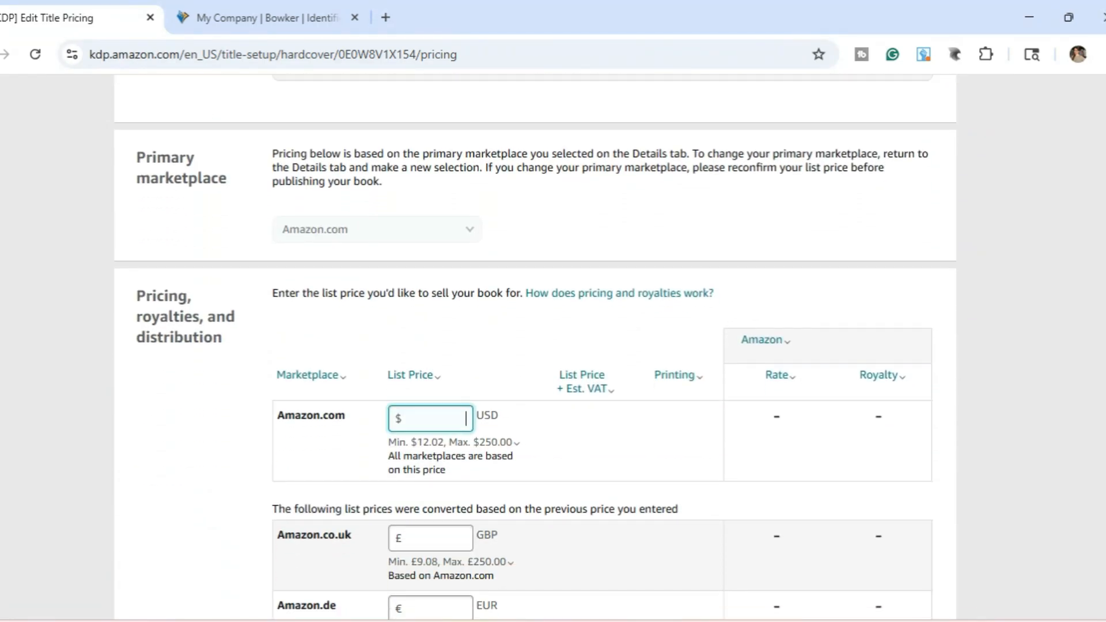
type("19.99")
key("Tab")
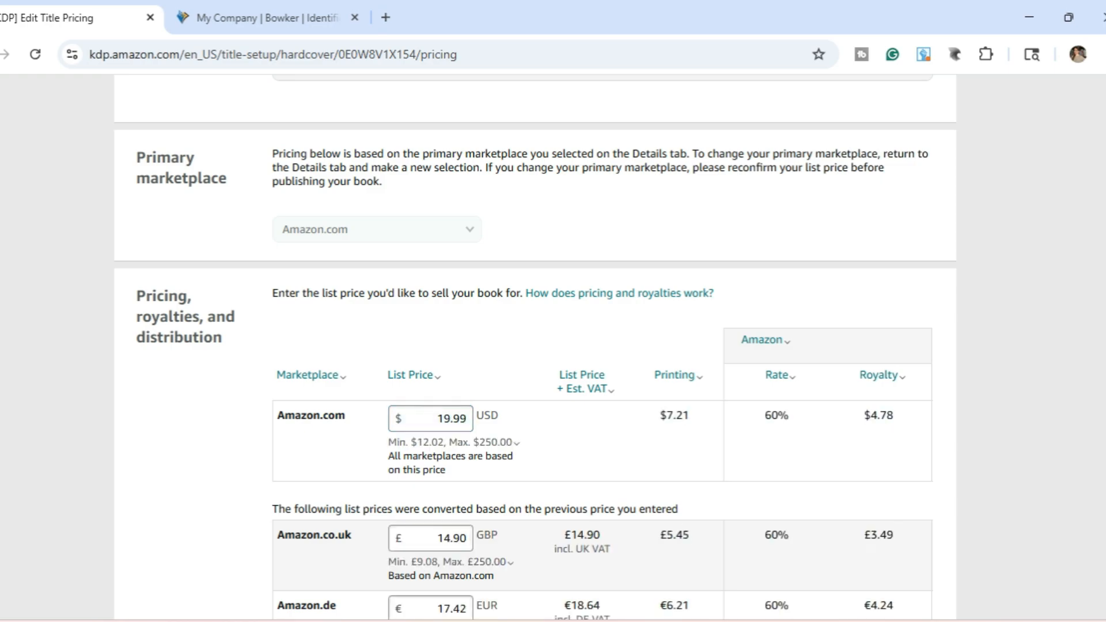
Check the converted marketplace prices, publish the hardcover, and dismiss the submission notice
scroll(553, 346, "down", 9)
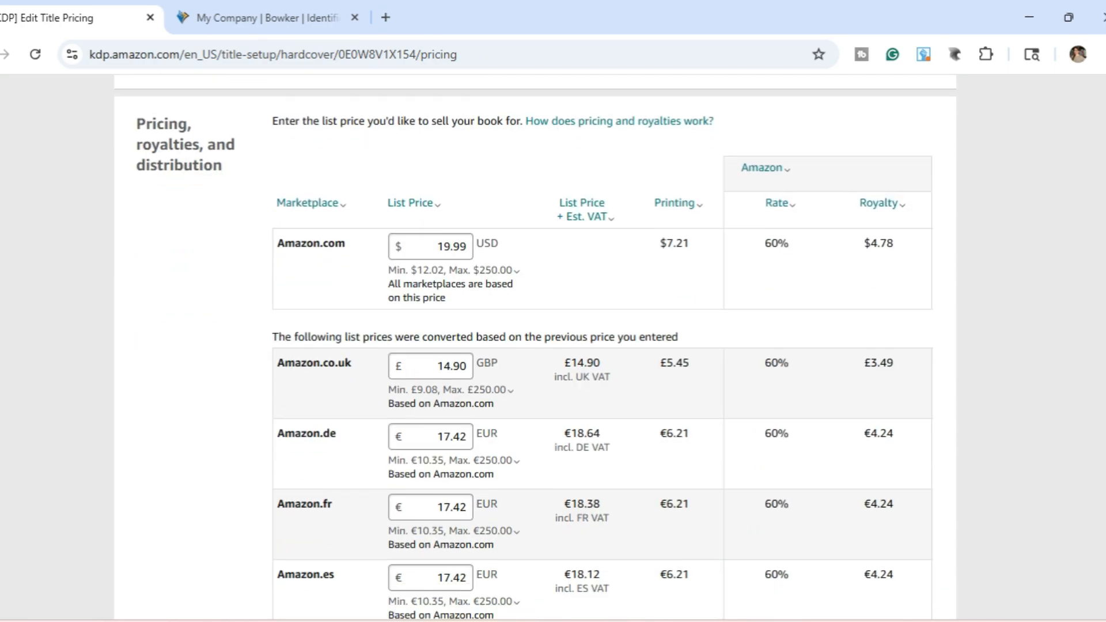
scroll(535, 346, "down", 7)
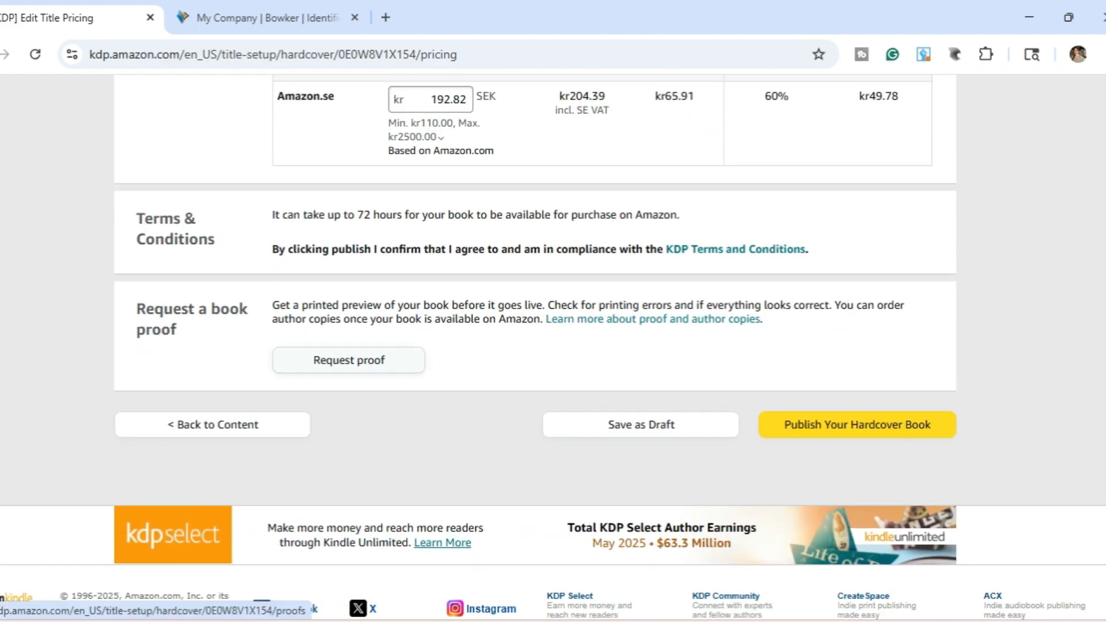
left_click(857, 425)
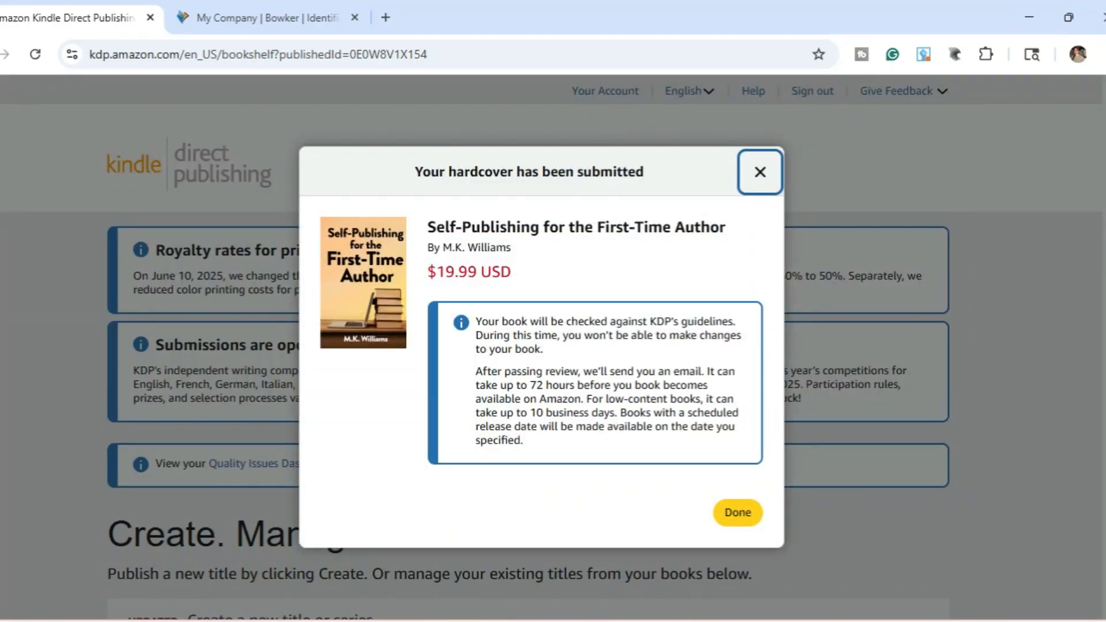
left_click(738, 513)
Look through the first bookshelf page to check the status of all formats of the new "Self-Publishing for the First-Time Author" edition
scroll(553, 347, "down", 4)
scroll(553, 347, "down", 5)
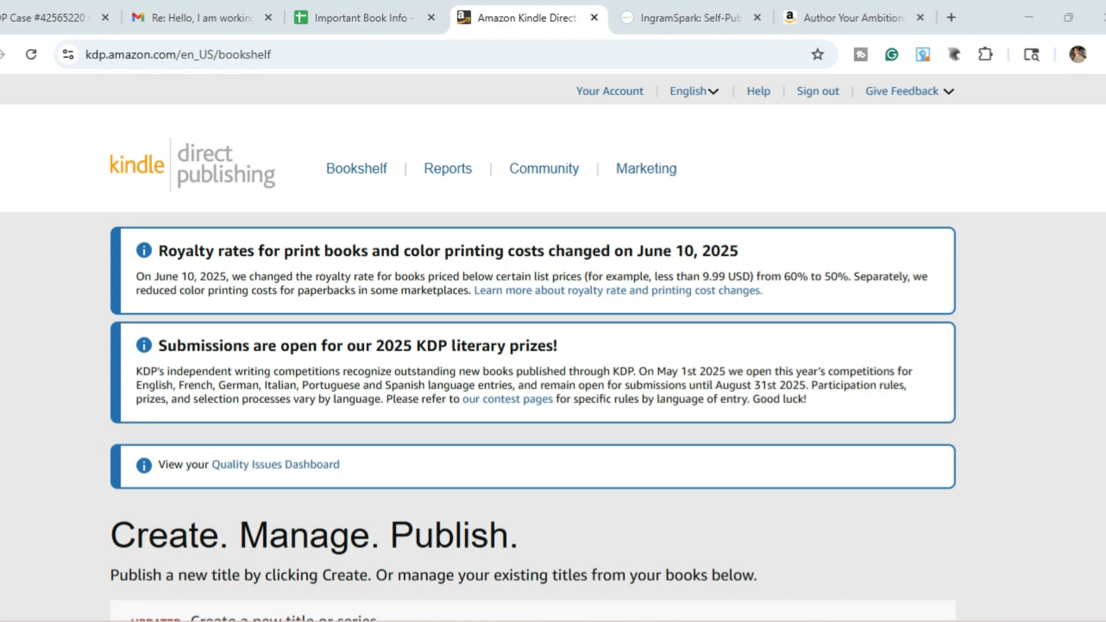
scroll(533, 346, "down", 7)
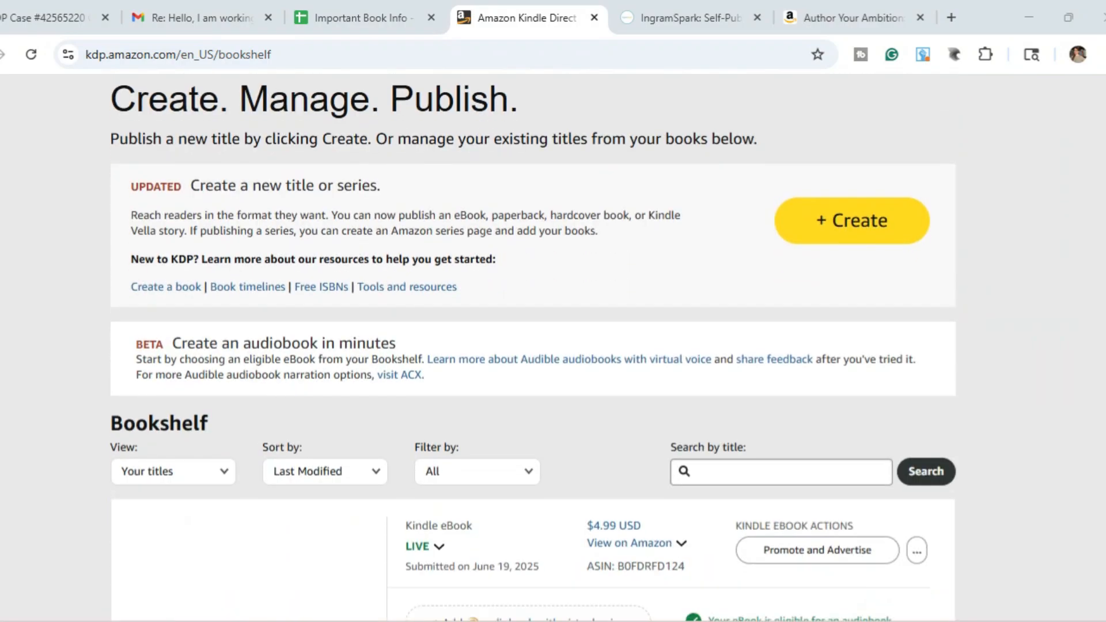
scroll(533, 345, "down", 7)
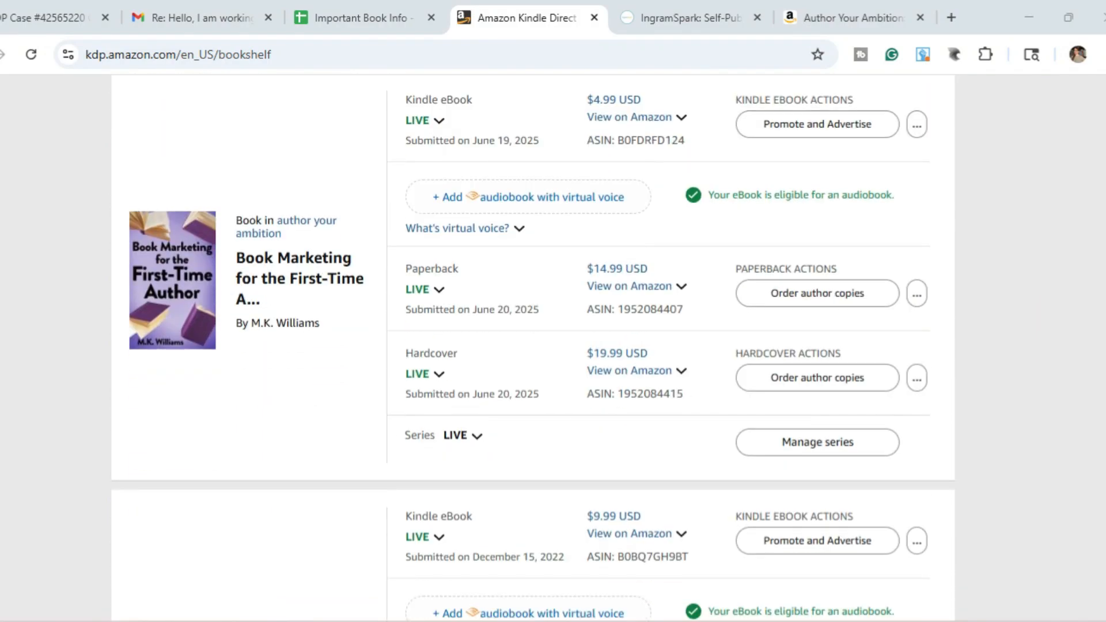
scroll(181, 473, "down", 3)
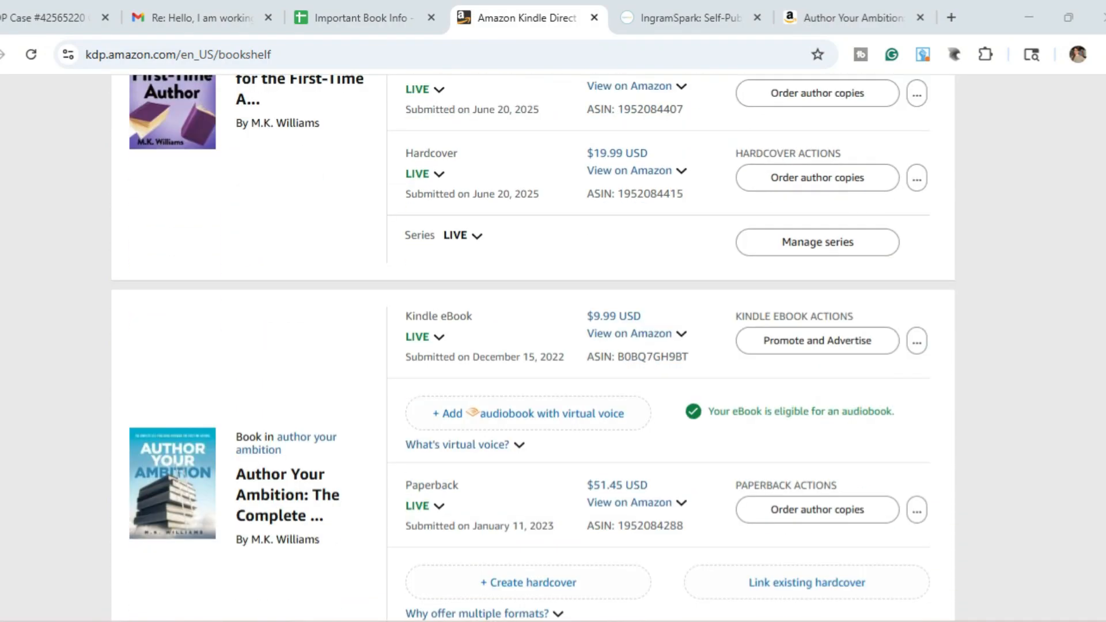
scroll(181, 474, "down", 4)
scroll(182, 474, "down", 10)
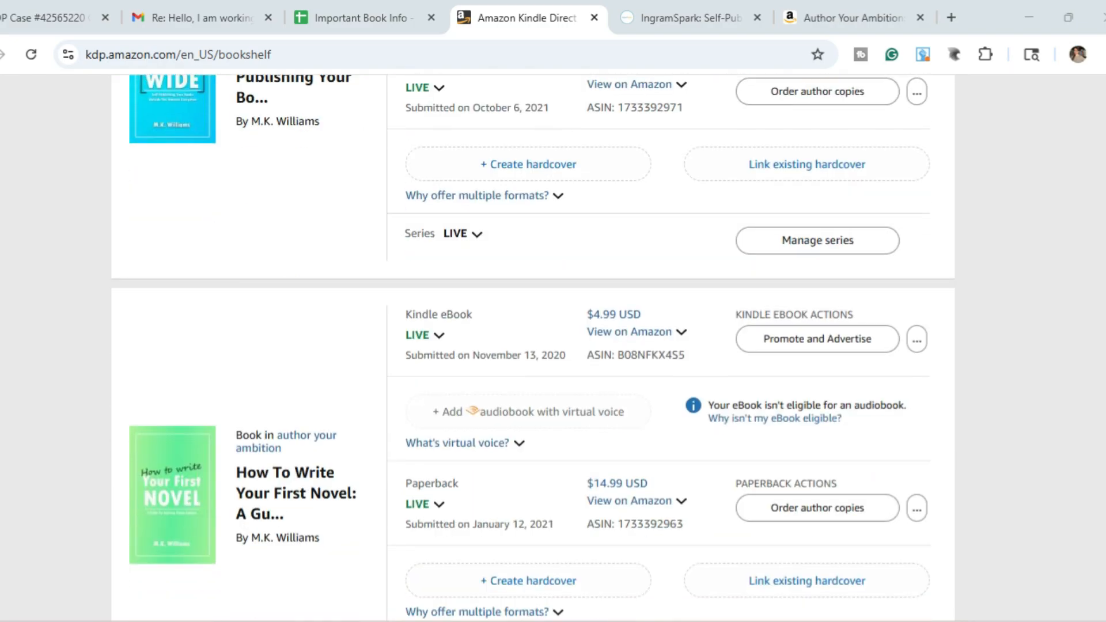
scroll(182, 474, "down", 18)
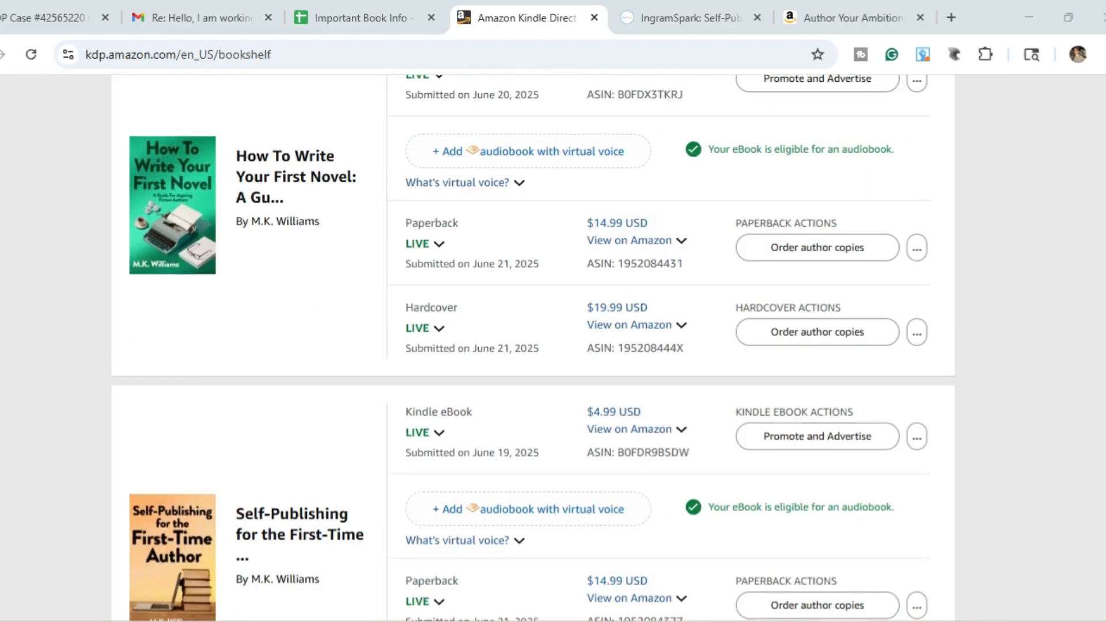
scroll(173, 213, "down", 4)
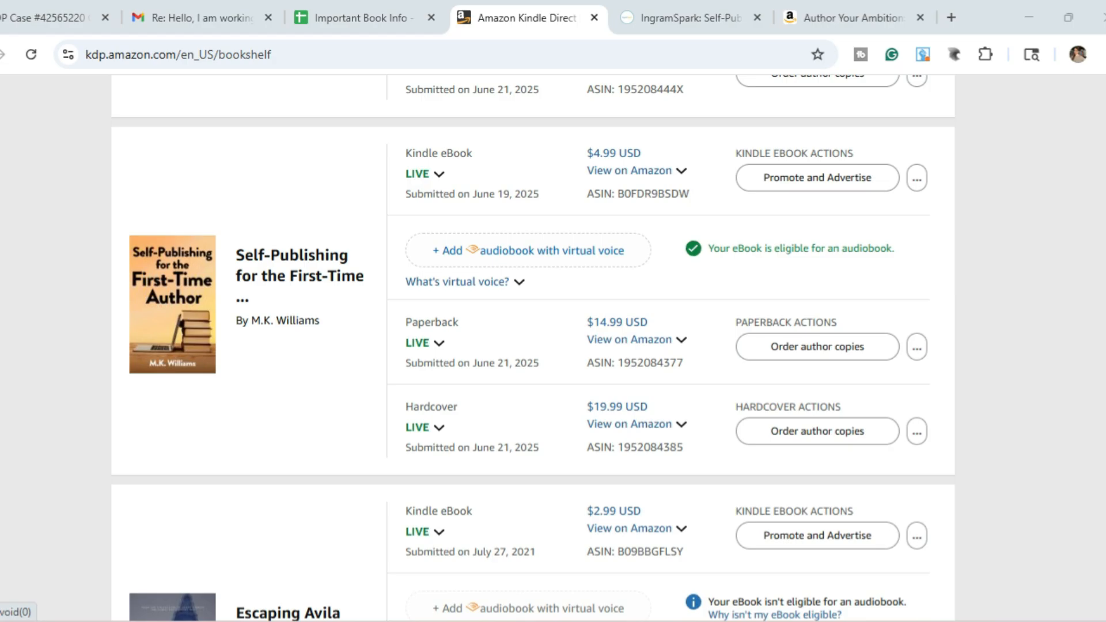
scroll(533, 345, "down", 10)
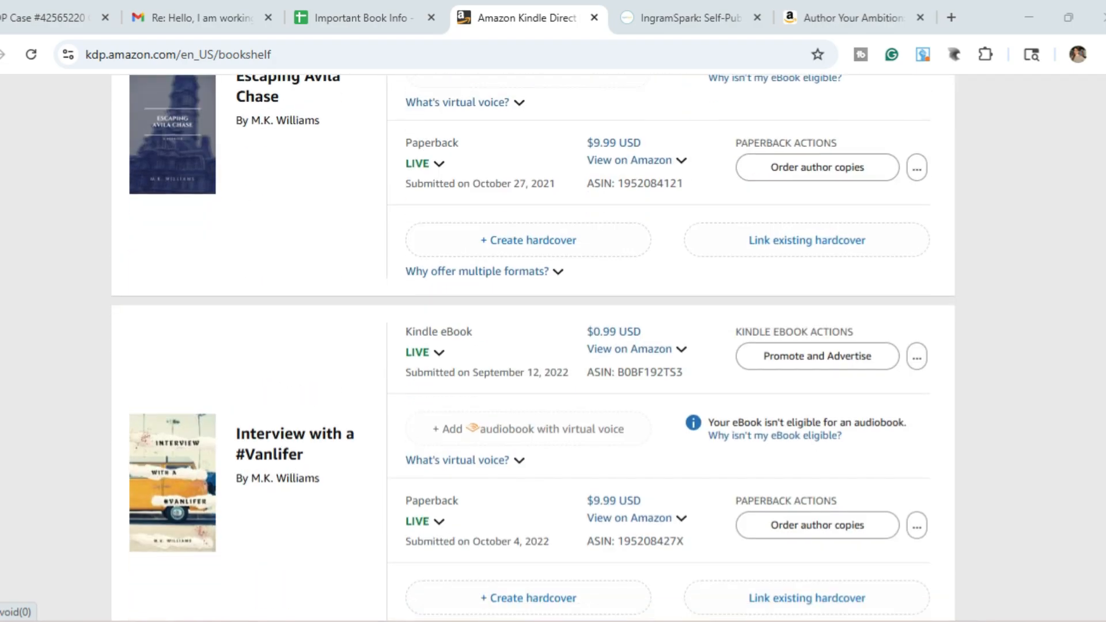
scroll(553, 340, "down", 10)
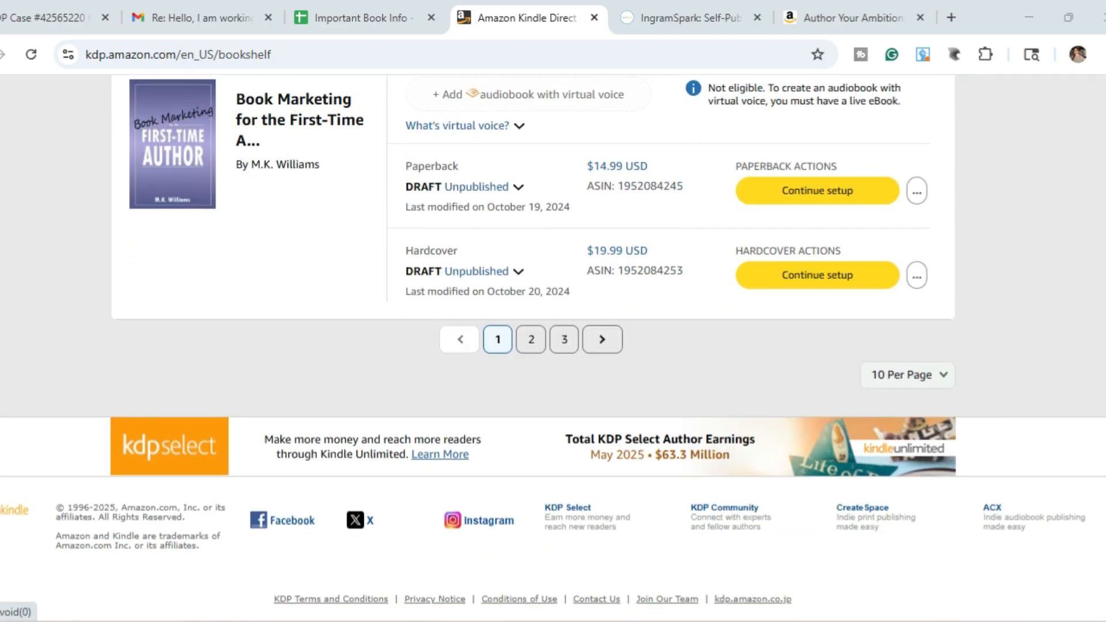
Open the second bookshelf page and check the eBook status of the older "Self-Publishing for the First-Time Author" edition
left_click(531, 339)
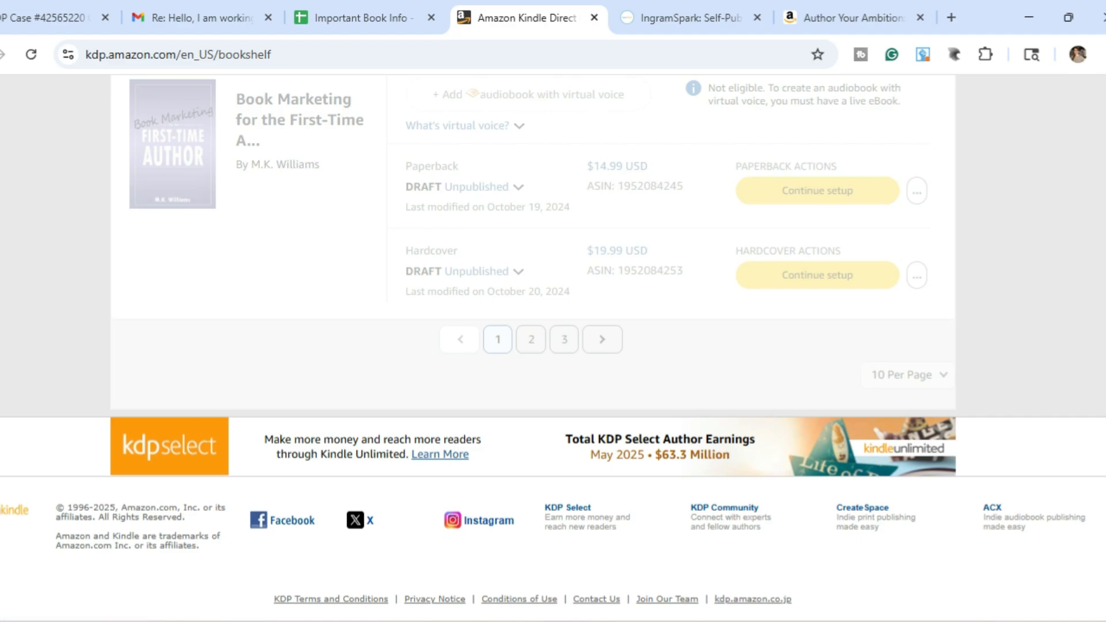
scroll(533, 346, "up", 20)
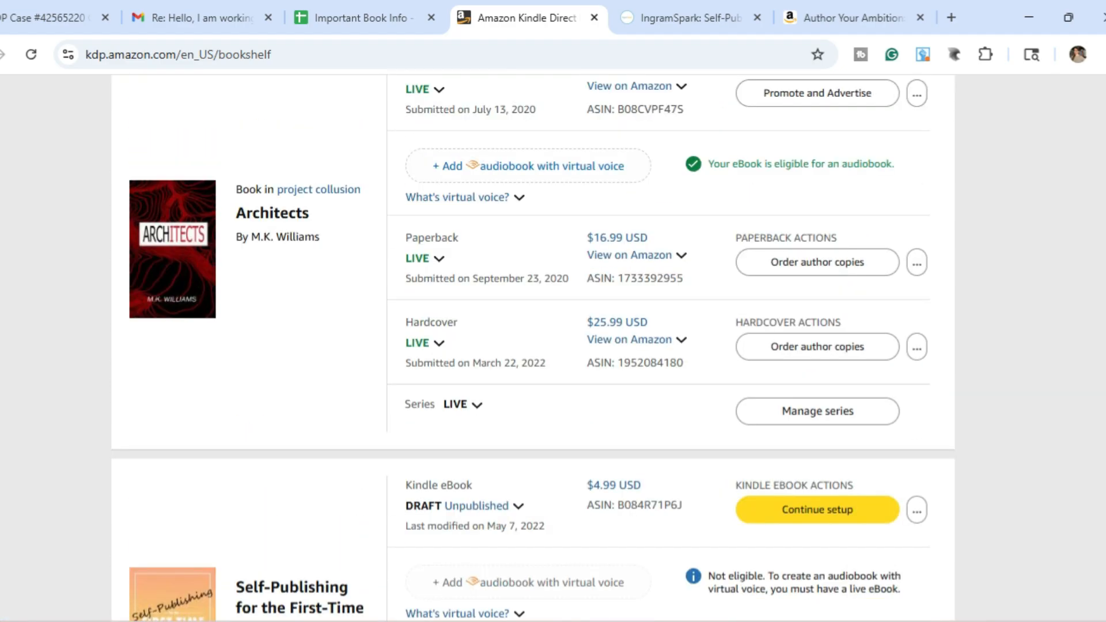
scroll(533, 346, "up", 20)
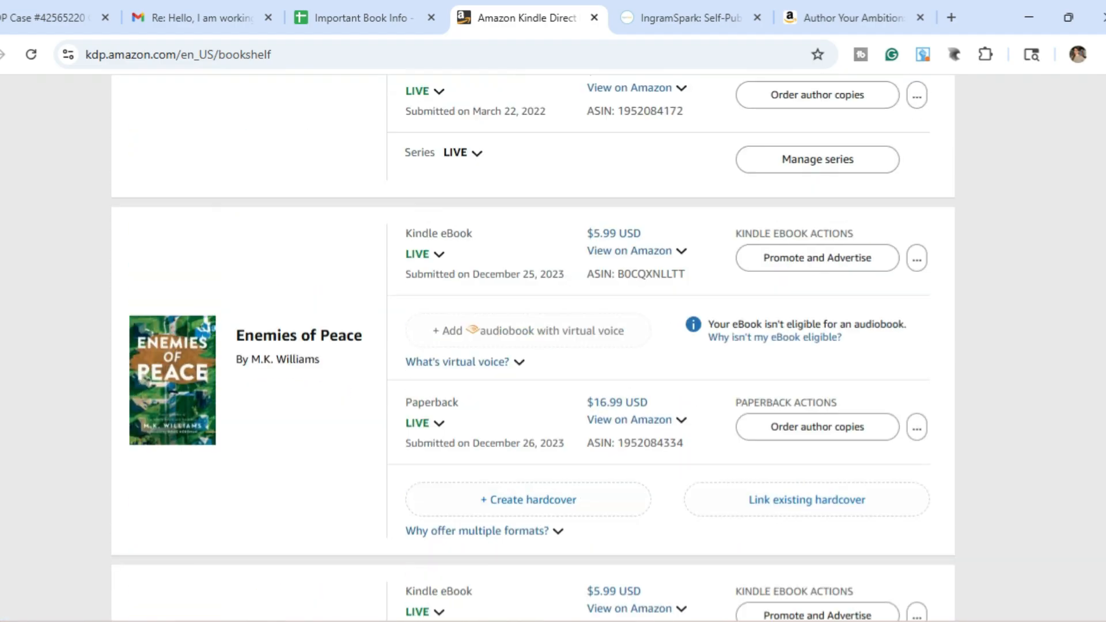
scroll(533, 345, "up", 10)
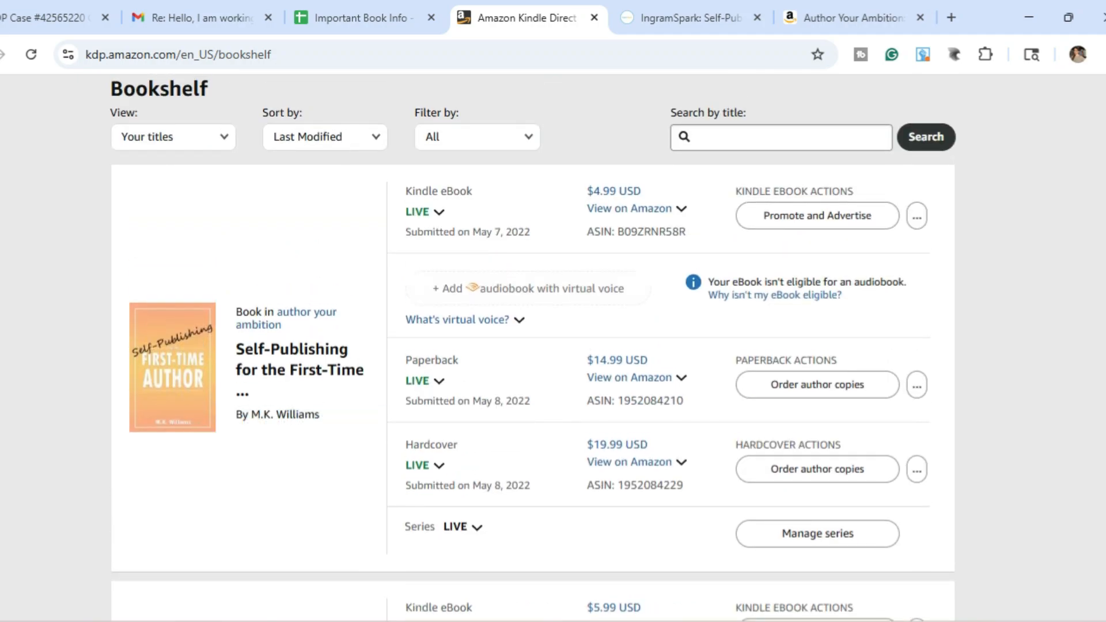
scroll(533, 346, "up", 2)
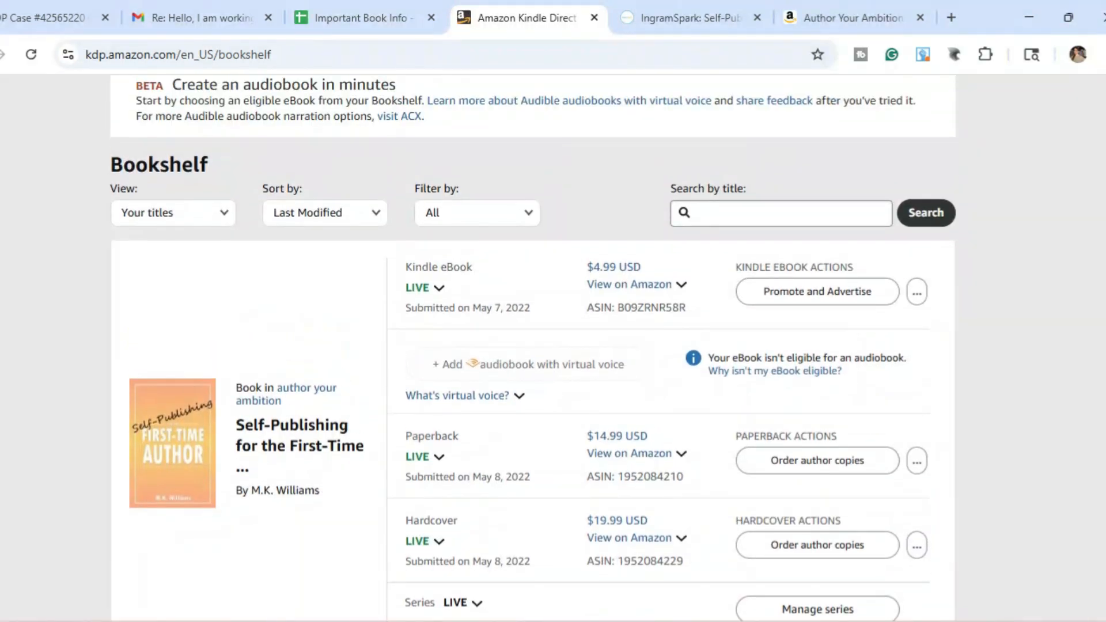
left_click(425, 304)
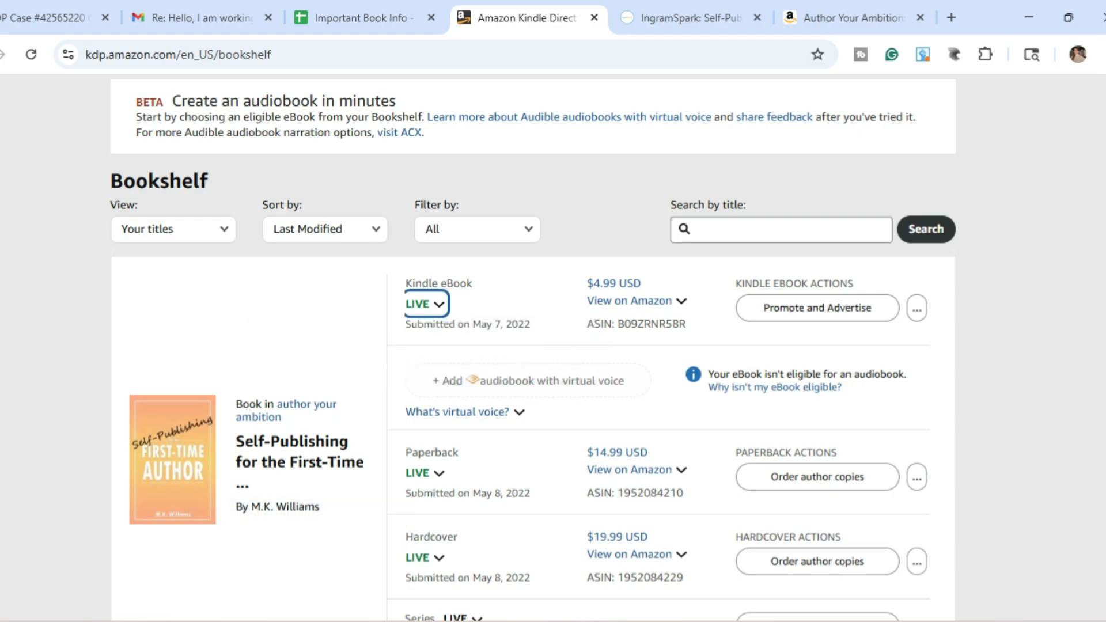
Look through the second bookshelf page and check the paperback status of the oldest "Self-Publishing for the First-Time Author" edition with two formats
scroll(533, 348, "down", 20)
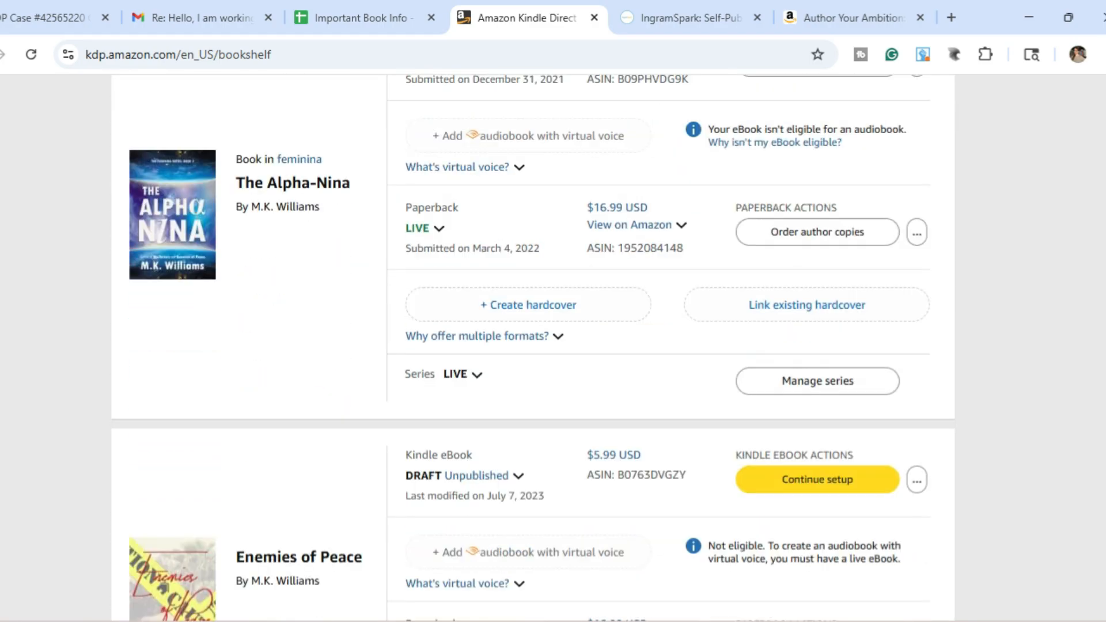
scroll(533, 348, "down", 15)
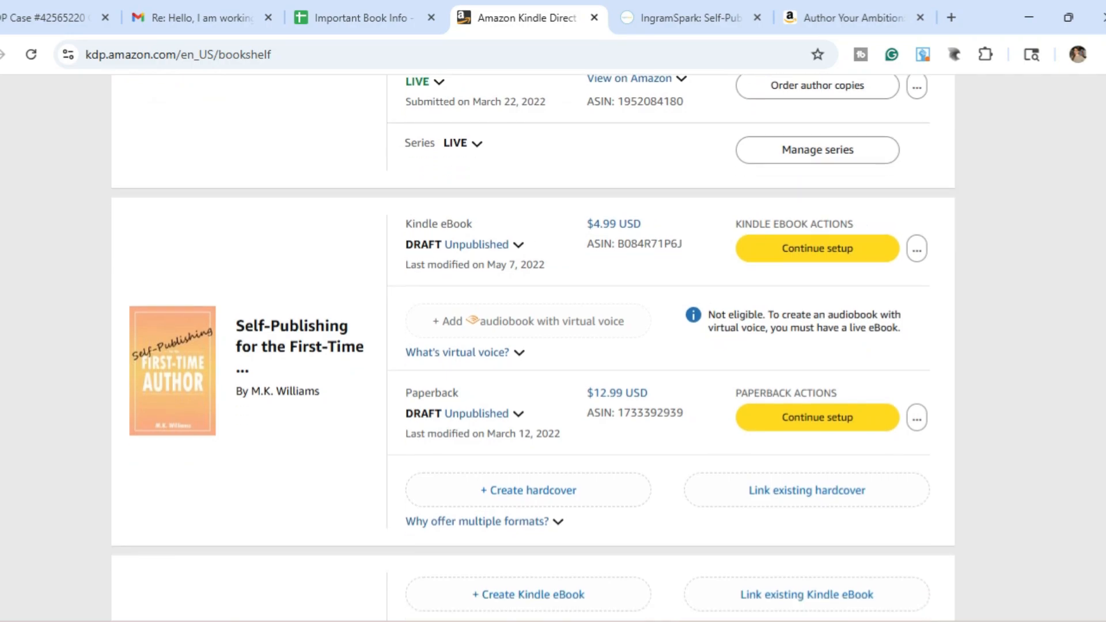
scroll(534, 348, "up", 2)
scroll(533, 348, "up", 1)
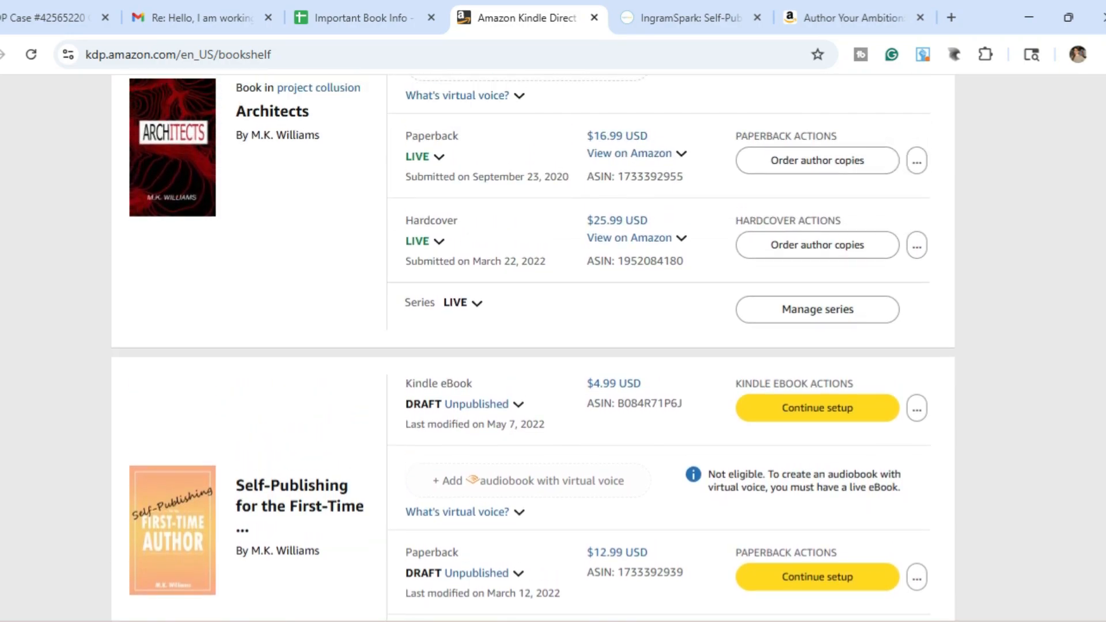
scroll(533, 348, "up", 2)
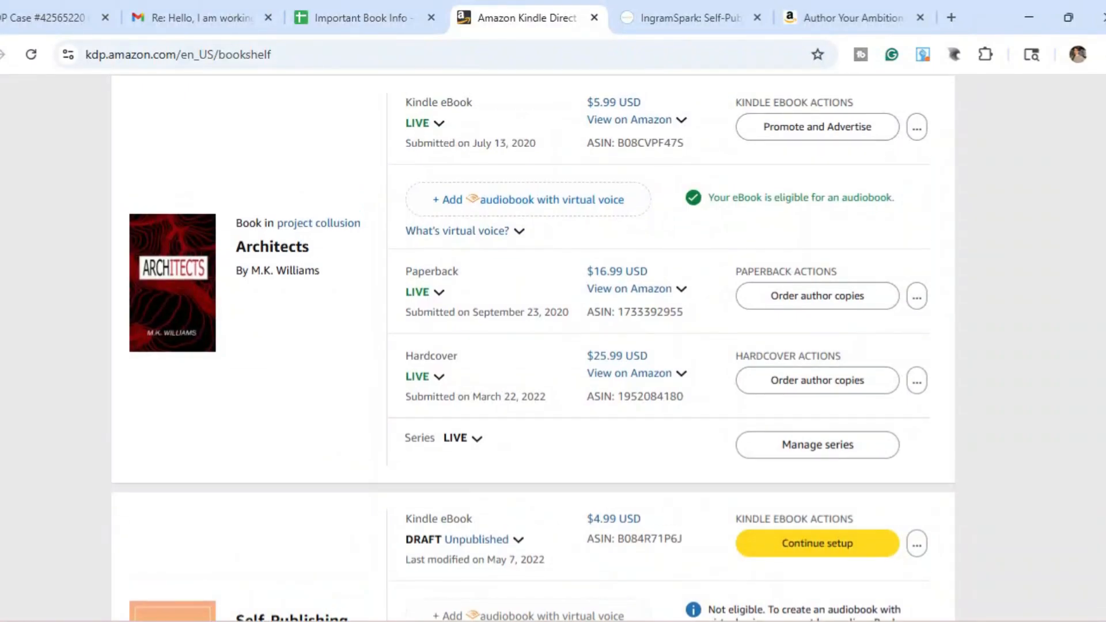
scroll(534, 348, "down", 7)
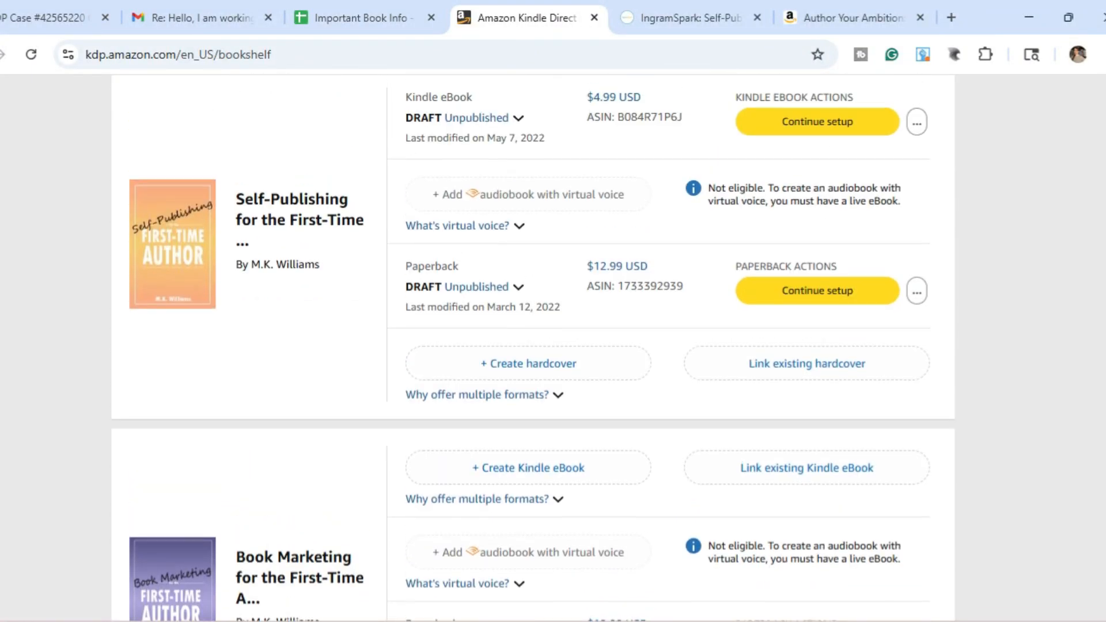
scroll(534, 348, "up", 1)
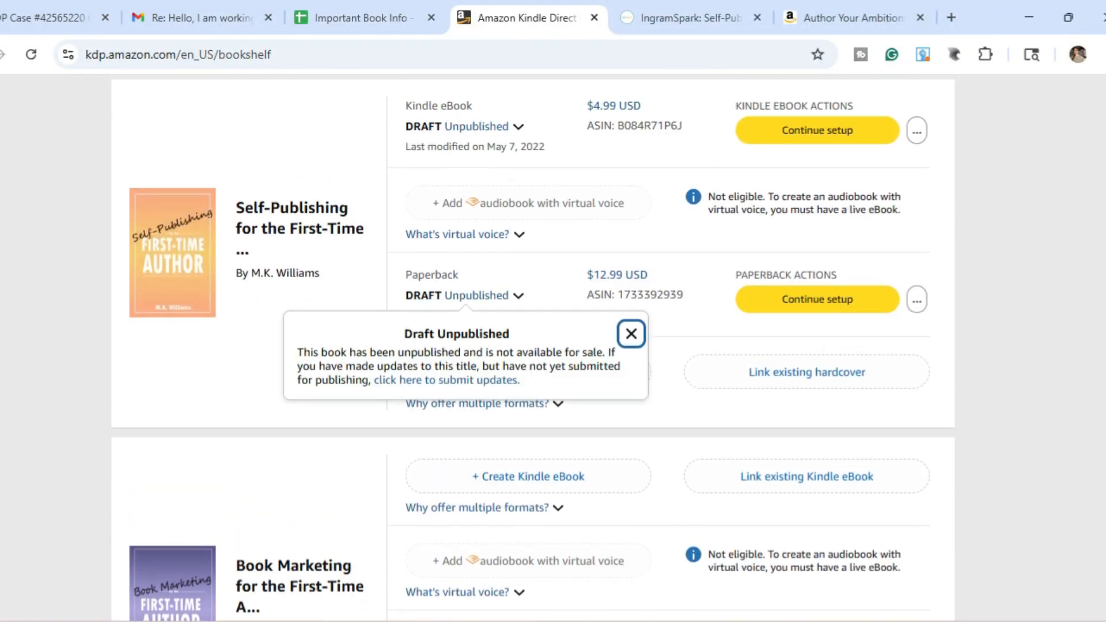
scroll(533, 348, "down", 6)
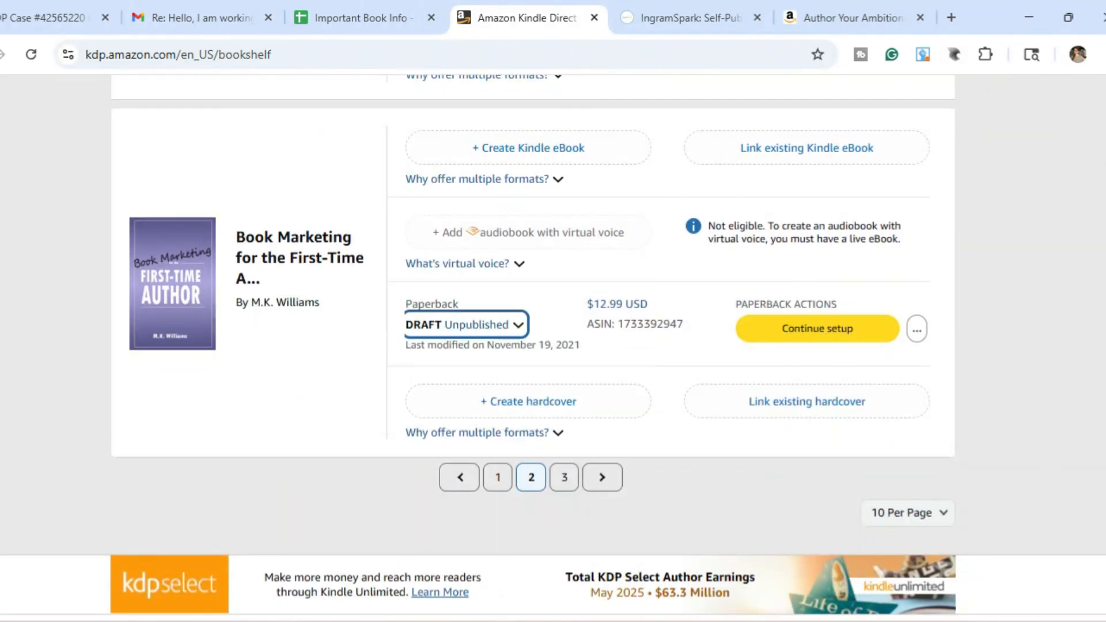
scroll(534, 348, "up", 20)
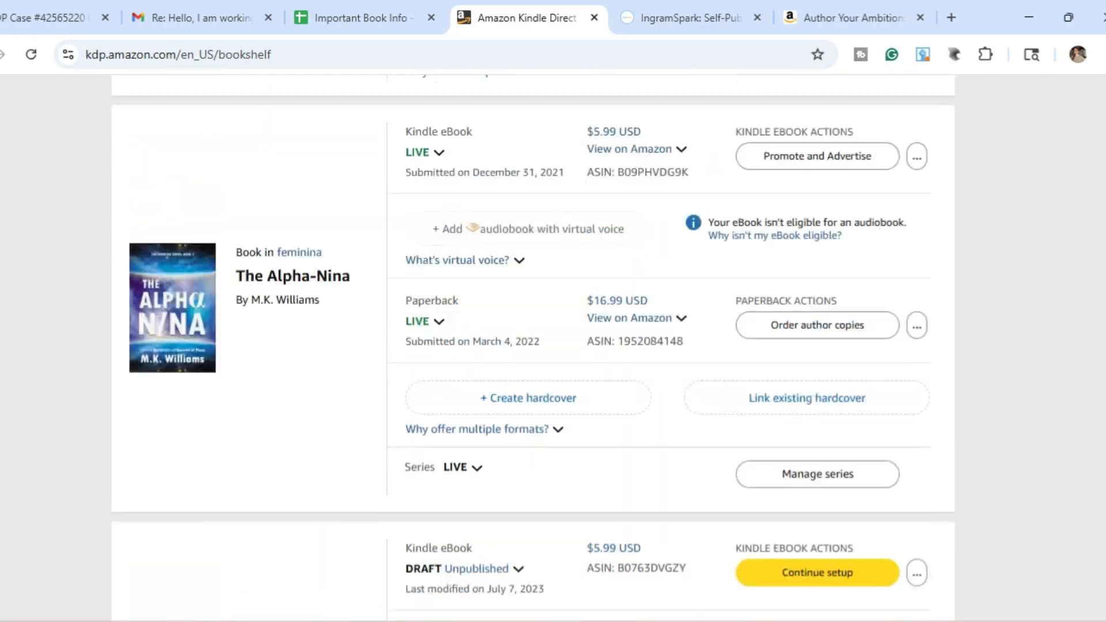
scroll(533, 347, "up", 20)
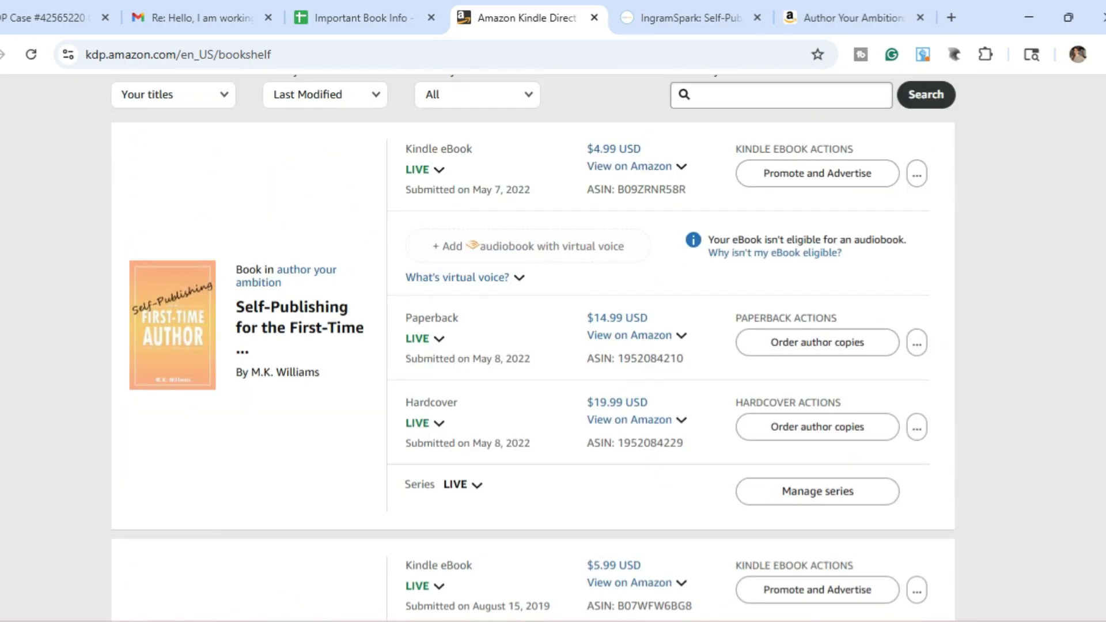
Unpublish the Kindle eBook of the older "Self-Publishing for the First-Time Author" edition submitted on May 7, 2022
left_click(917, 224)
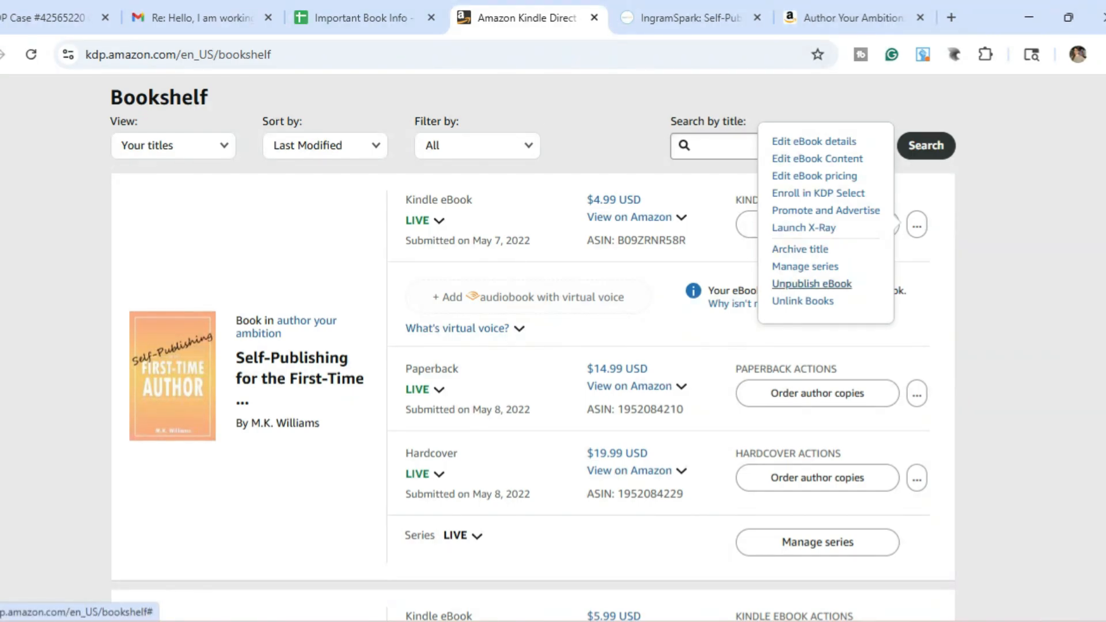
left_click(812, 283)
left_click(625, 386)
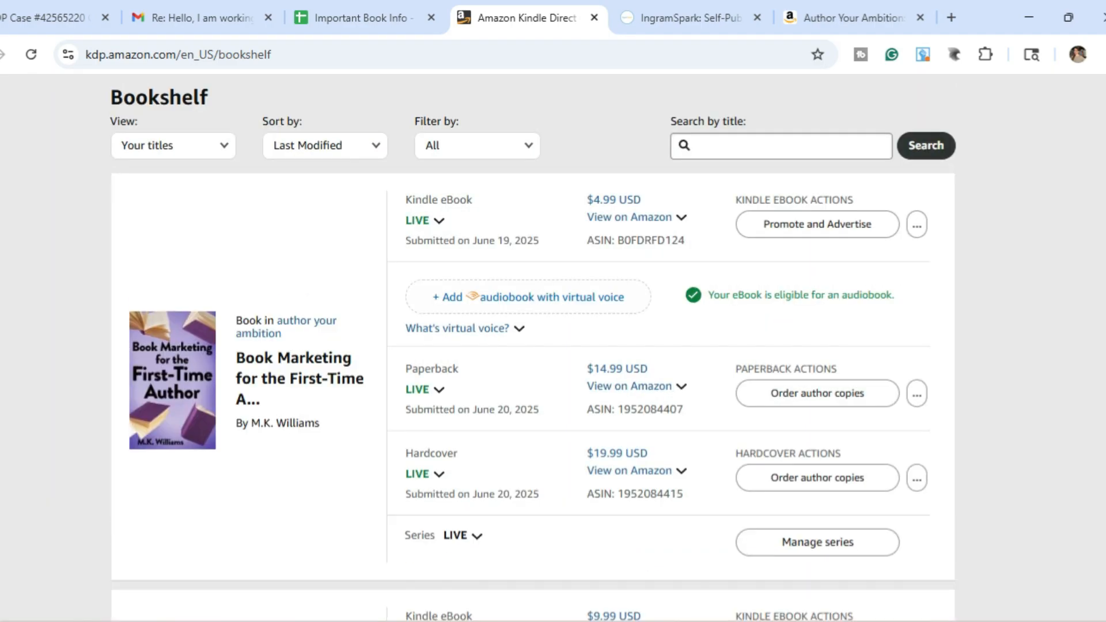
Return to the second bookshelf page and unpublish the paperback of the same older "Self-Publishing for the First-Time Author" edition
scroll(533, 346, "down", 20)
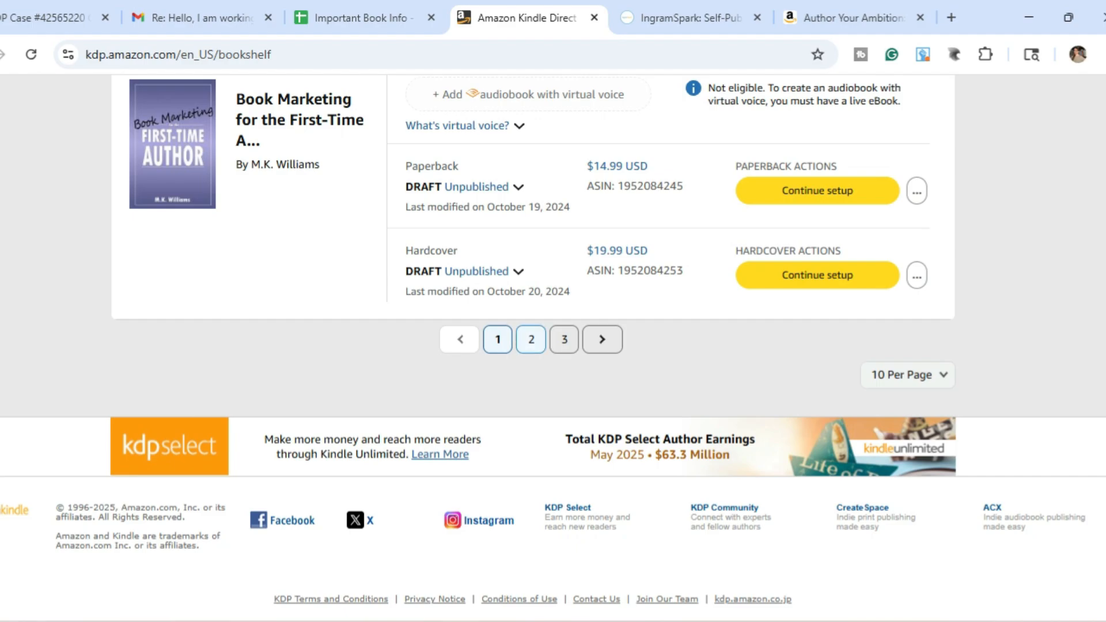
left_click(531, 340)
scroll(531, 340, "up", 10)
scroll(533, 345, "up", 20)
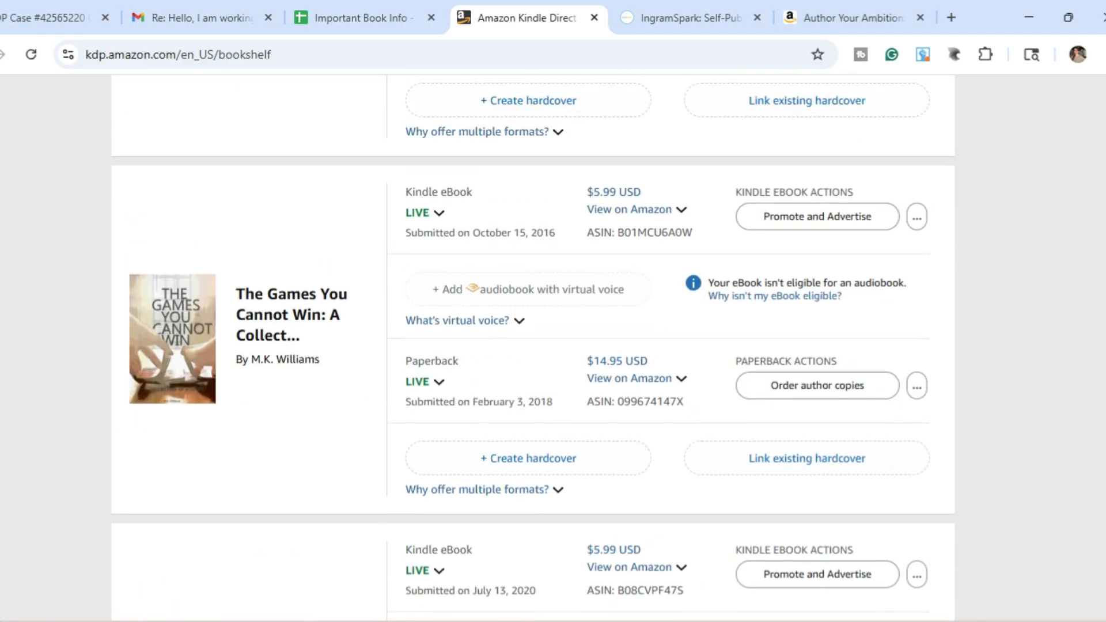
scroll(532, 346, "up", 2)
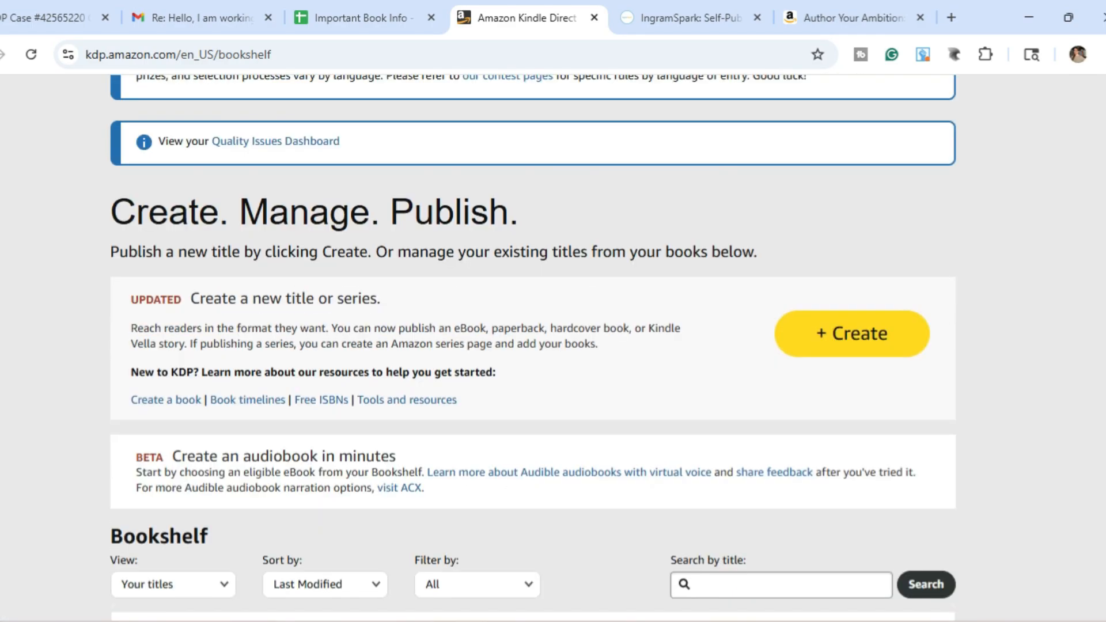
scroll(533, 345, "down", 6)
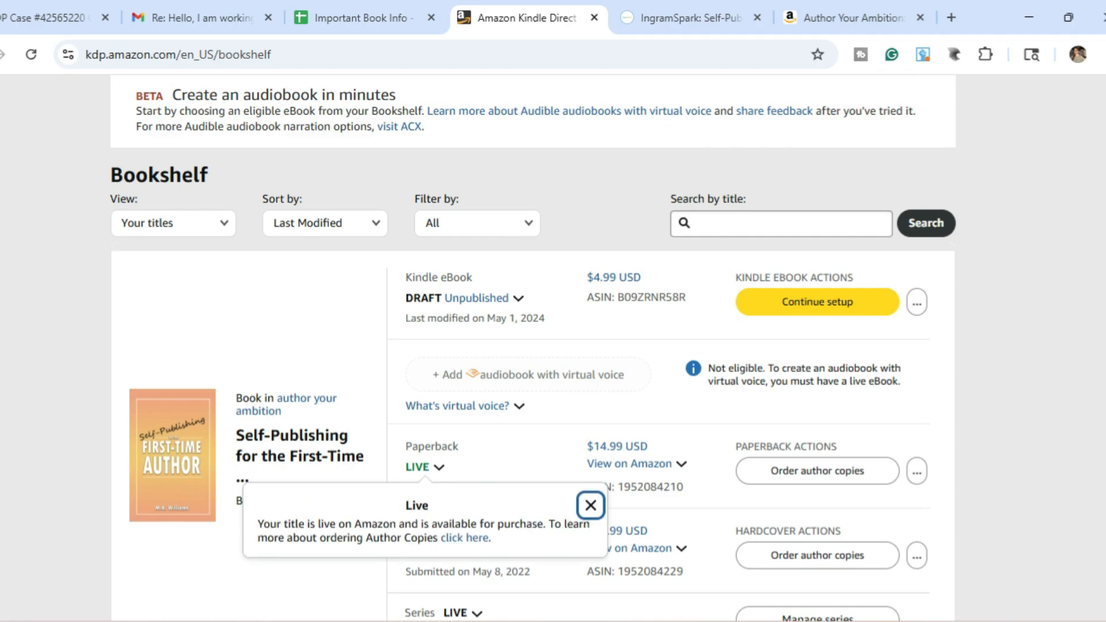
left_click(916, 472)
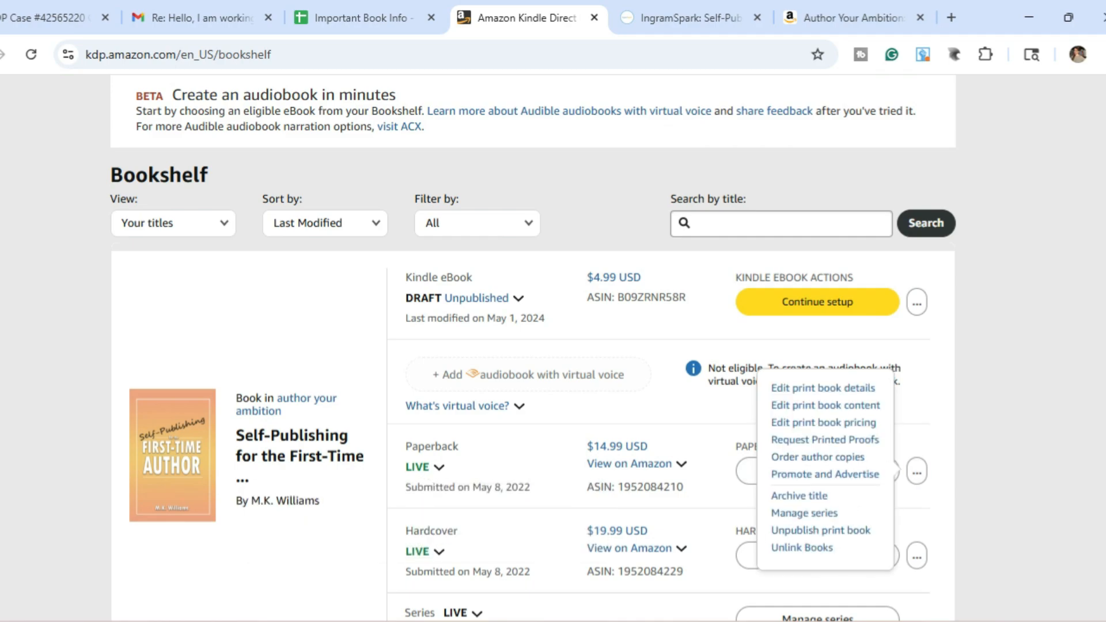
left_click(821, 530)
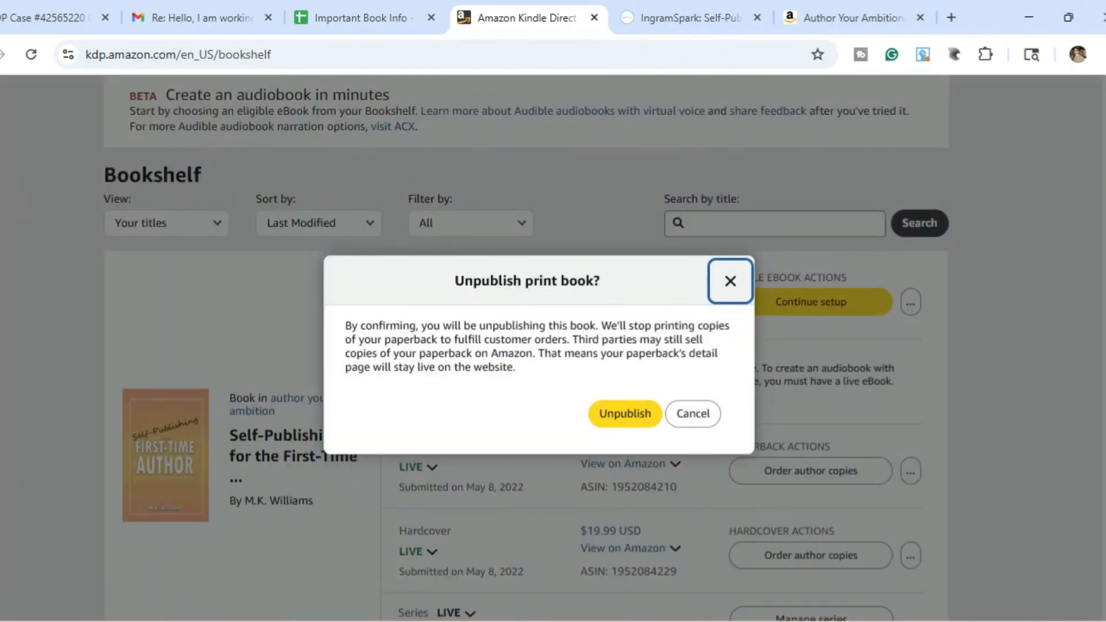
left_click(634, 413)
Unpublish the hardcover of the older "Self-Publishing for the First-Time Author" edition
left_click(916, 297)
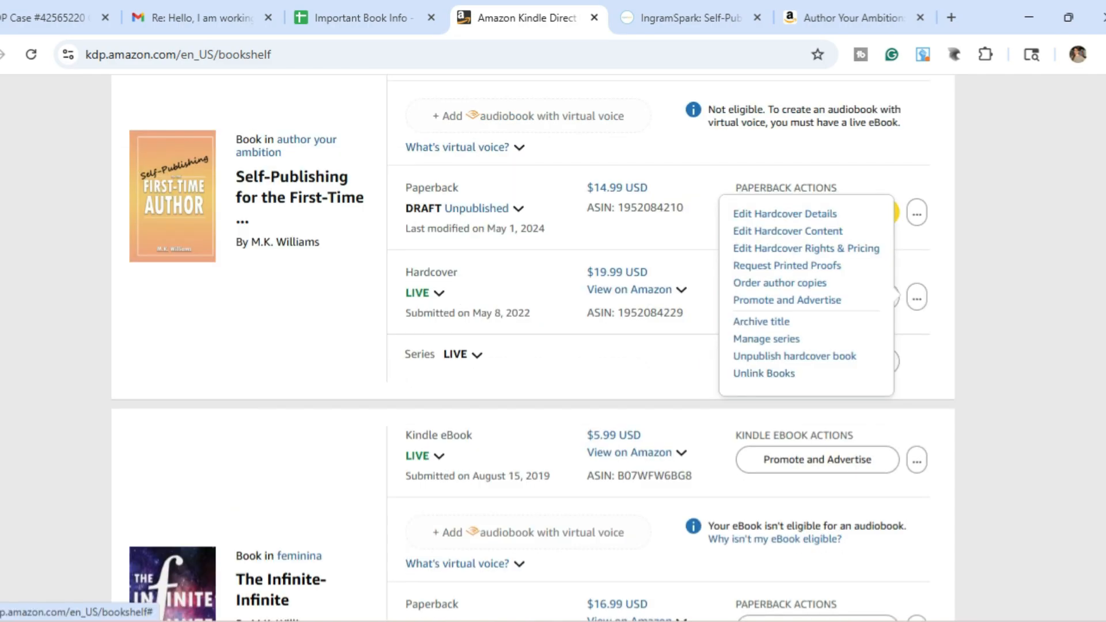
left_click(795, 357)
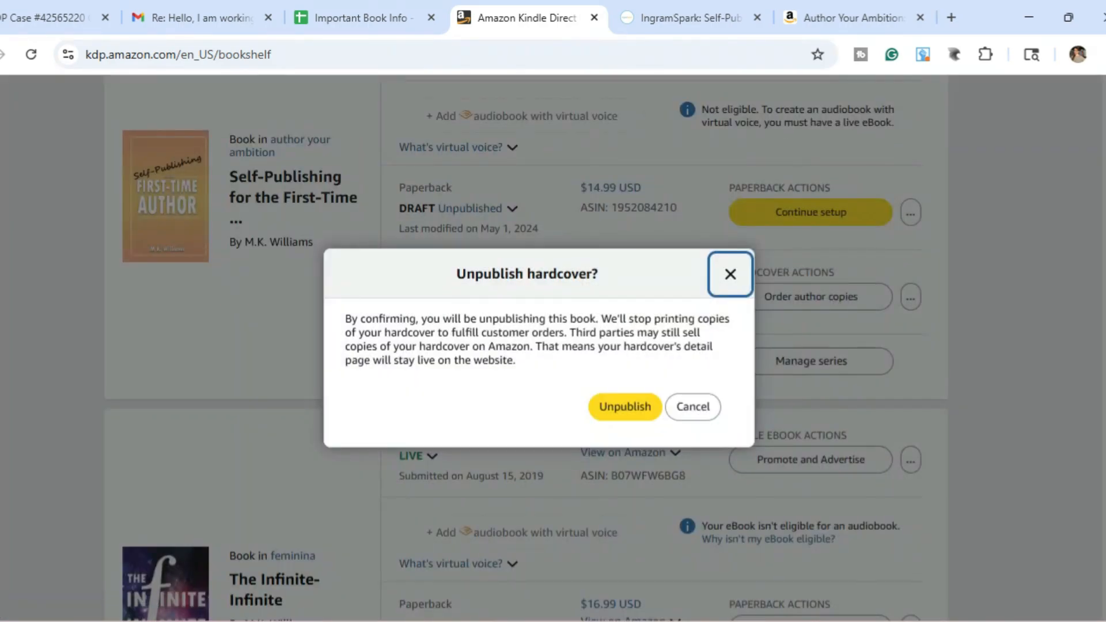
left_click(625, 406)
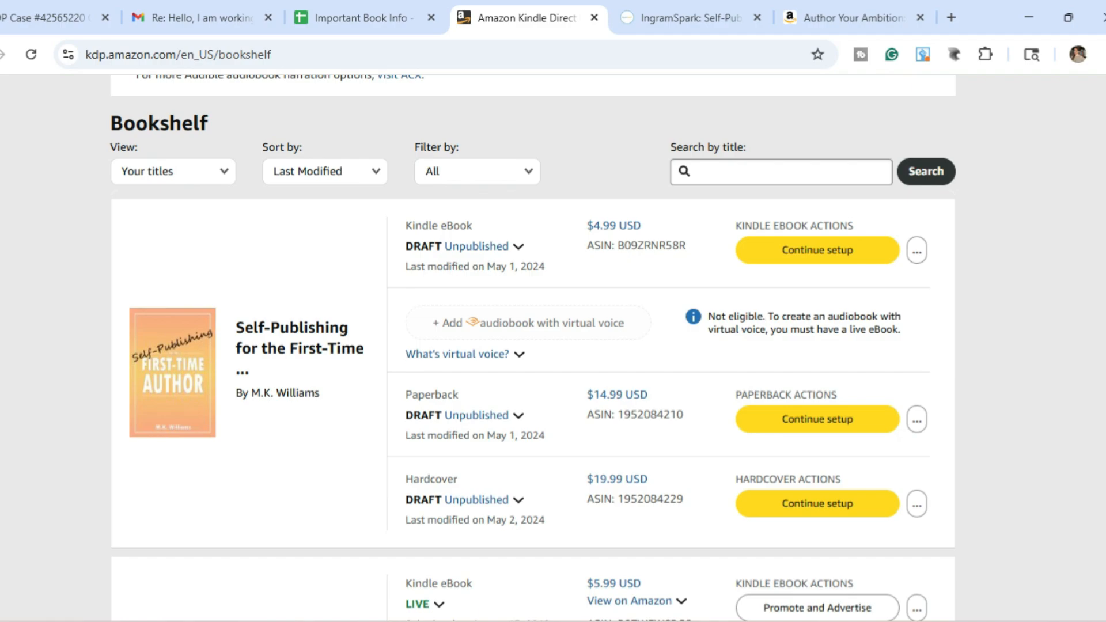
Check the status details of the older edition's hardcover and highlight its Kindle eBook's ASIN
left_click(483, 500)
left_click(631, 537)
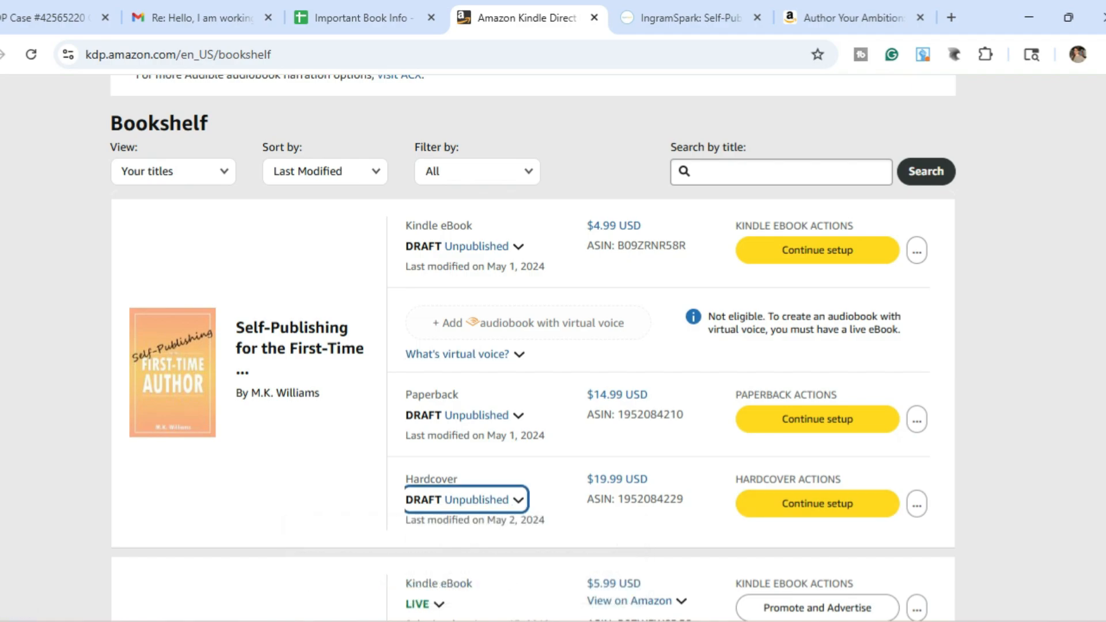
left_click_drag(624, 246, 673, 245)
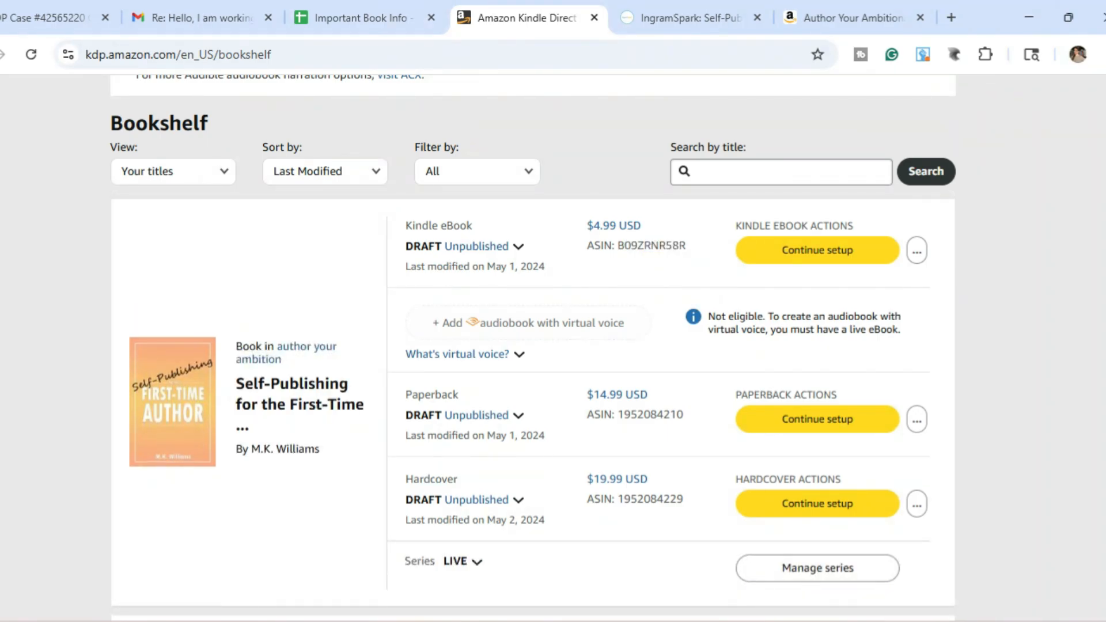
Open the KDP Help Center in a new tab and find its Contact Us section
scroll(533, 346, "up", 6)
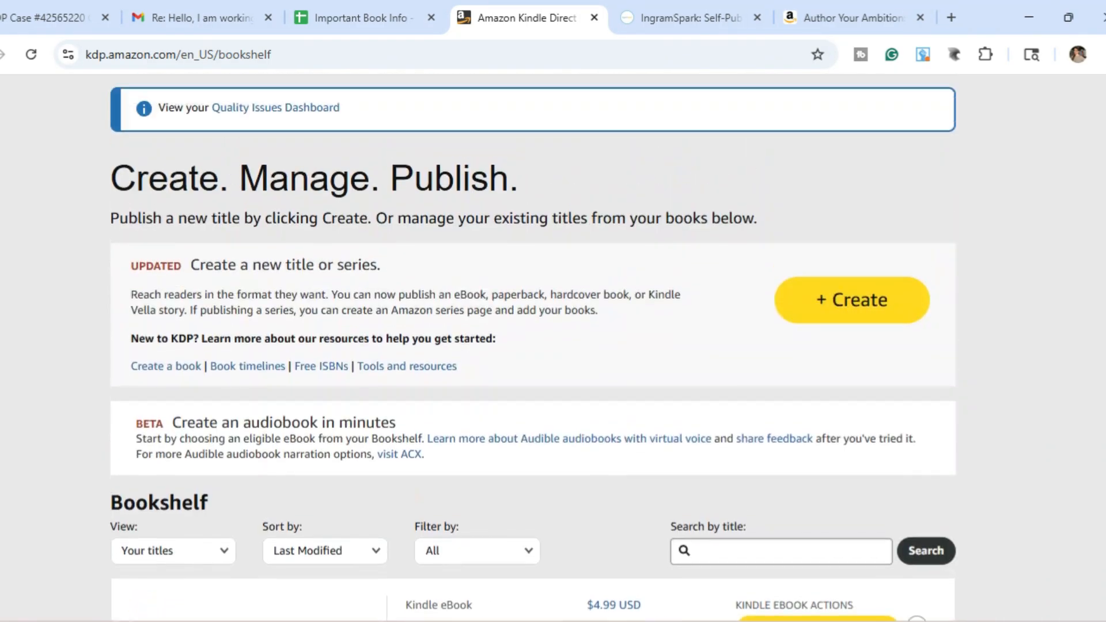
scroll(533, 345, "up", 5)
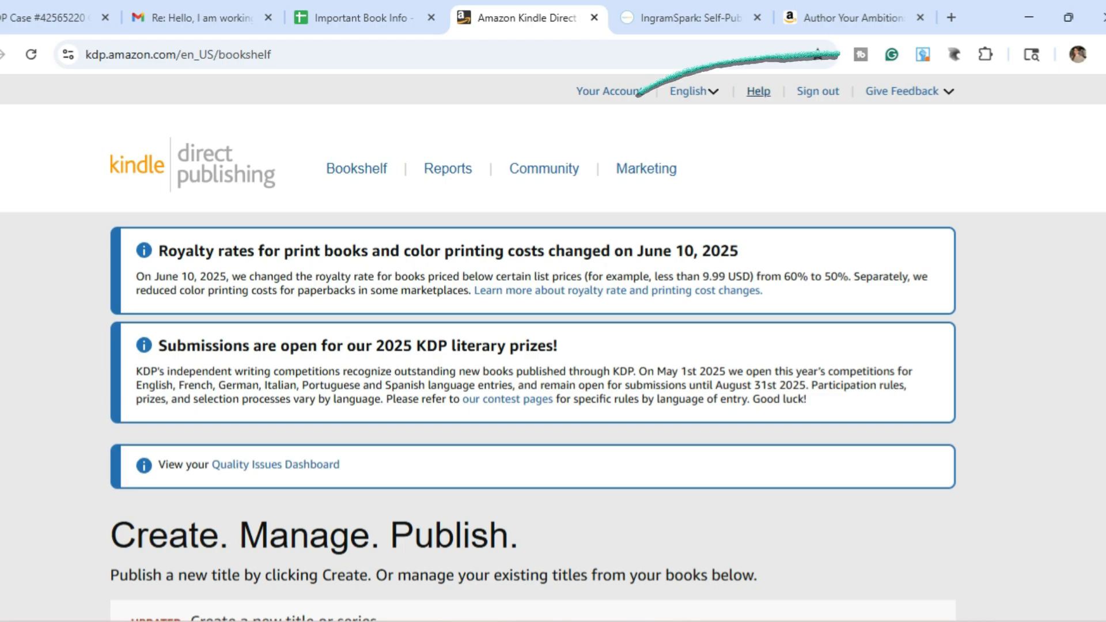
right_click(758, 91)
left_click(845, 115)
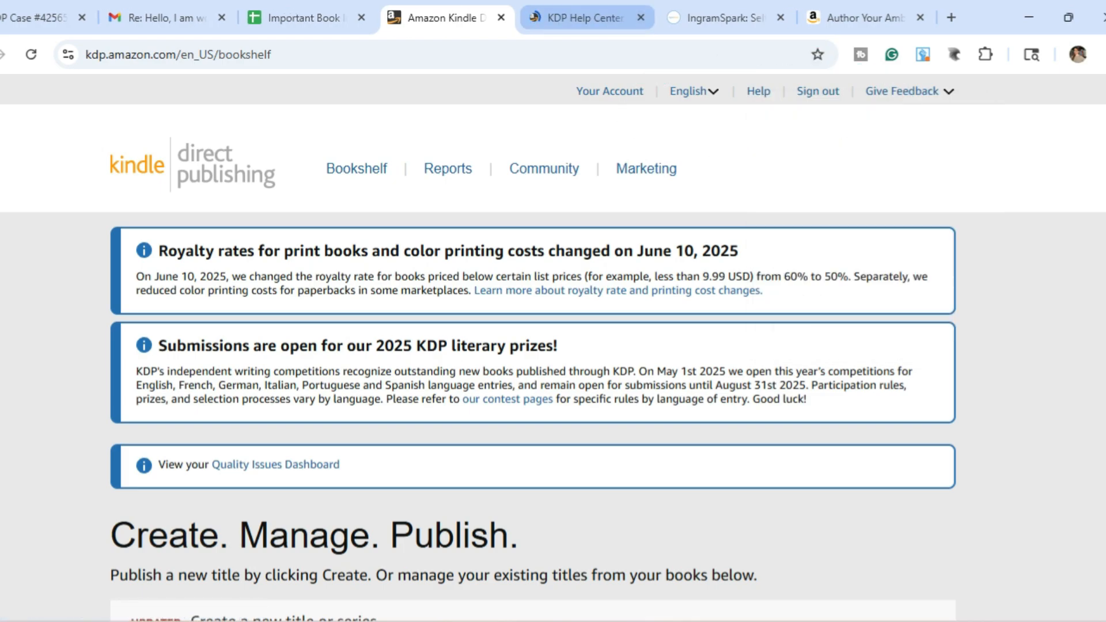
left_click(567, 18)
scroll(553, 345, "down", 15)
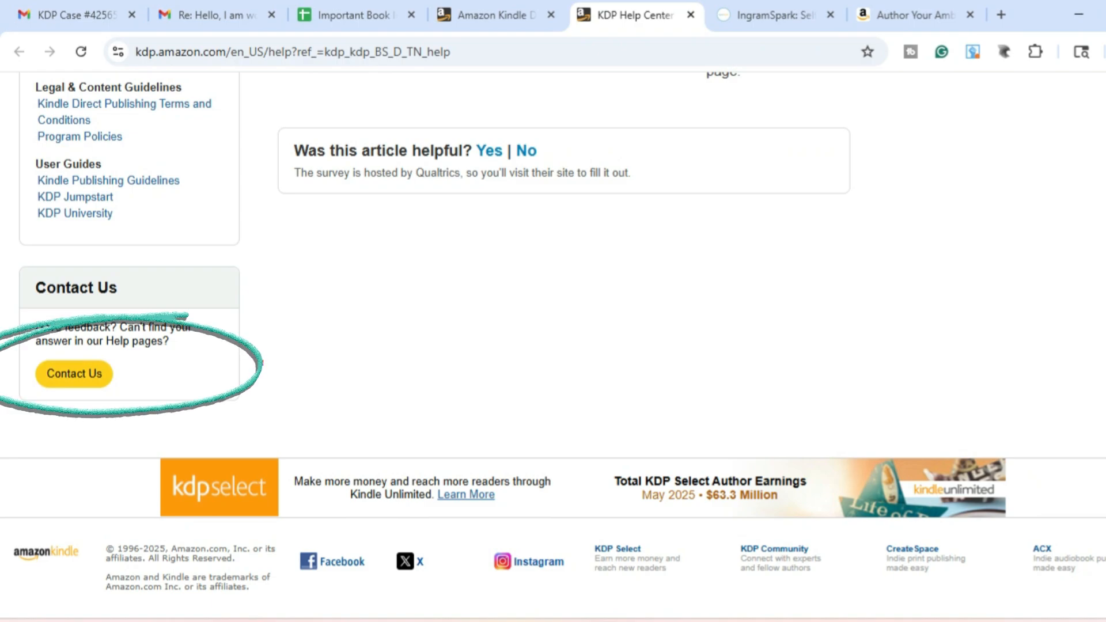
Open the contact page, choose the "Manage, update, & order books" topic and expand "Book details and updates"
left_click(74, 374)
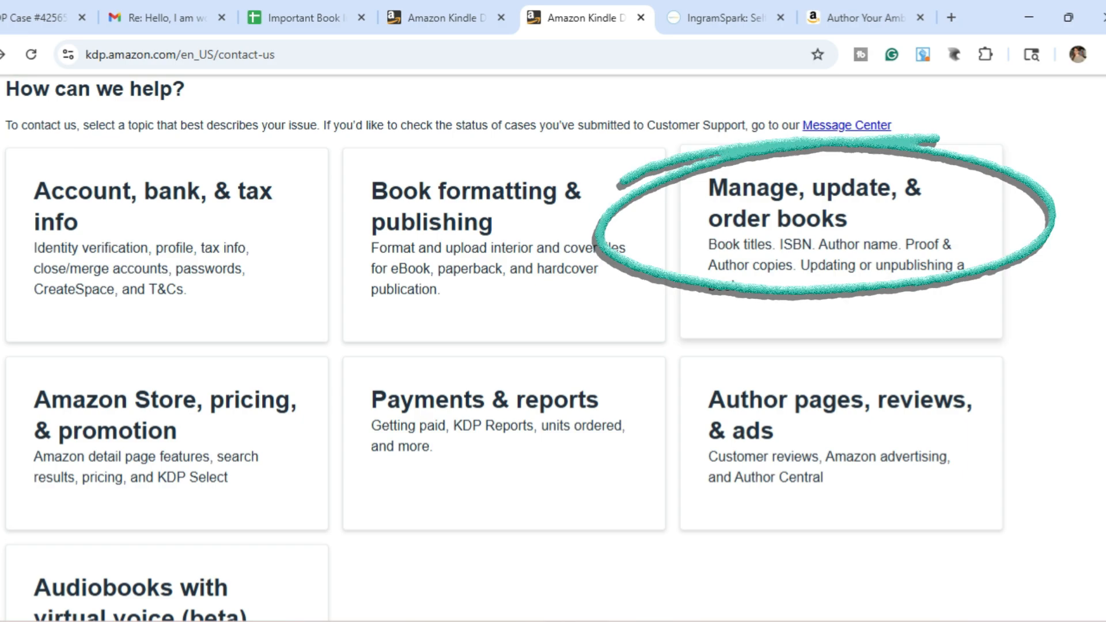
left_click(807, 219)
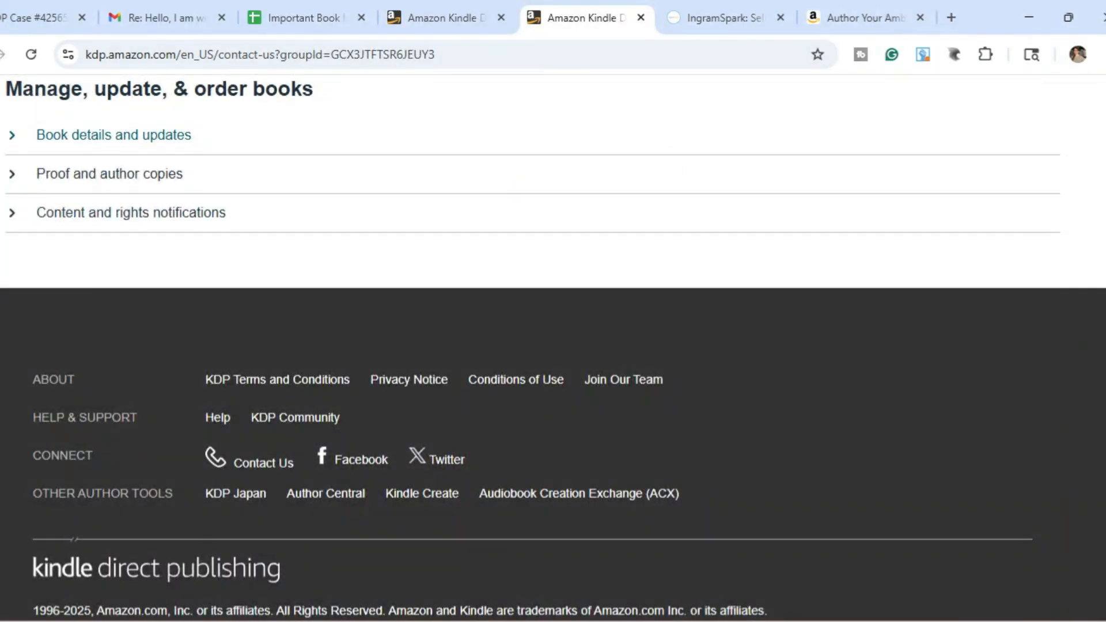
left_click(114, 135)
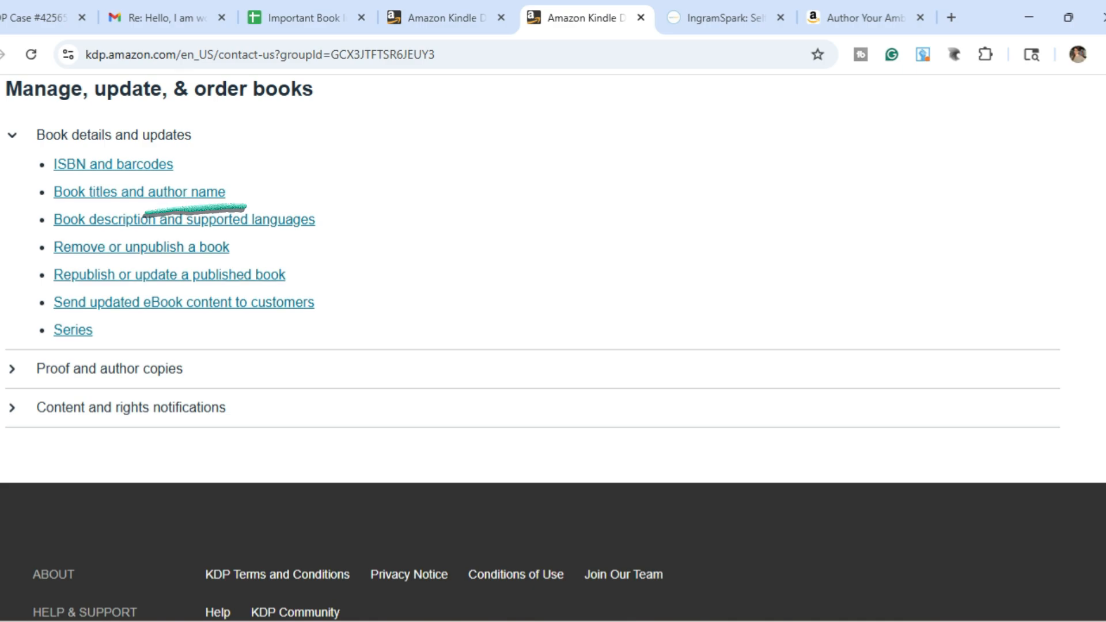
Open the "Remove or unpublish a book" help topic and choose to contact KDP support by email
left_click(141, 247)
scroll(553, 346, "down", 8)
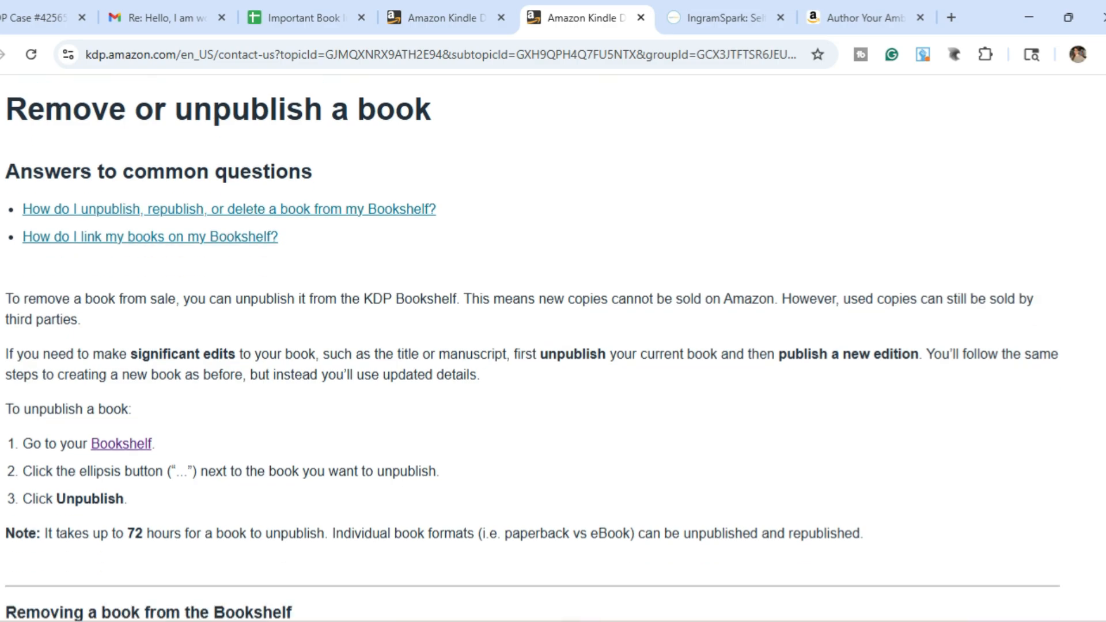
scroll(553, 346, "down", 2)
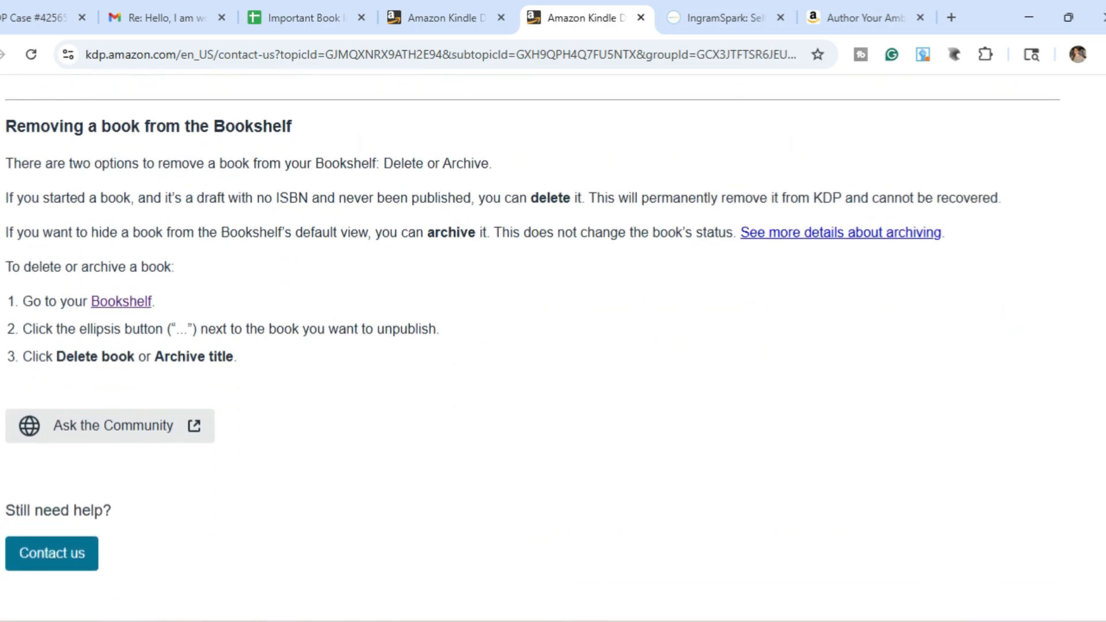
scroll(553, 345, "down", 2)
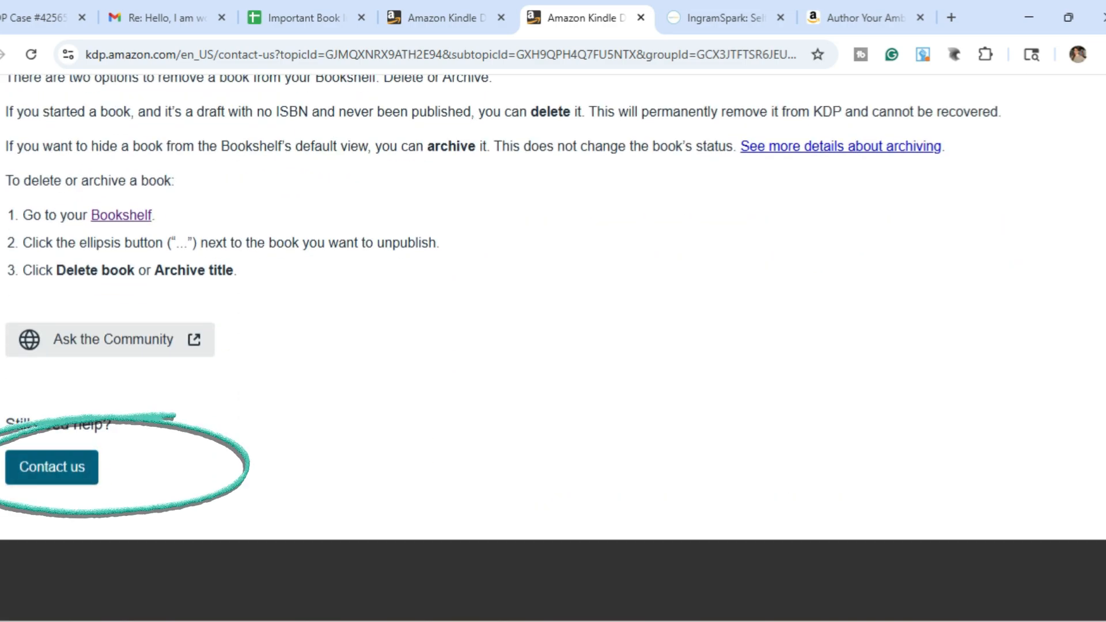
left_click(52, 467)
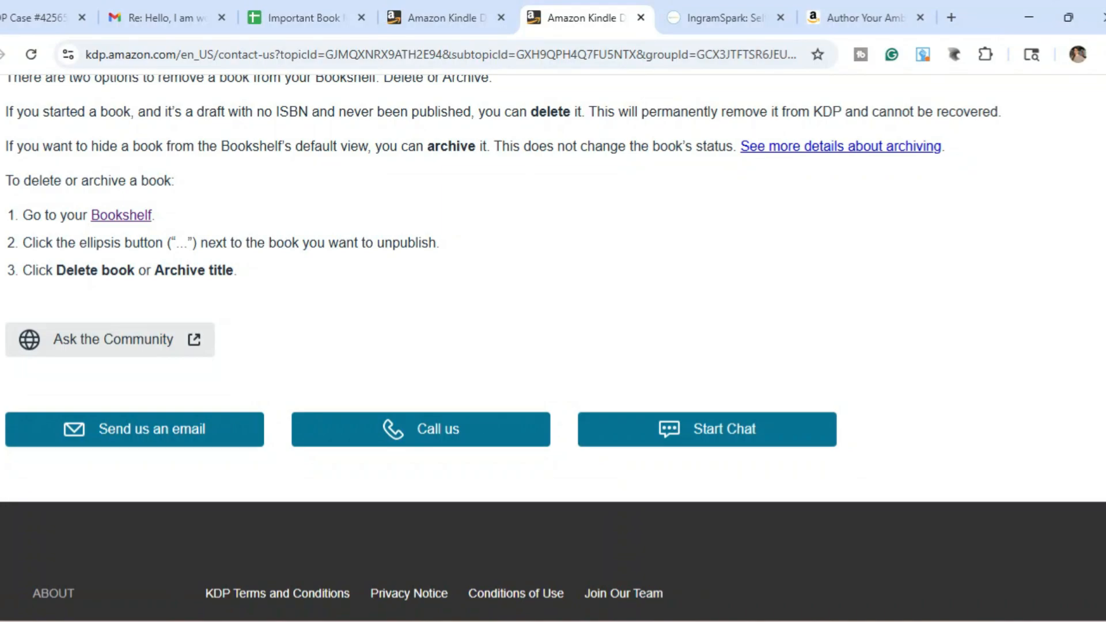
left_click(135, 429)
scroll(553, 346, "down", 5)
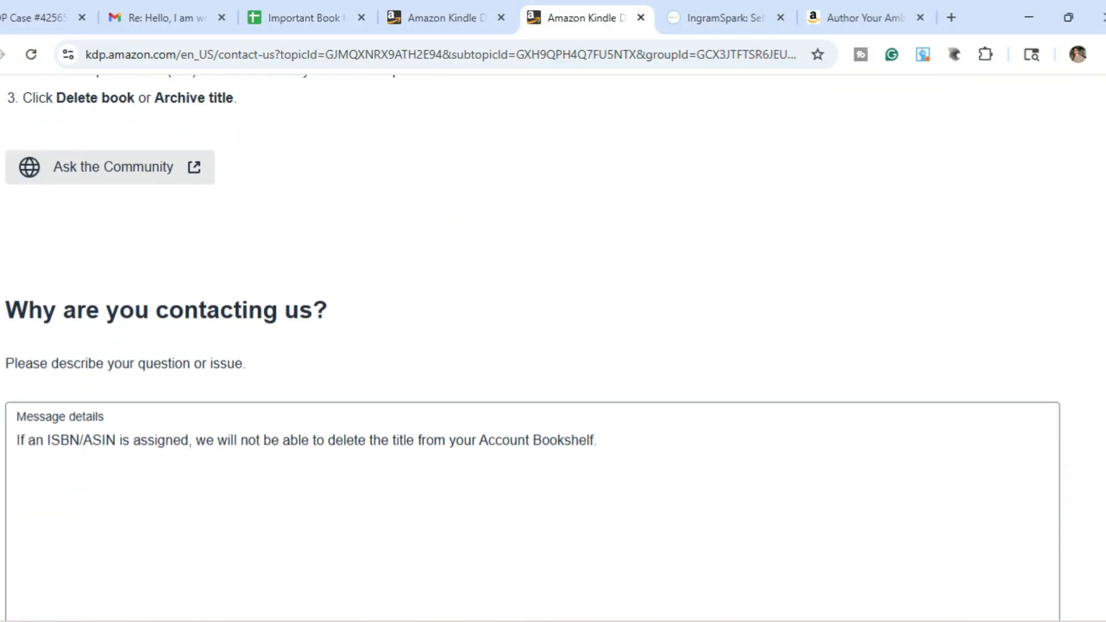
Copy the earlier edition-linking request from the KDP case email in Gmail and paste it over the prefilled text in the KDP message details
left_click(35, 17)
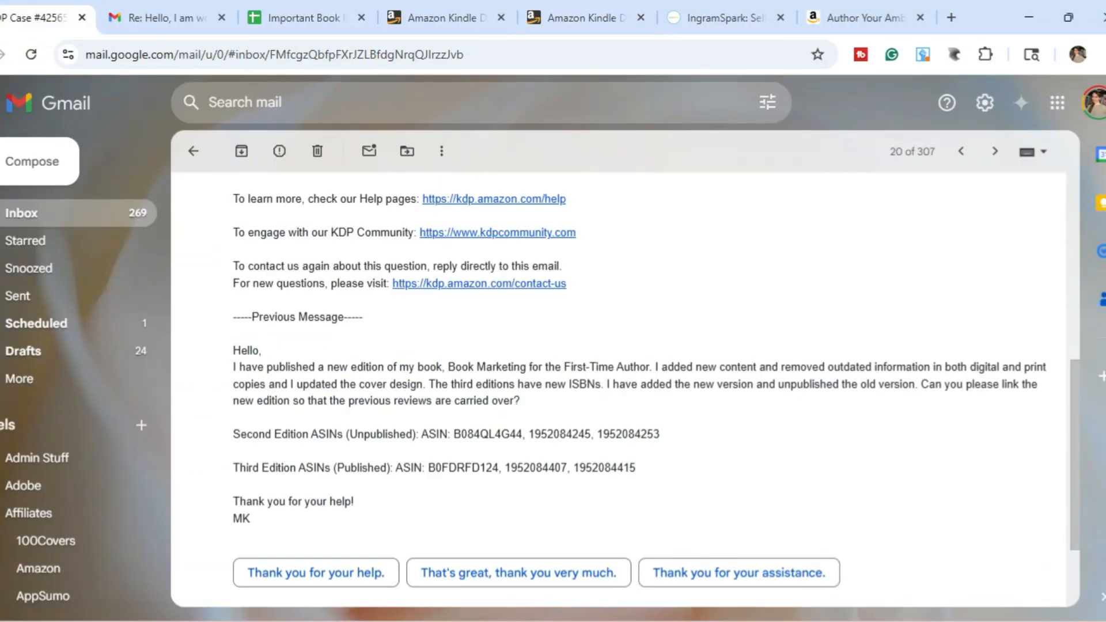
left_click_drag(233, 350, 250, 518)
key("ctrl+c")
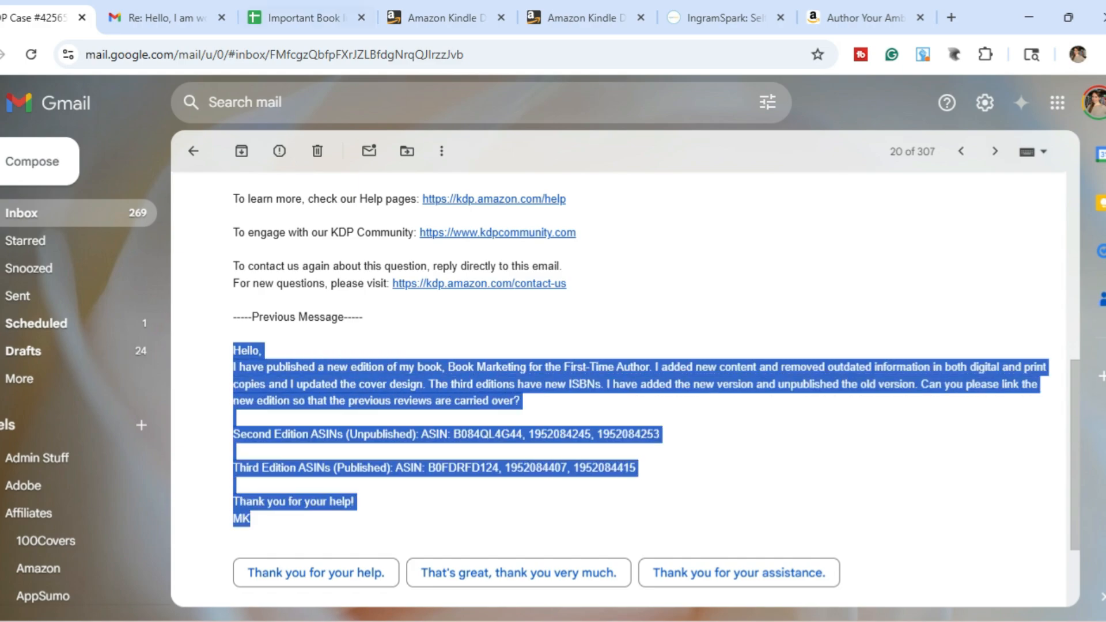
left_click(582, 17)
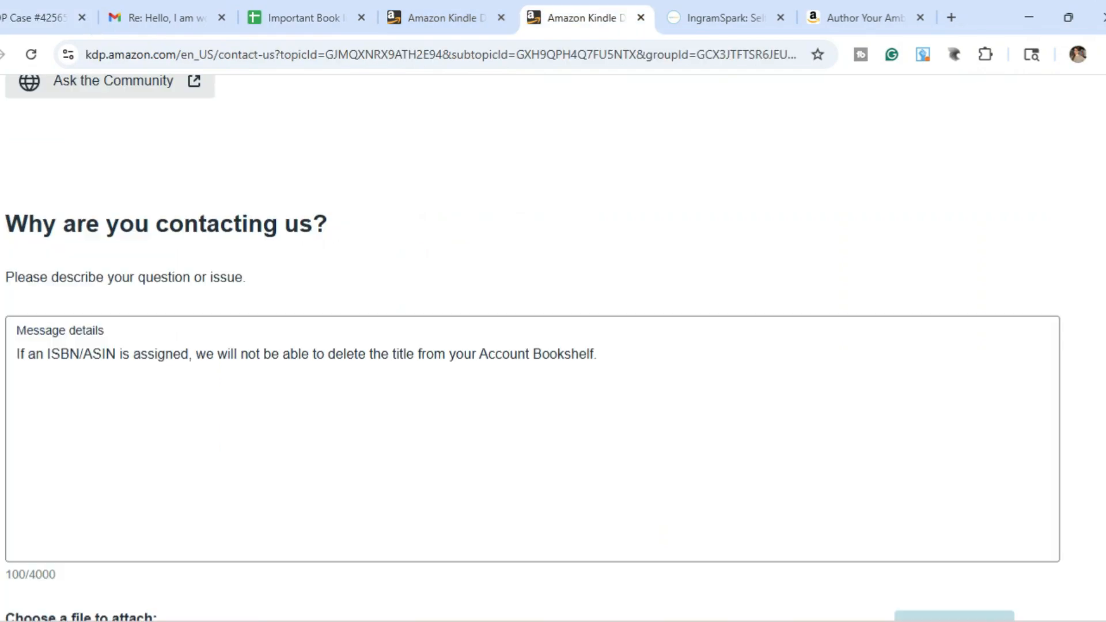
left_click_drag(601, 353, 16, 354)
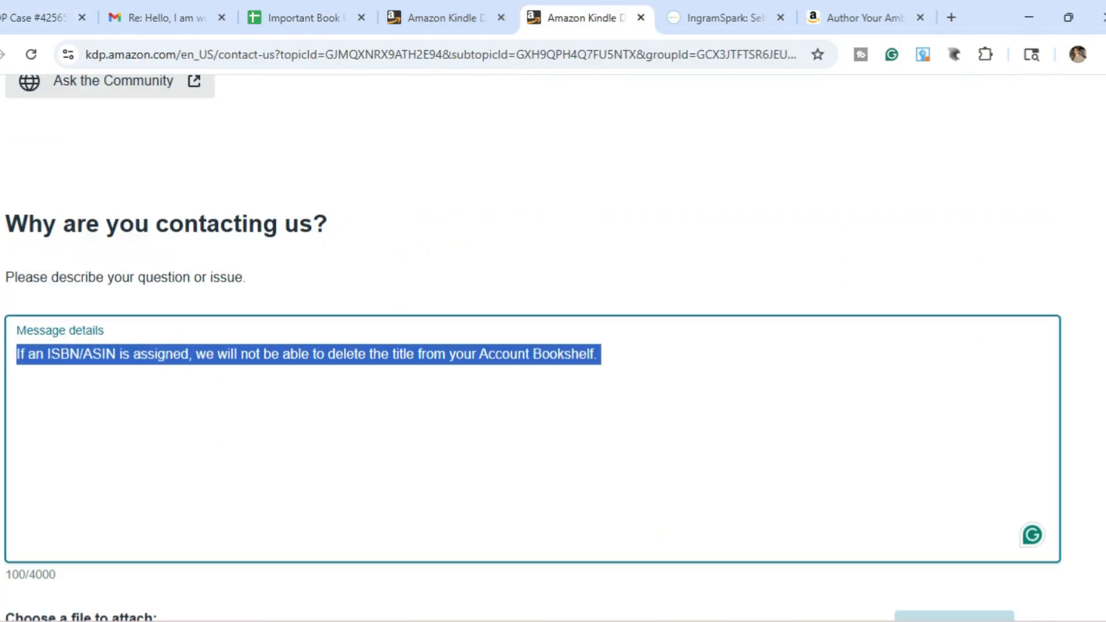
key("ctrl+v")
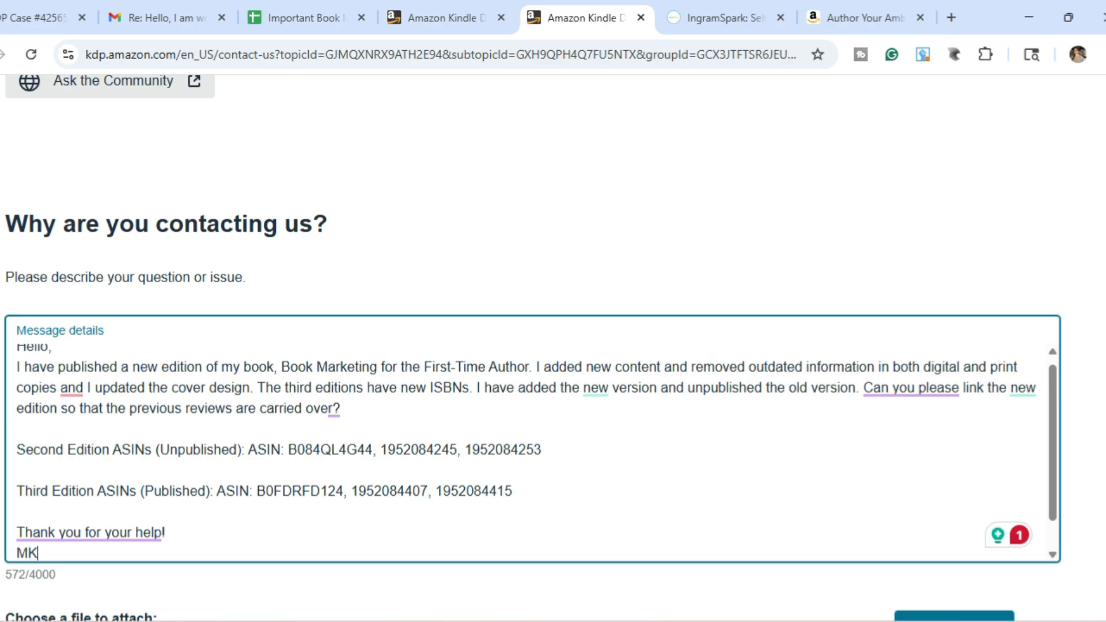
scroll(533, 449, "up", 1)
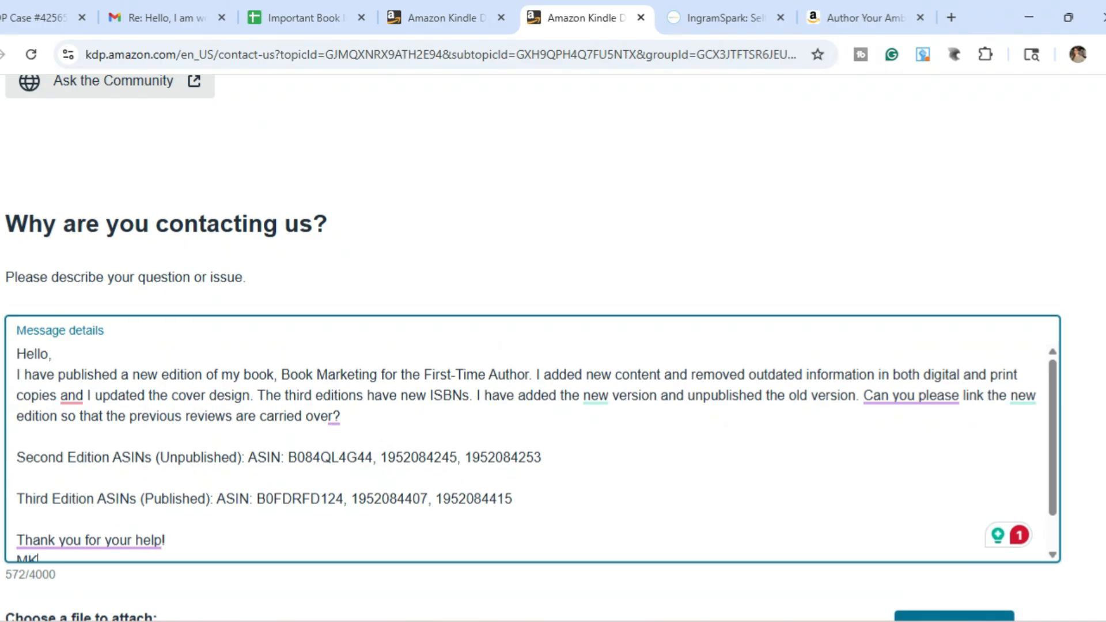
Change the book title in the message to "Self-Publishing for the First-Time Author" and accept Grammarly's comma before "and I updated"
left_click_drag(282, 374, 379, 375)
type("Self-P")
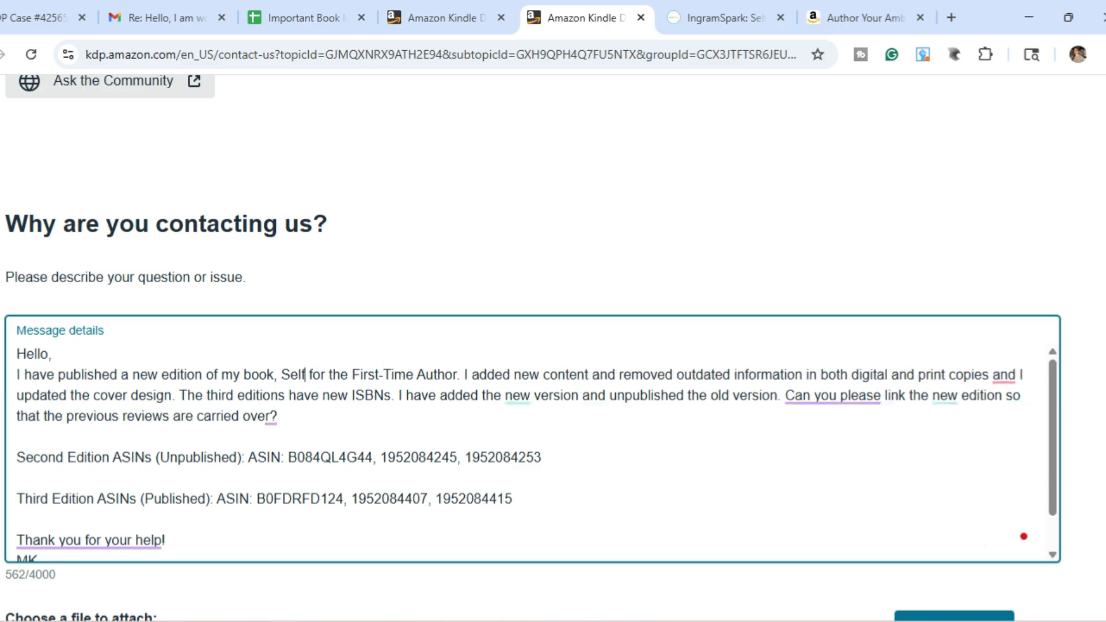
type("ublishing")
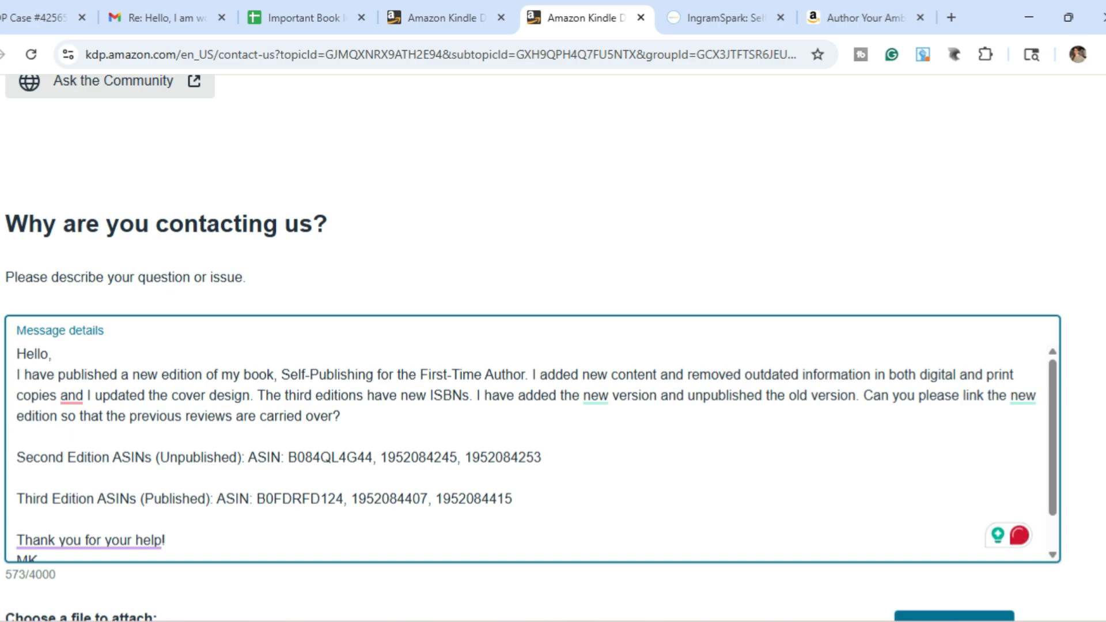
mouse_move(71, 396)
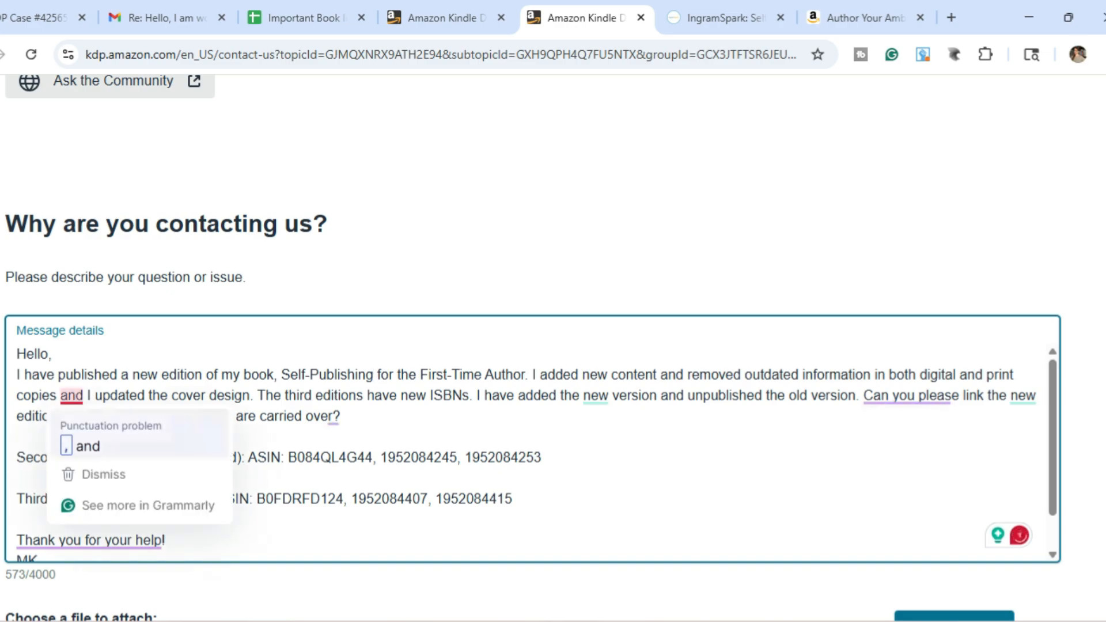
left_click(80, 446)
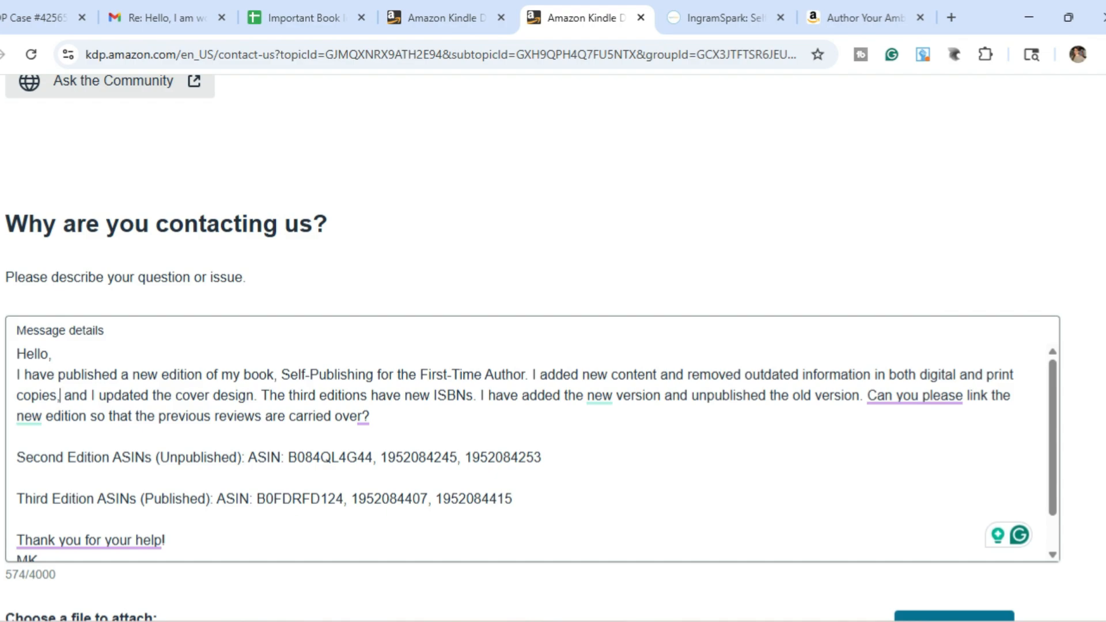
Replace the second edition ASINs in the message with the unpublished Kindle eBook's ASIN from the Bookshelf, B09ZRNR58R, followed by a comma
left_click(441, 17)
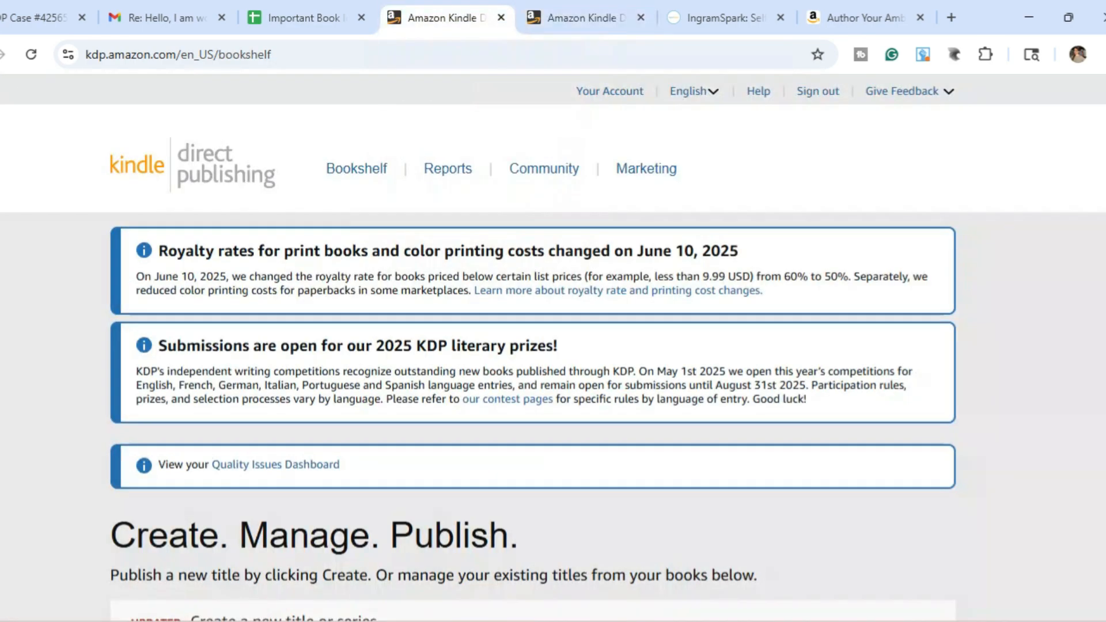
scroll(533, 346, "down", 10)
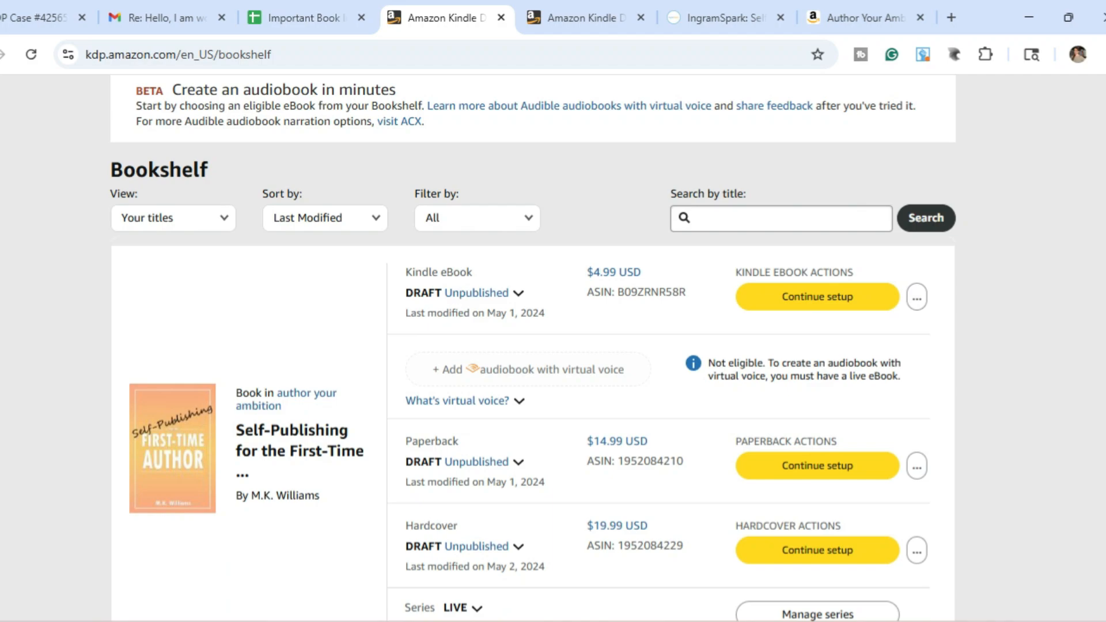
left_click_drag(618, 292, 686, 292)
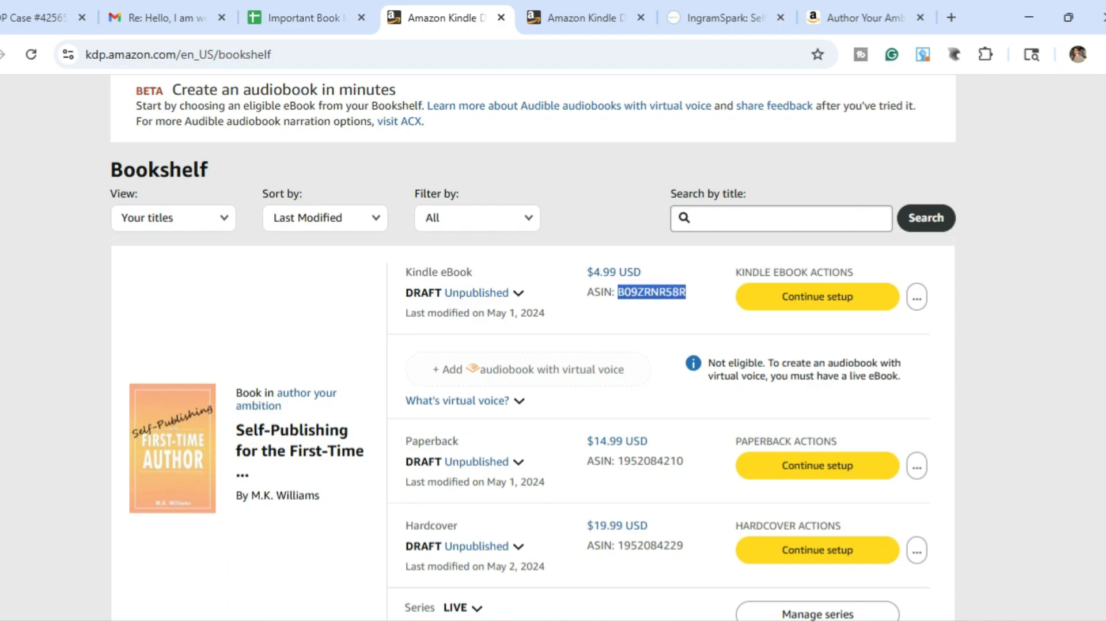
left_click(582, 17)
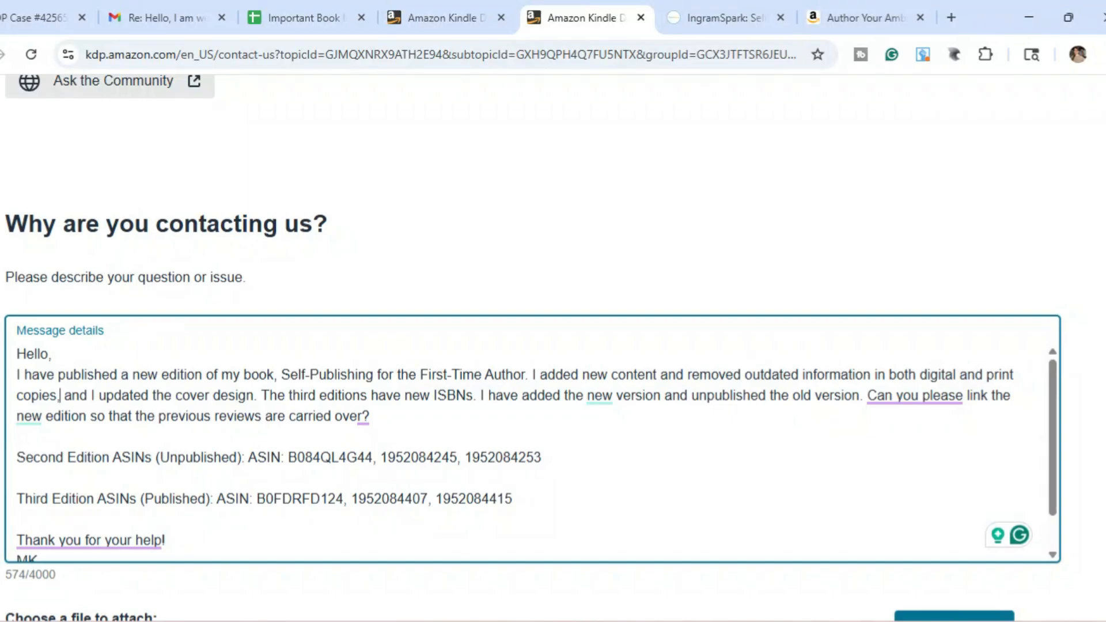
left_click_drag(288, 458, 540, 457)
type("B09ZRNR58R,")
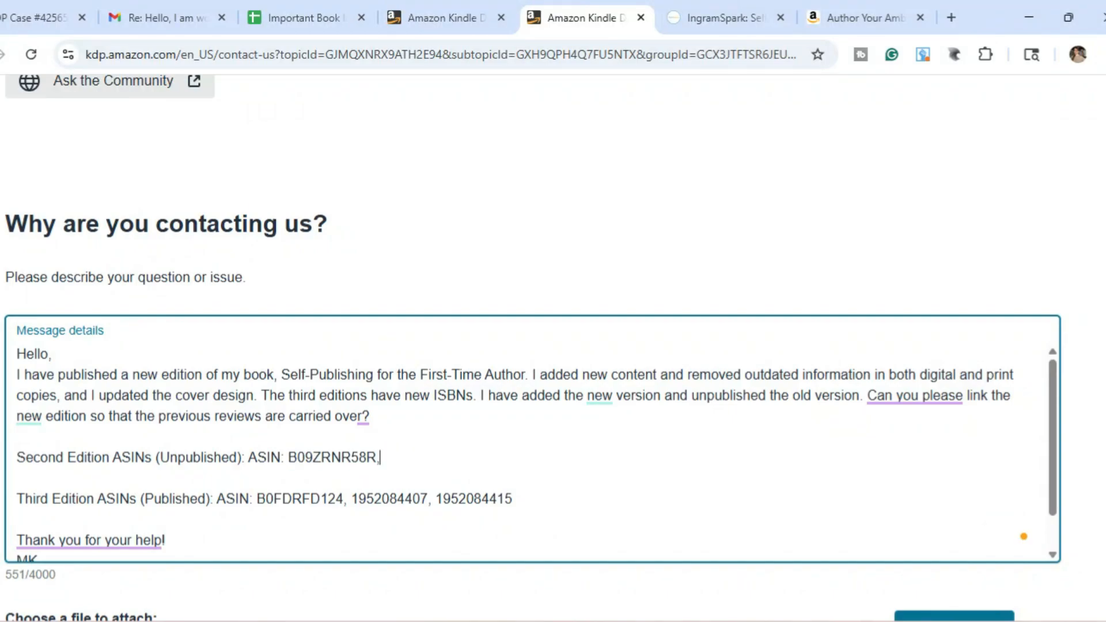
left_click(446, 18)
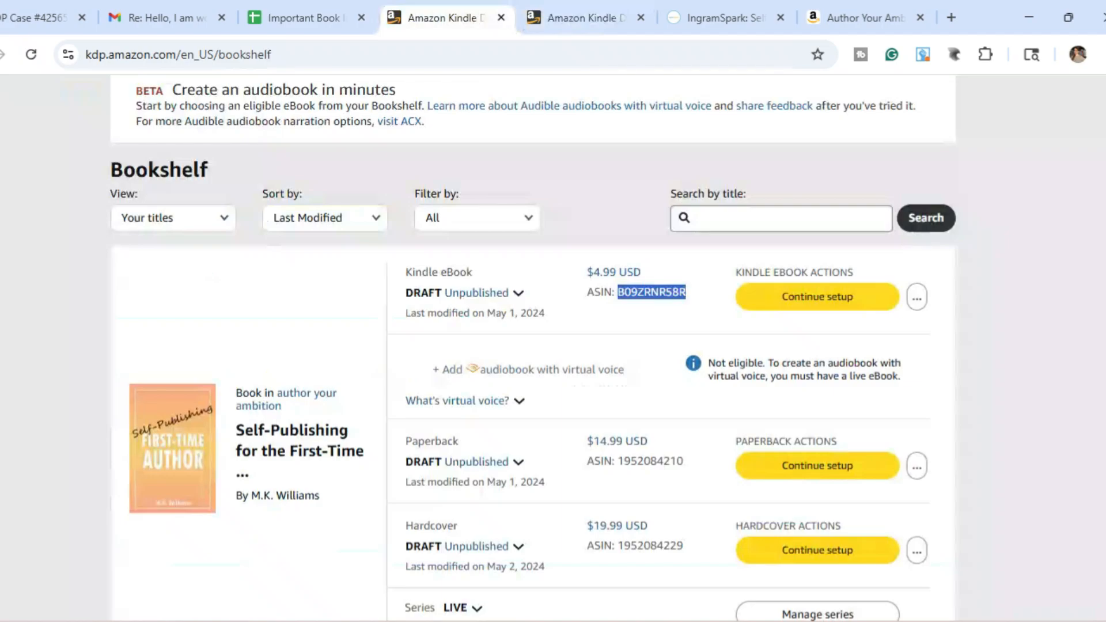
double_click(650, 461)
key("ctrl+c")
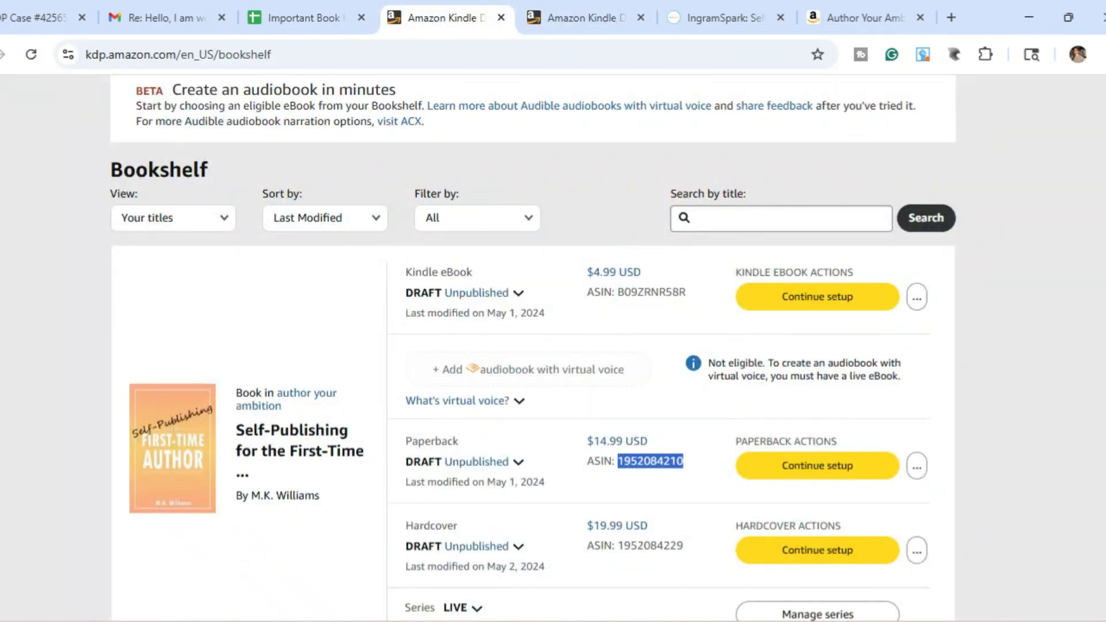
left_click(582, 18)
key("ctrl+v")
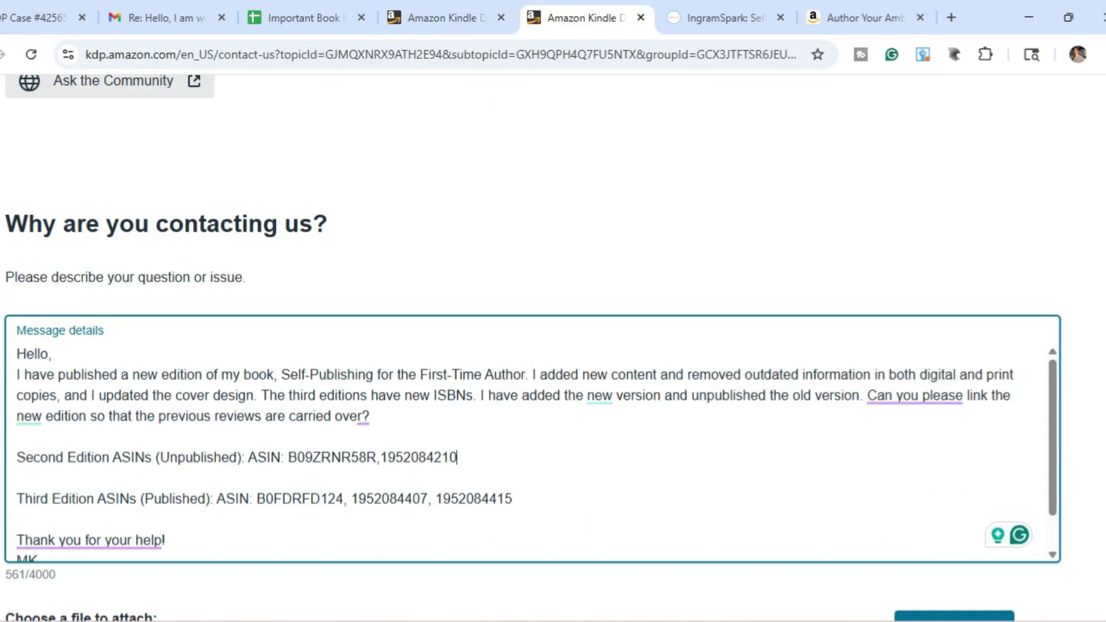
left_click(447, 18)
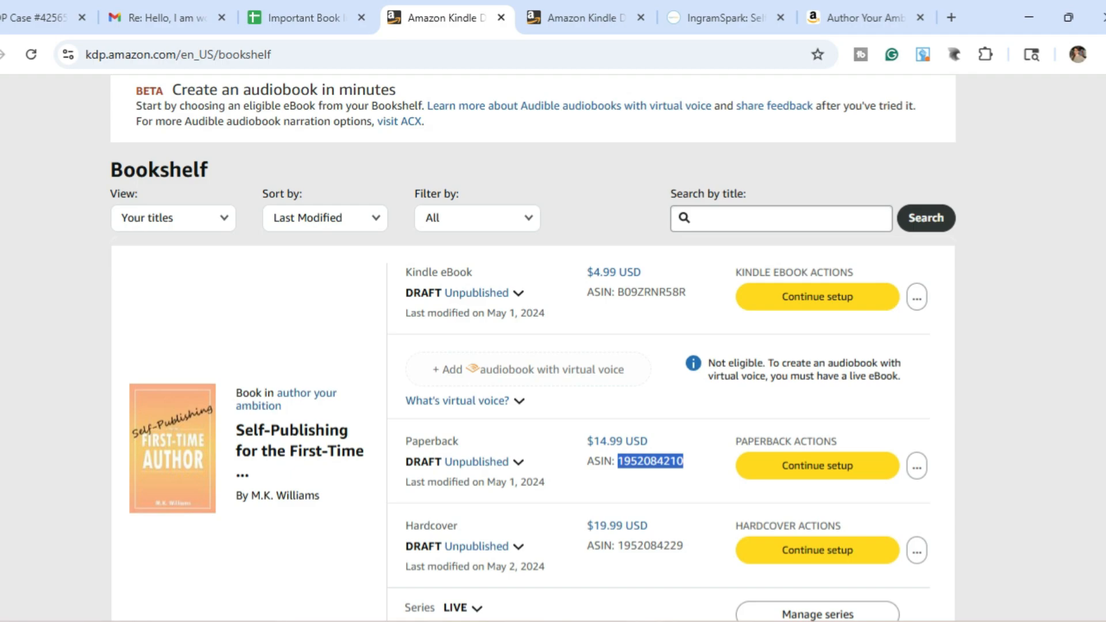
left_click_drag(618, 545, 683, 546)
key("ctrl+c")
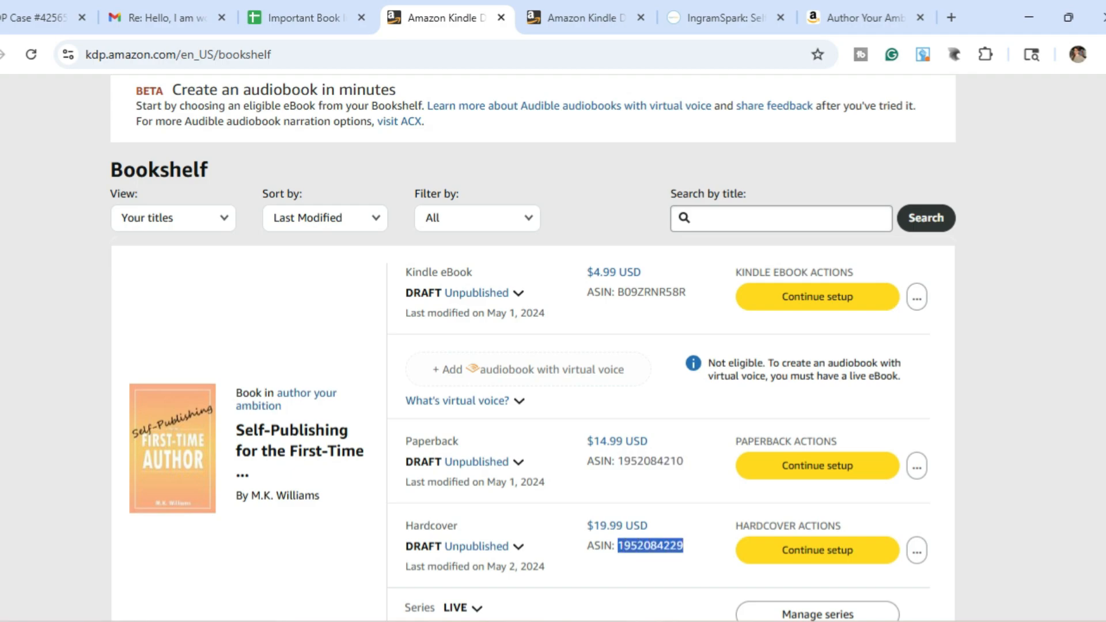
left_click(579, 18)
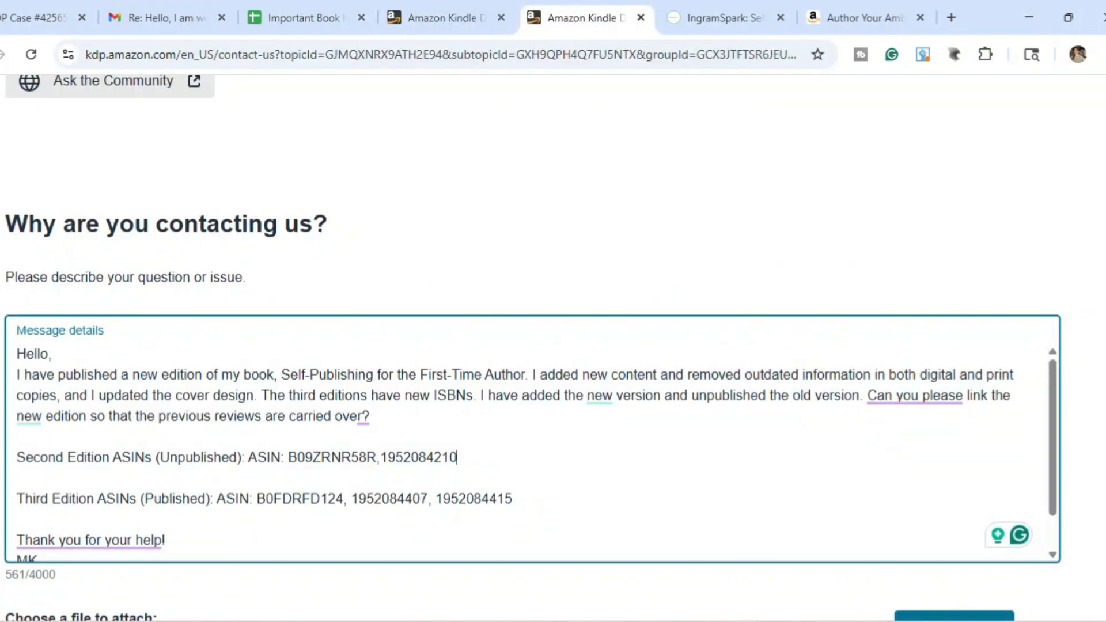
type(",")
key("ctrl+v")
Go to page 1 of the Bookshelf and copy the ASIN of the live third edition's Kindle eBook
left_click(441, 18)
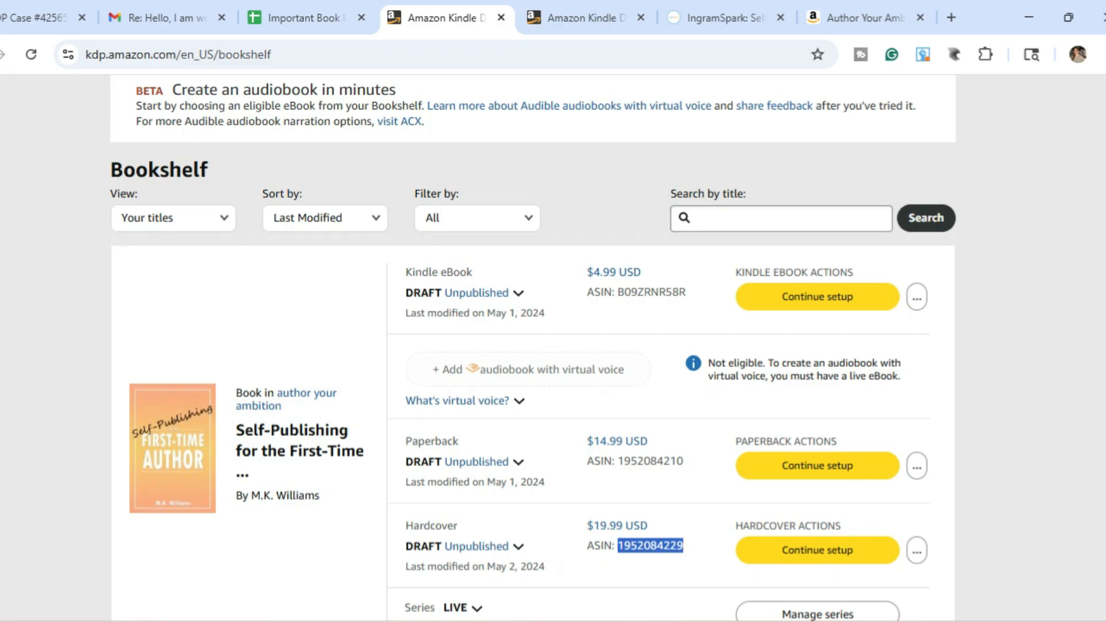
scroll(533, 348, "down", 15)
scroll(532, 348, "down", 20)
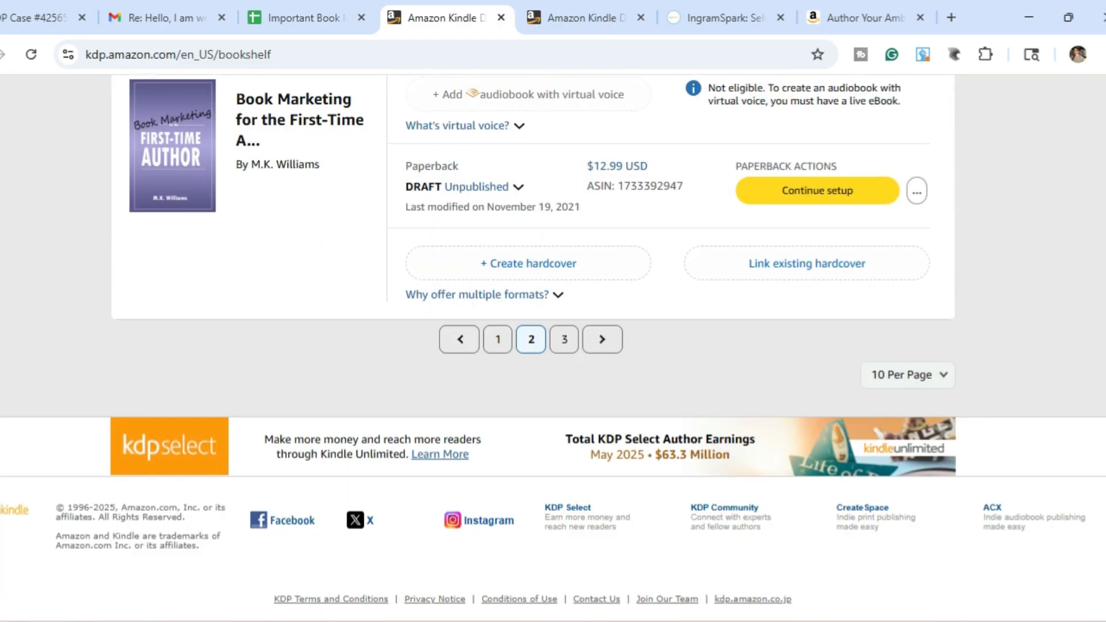
left_click(498, 339)
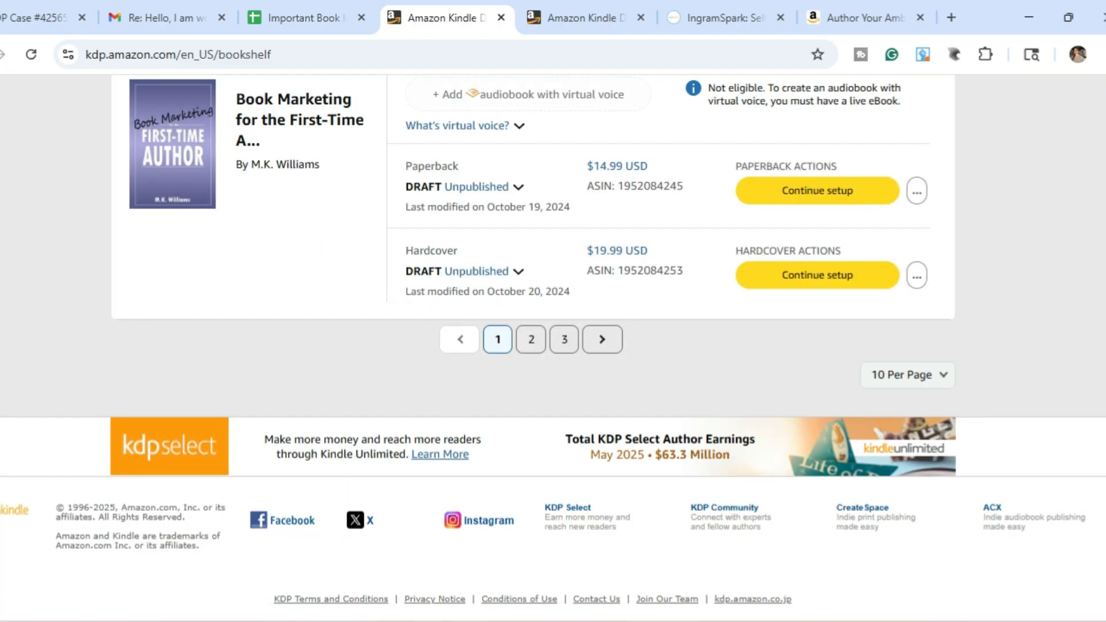
scroll(532, 347, "up", 13)
scroll(299, 363, "up", 12)
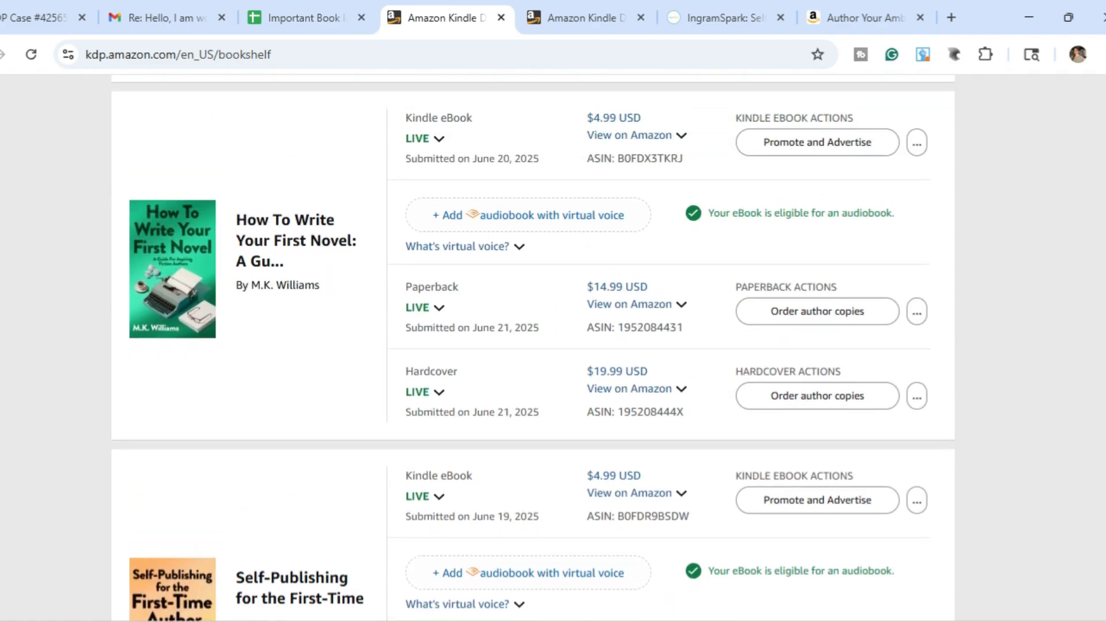
scroll(300, 362, "down", 4)
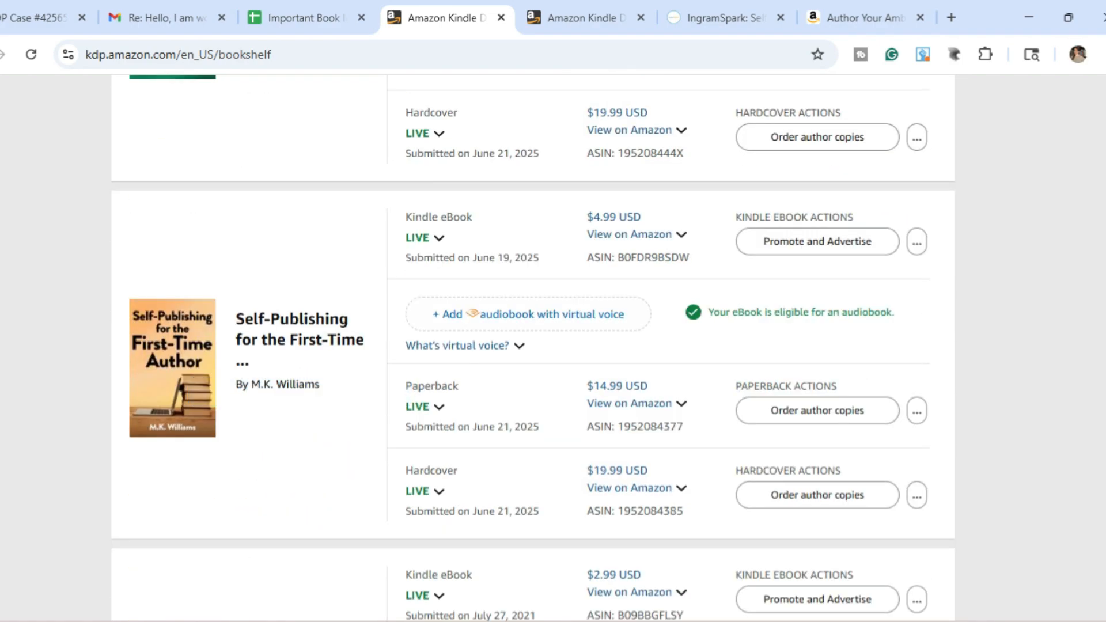
left_click_drag(618, 257, 690, 258)
key("ctrl+c")
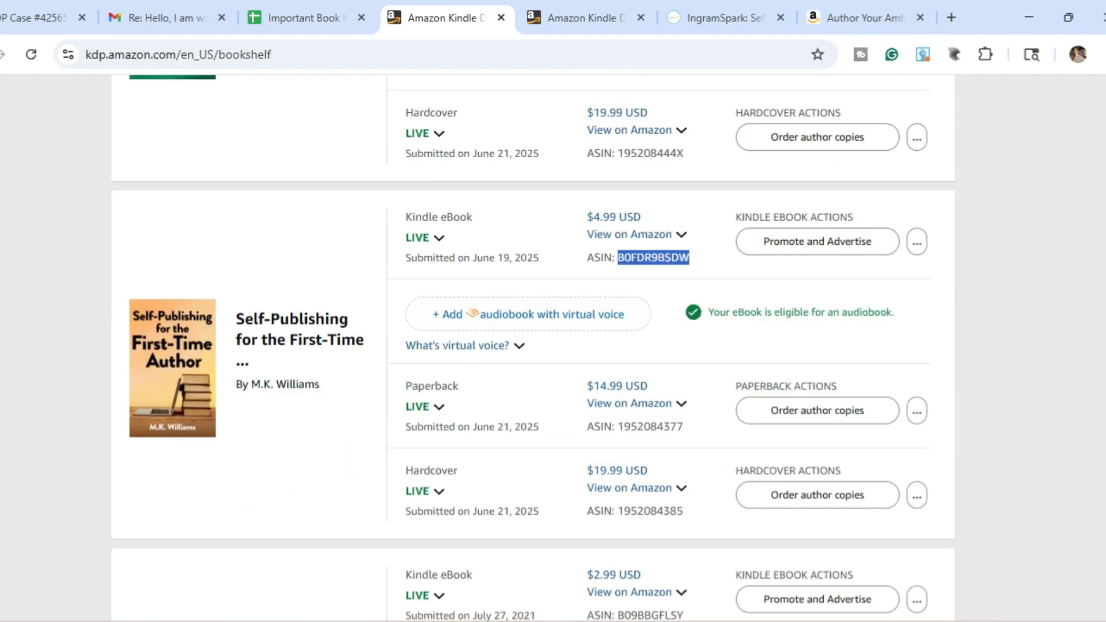
Replace the third edition ASINs in the support message with B0FDR9BSDW followed by a comma
left_click(583, 18)
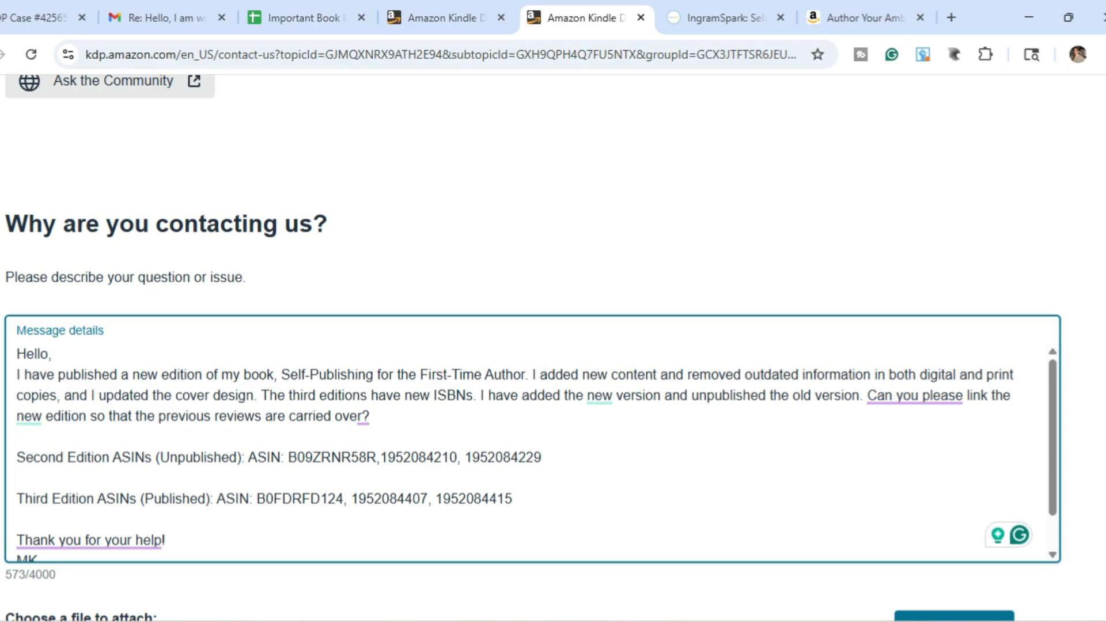
key("shift+End")
key("ctrl+v")
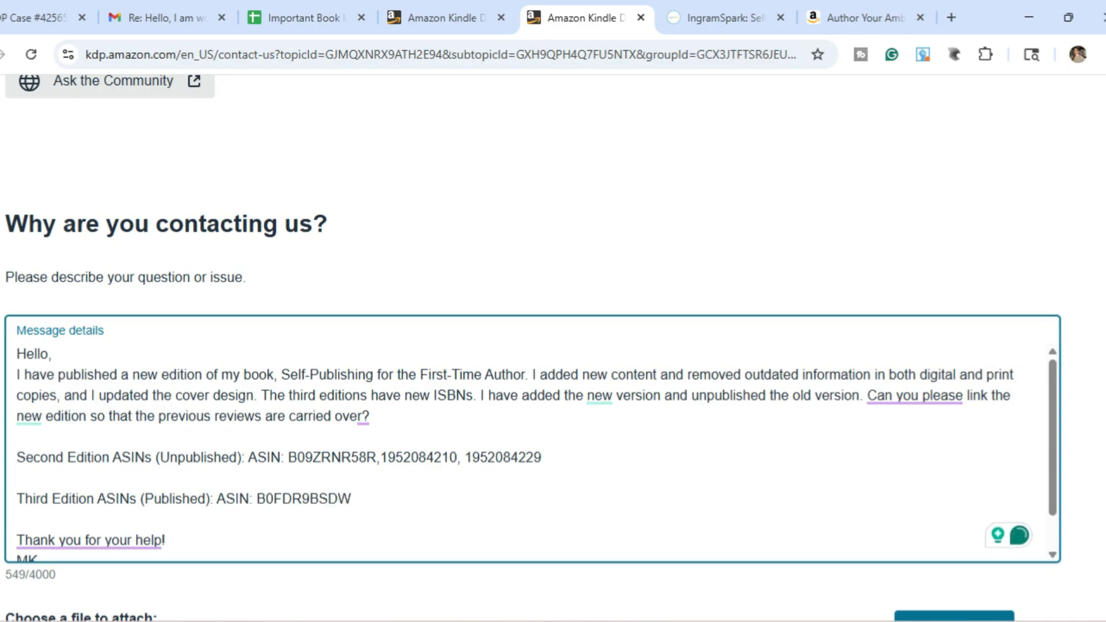
type(",")
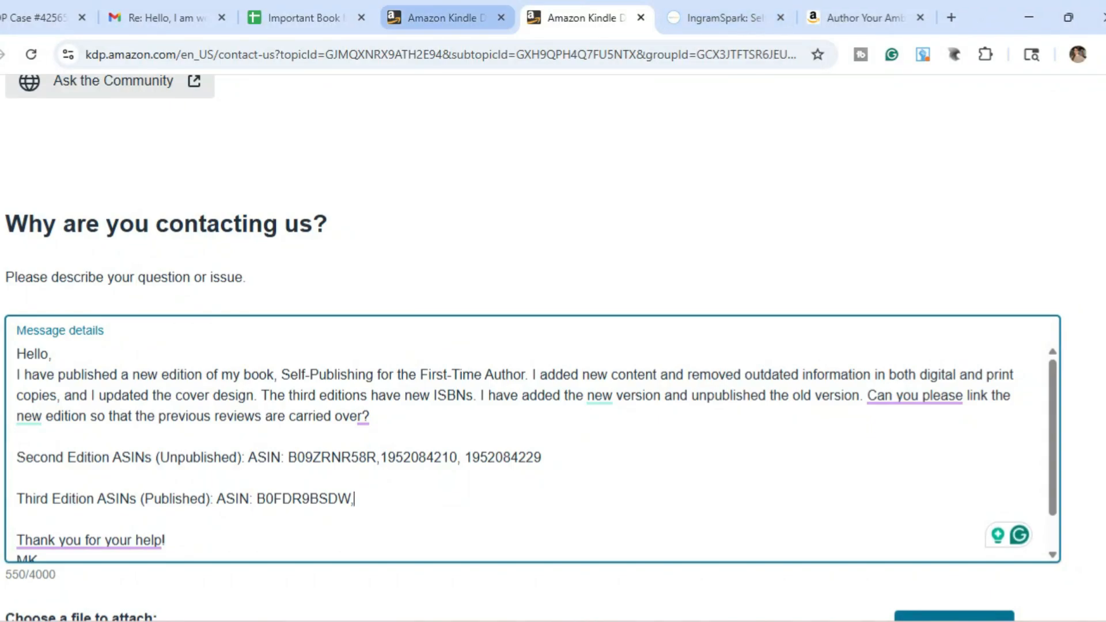
left_click(447, 18)
mouse_move(642, 405)
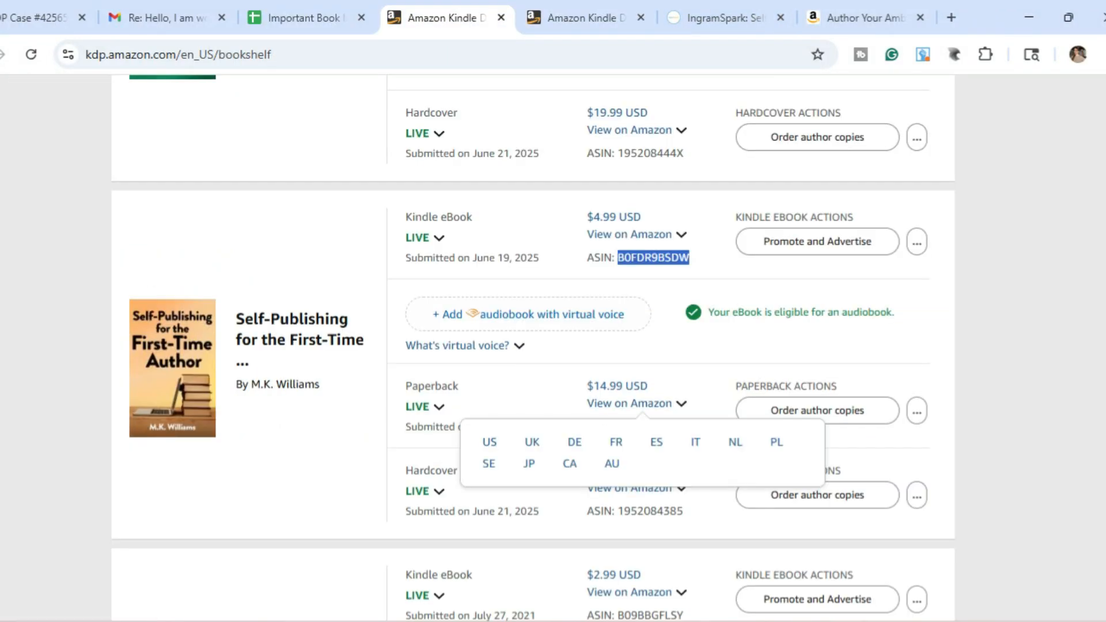
left_click_drag(618, 426, 683, 426)
key("ctrl+c")
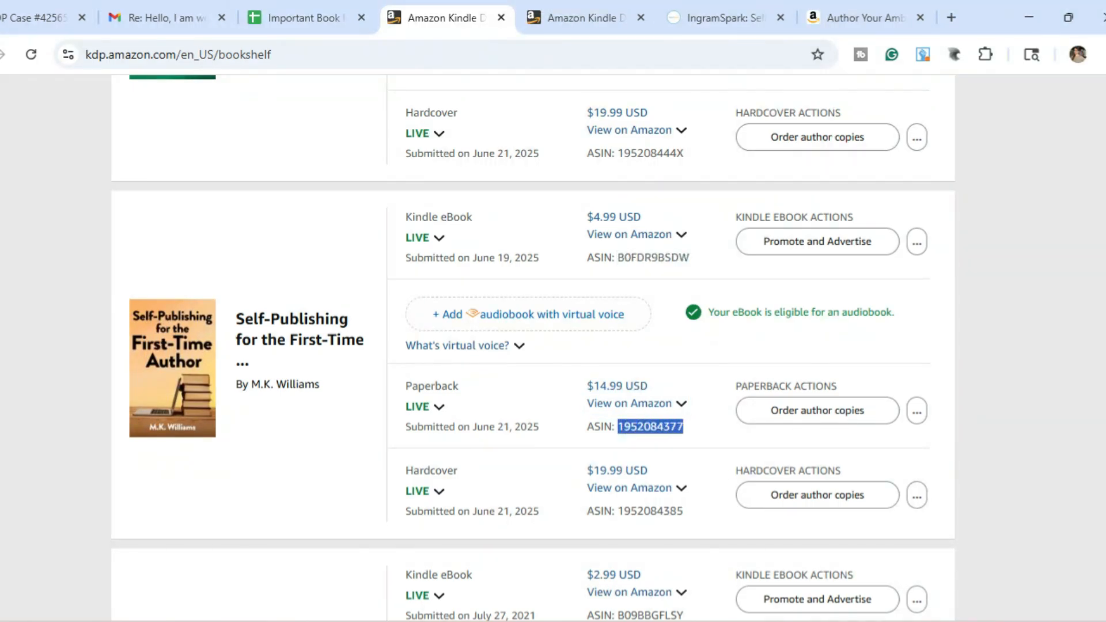
key("ctrl+Tab")
type(",")
key("ctrl+v")
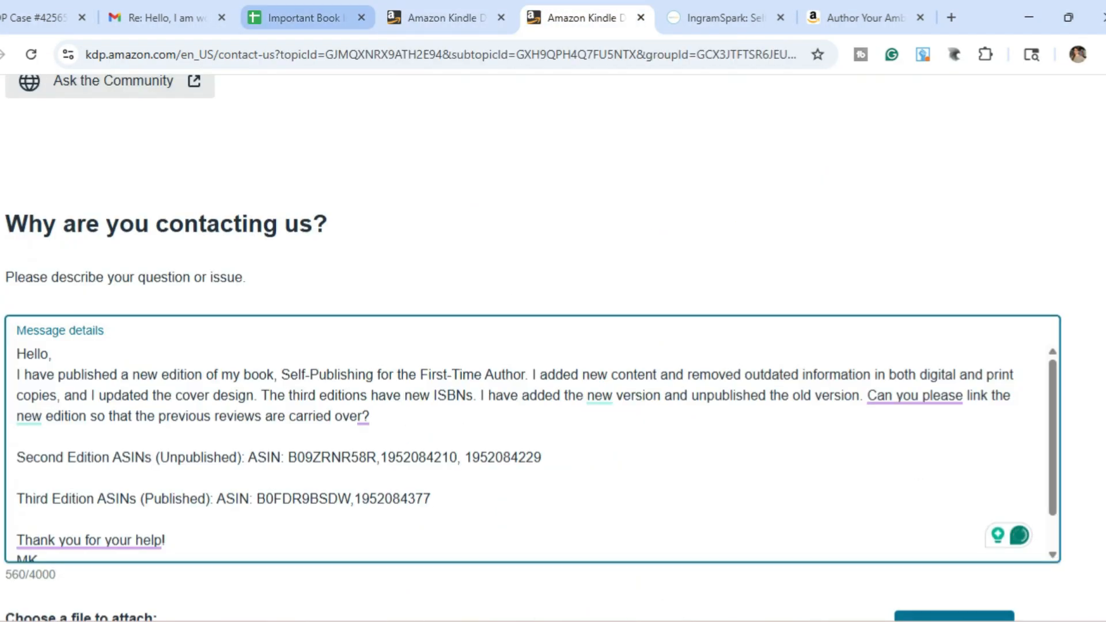
key("ctrl+shift+Tab")
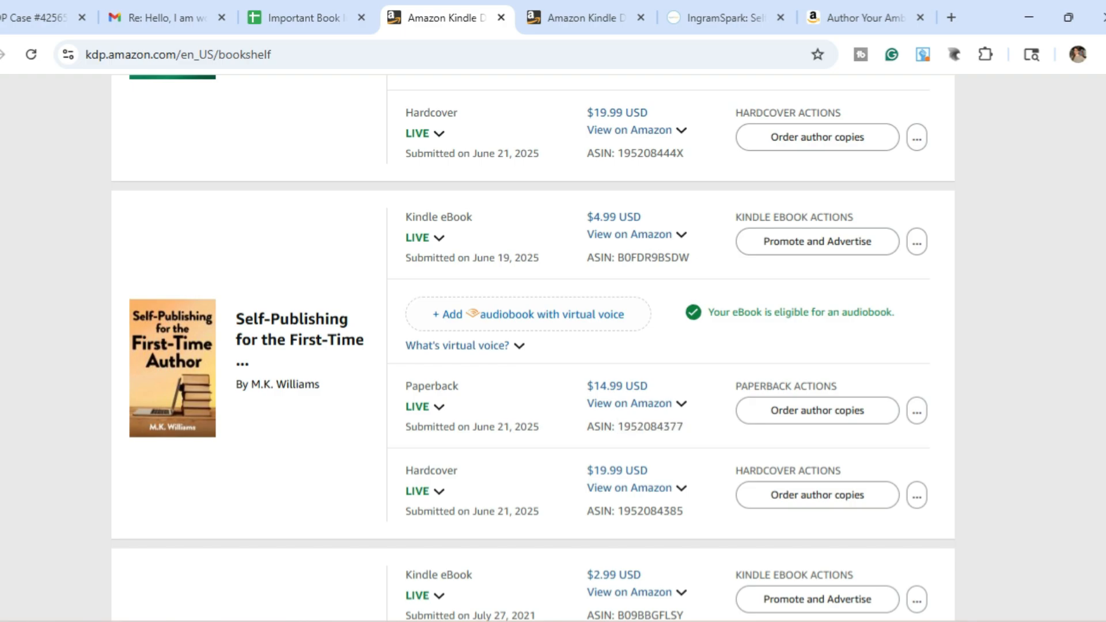
left_click_drag(618, 511, 683, 511)
key("ctrl+c")
key("ctrl+Tab")
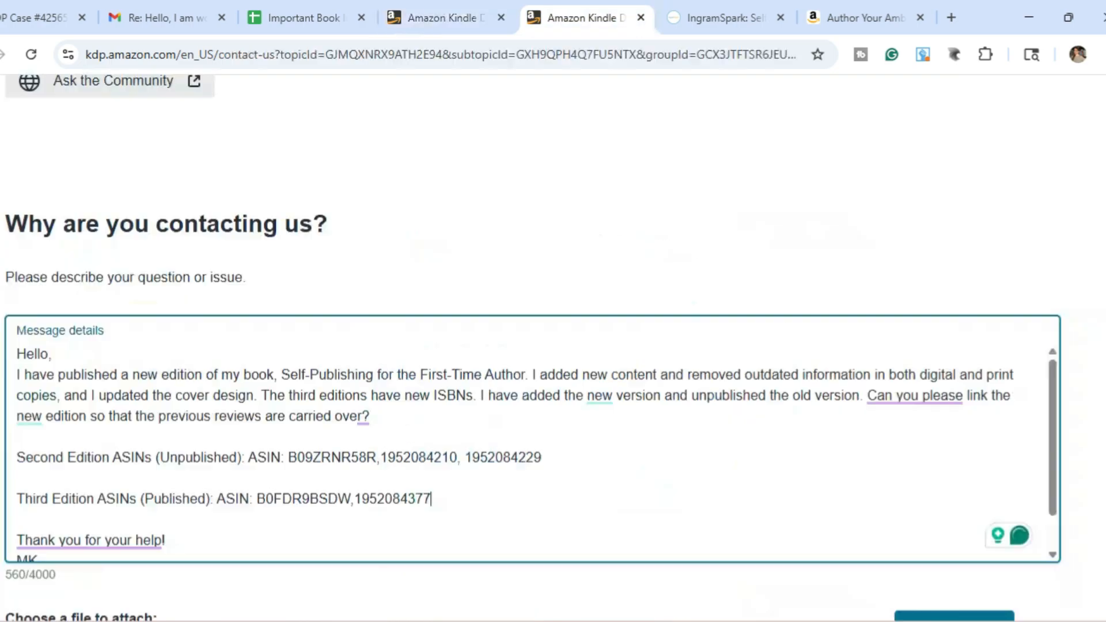
type(",")
key("ctrl+v")
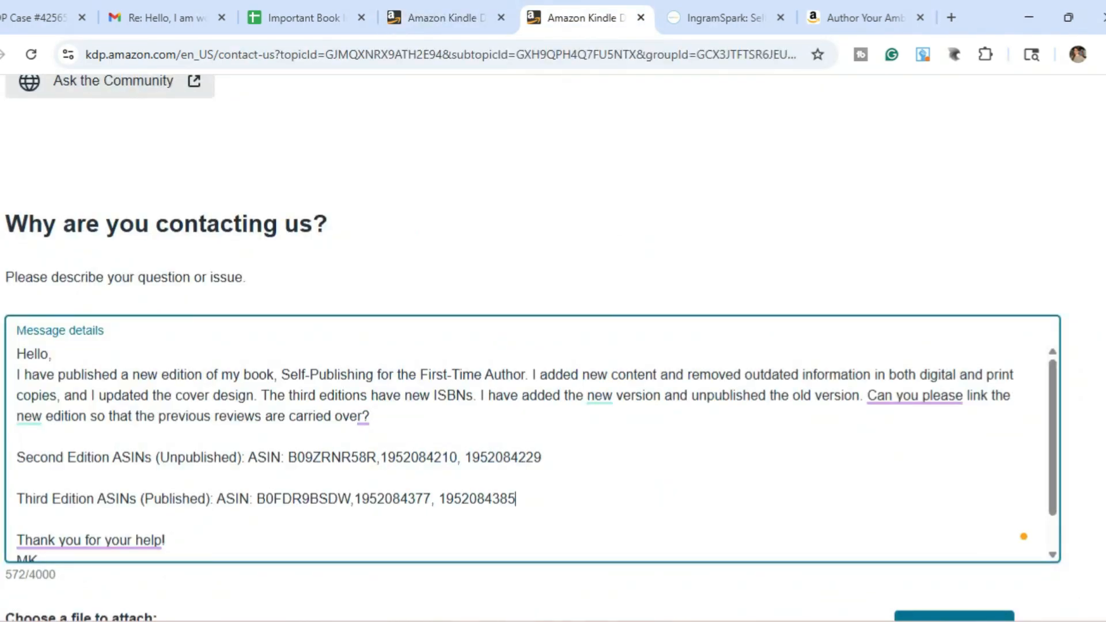
Check the end of the edition-linking request and send the message to KDP support
scroll(530, 449, "down", 1)
scroll(530, 346, "down", 3)
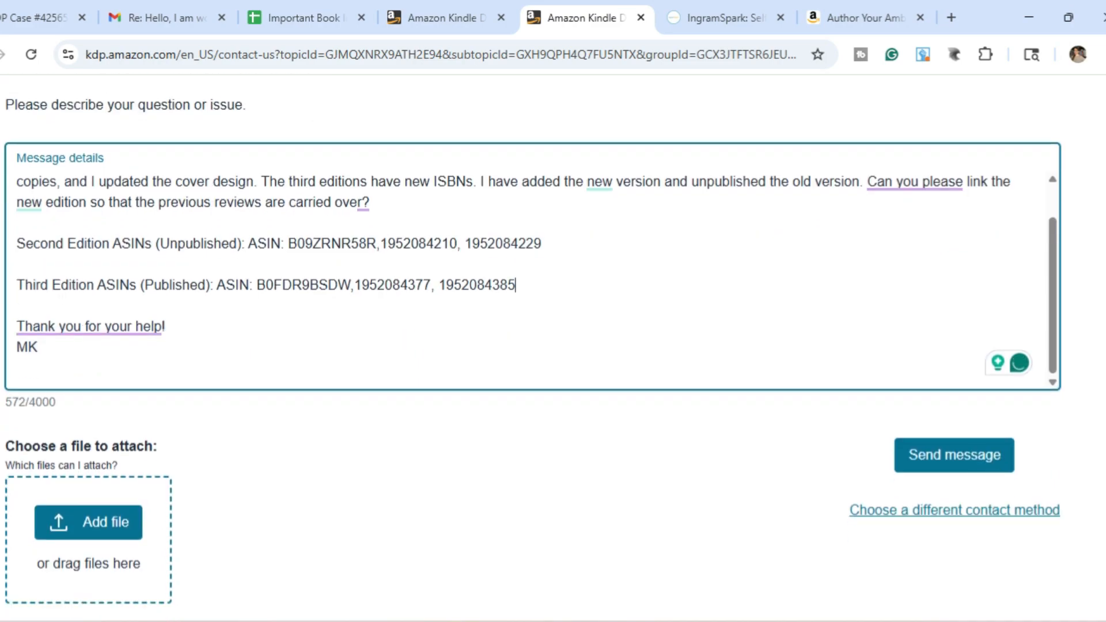
mouse_move(91, 327)
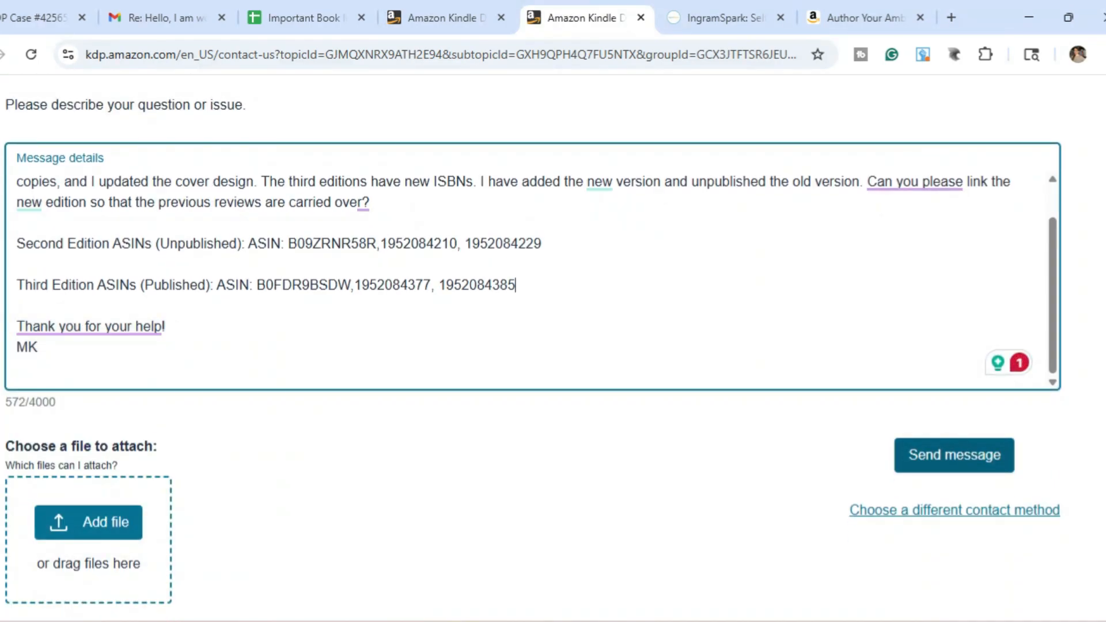
left_click(954, 455)
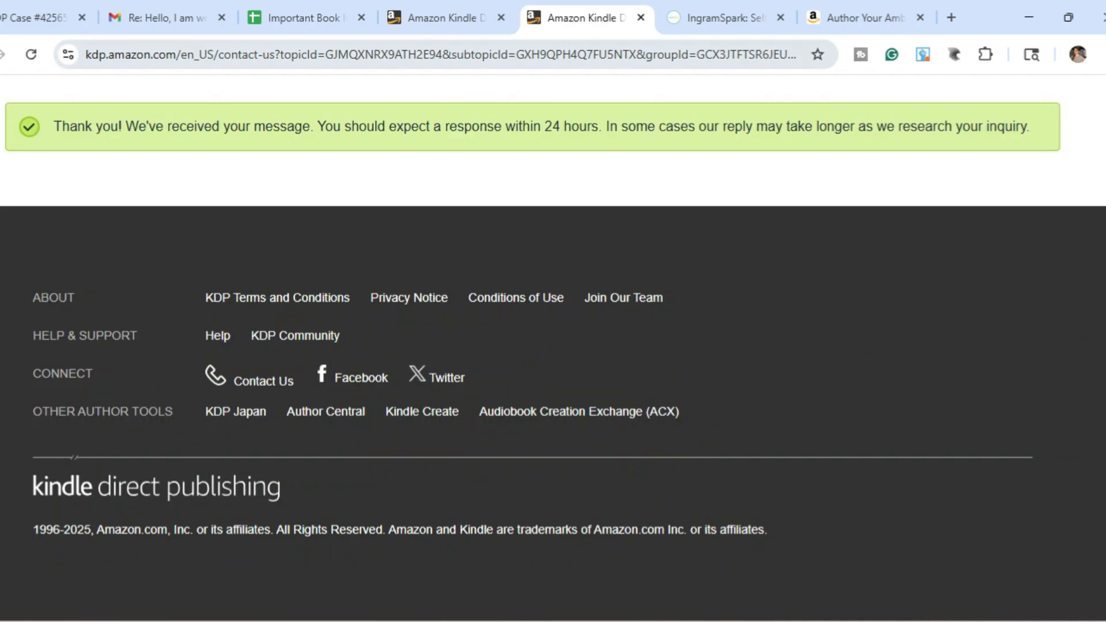
Switch to Gmail and review KDP support's earlier reply to the Book Marketing for the First-Time Author linking request
left_click(39, 18)
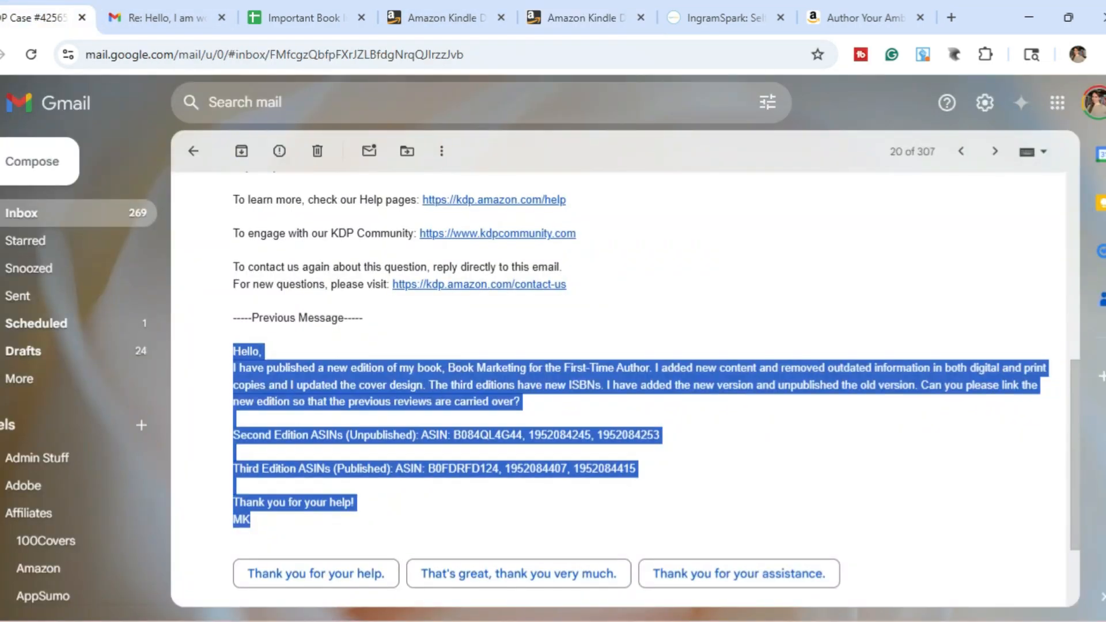
scroll(619, 386, "up", 4)
scroll(619, 386, "down", 4)
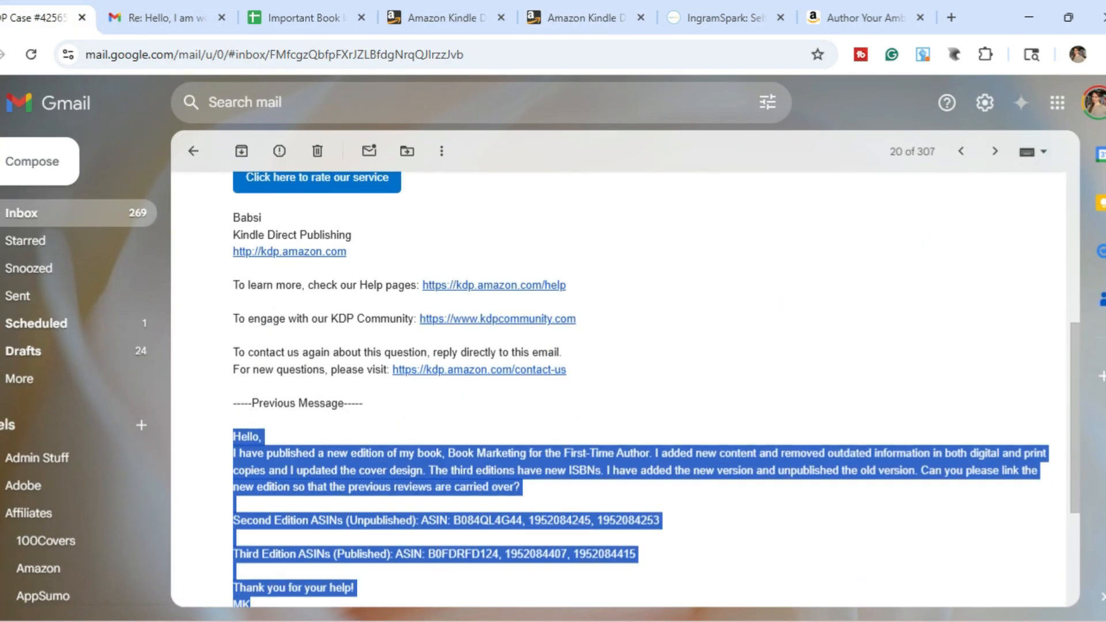
scroll(619, 386, "down", 3)
scroll(620, 386, "up", 10)
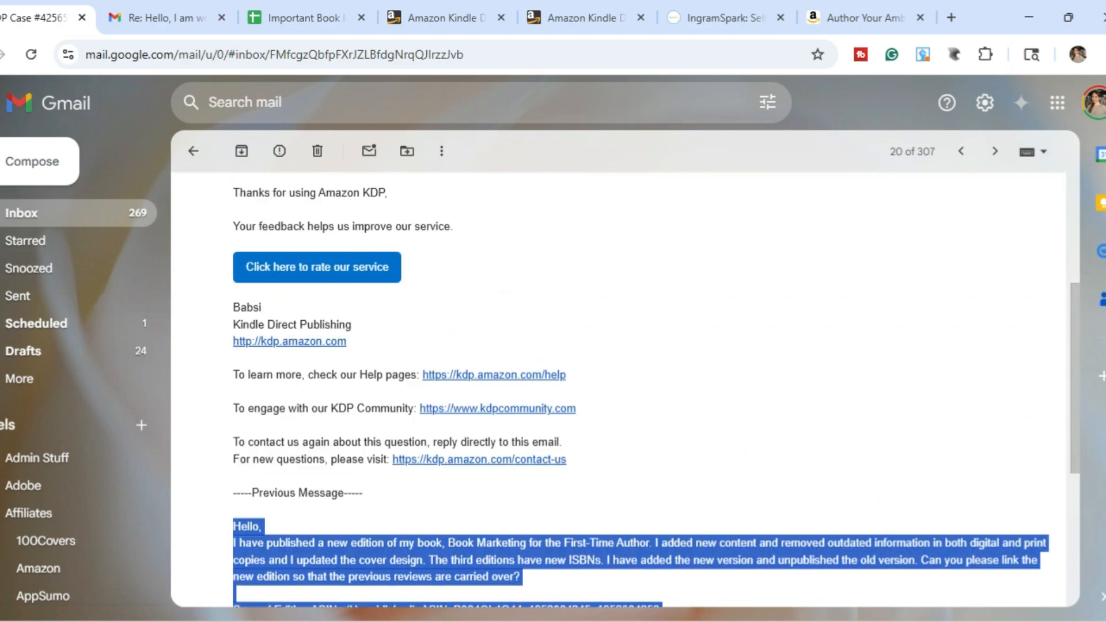